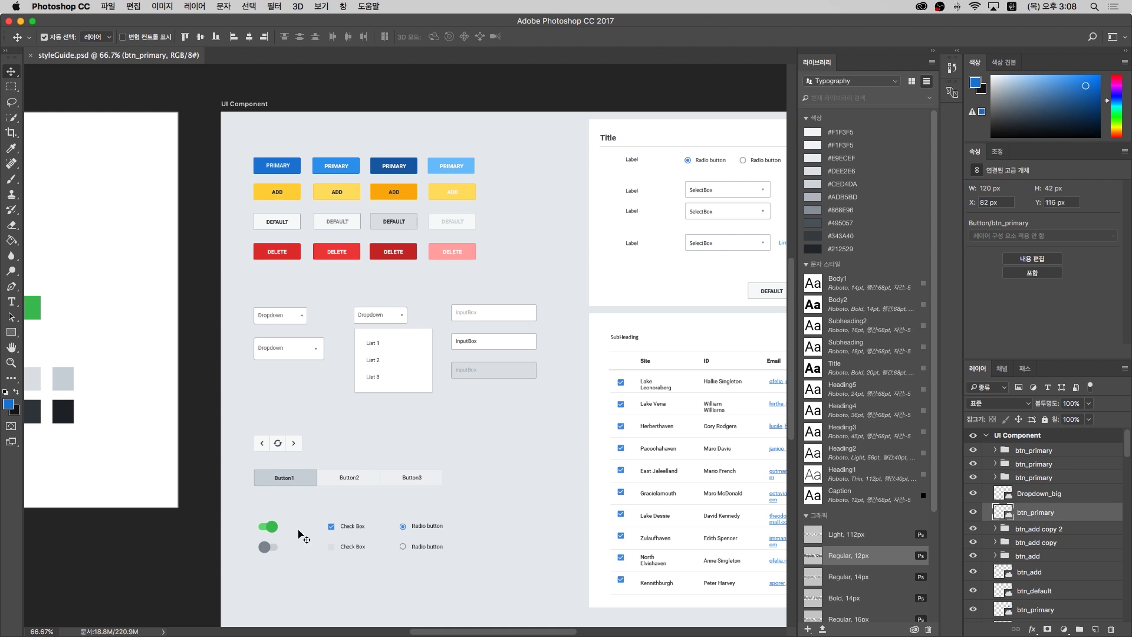
Look over the Style and UI Component artboards of the style guide and the items in the Typography library
drag(488, 477, 342, 461)
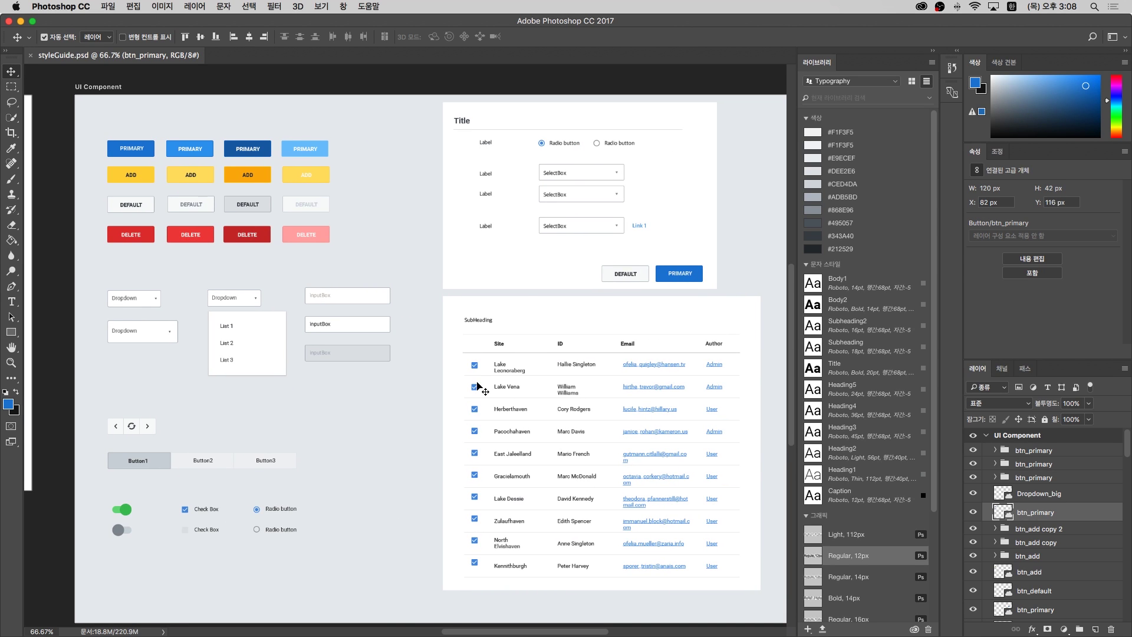
drag(312, 375, 511, 380)
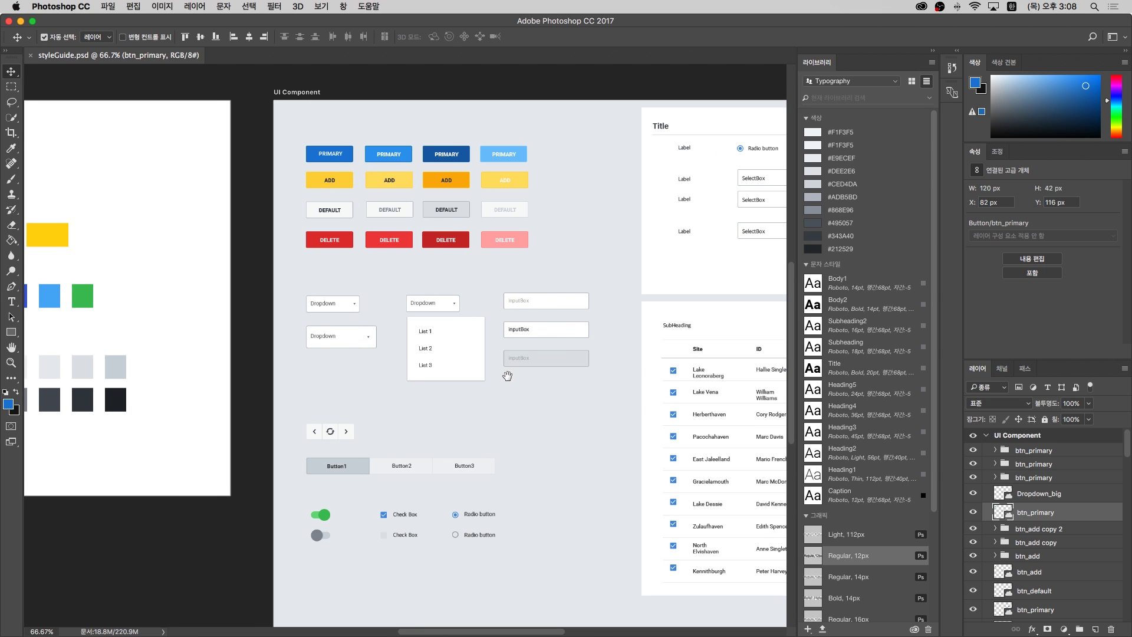
drag(379, 410, 724, 401)
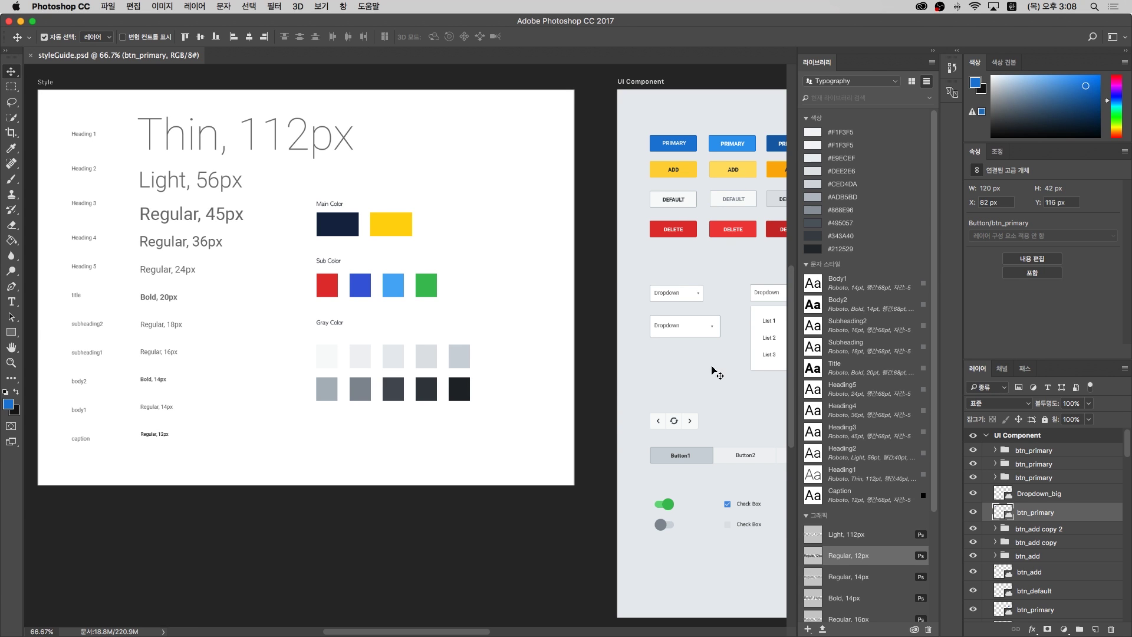
drag(735, 371, 525, 377)
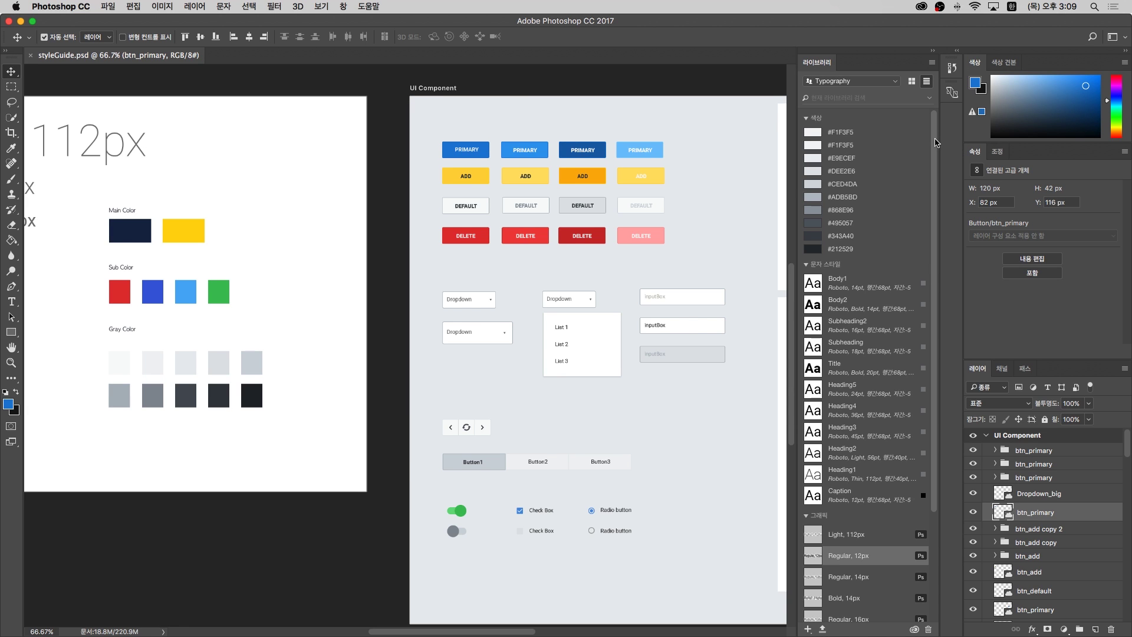
scroll(934, 147, down, 5)
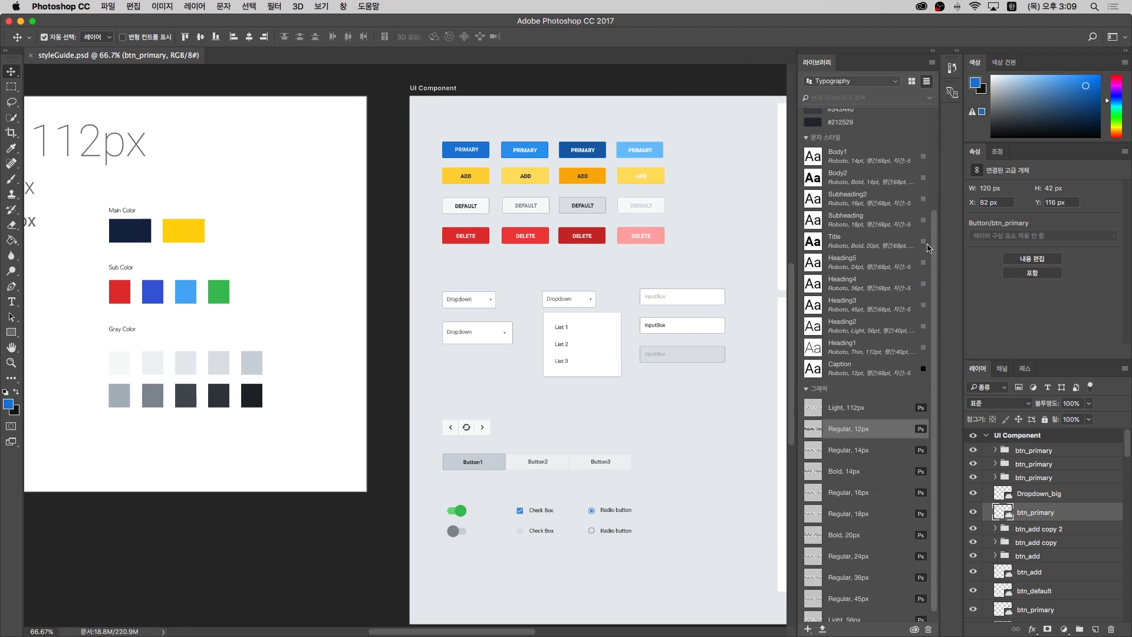
scroll(926, 129, up, 5)
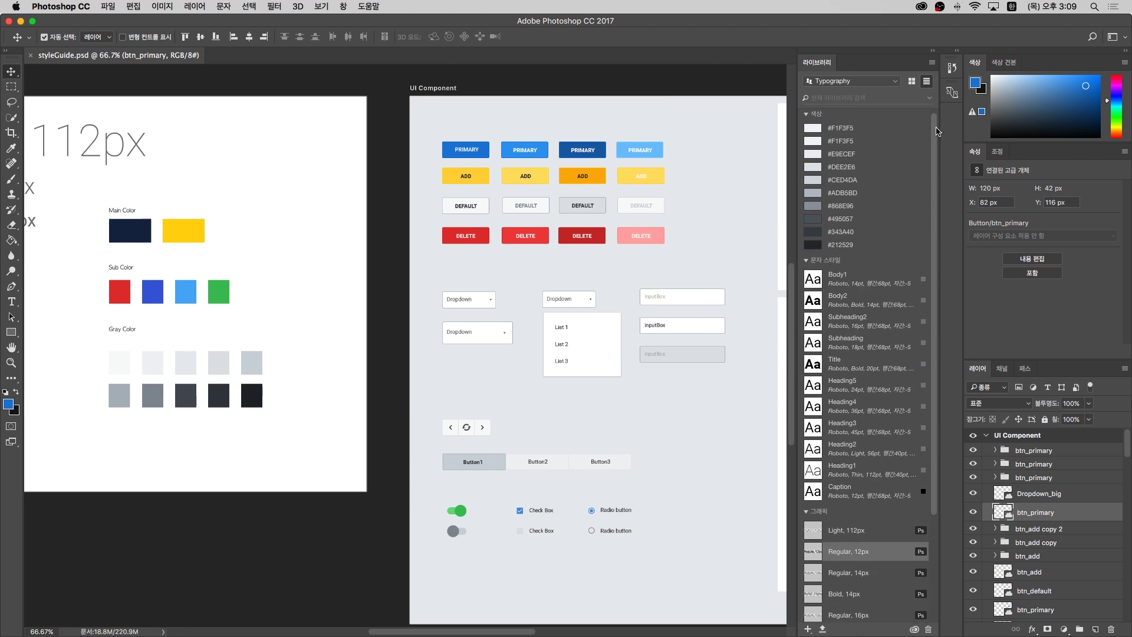
Display the Component library and compare its colors and graphics with the UI Component artboard
click(896, 82)
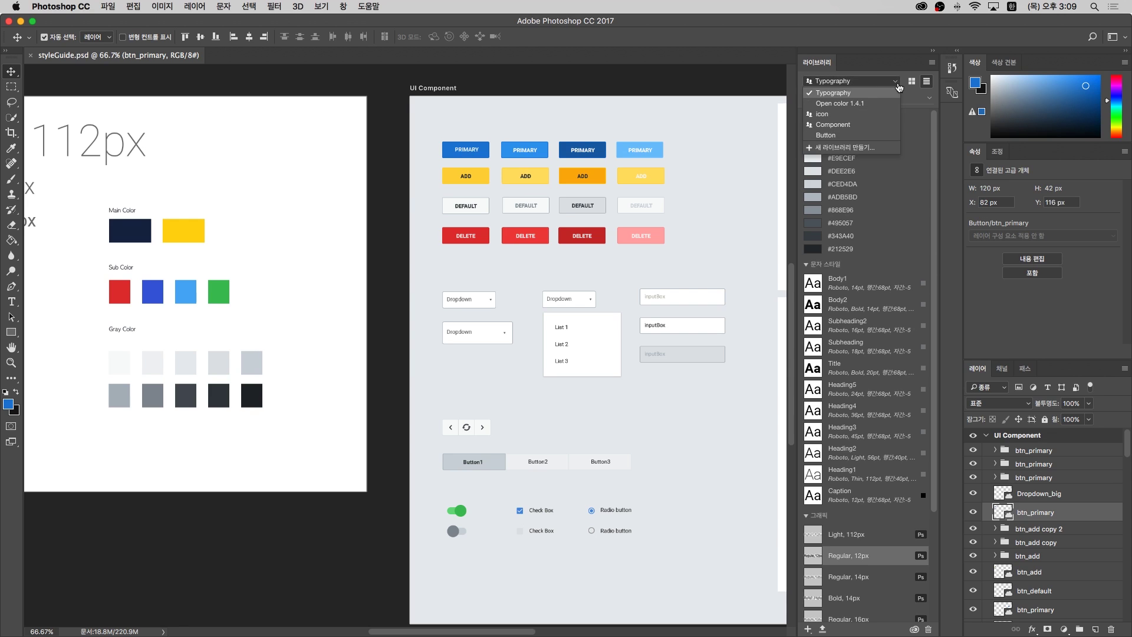
click(888, 125)
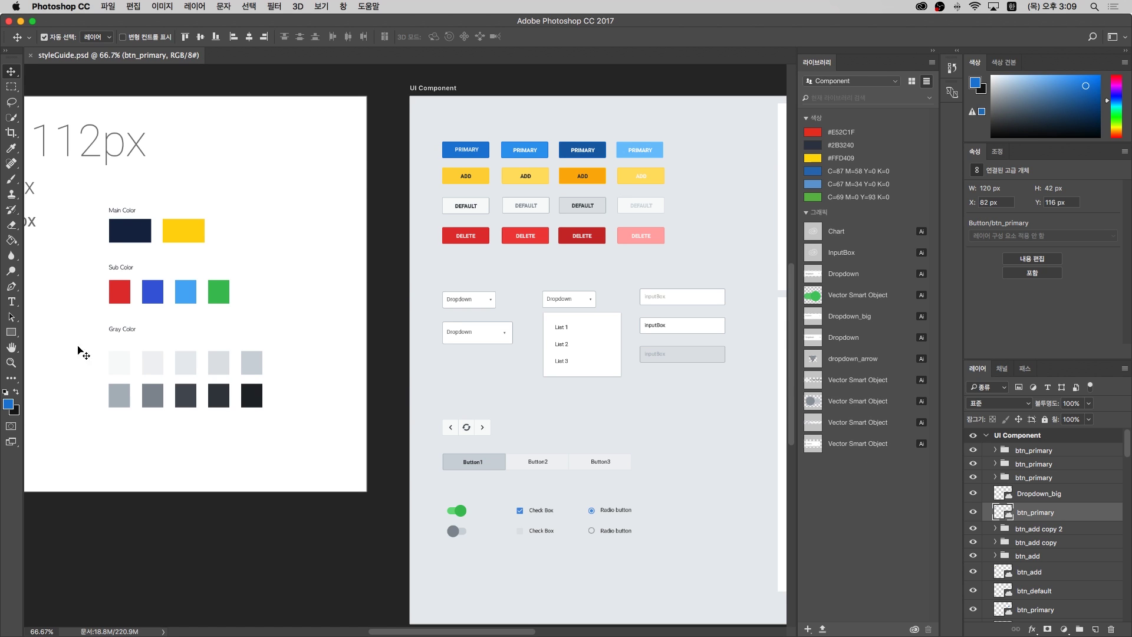
click(11, 362)
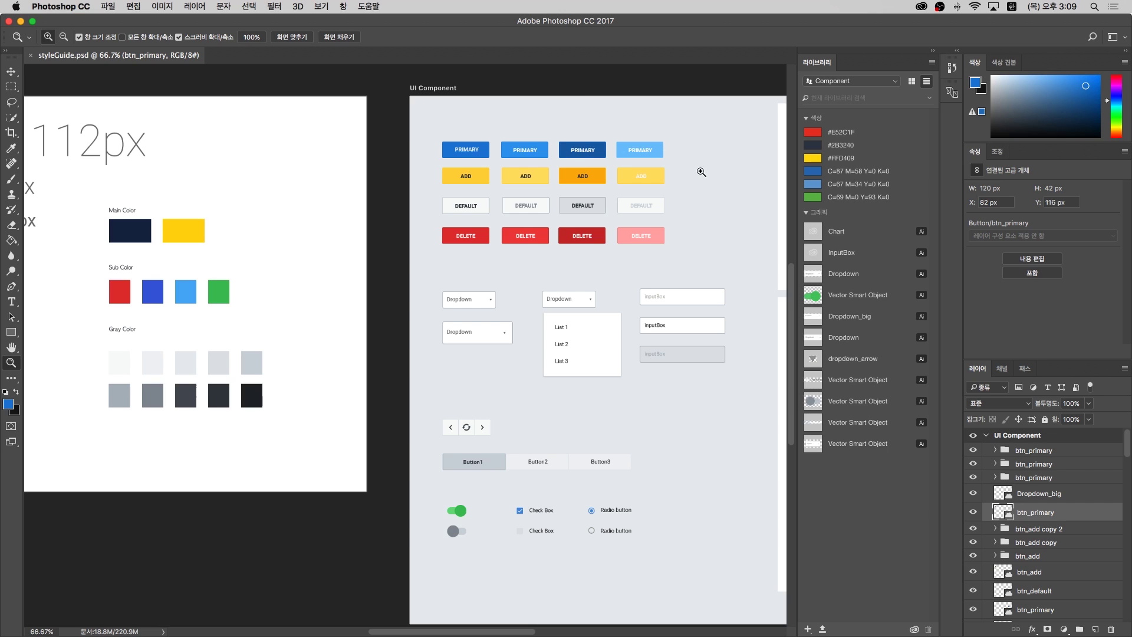
click(895, 82)
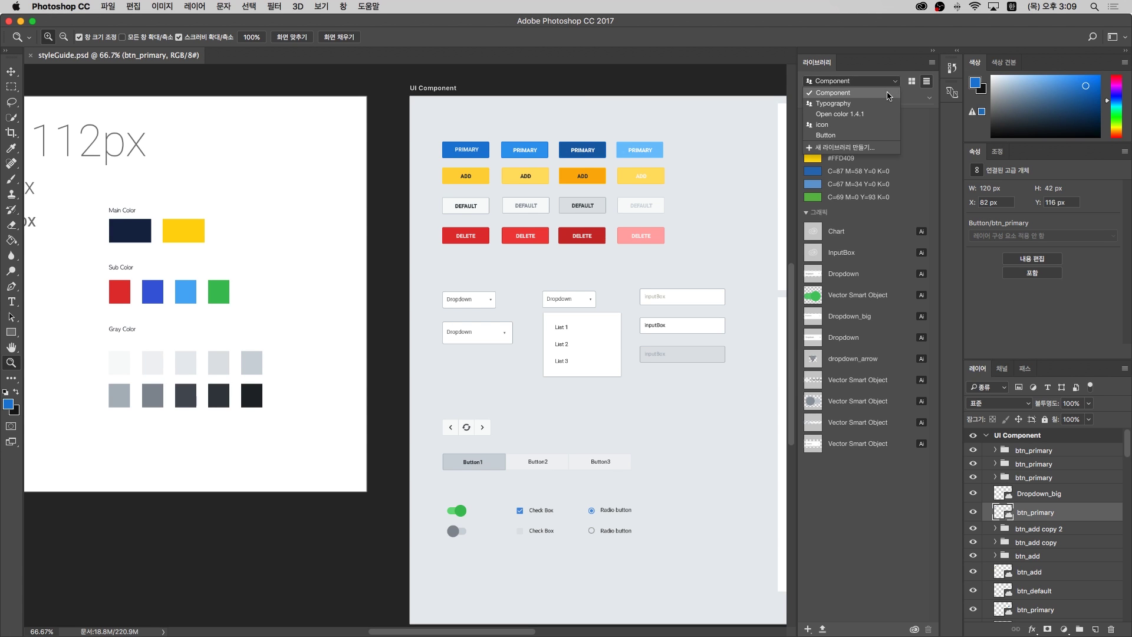
click(822, 94)
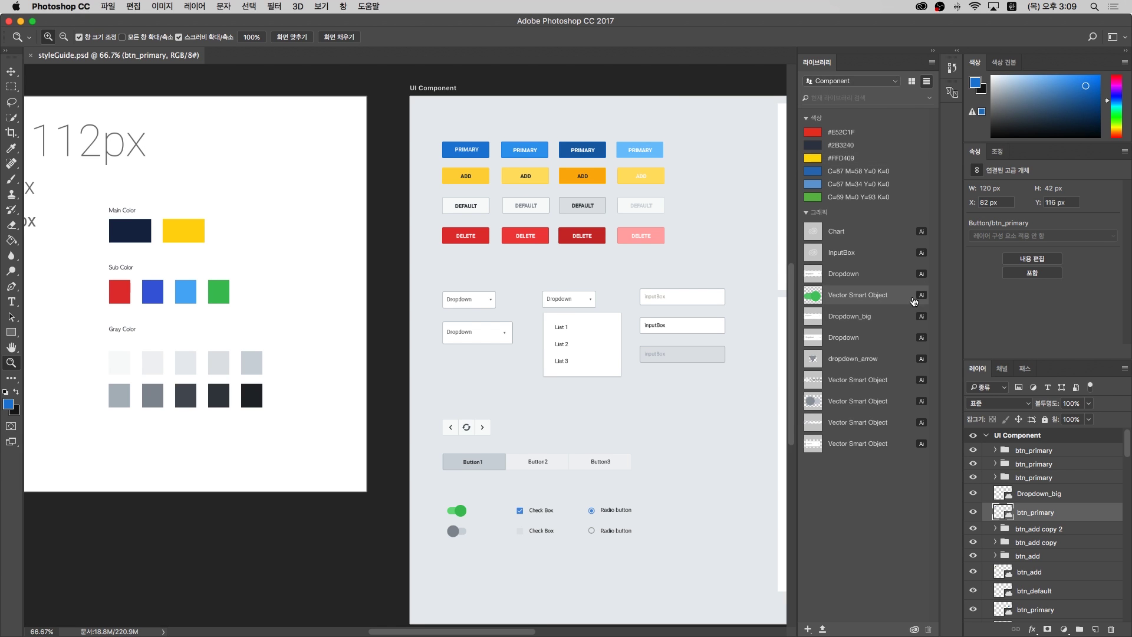
drag(697, 324, 503, 303)
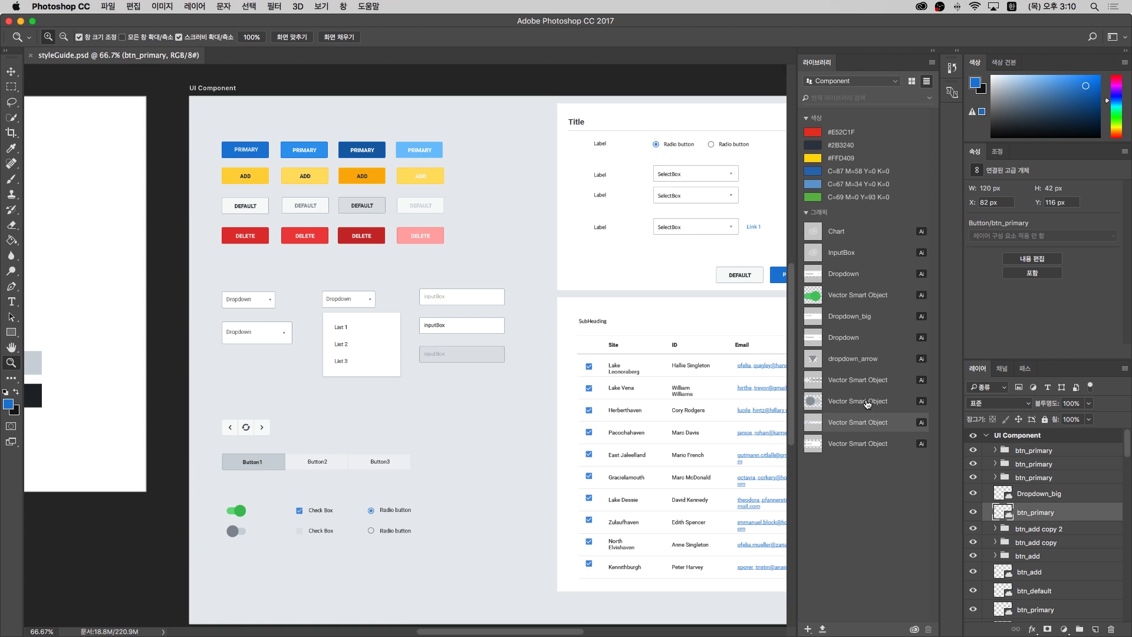
Review the Typography library's character styles, then display the icon library's graphics
click(878, 84)
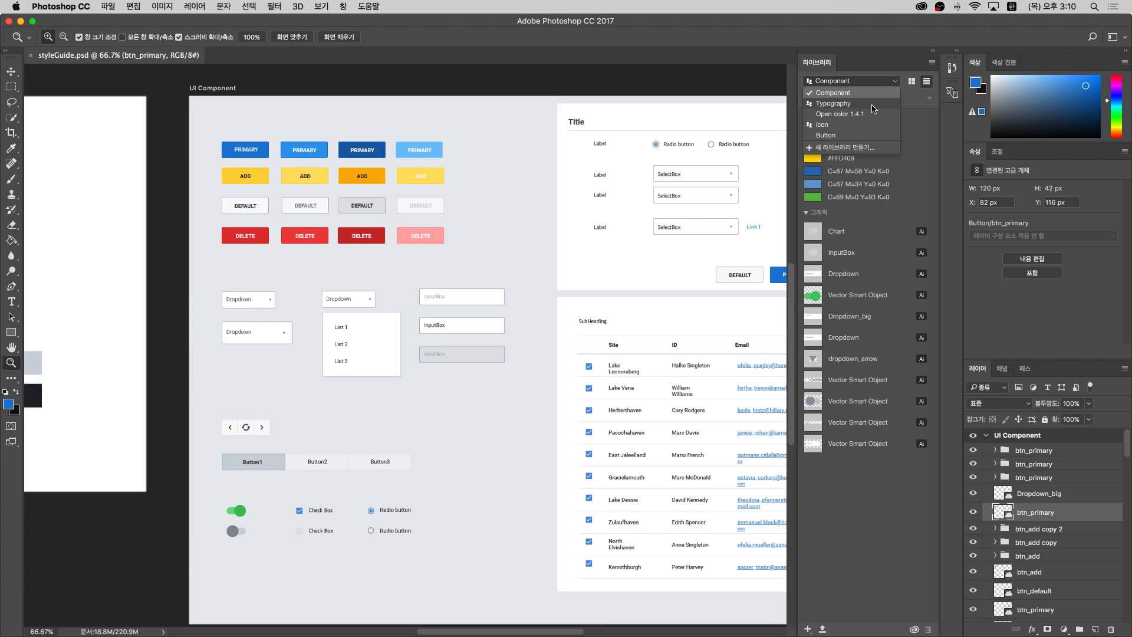
click(825, 105)
drag(933, 153, 942, 128)
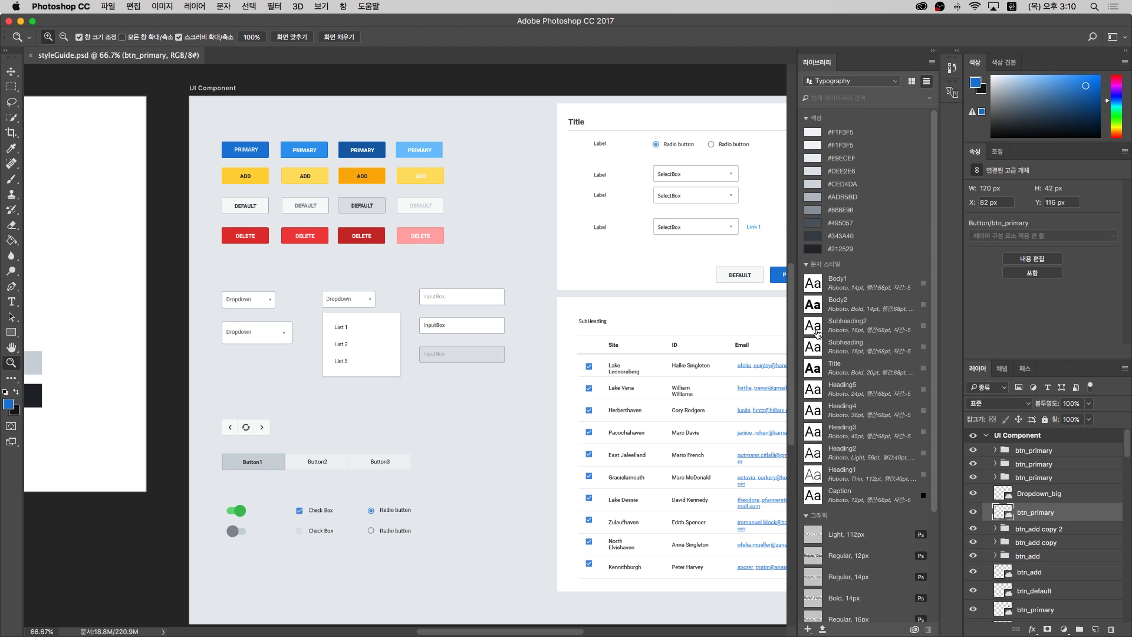
click(893, 83)
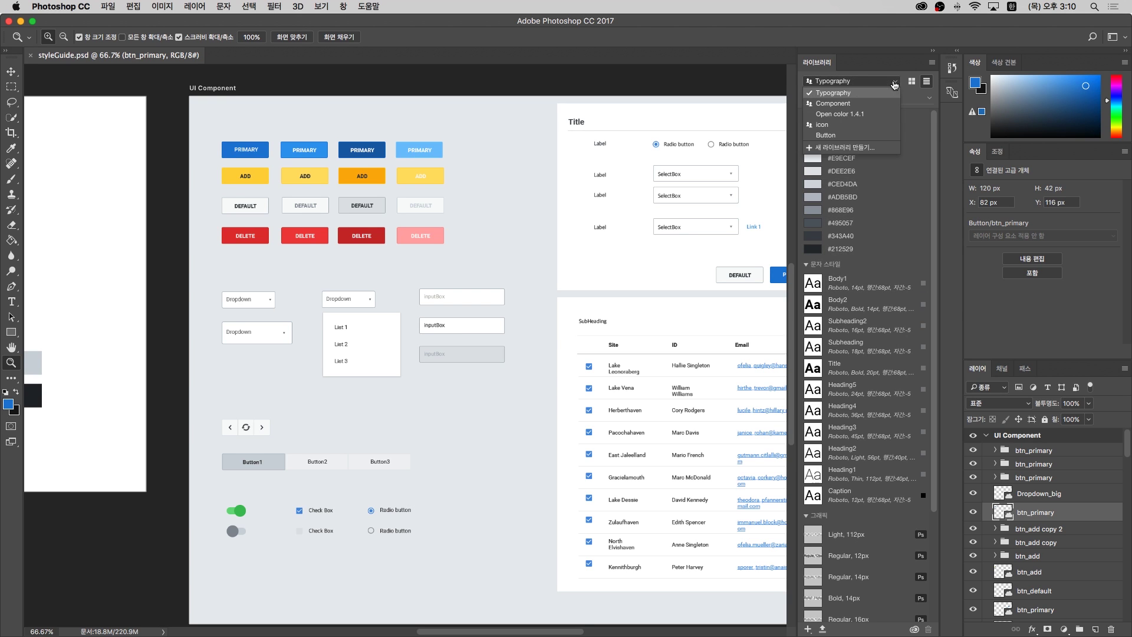
click(884, 127)
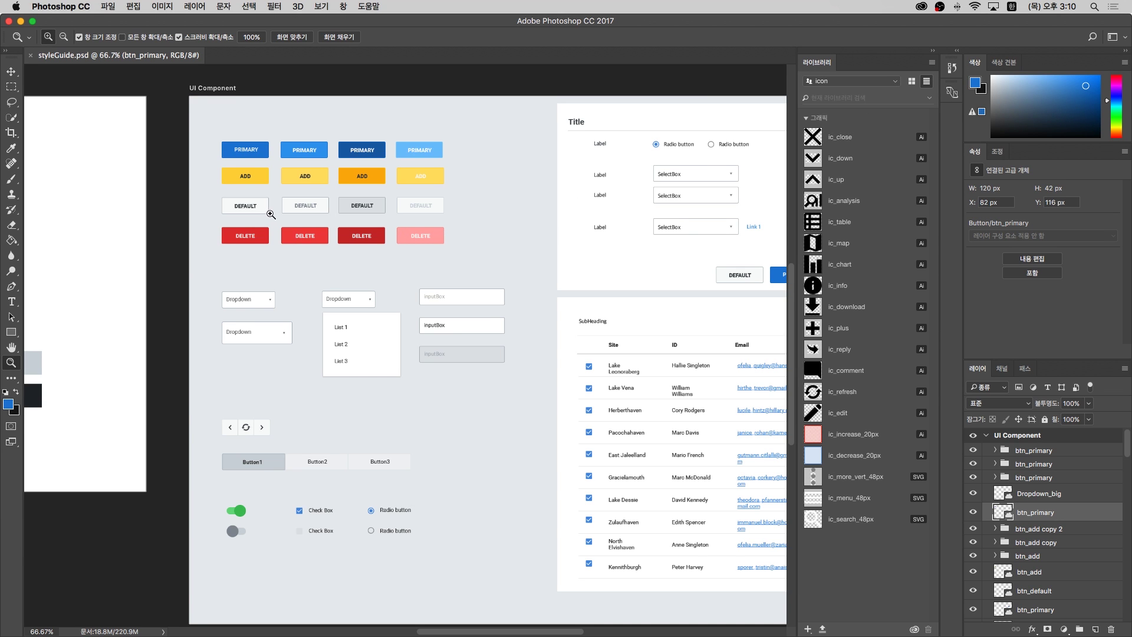
Display the Button library and show its graphics as a thumbnail grid, with the artboard's buttons viewed at 100%
drag(235, 223, 431, 289)
click(474, 225)
drag(498, 233, 462, 237)
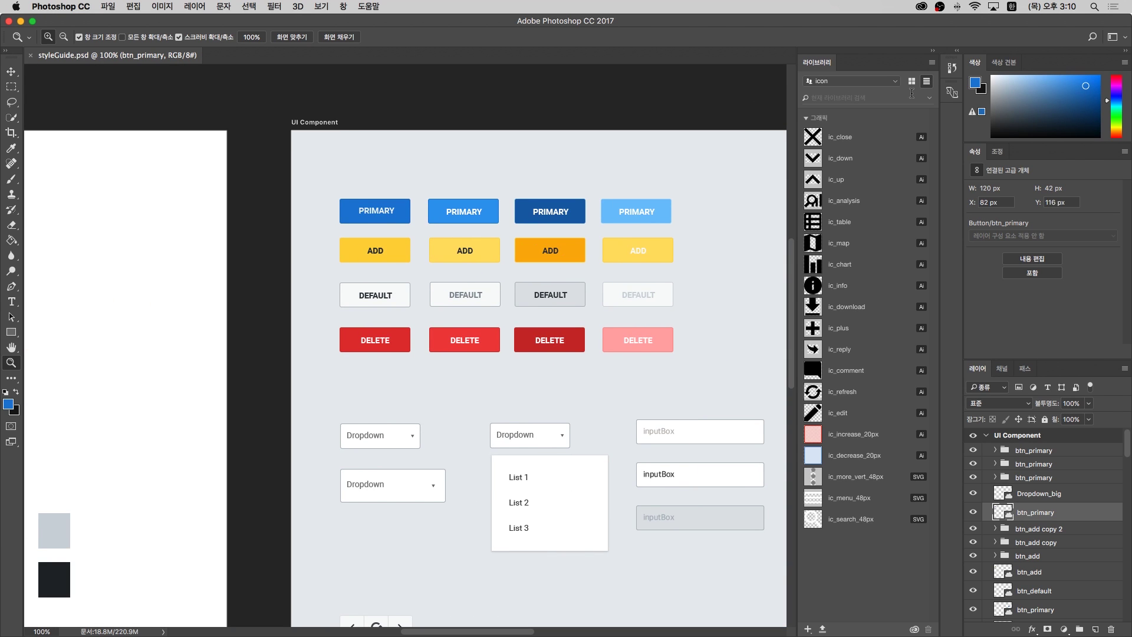
click(896, 81)
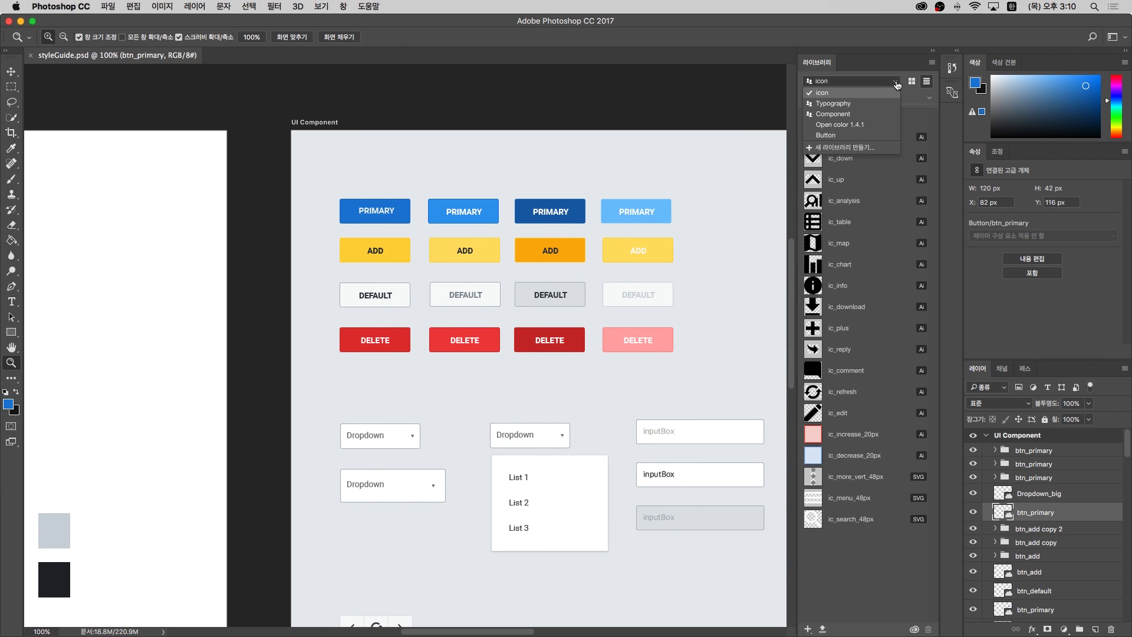
click(820, 136)
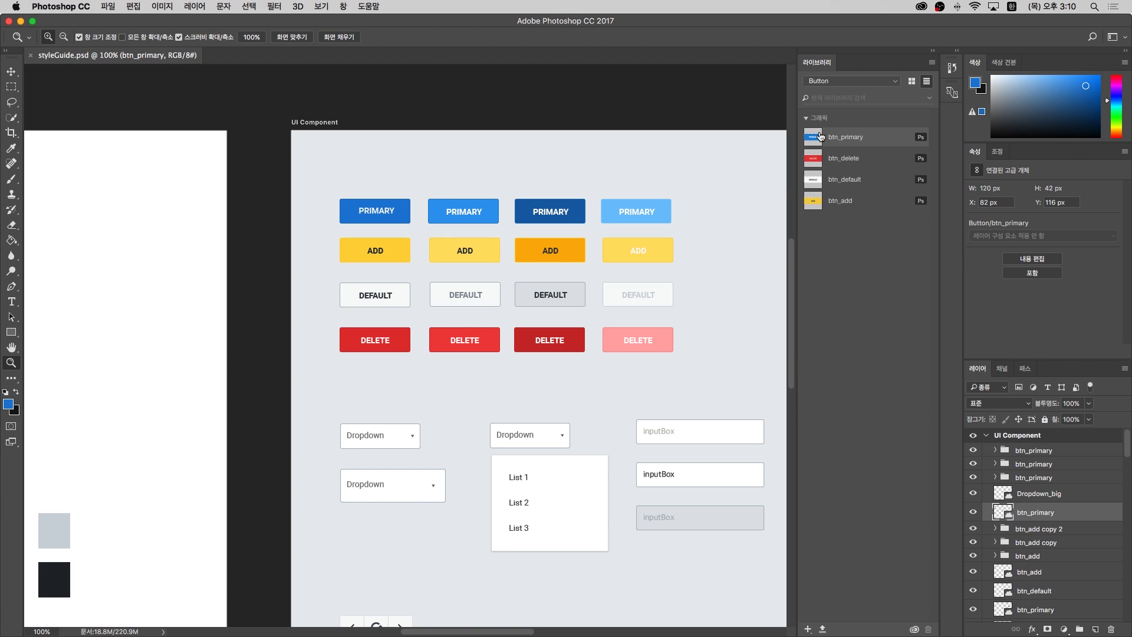
click(915, 84)
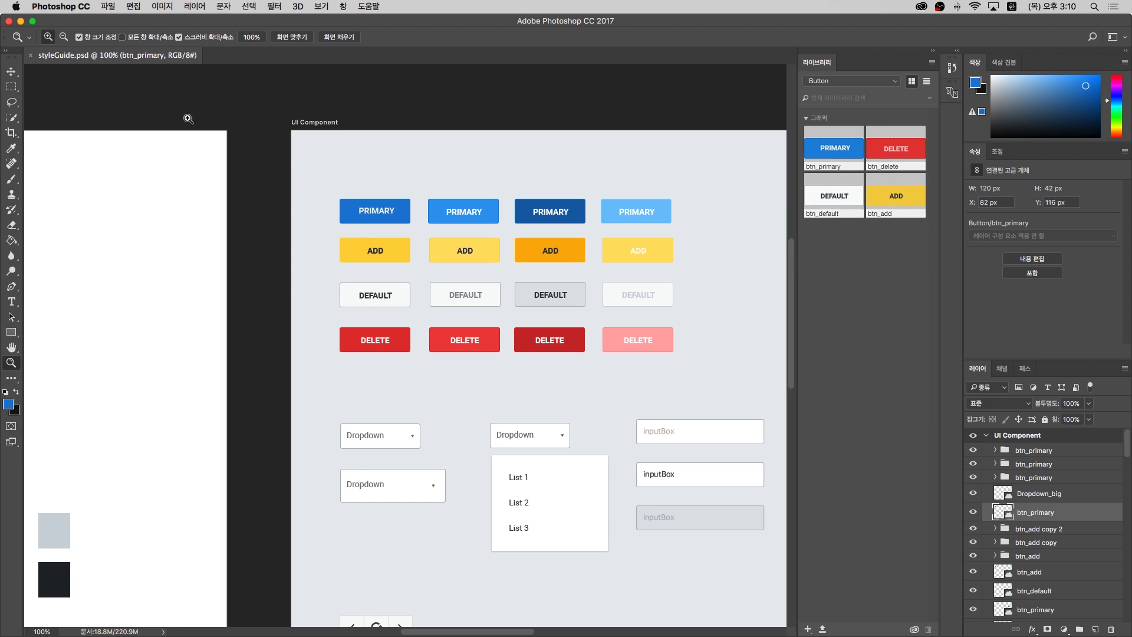
Delete the btn_primary graphic from the Button library
click(11, 71)
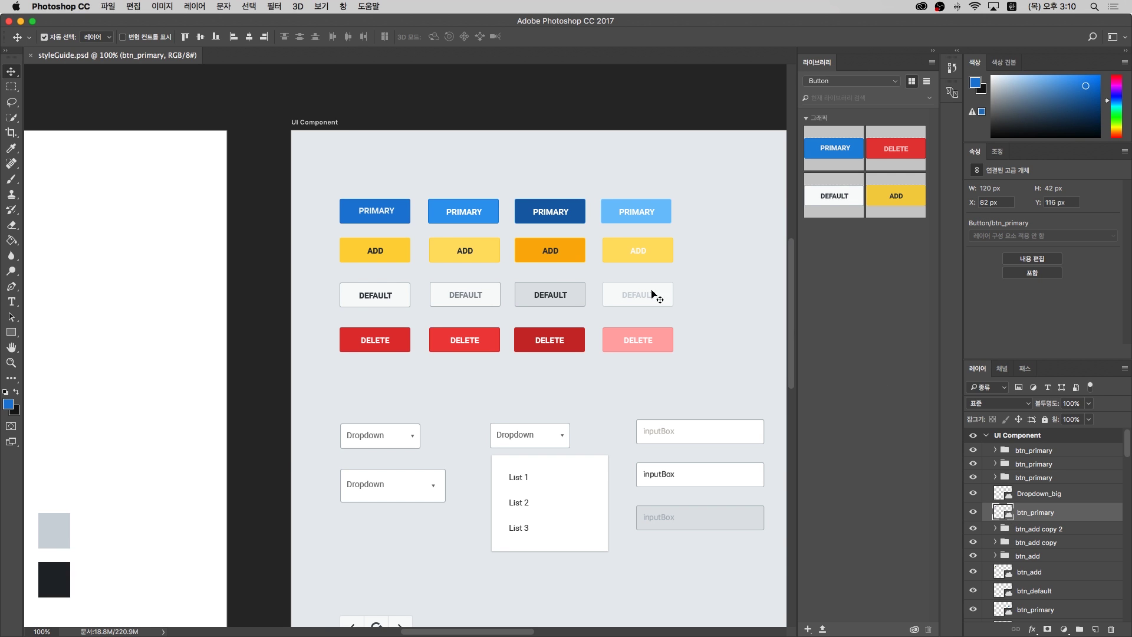
mouse_move(386, 218)
mouse_down()
mouse_move(371, 212)
mouse_move(386, 218)
mouse_up()
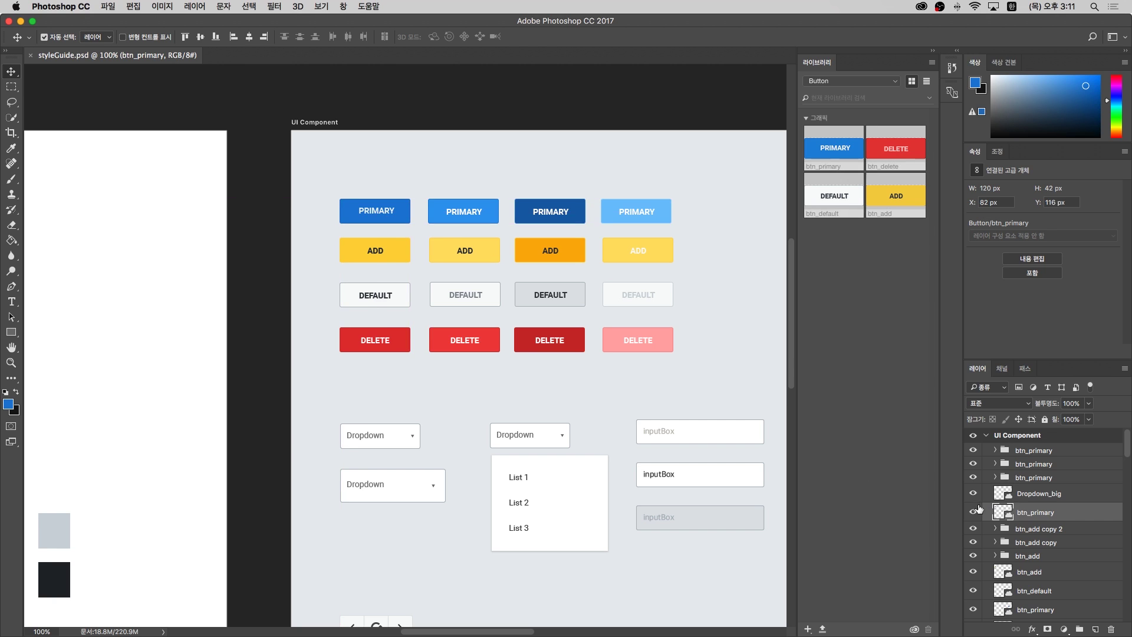
click(840, 149)
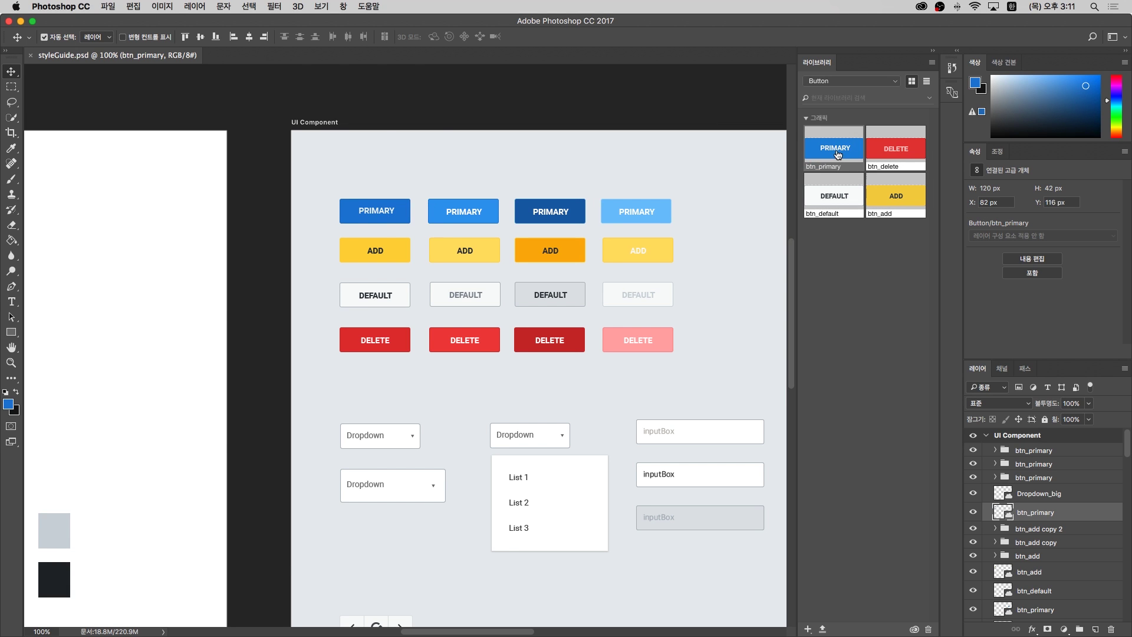
right_click(840, 151)
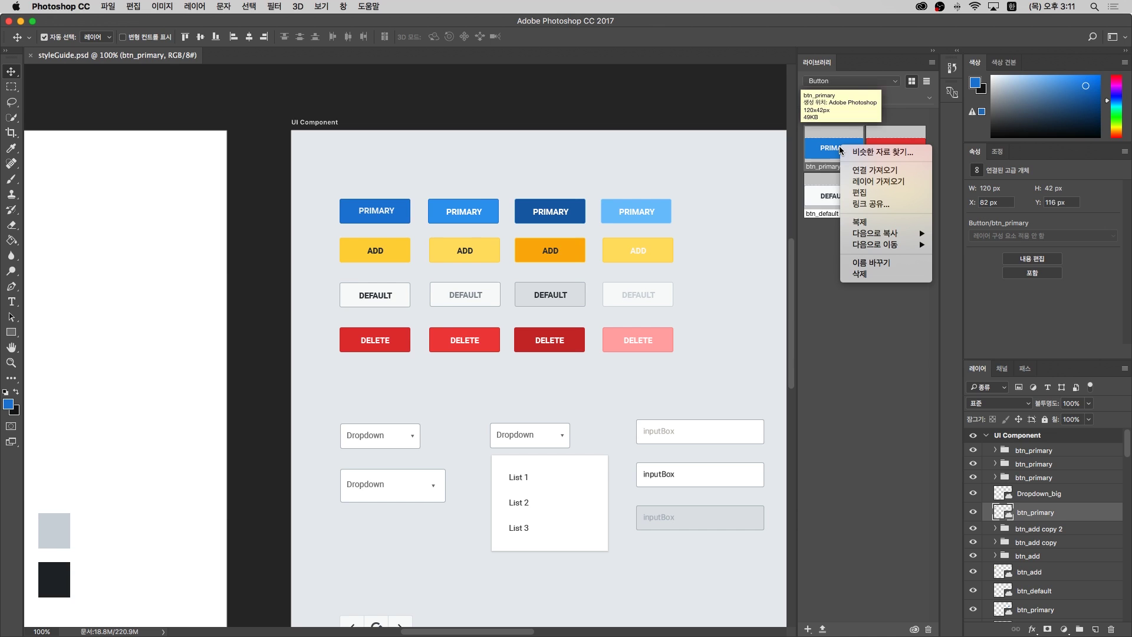
click(883, 275)
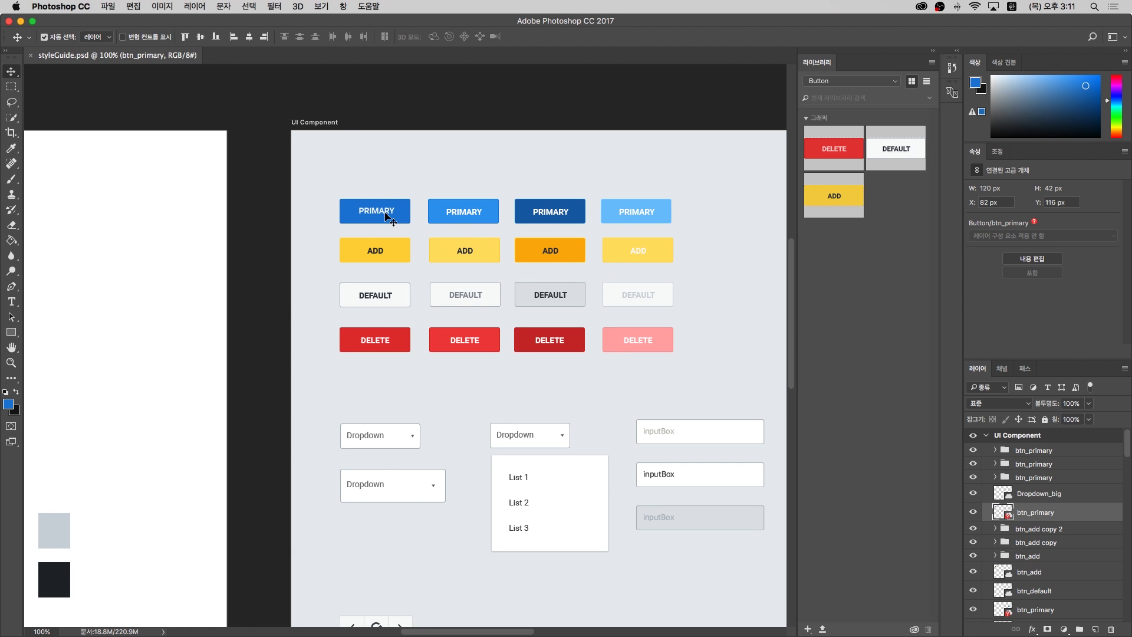
mouse_move(377, 216)
mouse_down()
mouse_move(431, 177)
mouse_move(702, 204)
mouse_move(402, 186)
mouse_move(376, 216)
mouse_up()
Create a 120 × 42 px rectangle above the first PRIMARY button and align it with that button's left edge at X 82 px
click(11, 333)
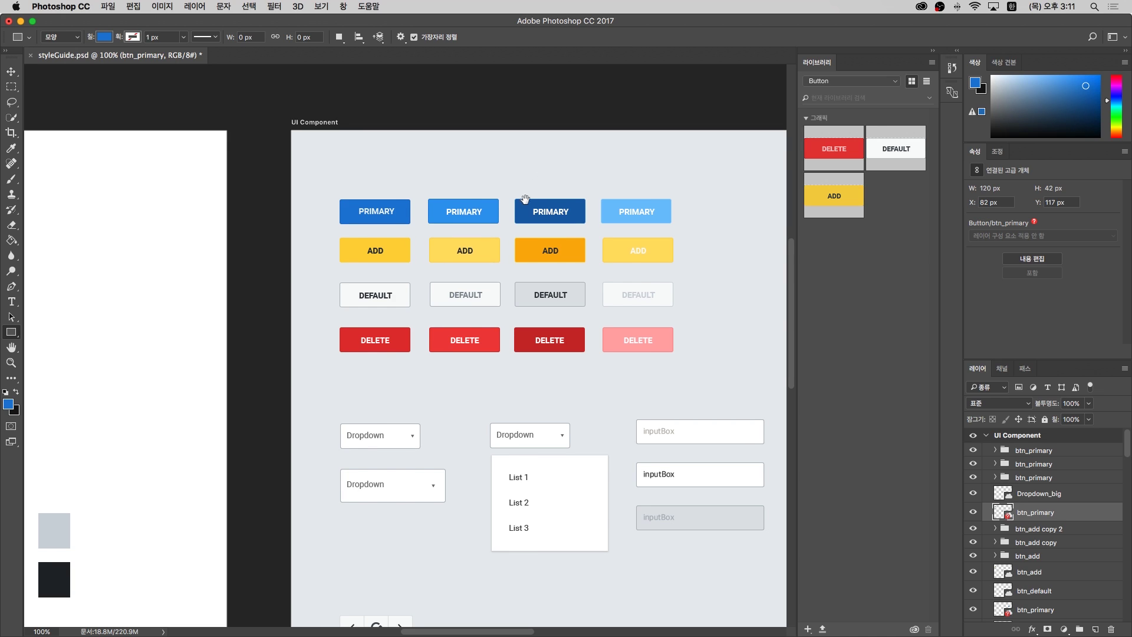
drag(524, 199, 539, 226)
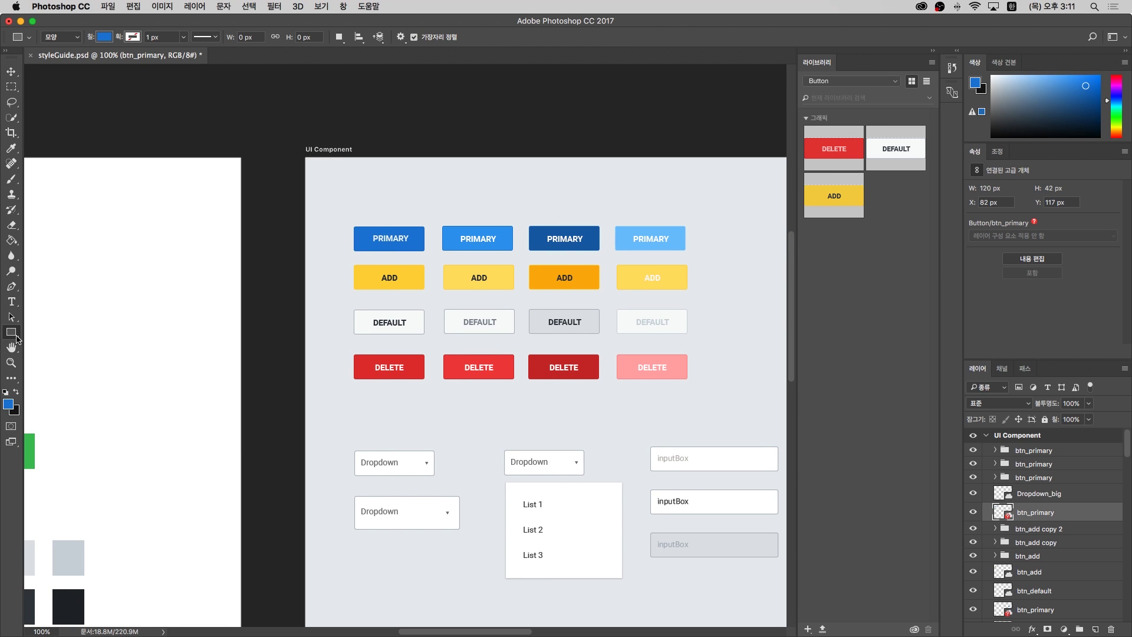
click(13, 333)
click(13, 333)
click(359, 193)
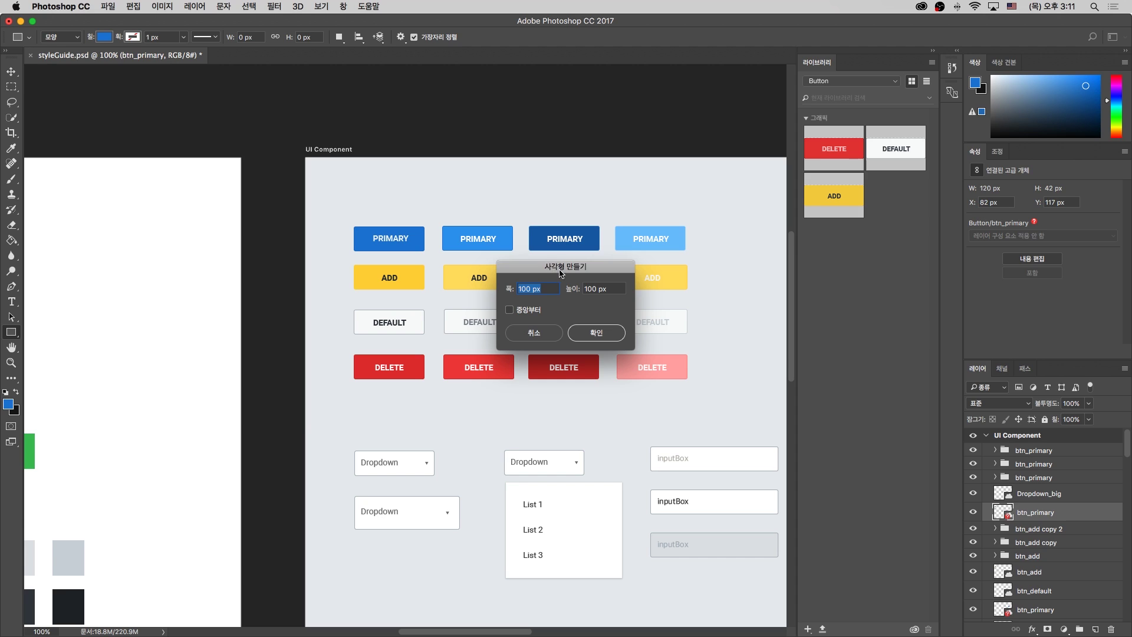
text(12)
drag(609, 289, 568, 288)
text(42)
click(593, 331)
click(11, 71)
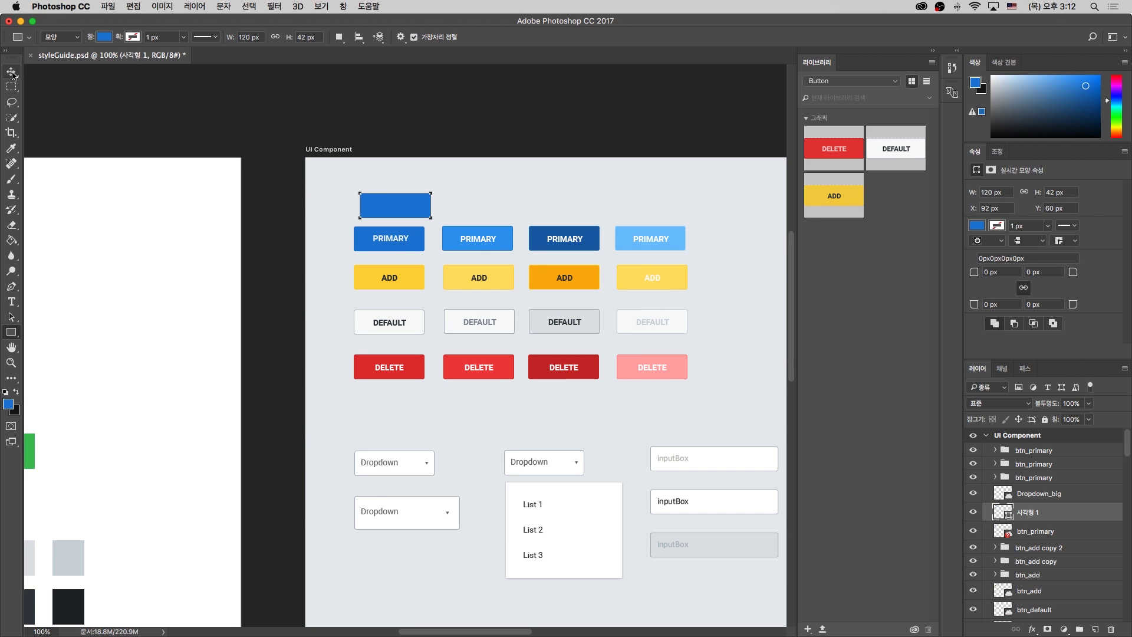
drag(387, 201, 379, 199)
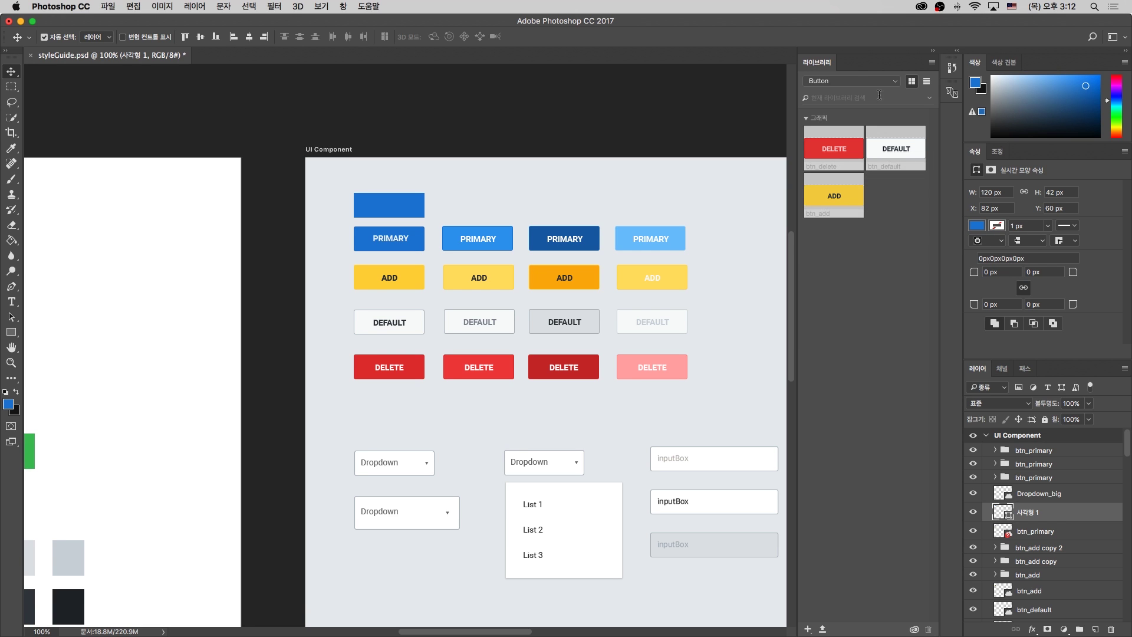
Fill the new rectangle with Blue 04 from the Open color 1.4.1 library
click(848, 82)
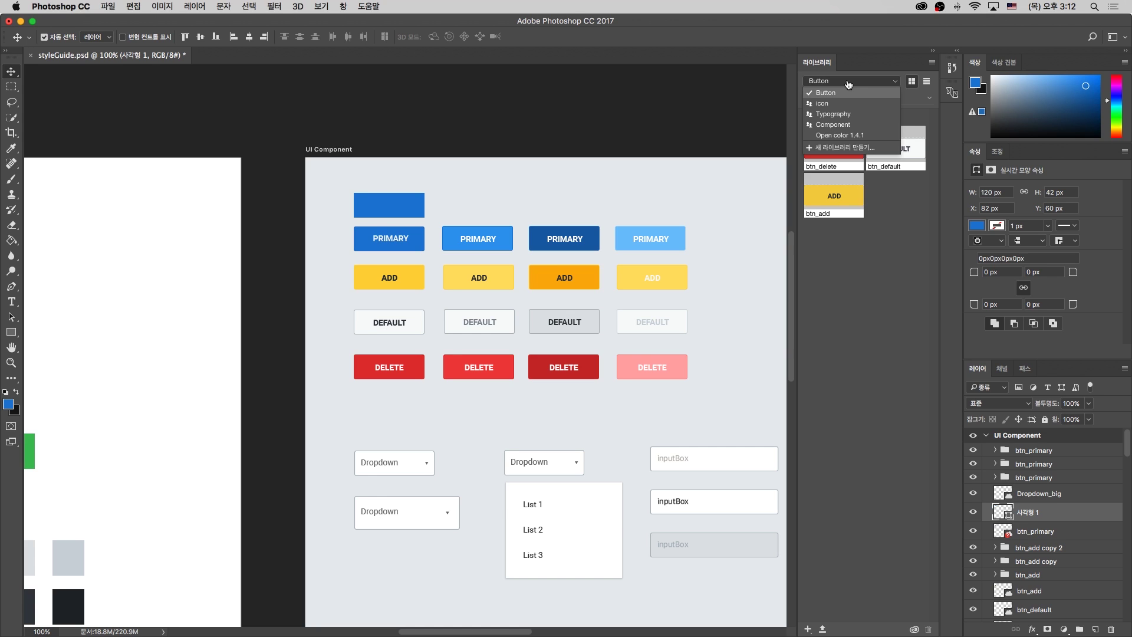
click(825, 135)
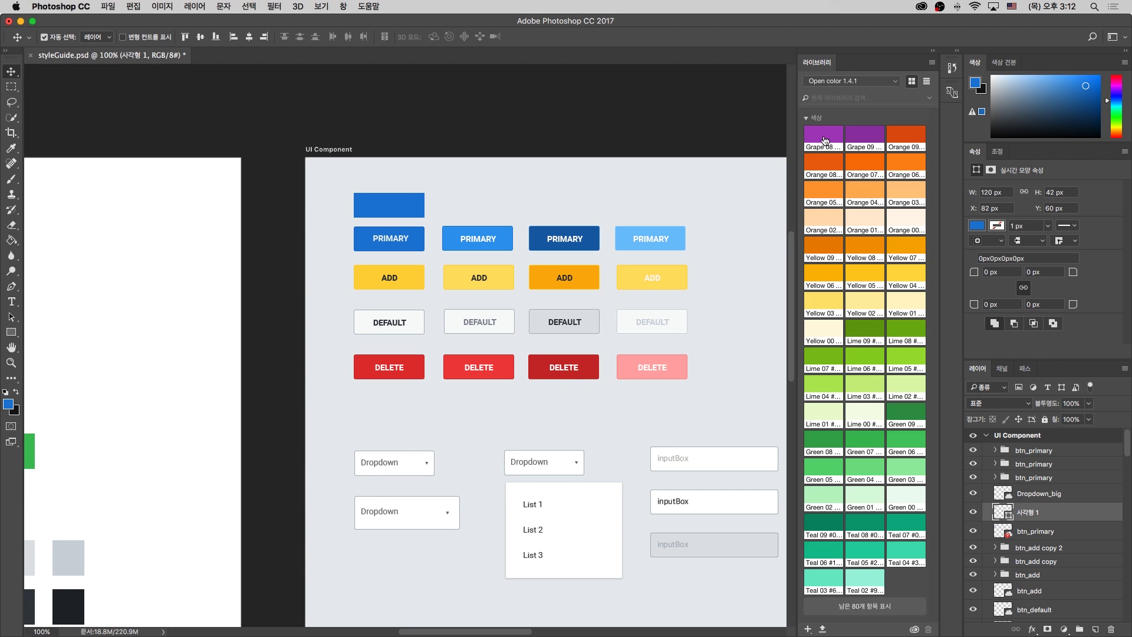
click(889, 605)
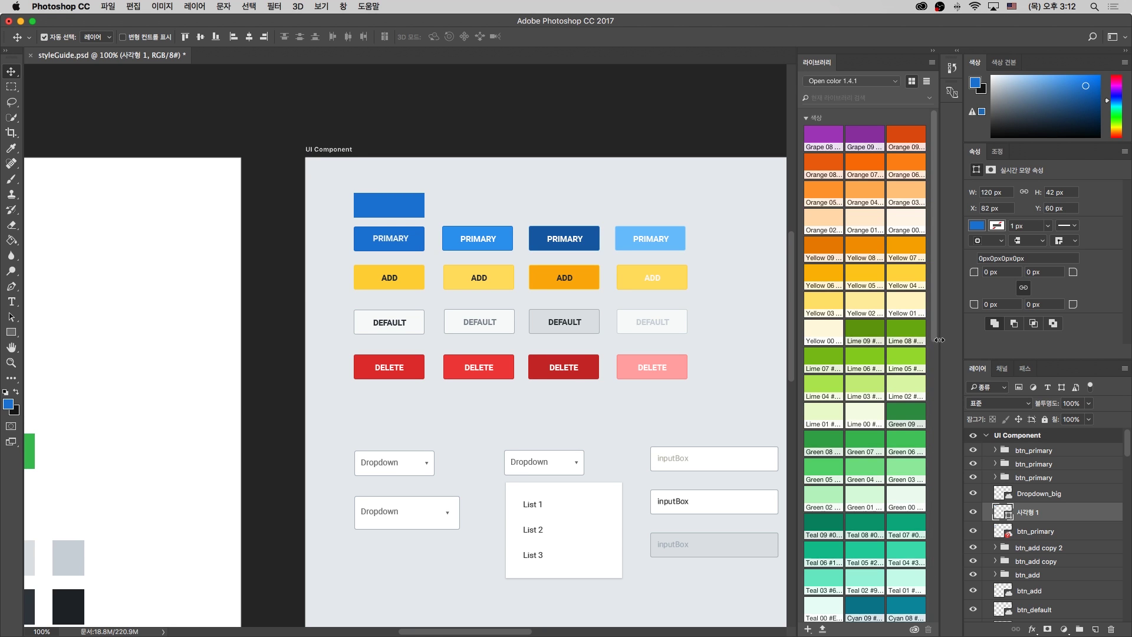
drag(937, 315, 941, 525)
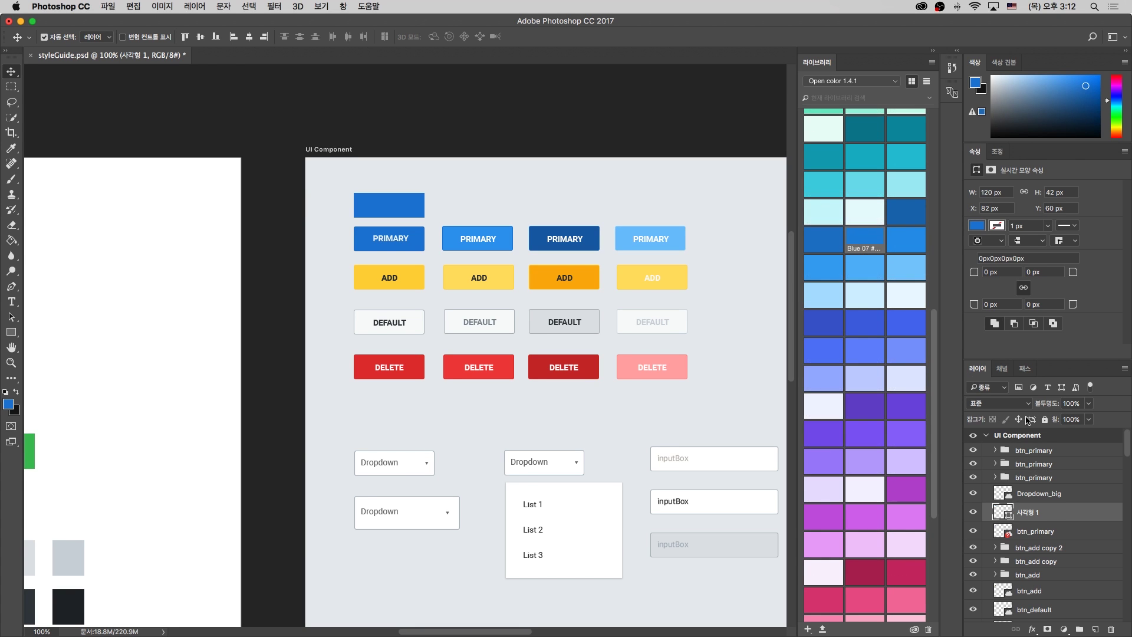
click(907, 242)
click(877, 268)
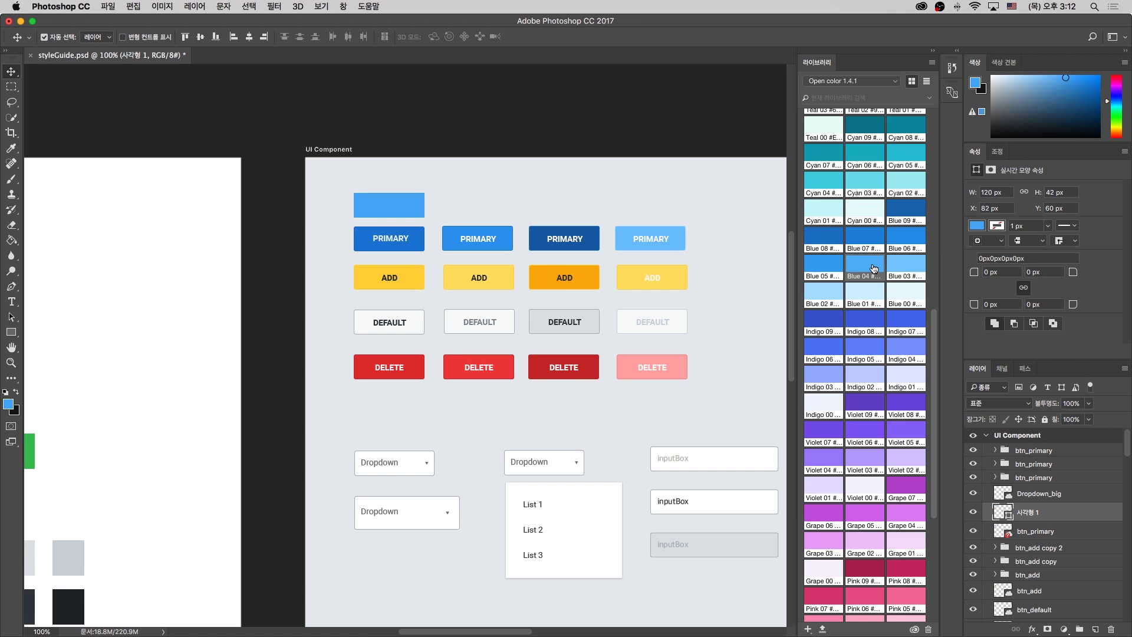
Change the new rectangle's fill to Blue 07 and give it a 1 px solid blue stroke from the recently used colors
click(866, 242)
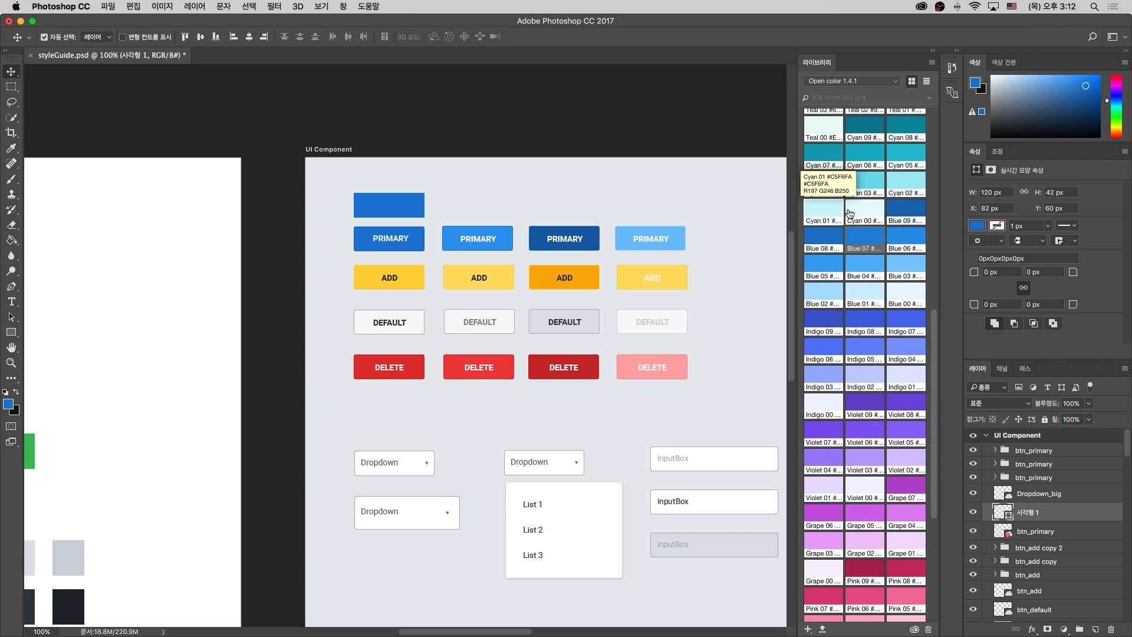
click(996, 226)
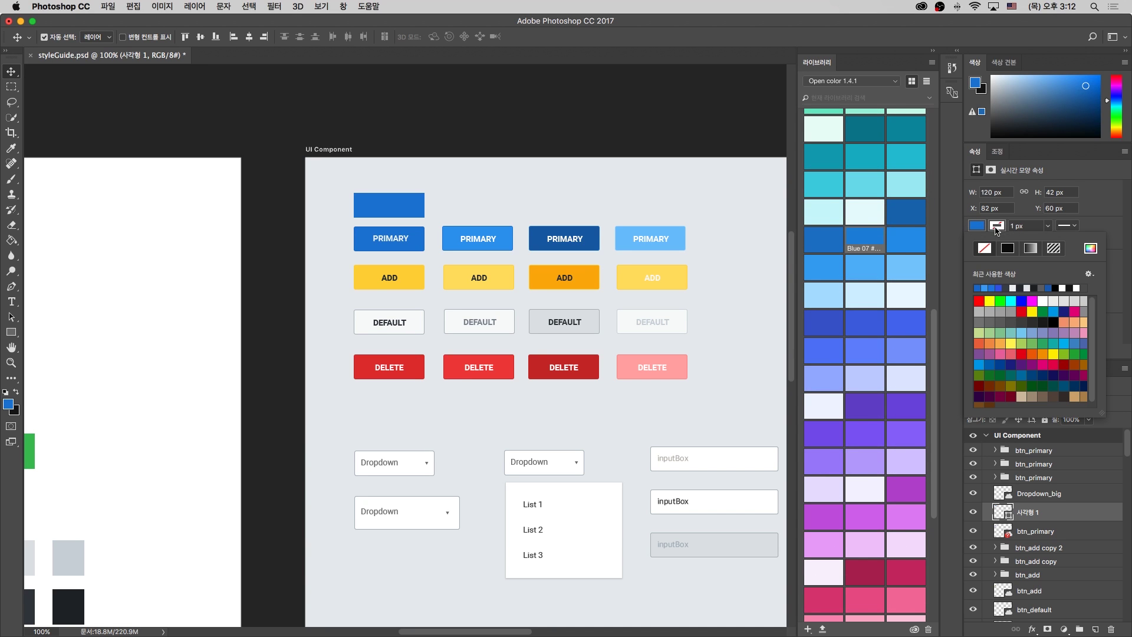
click(994, 287)
click(987, 288)
click(1033, 226)
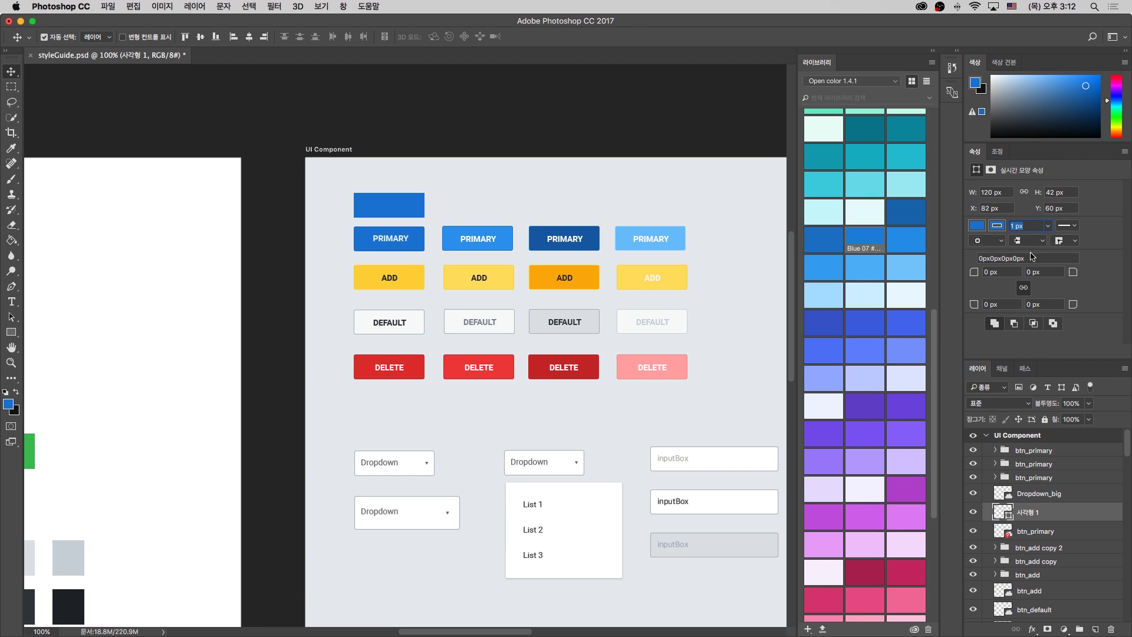
Round all four corners of the new rectangle with a 3 px radius
key(Tab)
click(1039, 271)
click(383, 200)
Display the Typography library and create a text layer reading "d" over the new rectangle on the UI Component artboard
click(908, 83)
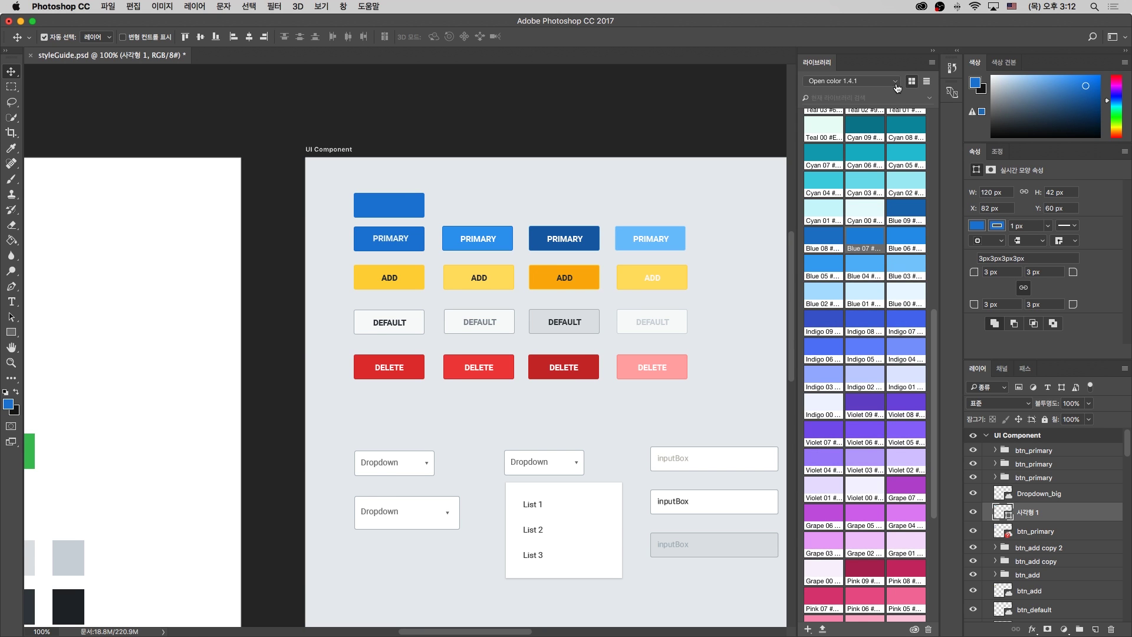
click(816, 89)
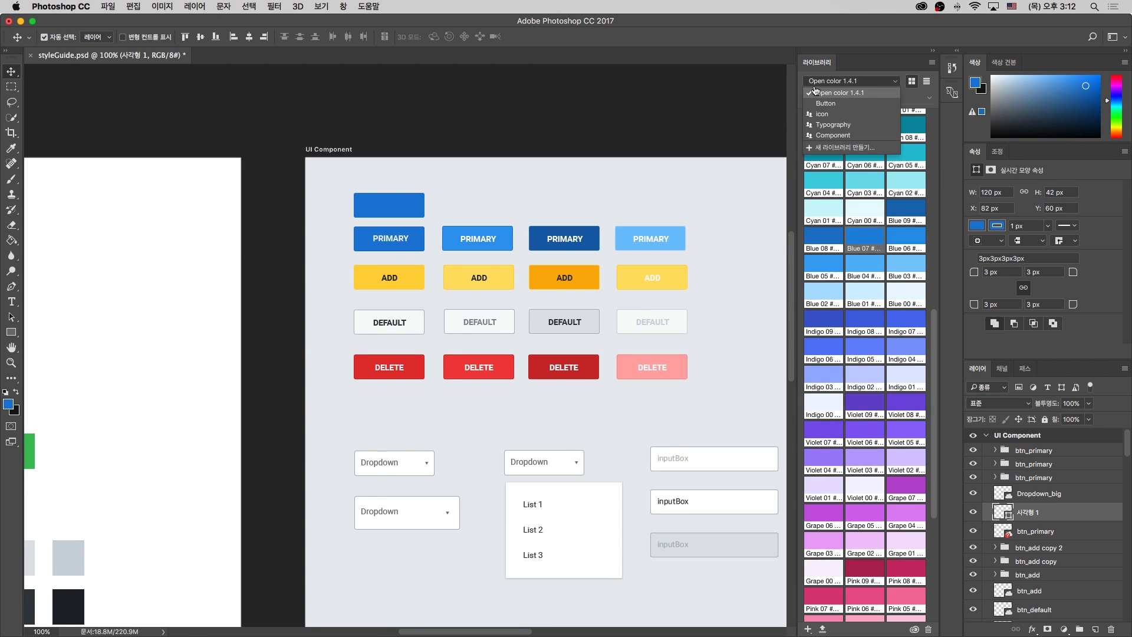
click(839, 125)
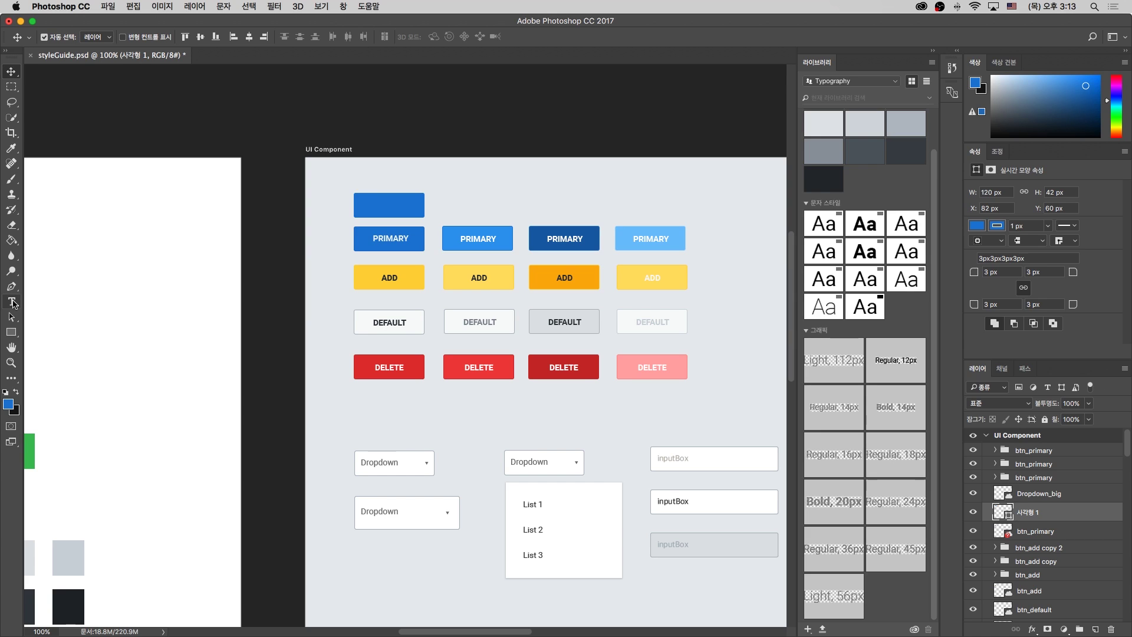
click(12, 303)
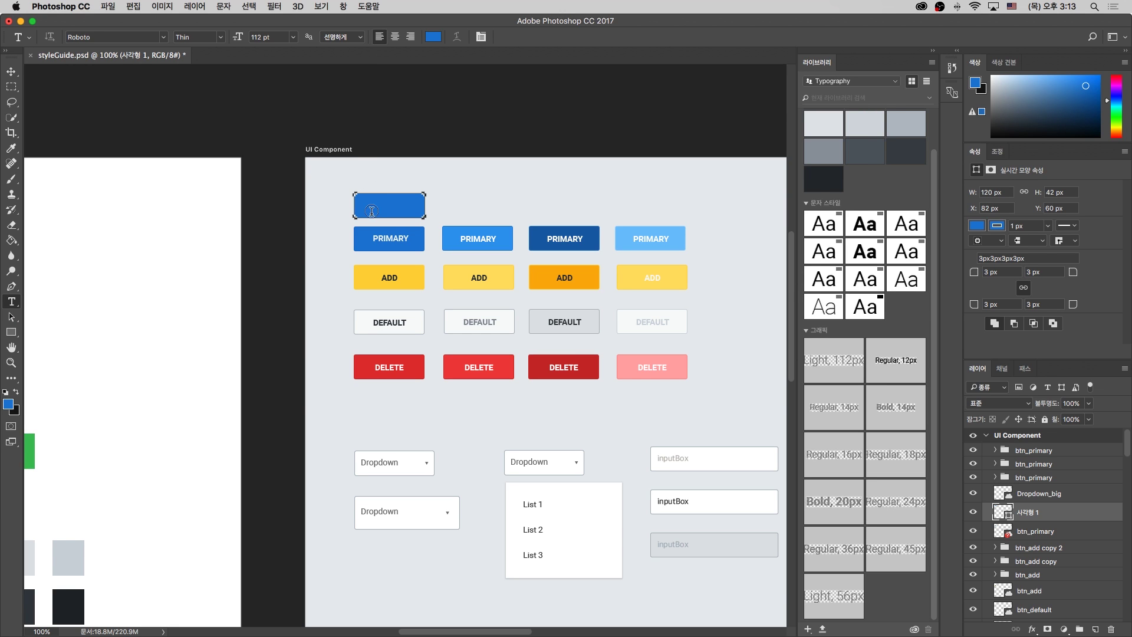
click(1081, 438)
click(366, 206)
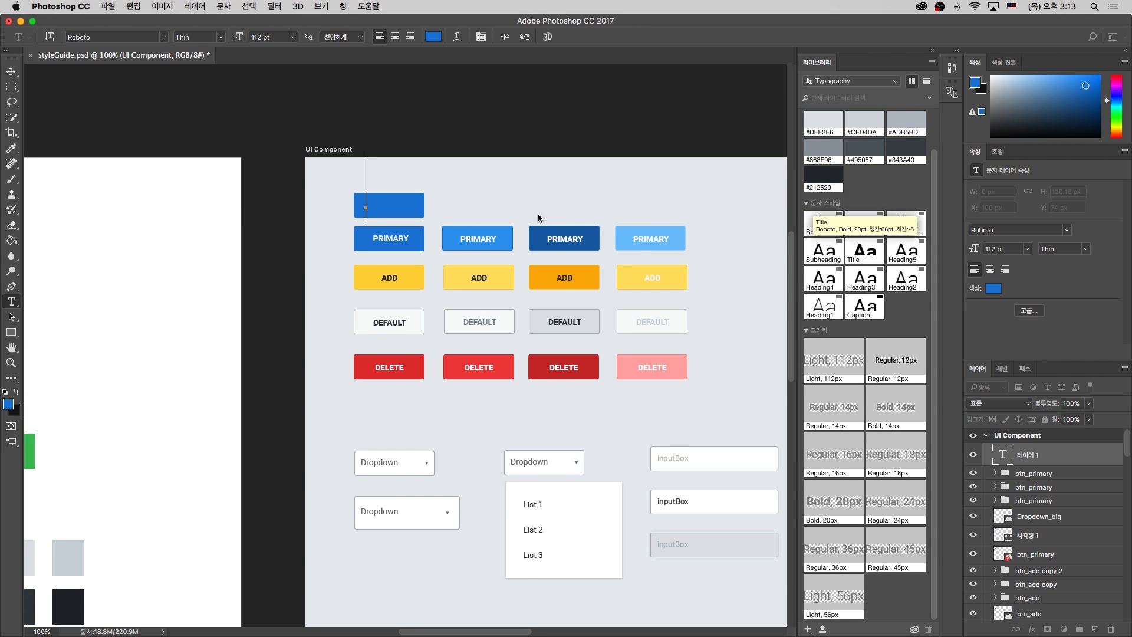
text(d)
double_click(367, 203)
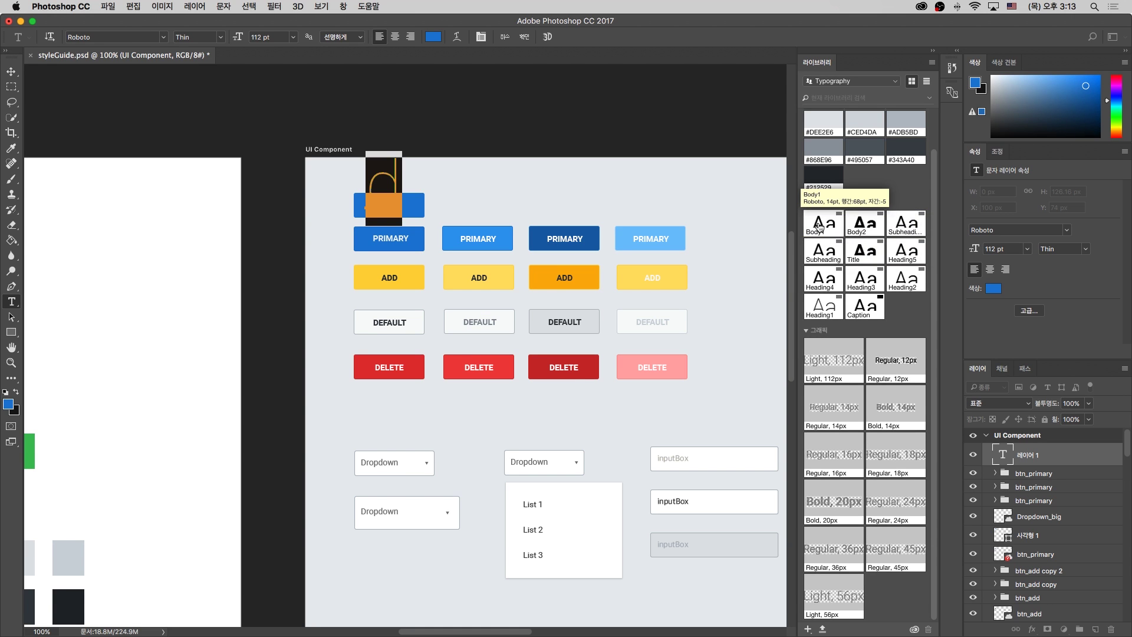
Move the "d" text to the empty area beside the new rectangle and apply the Body1 character style to it
click(11, 72)
drag(375, 186, 473, 188)
click(825, 122)
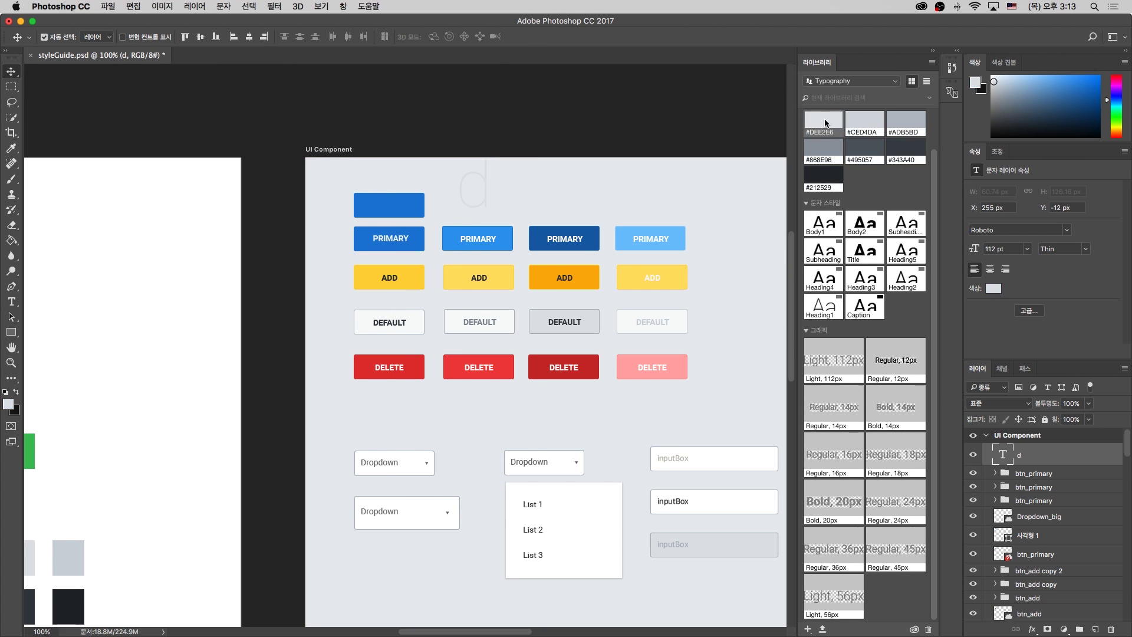
click(824, 223)
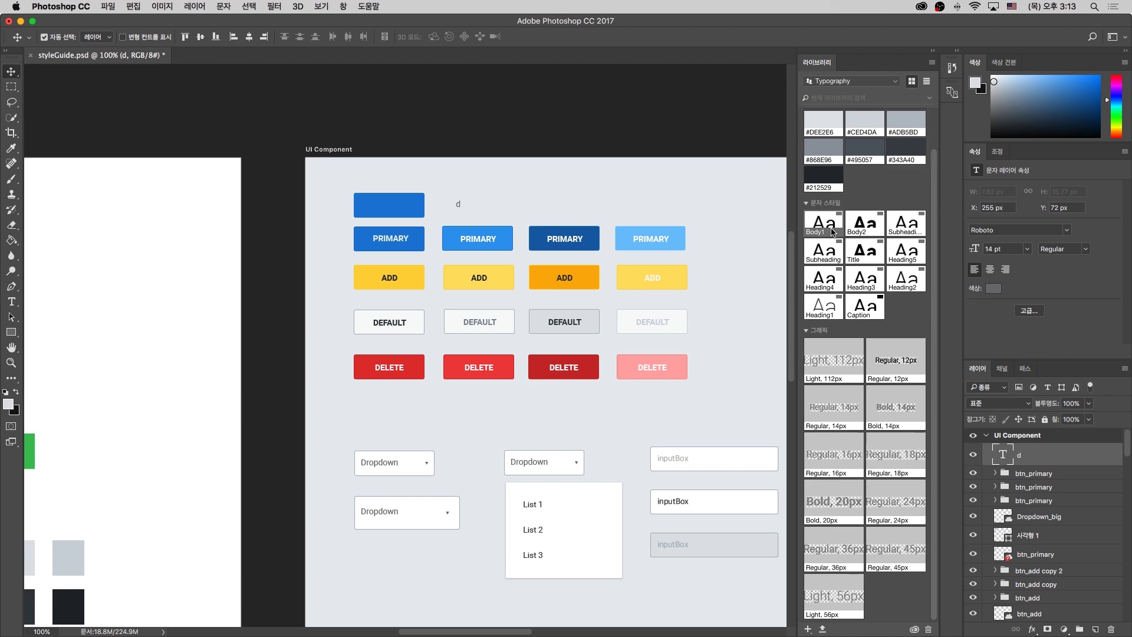
Replace the "d" text with "PRIMARY"
key(t)
click(461, 204)
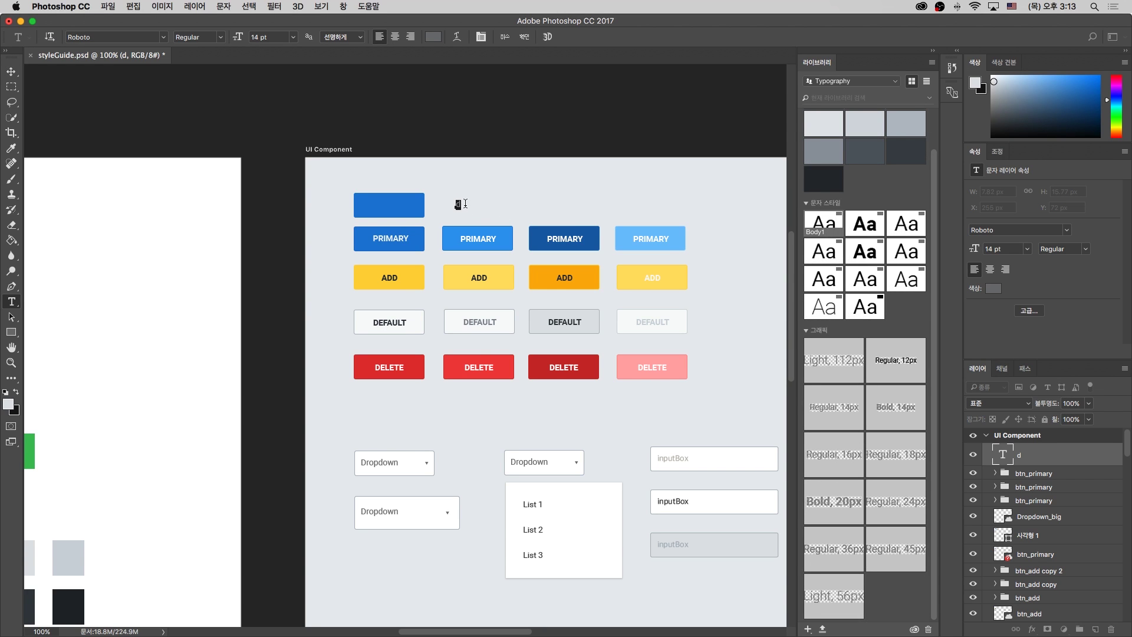
text(PRIM)
key(BackSpace)
key(ctrl+Return)
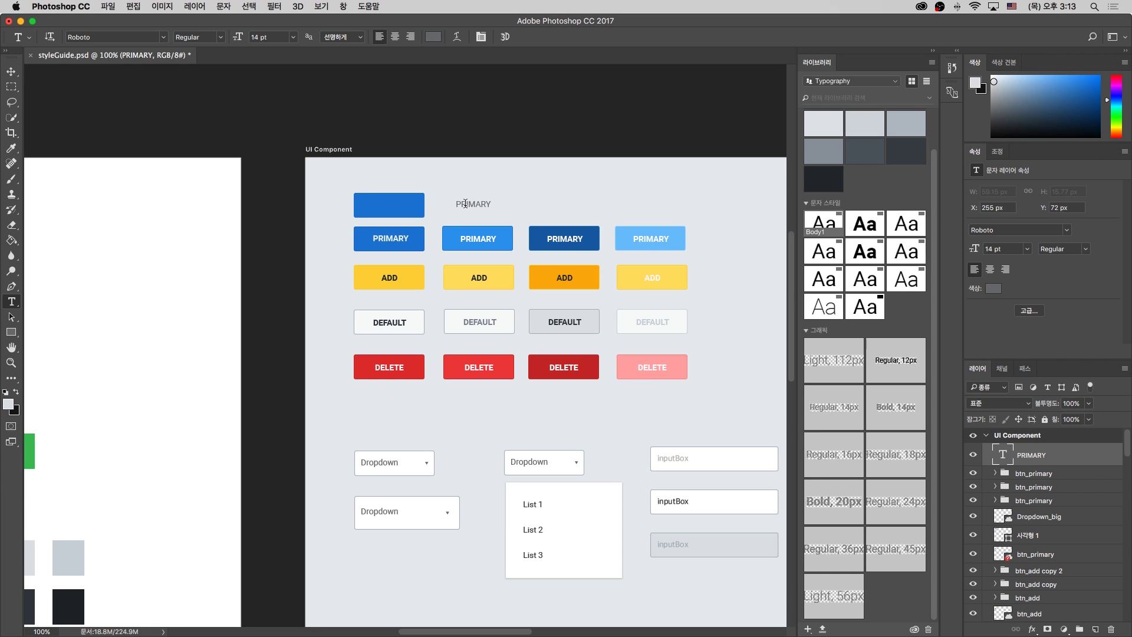
Center the PRIMARY label on the new rectangle, styled with Body2 and colored #F1F3F5 from the Typography library
click(17, 70)
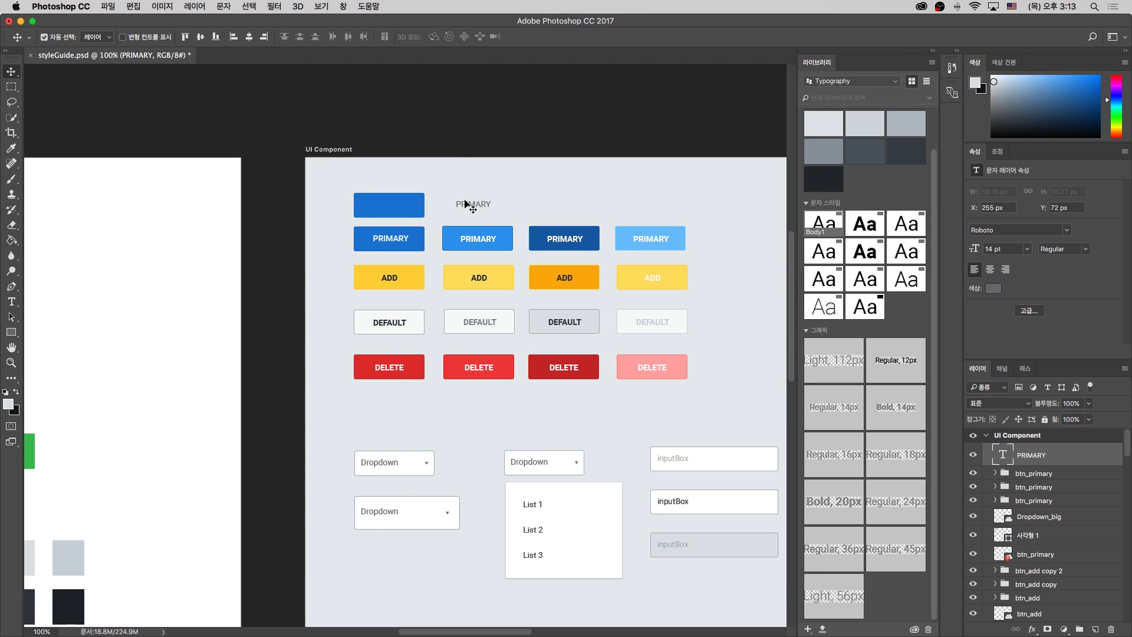
drag(468, 207, 386, 202)
click(865, 223)
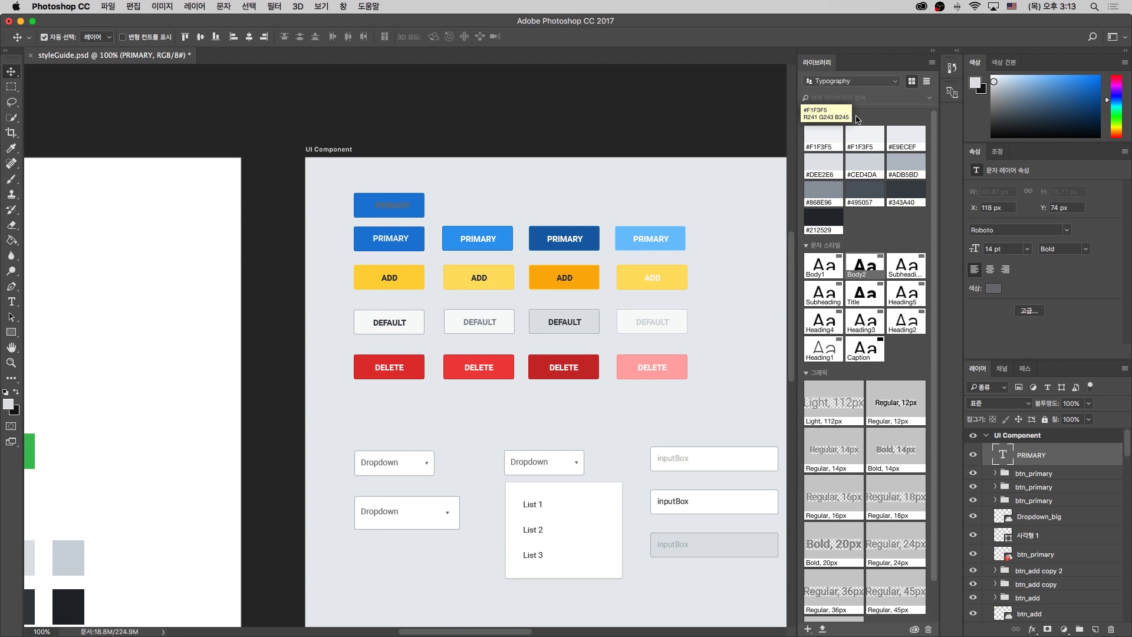
click(828, 135)
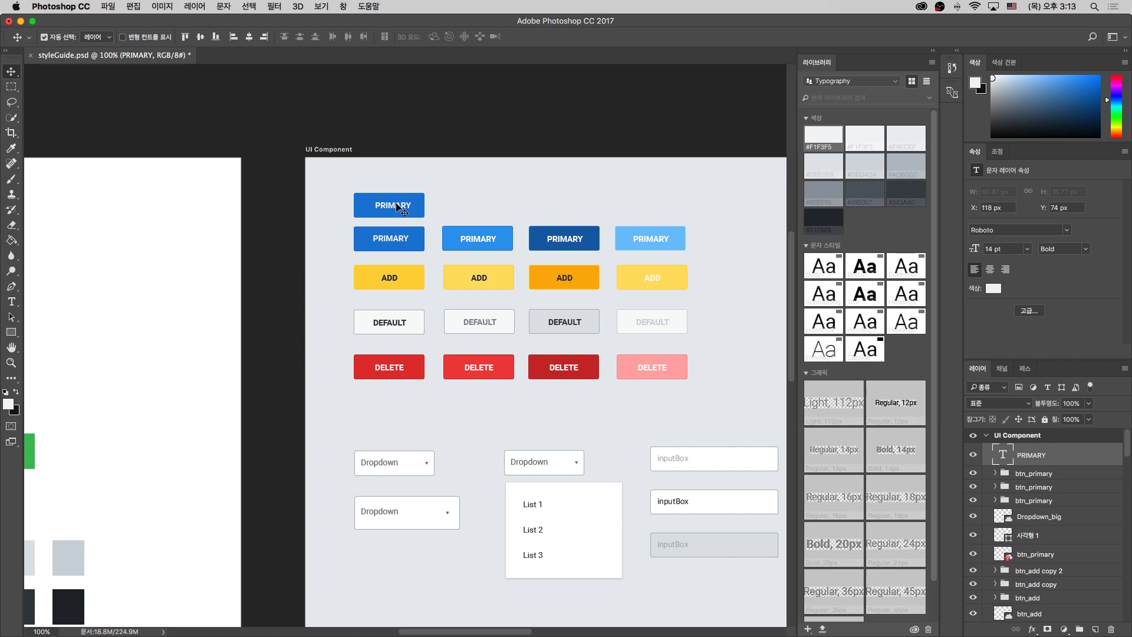
drag(397, 206, 393, 207)
Group the new PRIMARY label with its blue rectangle and name the group btn_primary
click(418, 206)
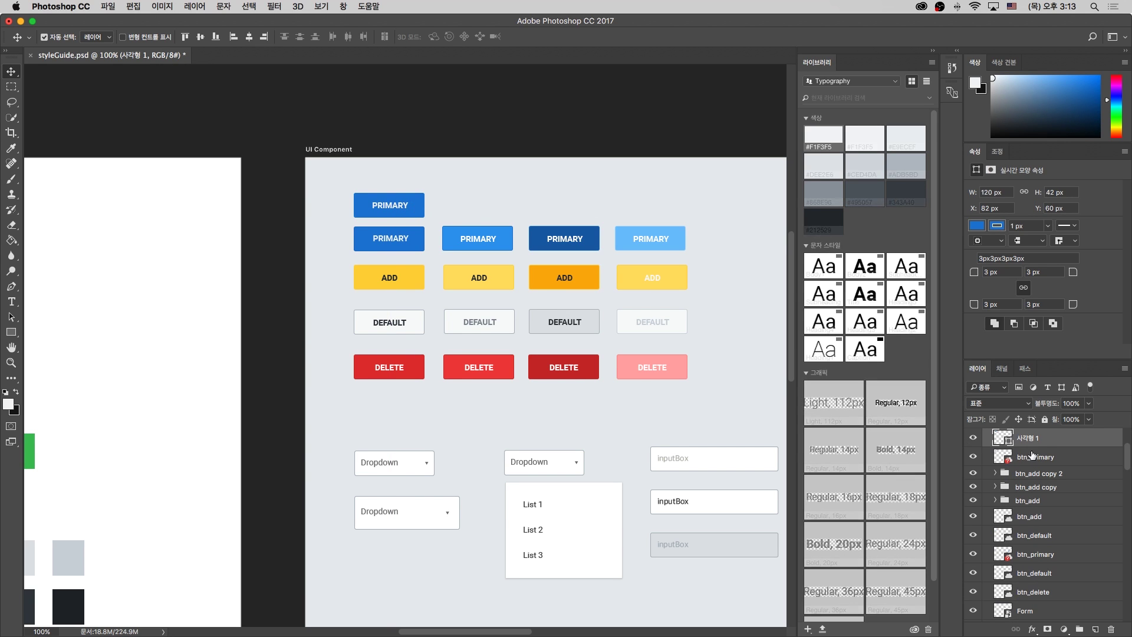
scroll(1108, 459, up, 3)
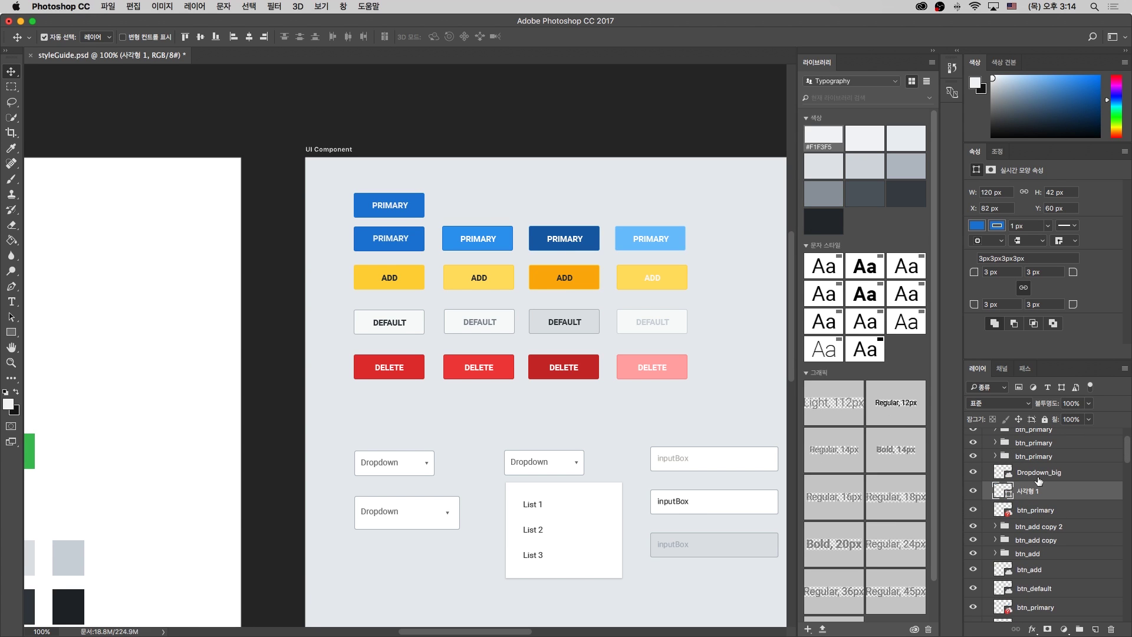
click(406, 206)
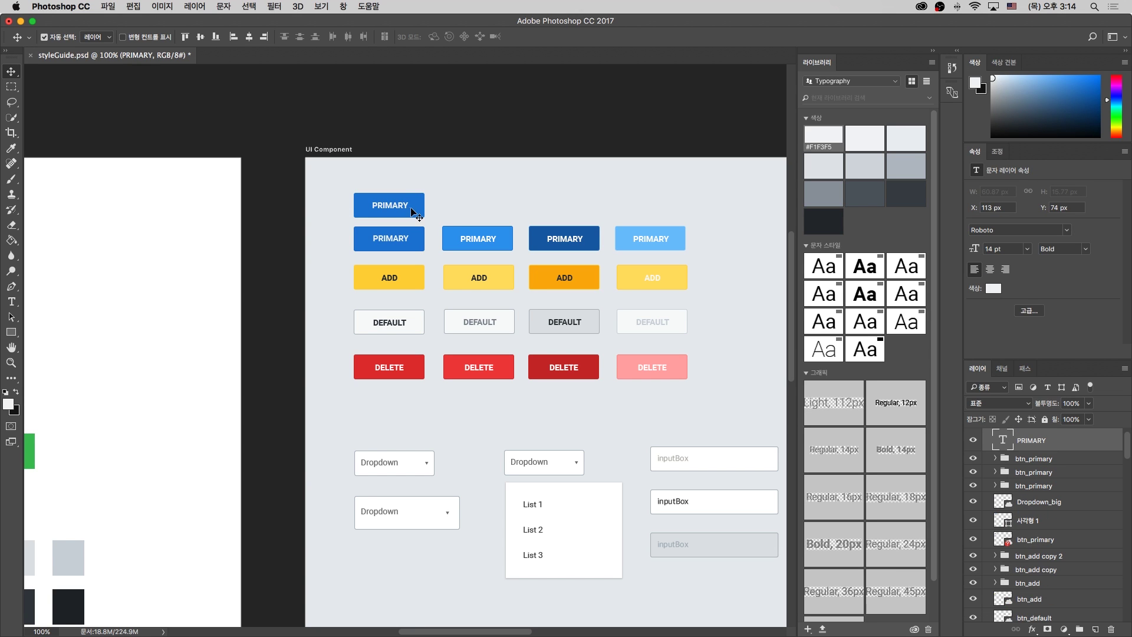
shift+click(412, 212)
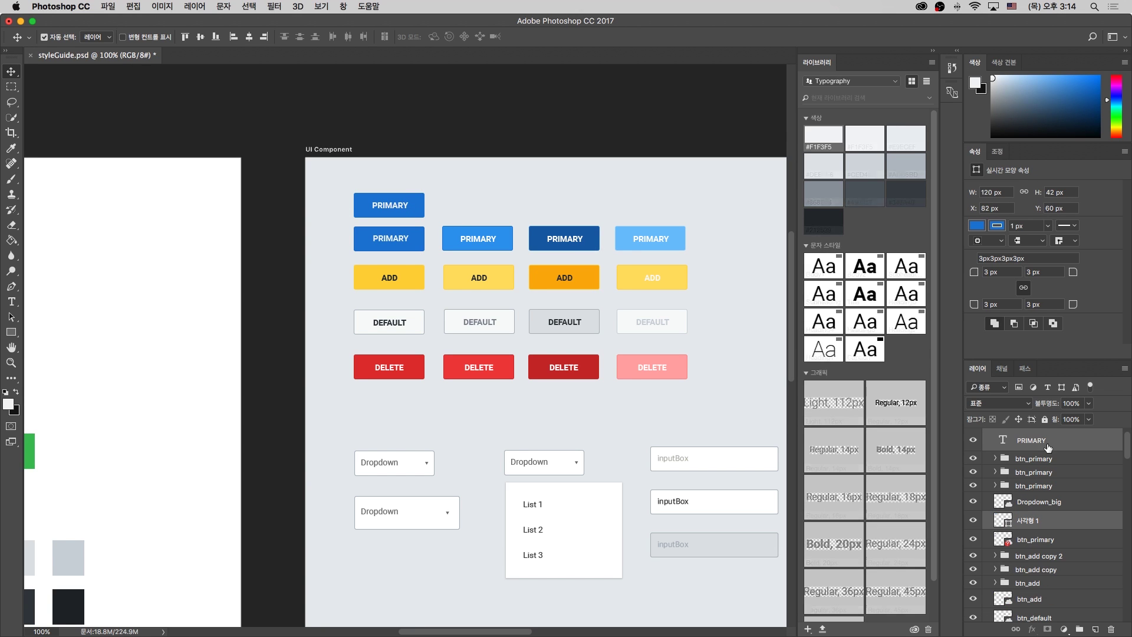
drag(1041, 525, 1083, 632)
double_click(1021, 436)
text(bt)
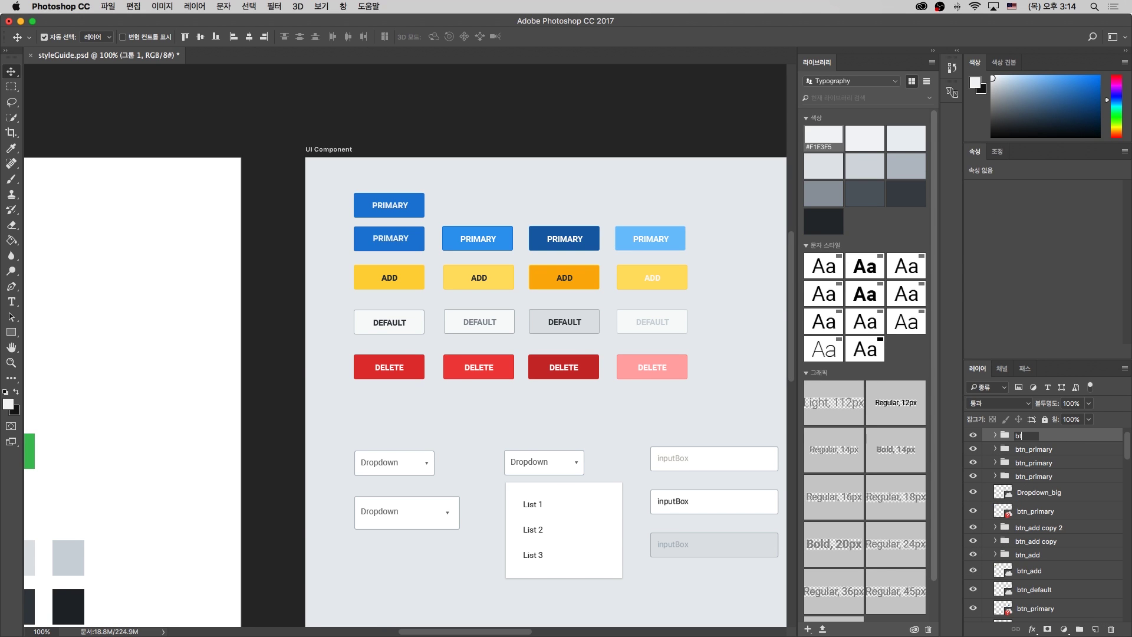
text(n_primary)
key(Return)
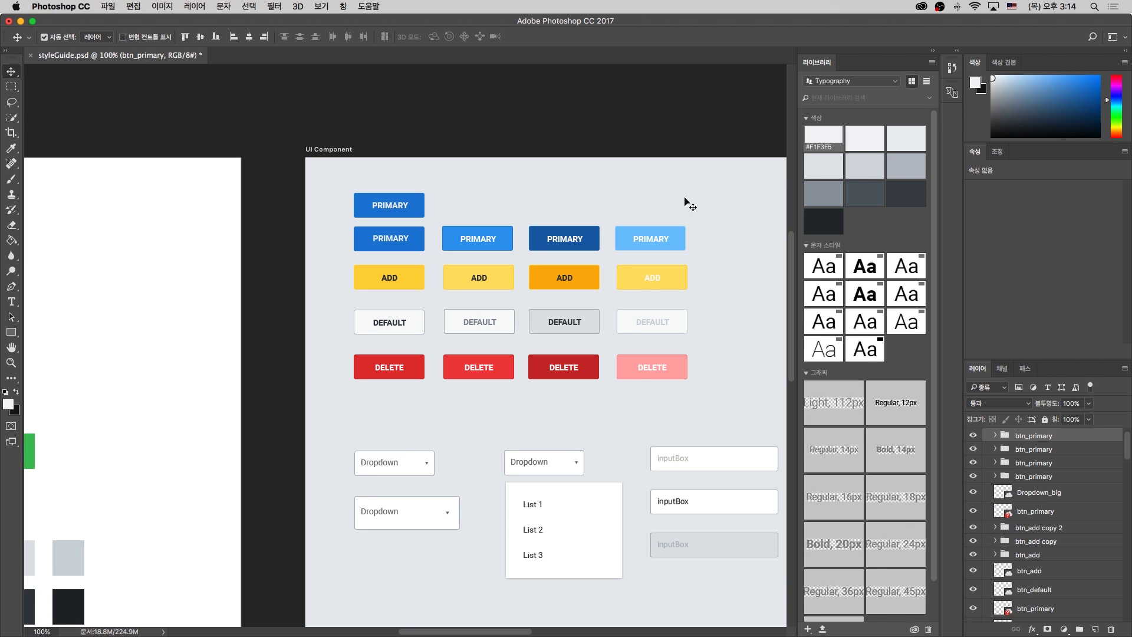
Add the new btn_primary group to the Button library as a graphic
click(852, 81)
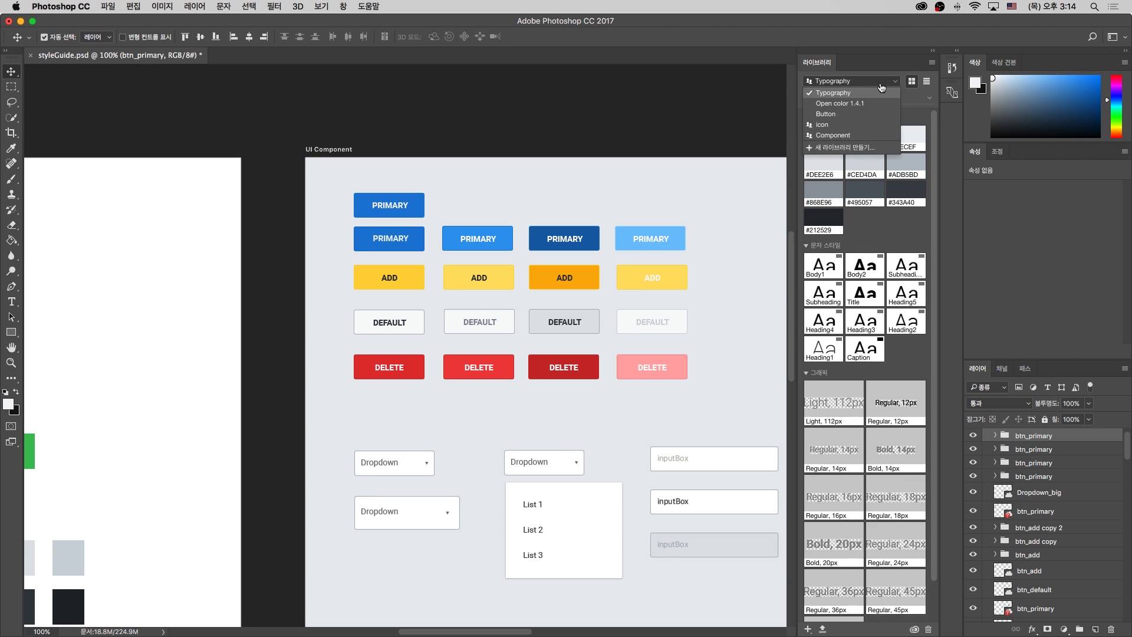
click(862, 115)
drag(1046, 437, 869, 259)
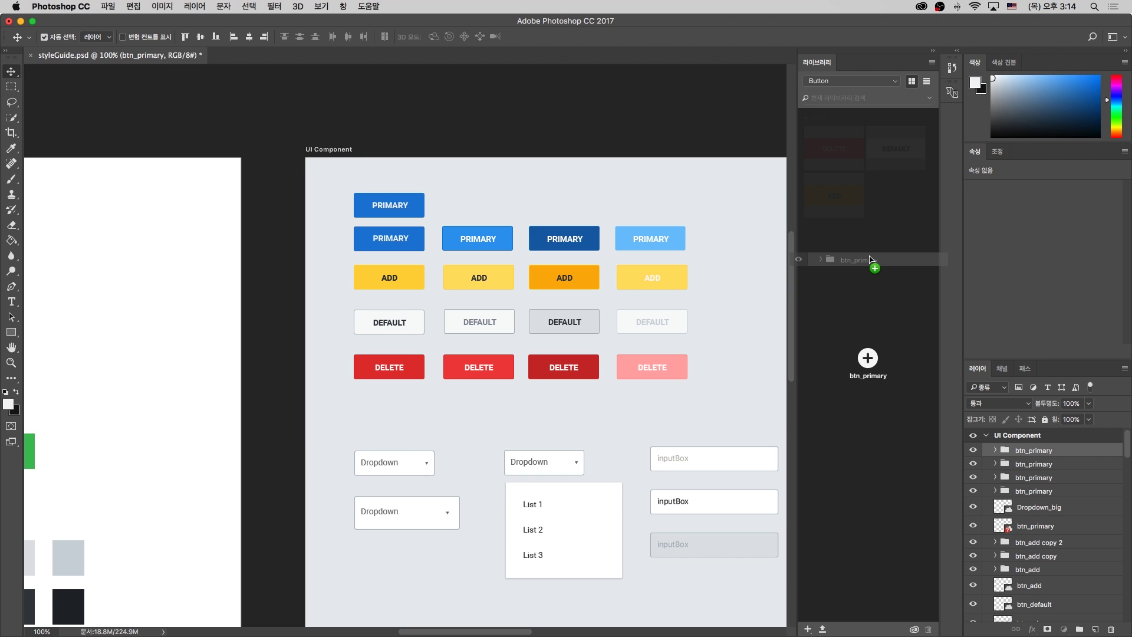
drag(869, 260, 863, 269)
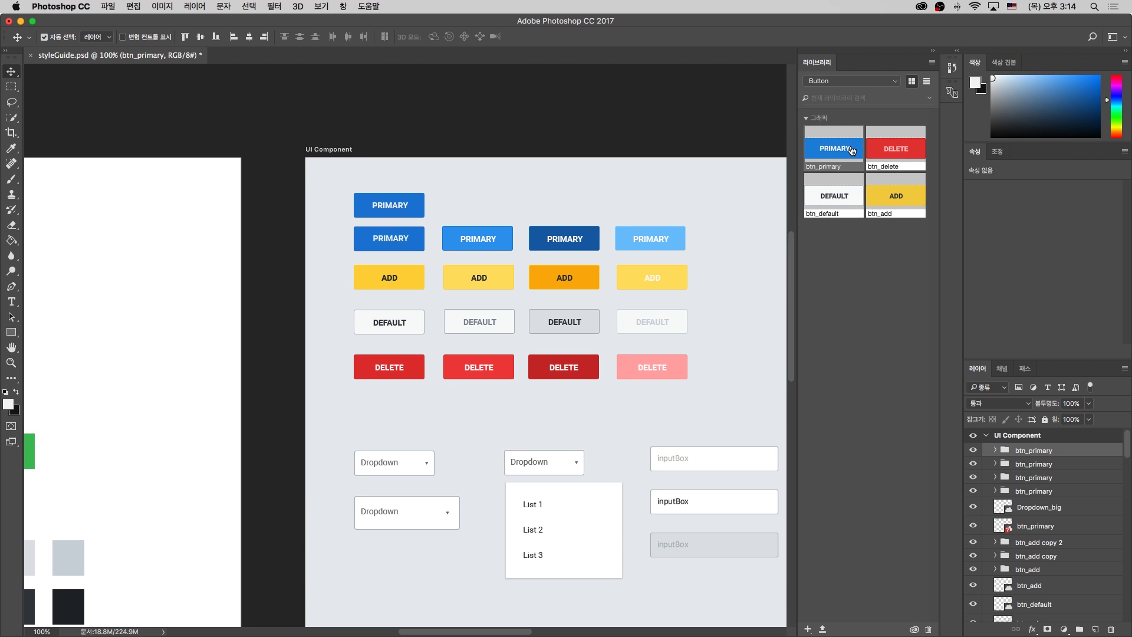
Relink the artboard's original btn_primary smart object, whose link is broken, to the btn_primary graphic in the Button library
click(395, 239)
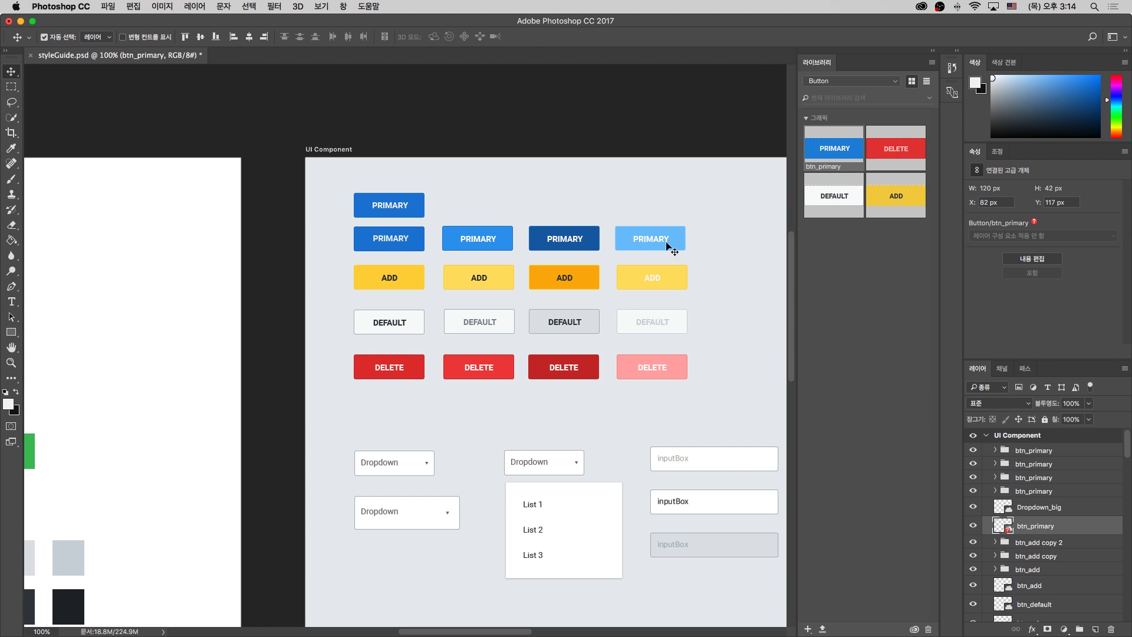
right_click(1064, 526)
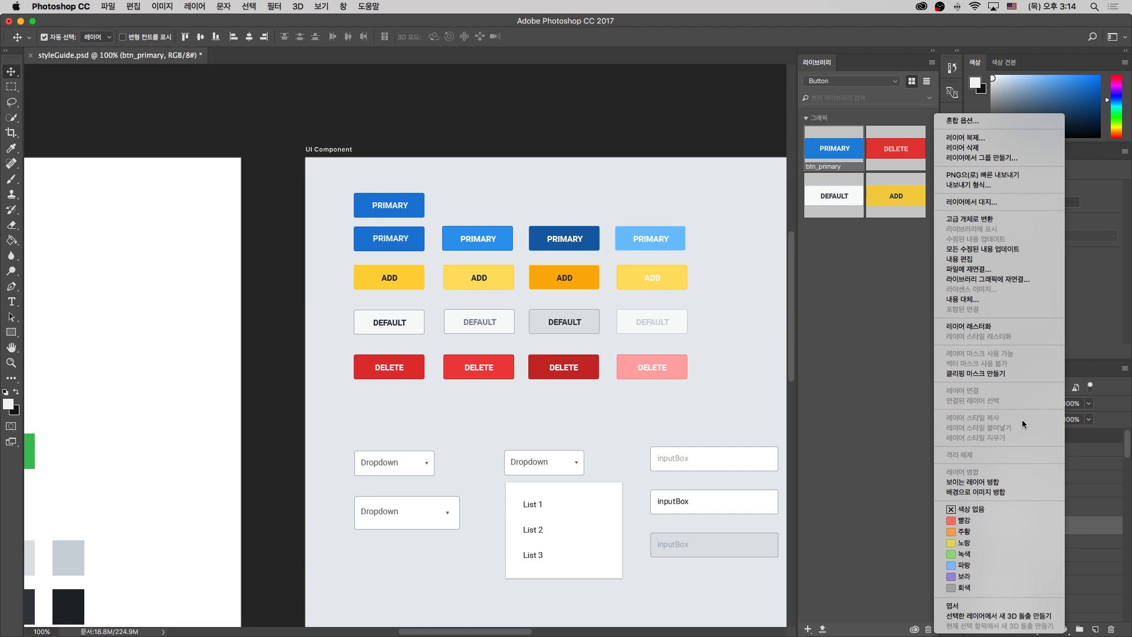
click(1024, 278)
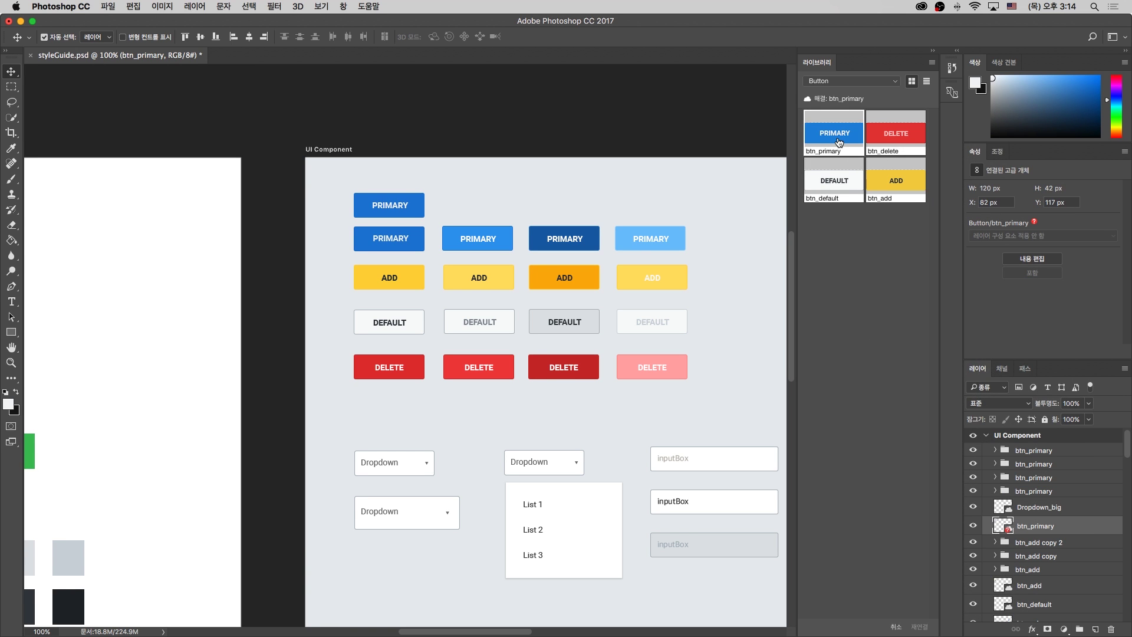
click(839, 141)
click(919, 626)
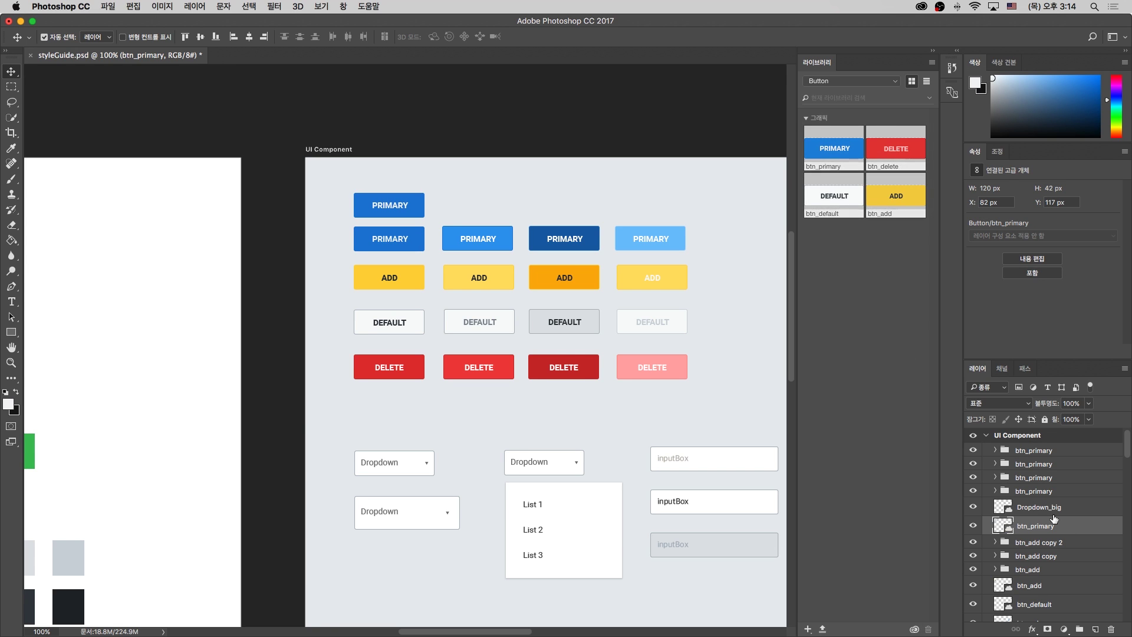
click(395, 211)
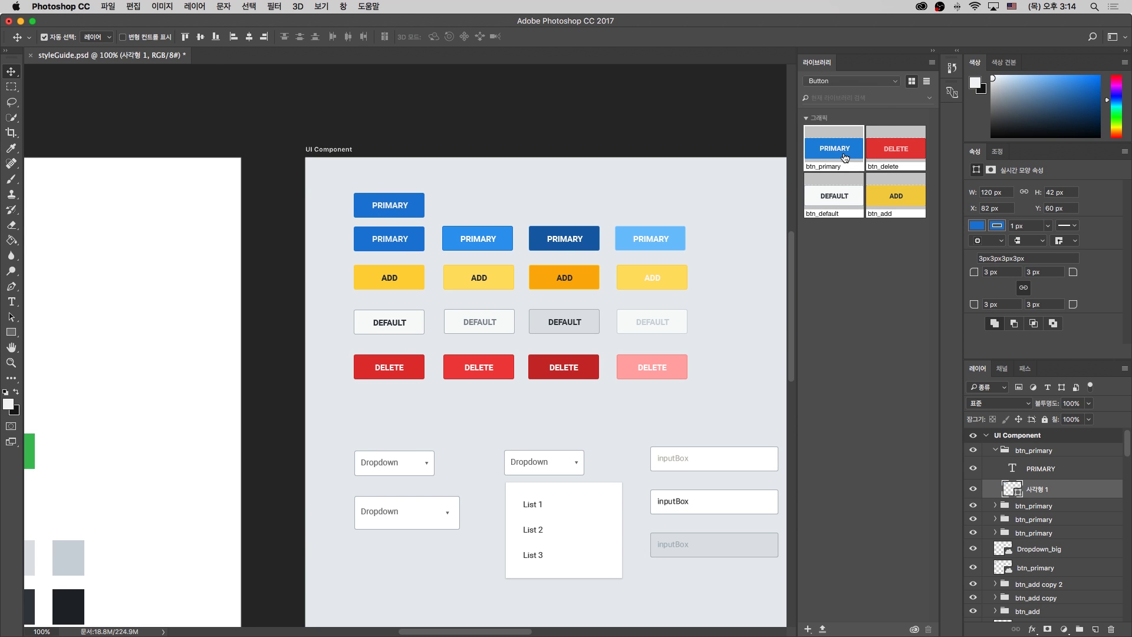
drag(844, 157, 389, 254)
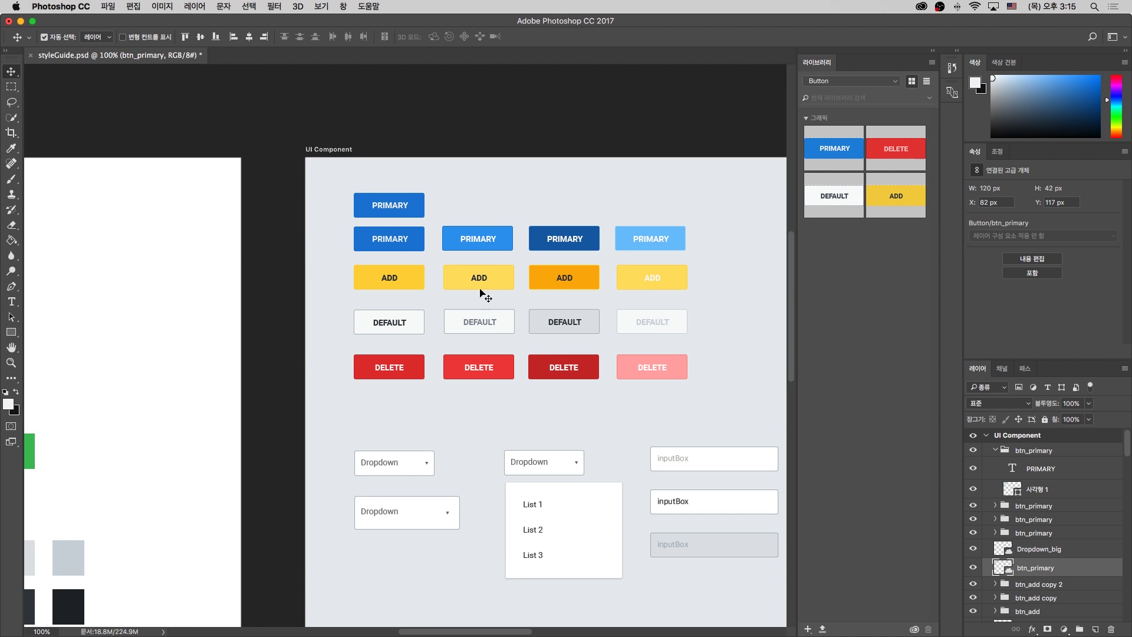
drag(565, 410, 447, 371)
drag(647, 458, 656, 360)
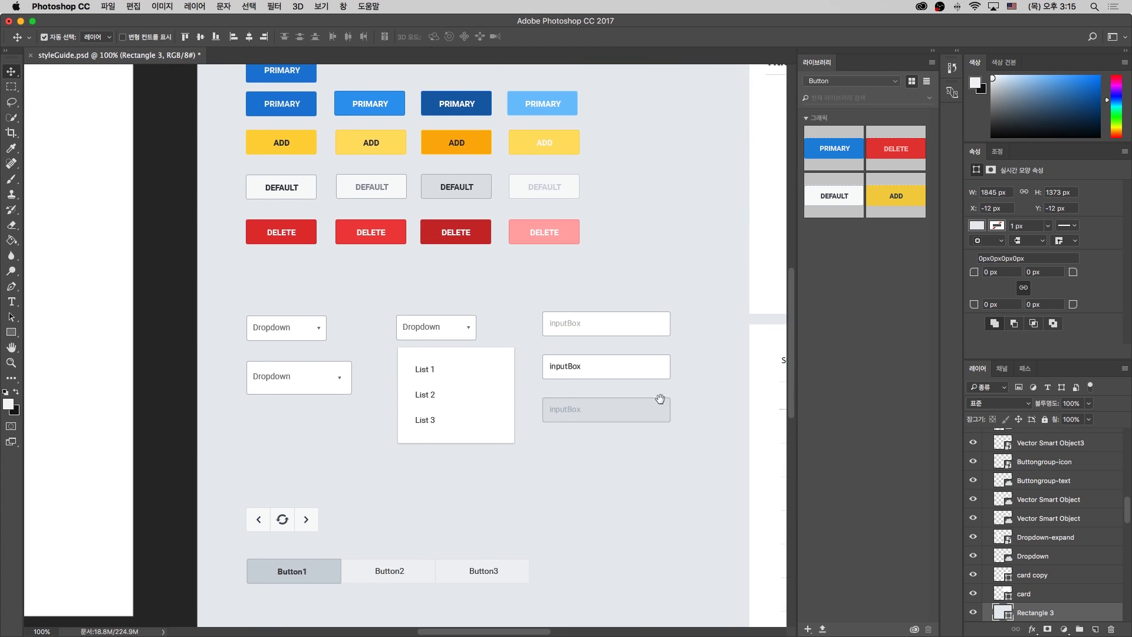
scroll(662, 401, up, 3)
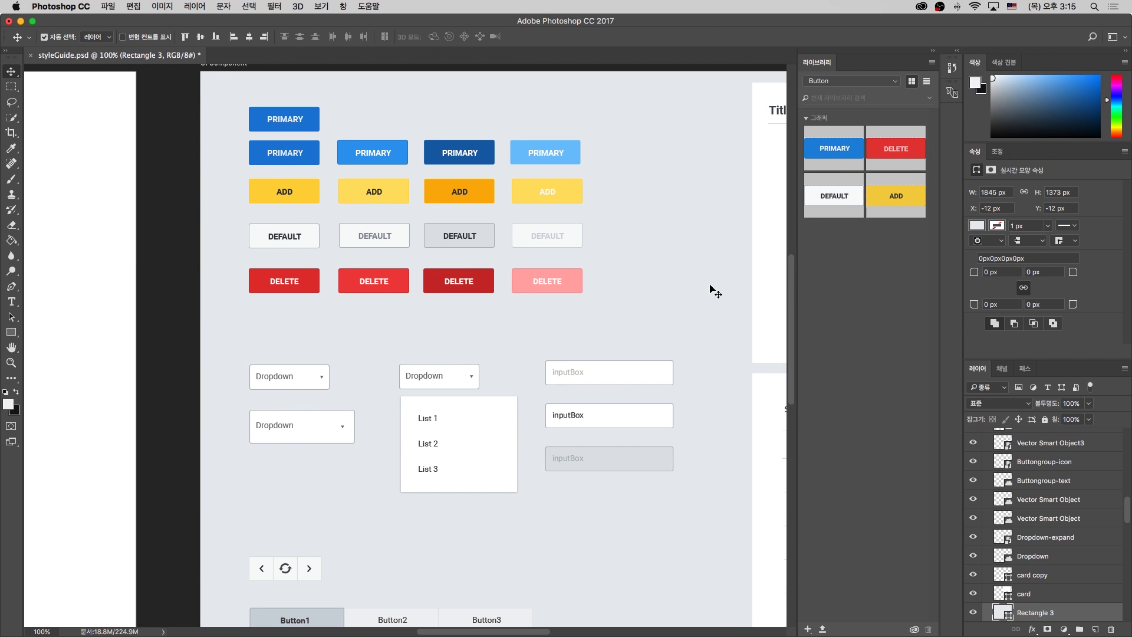
scroll(660, 312, up, 2)
scroll(660, 311, right, 3)
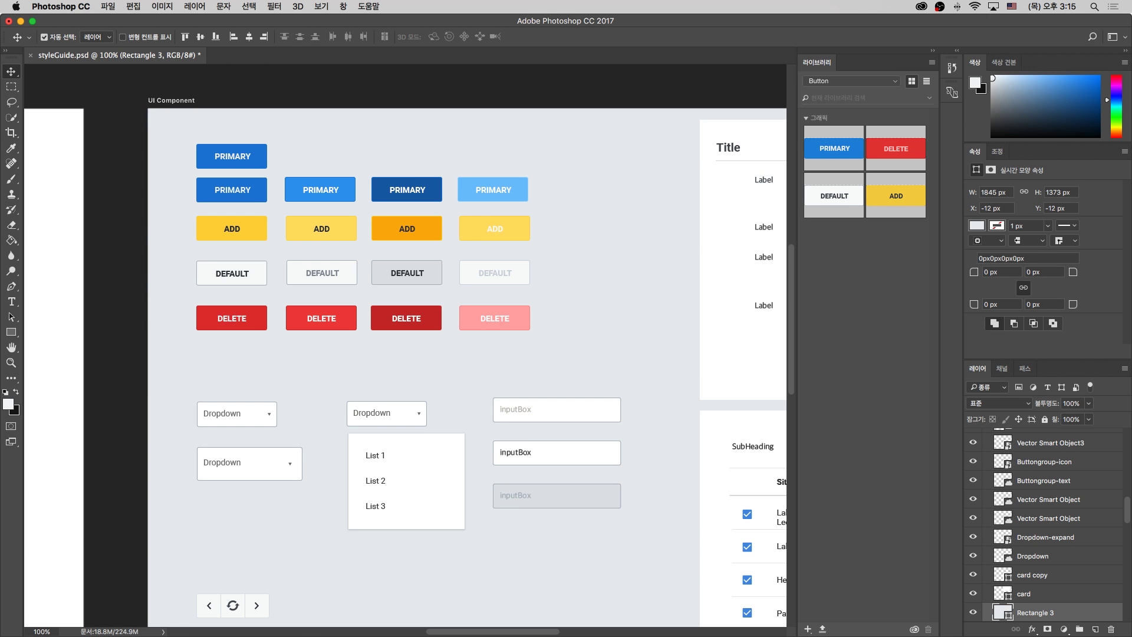
Switch to Dreamweaver, where index.html is open
key(super+Tab)
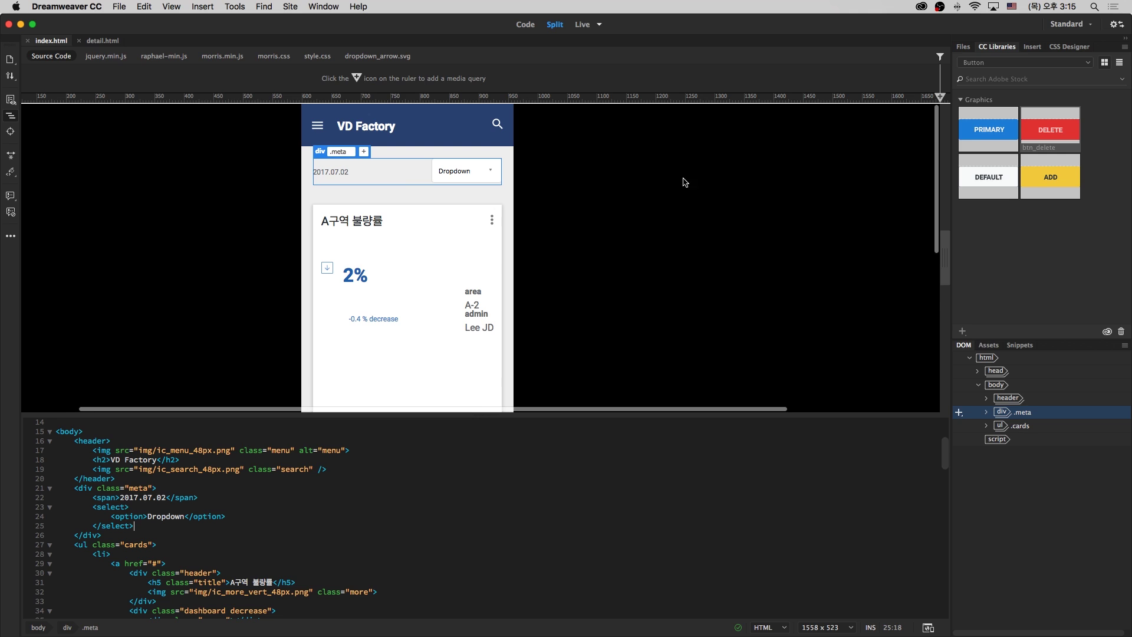
scroll(681, 185, left, 3)
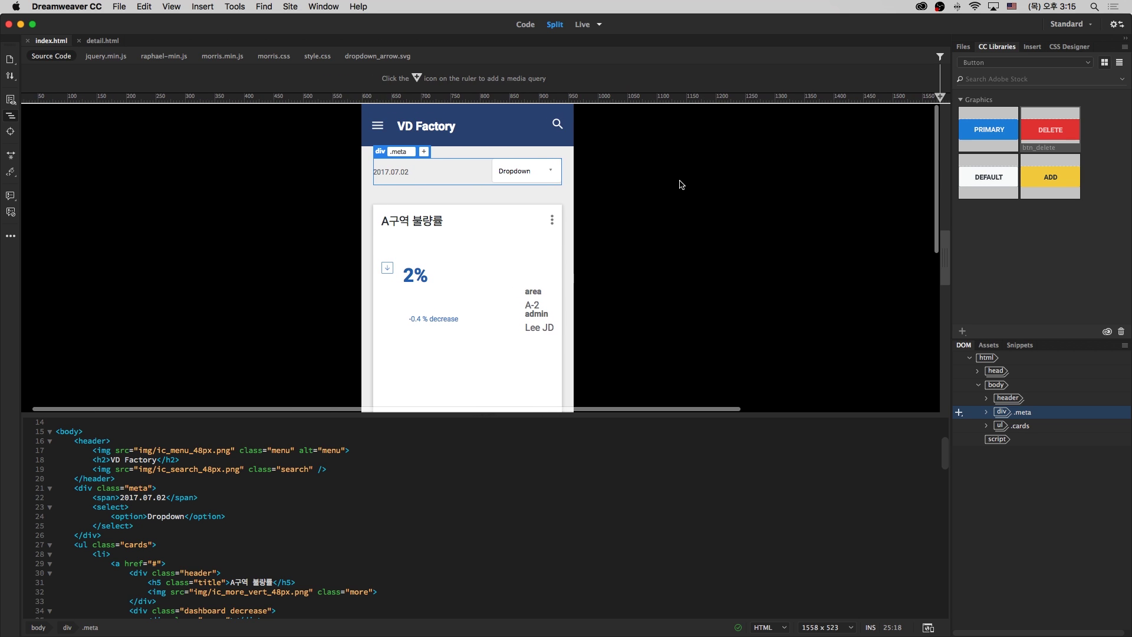
scroll(920, 206, up, 1)
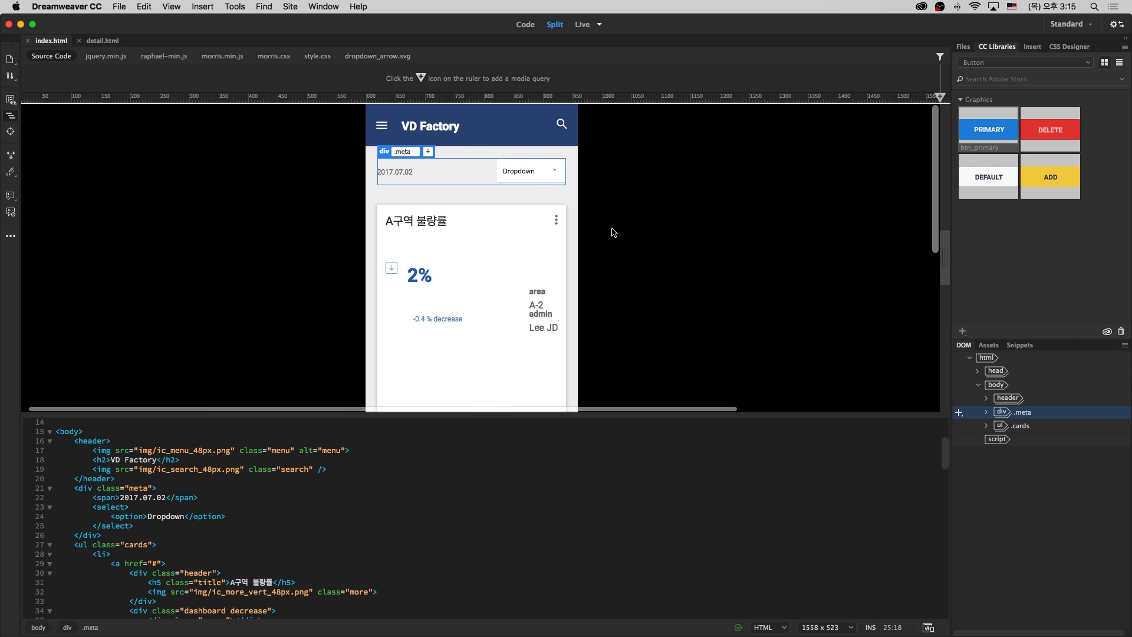
scroll(613, 232, right, 2)
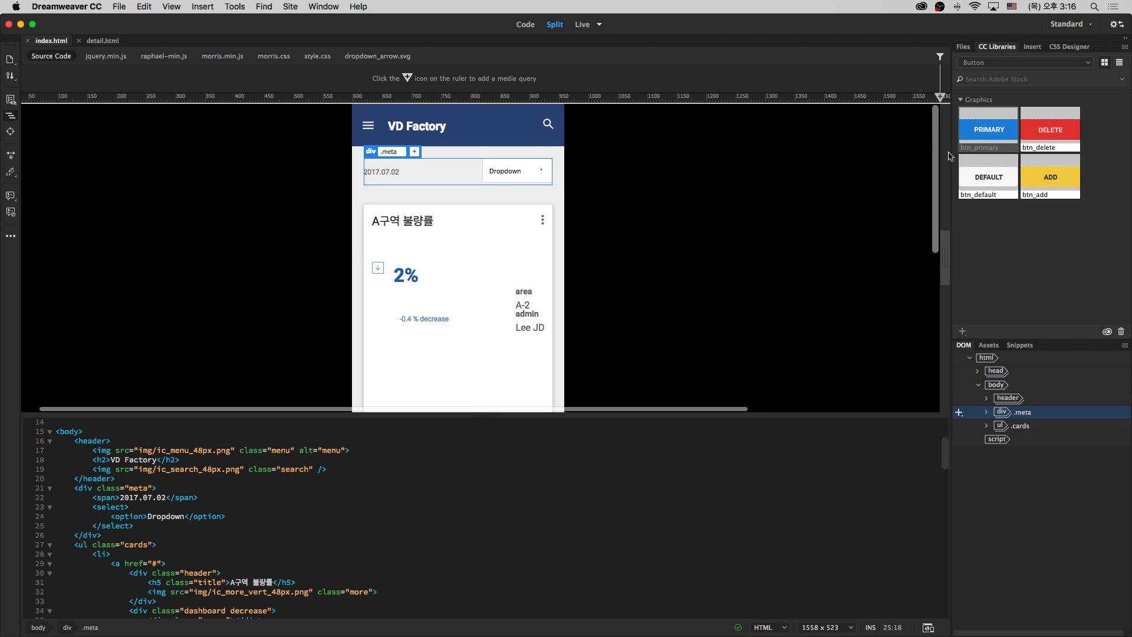
scroll(679, 180, left, 2)
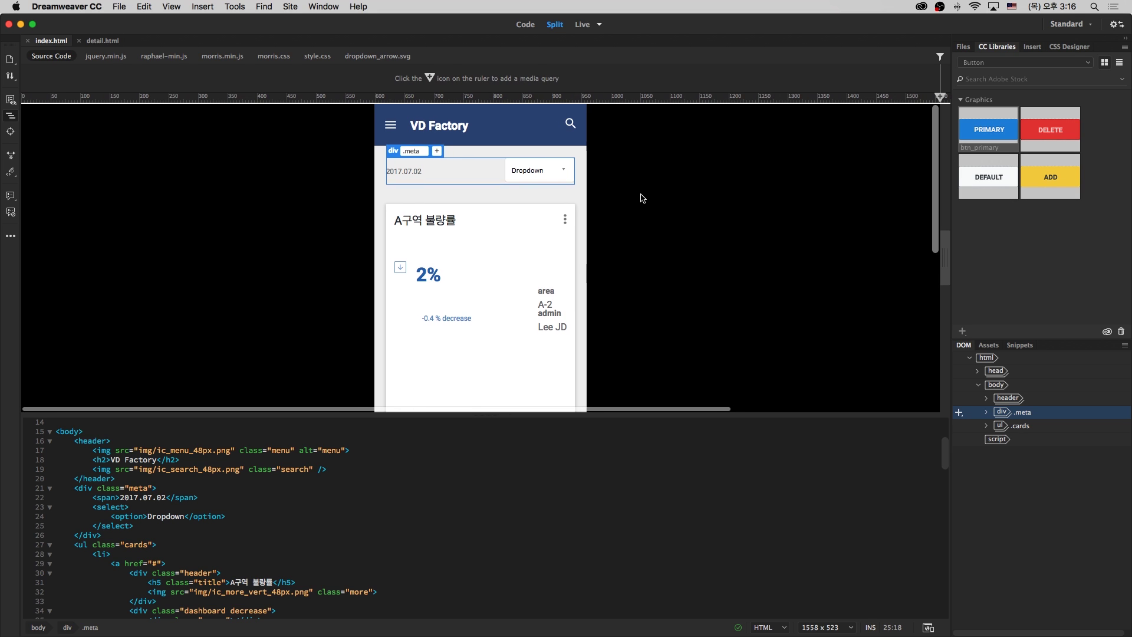
scroll(895, 174, right, 2)
scroll(733, 177, left, 2)
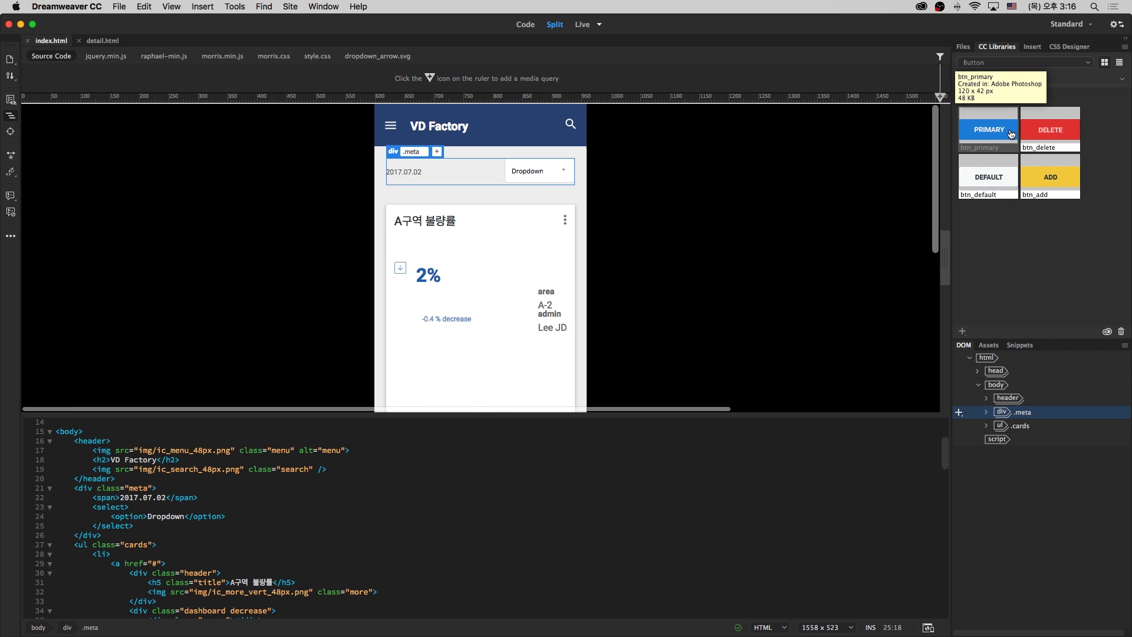
Try placing the btn_primary library graphic in the page body as unlinked btn_primary.png, PNG 32, 120 × 42, and undo it
drag(989, 149, 531, 198)
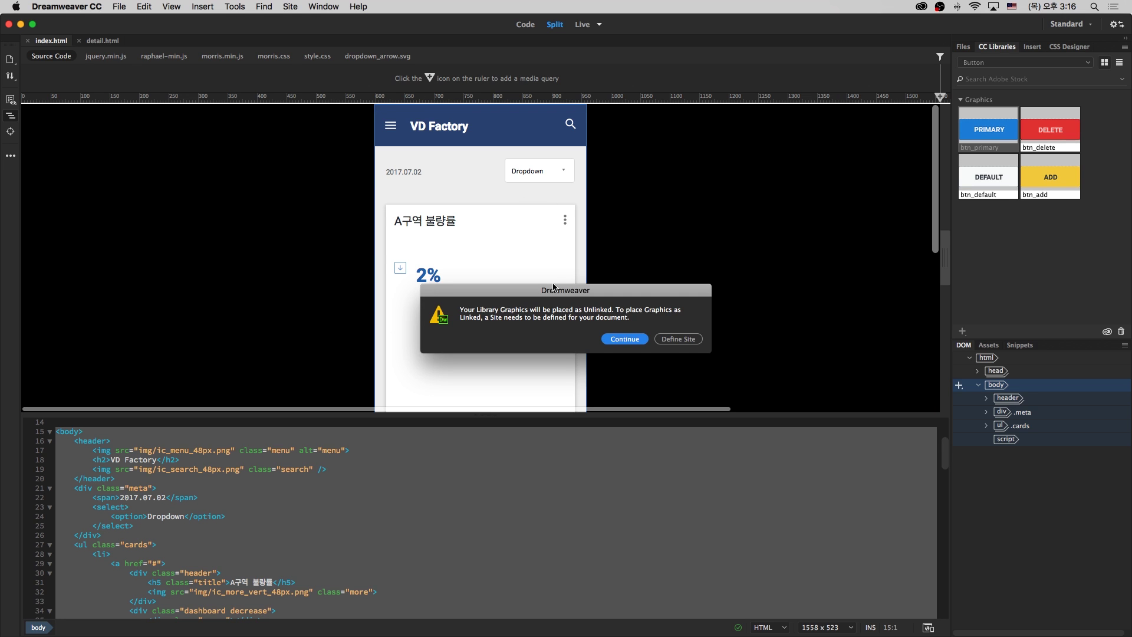
click(626, 340)
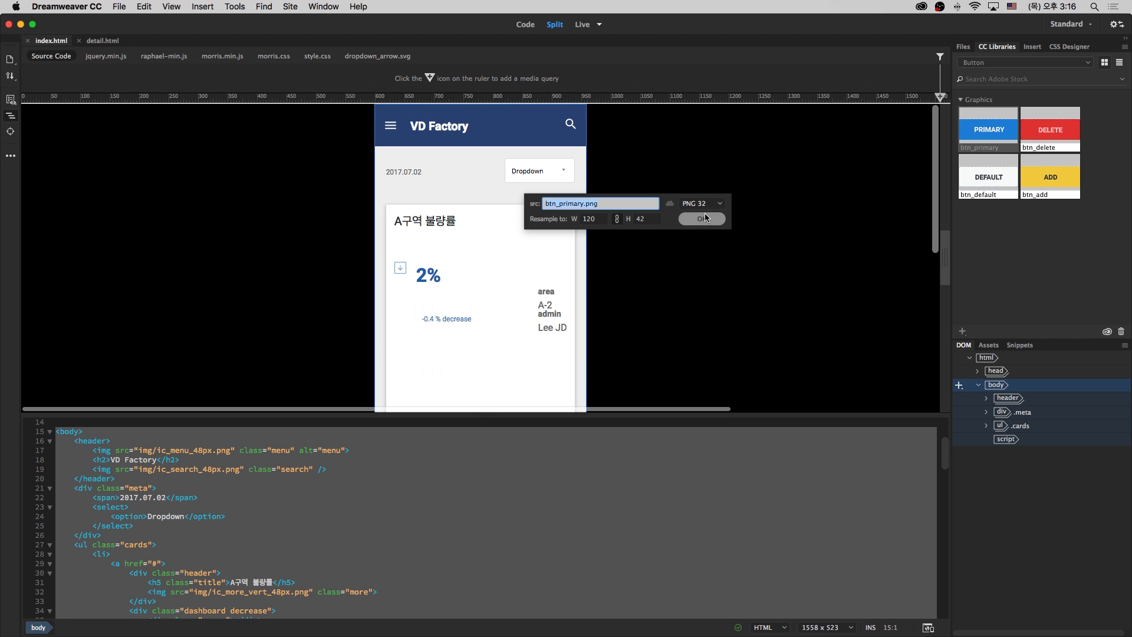
click(643, 233)
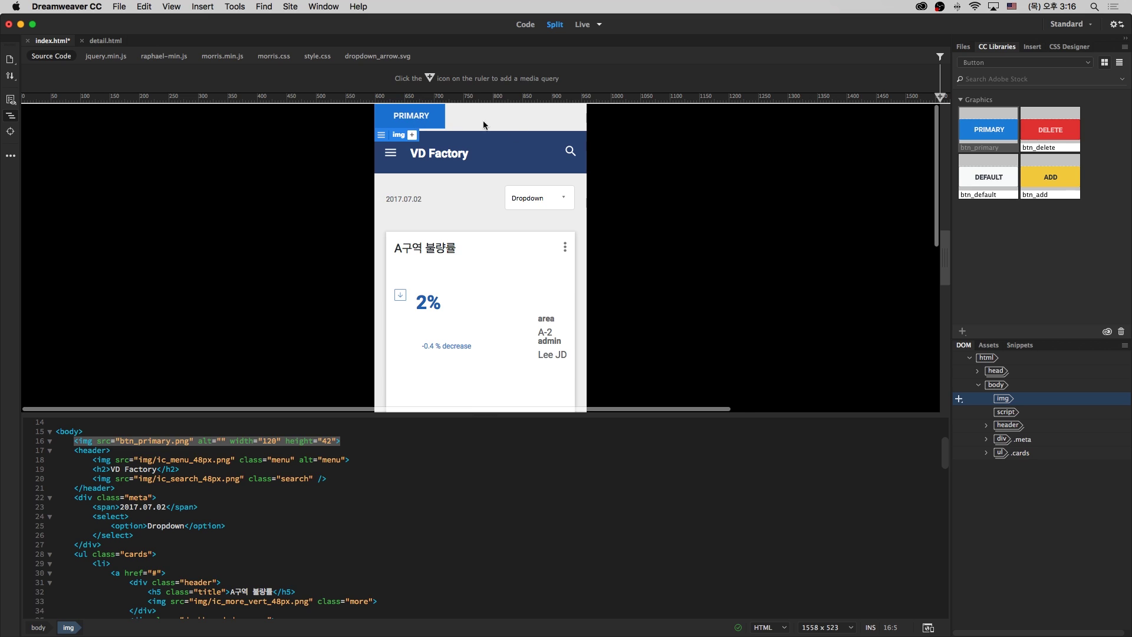
key(super+z)
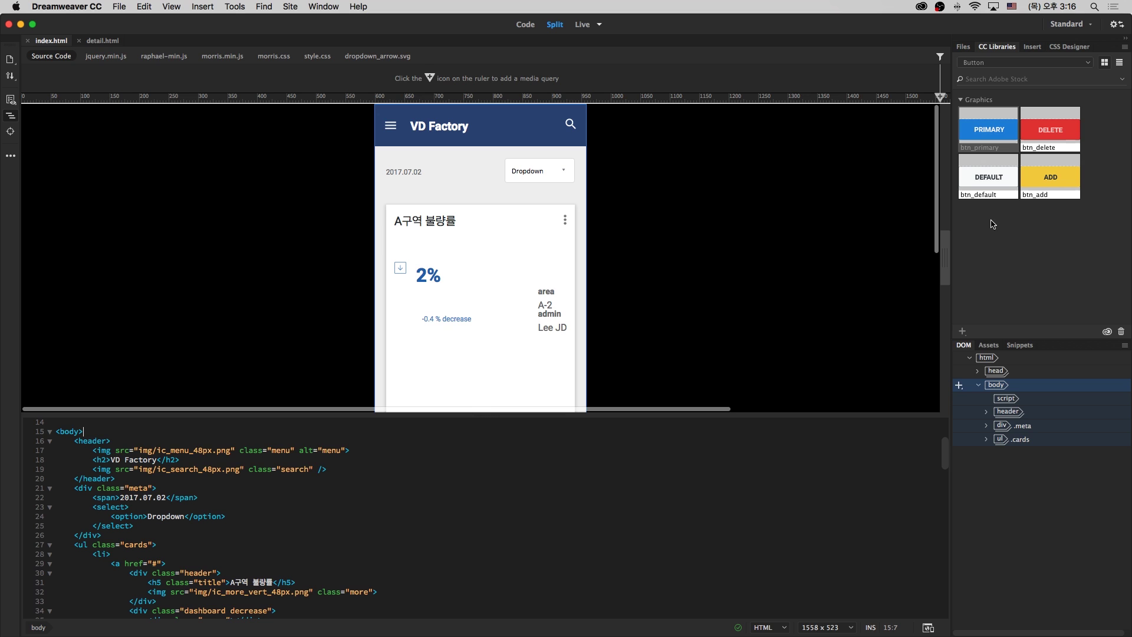
Switch to Photoshop and look over the list of libraries and the available options for the btn_primary graphic
key(super+Tab)
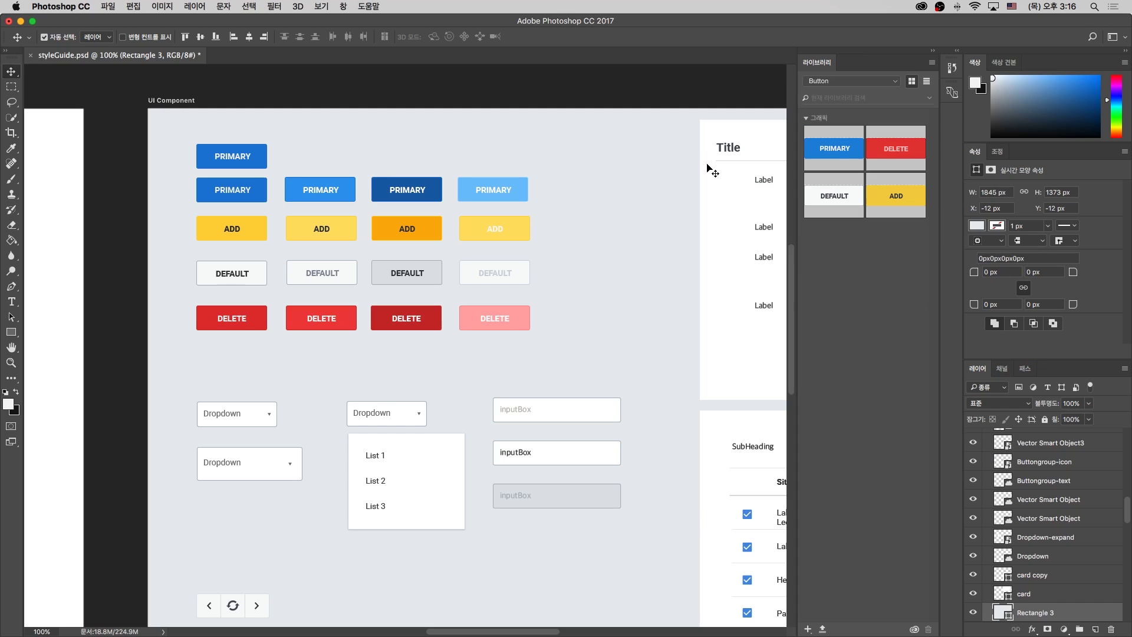
click(863, 84)
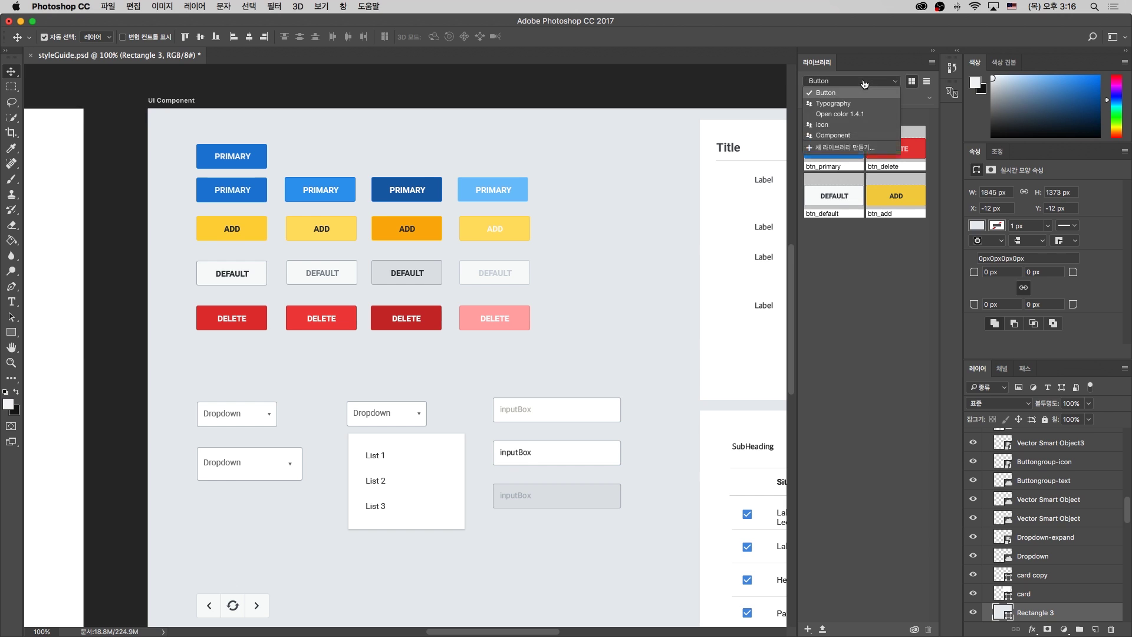
click(847, 118)
right_click(832, 143)
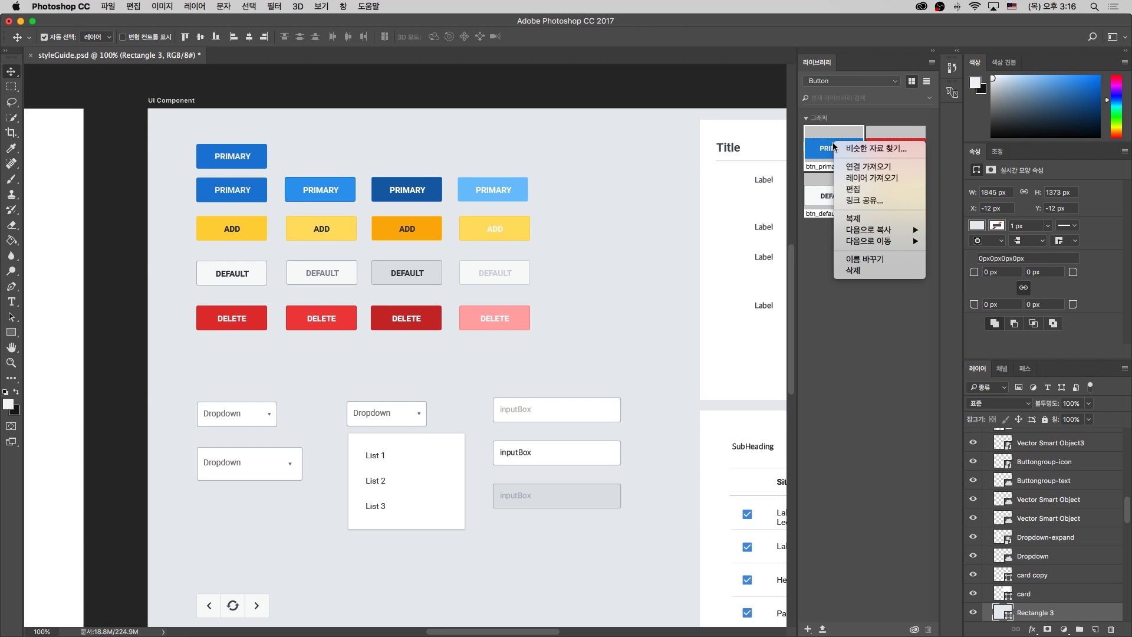
click(824, 149)
right_click(849, 148)
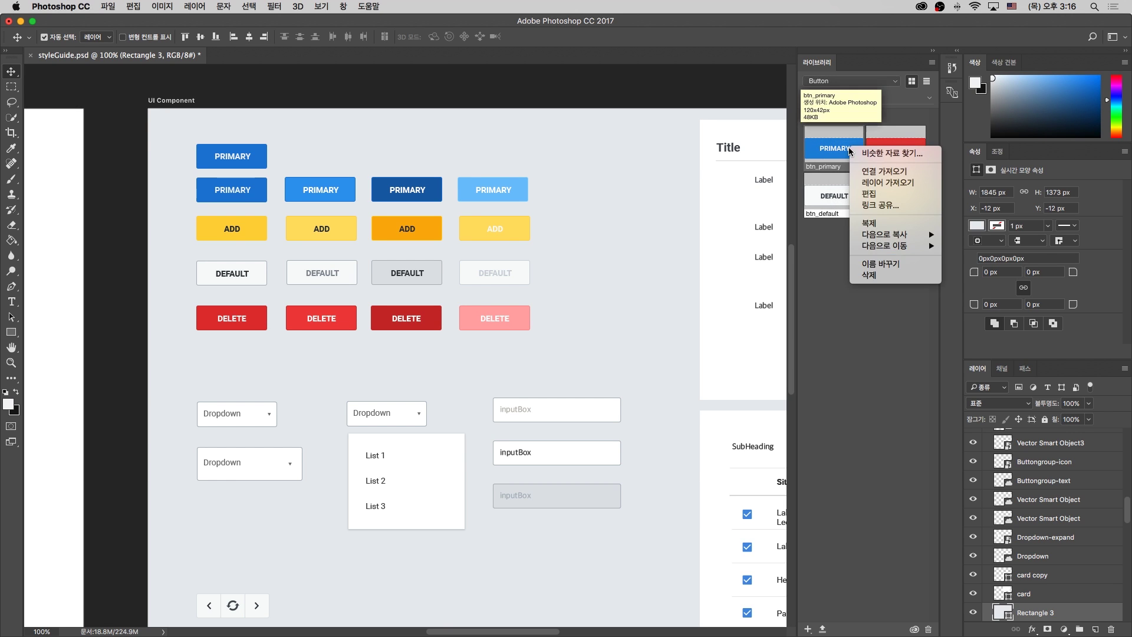
click(818, 170)
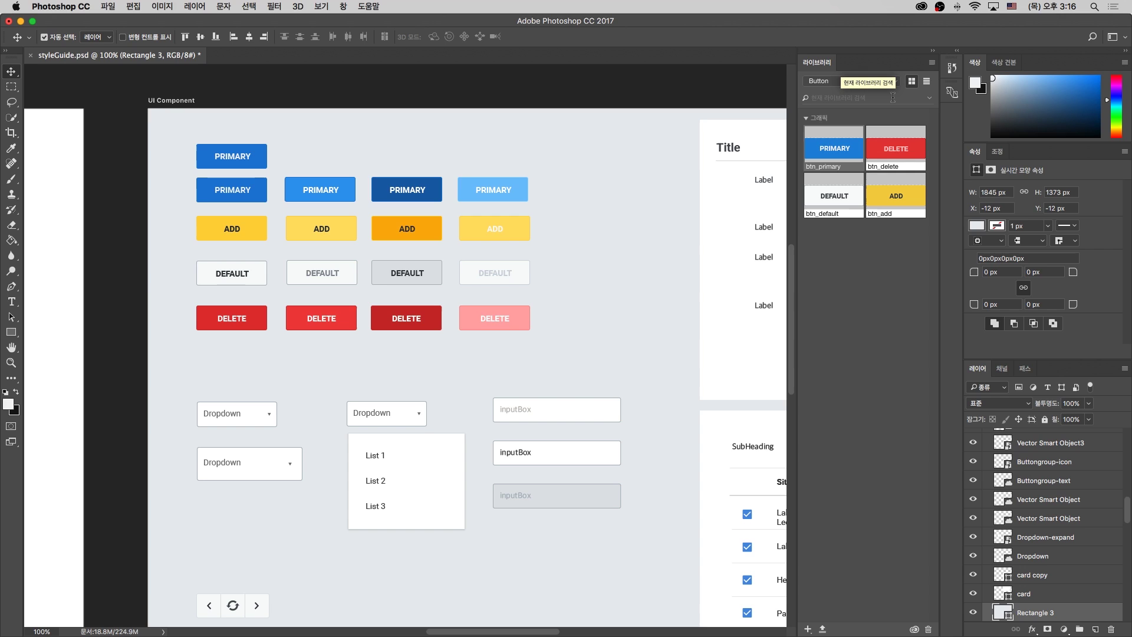
drag(834, 147, 239, 149)
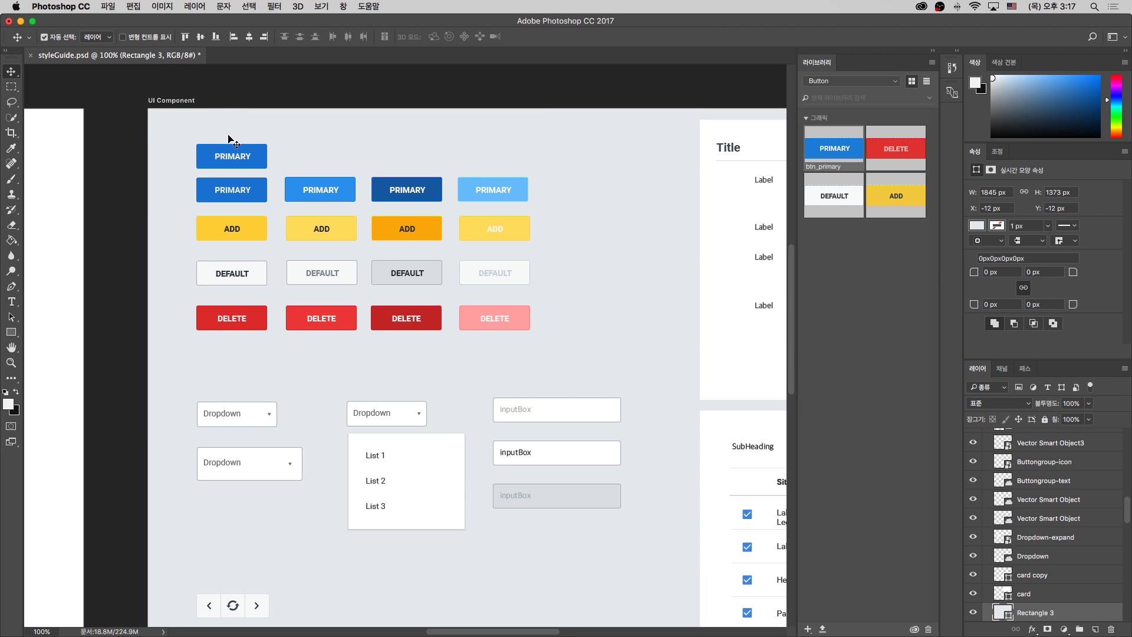
Invite a collaborator with edit permission to the Button library, entering the person's e-mail address
click(931, 65)
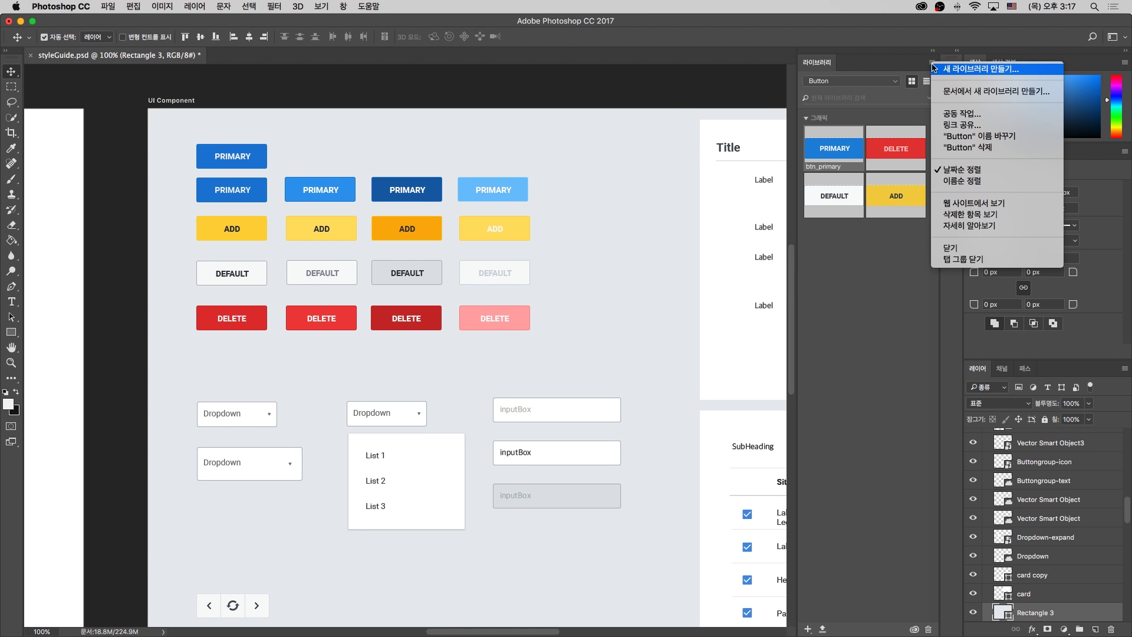
click(999, 115)
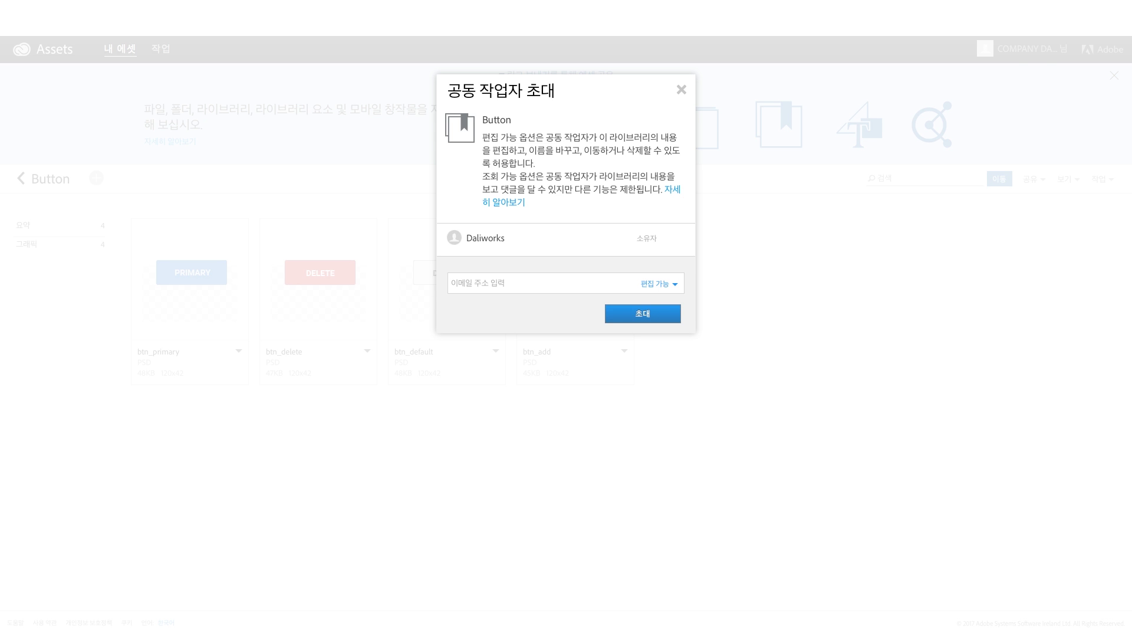
click(531, 283)
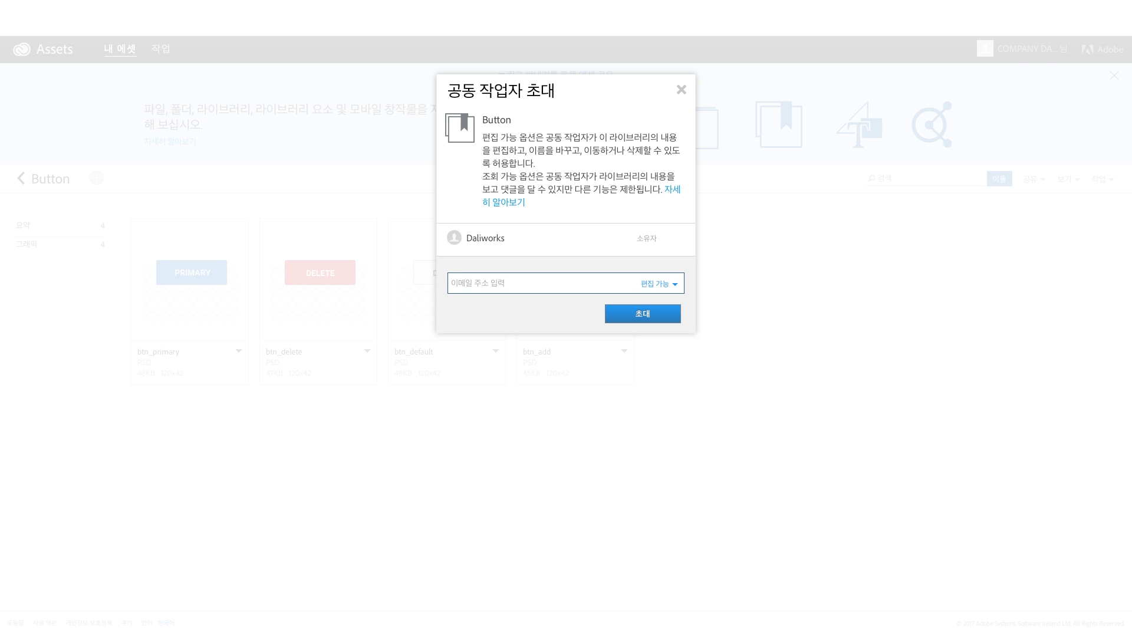
text(bae)
key(Down)
key(Return)
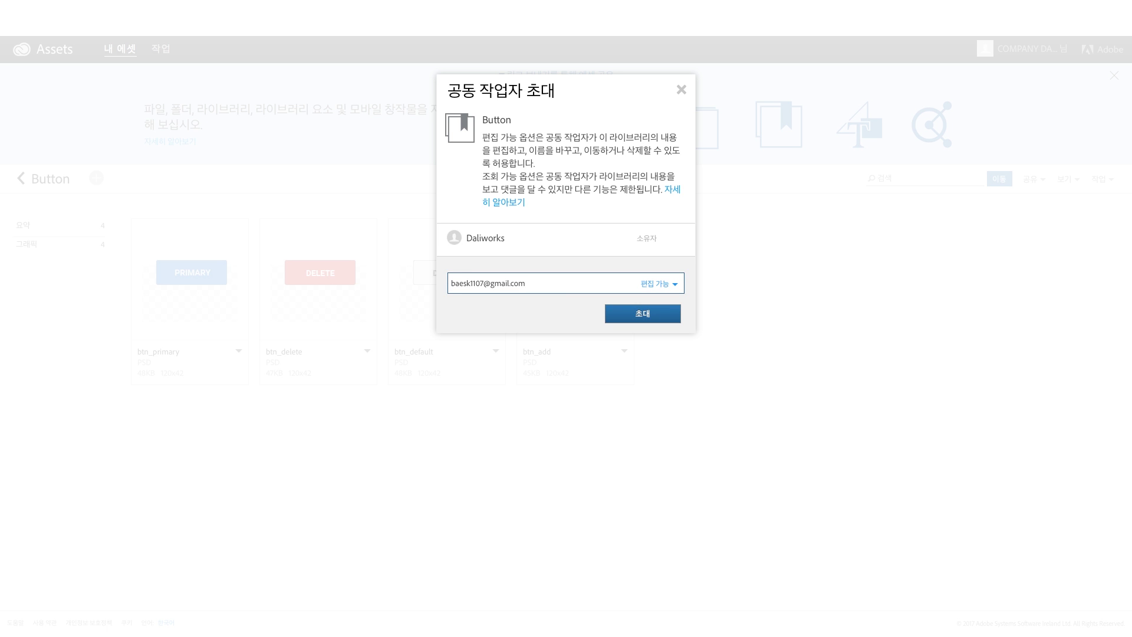
key(Return)
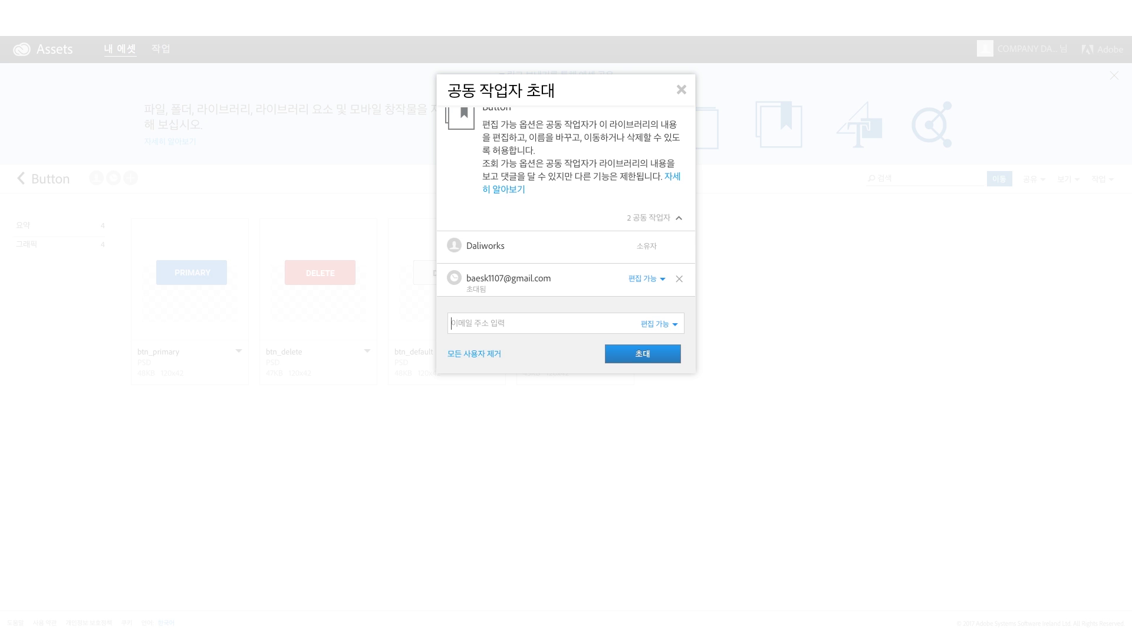
click(681, 89)
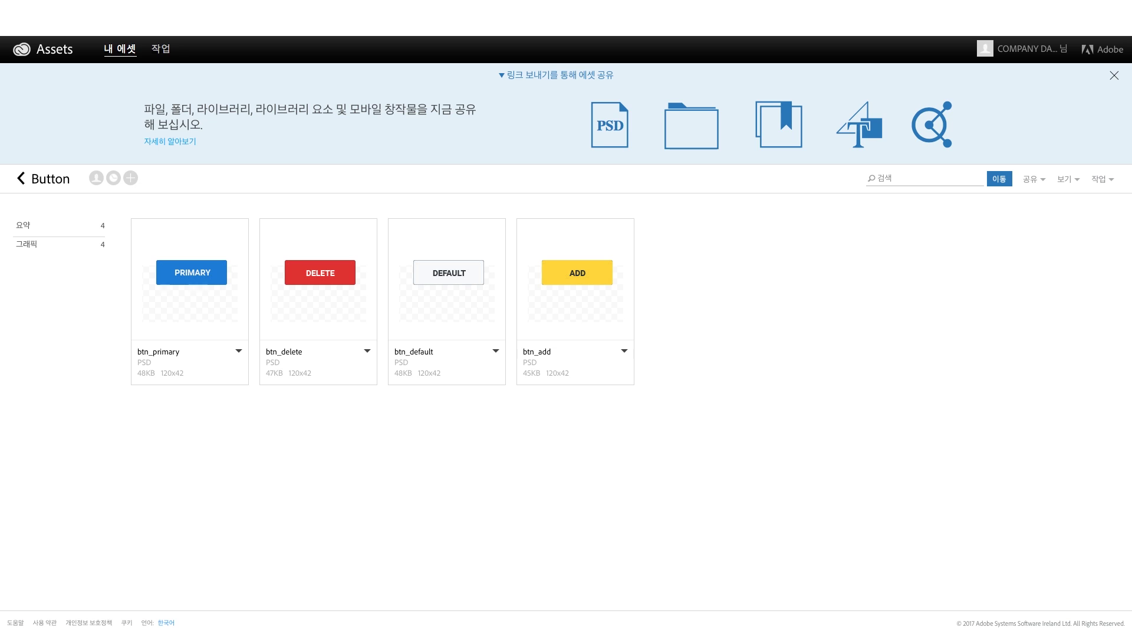
Look through the overview of all shared libraries in Creative Cloud Assets and return to Photoshop
key(alt+Left)
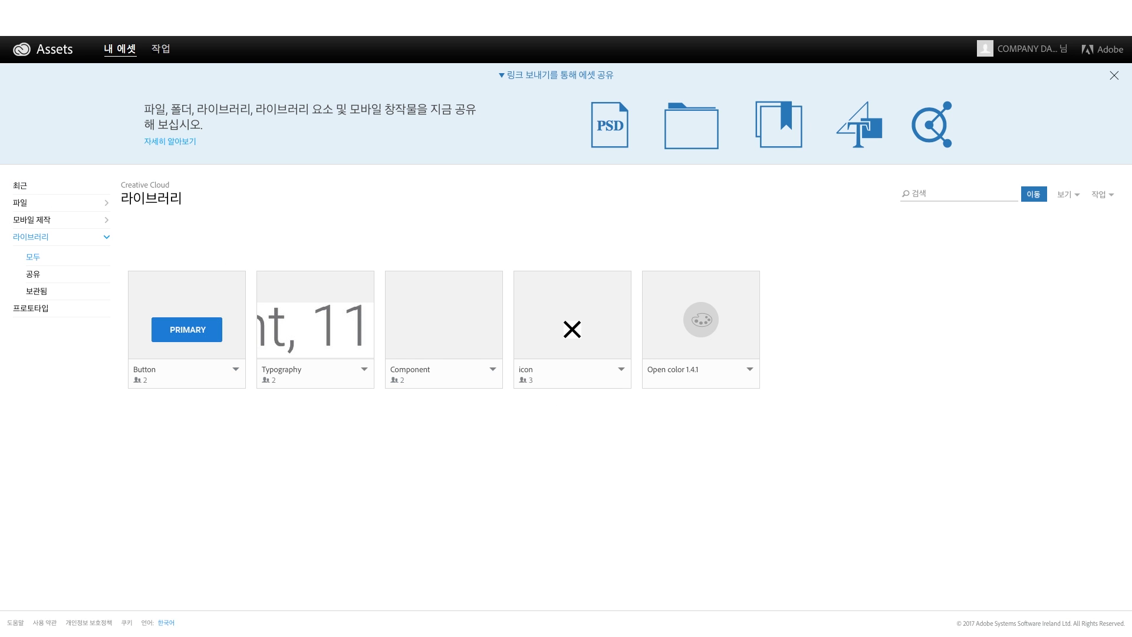
click(236, 369)
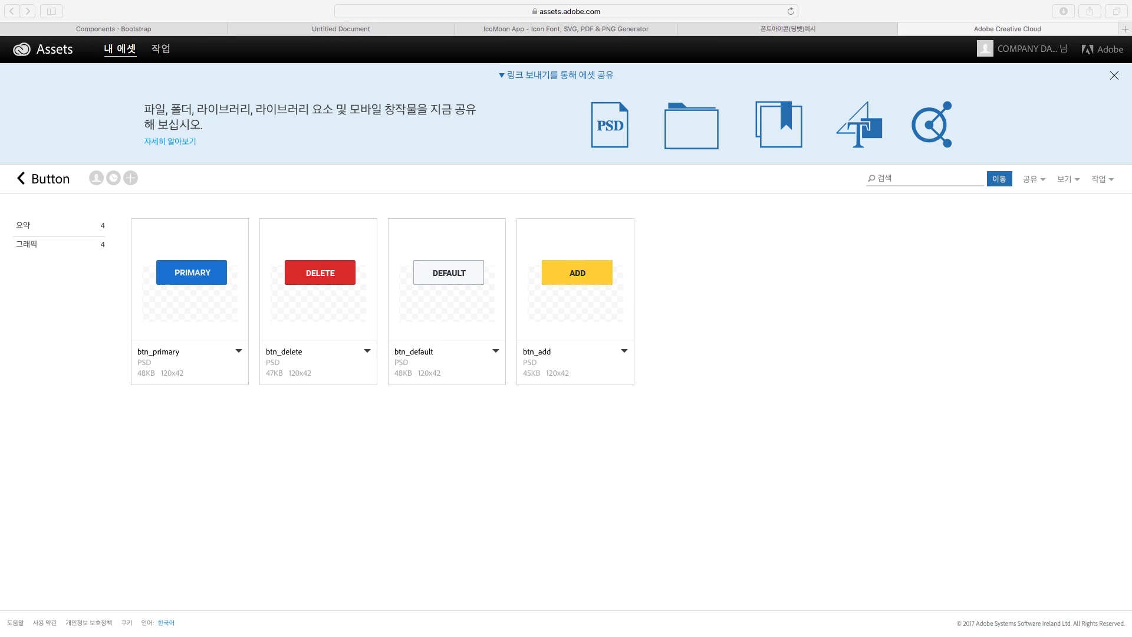
key(ctrl+Left)
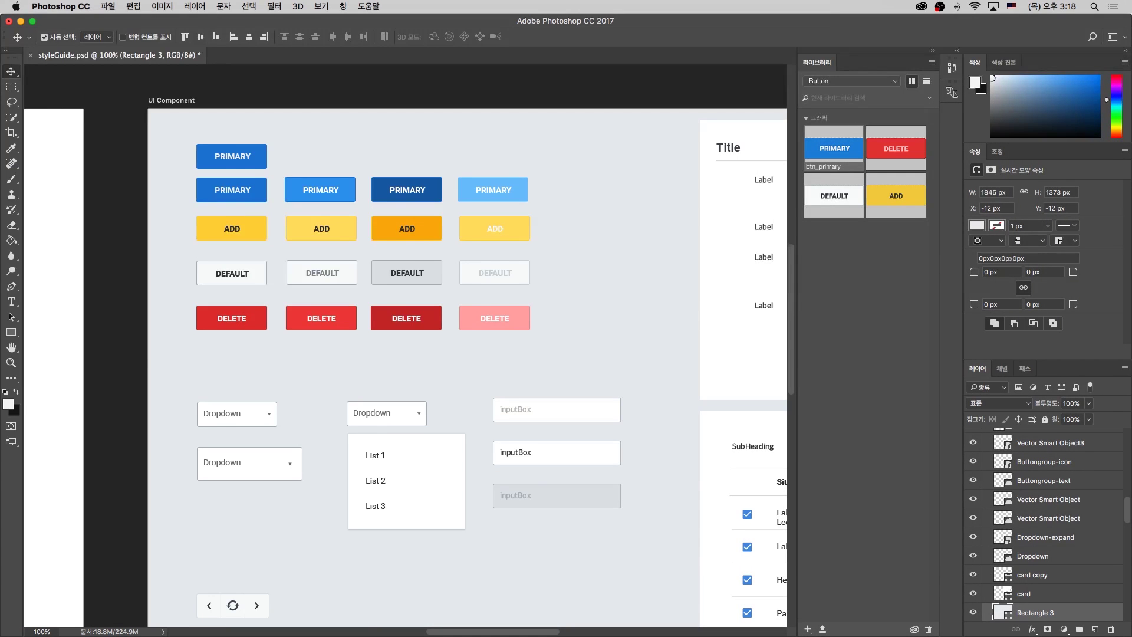
Open MainSubPage.psd from the File folder inside Adobe Webinar, accepting the missing linked assets notice
click(110, 6)
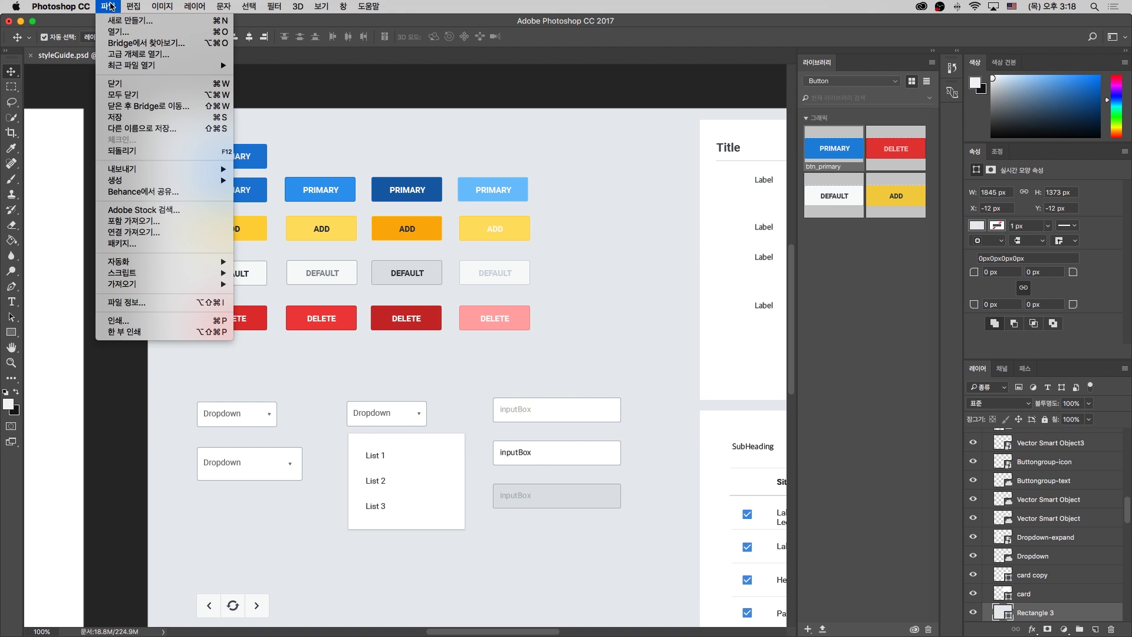
click(114, 33)
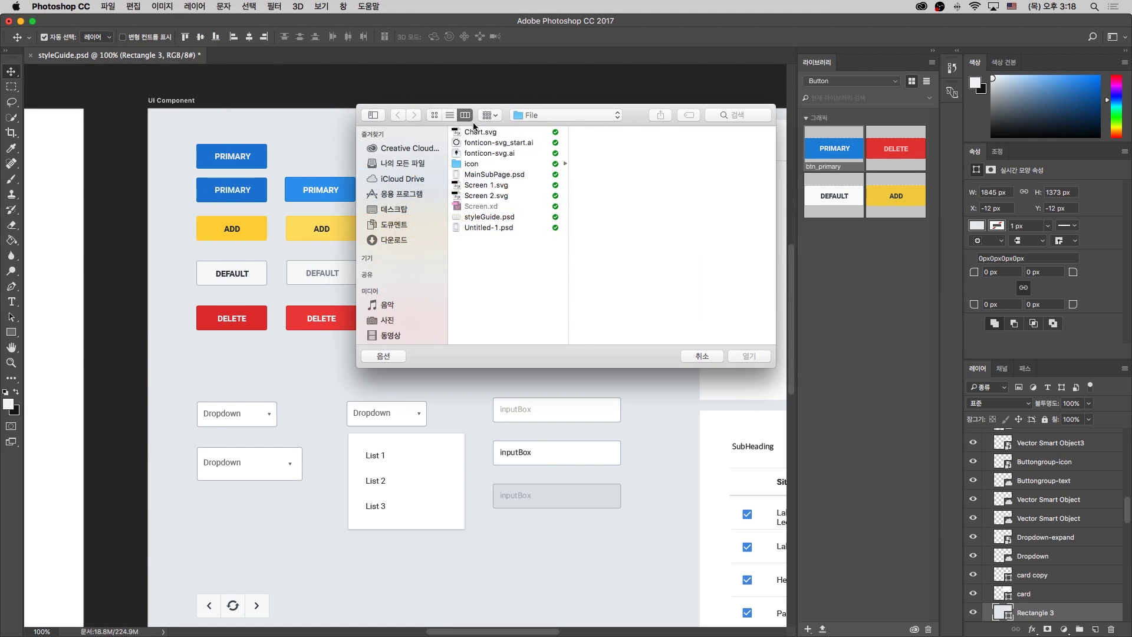
click(572, 117)
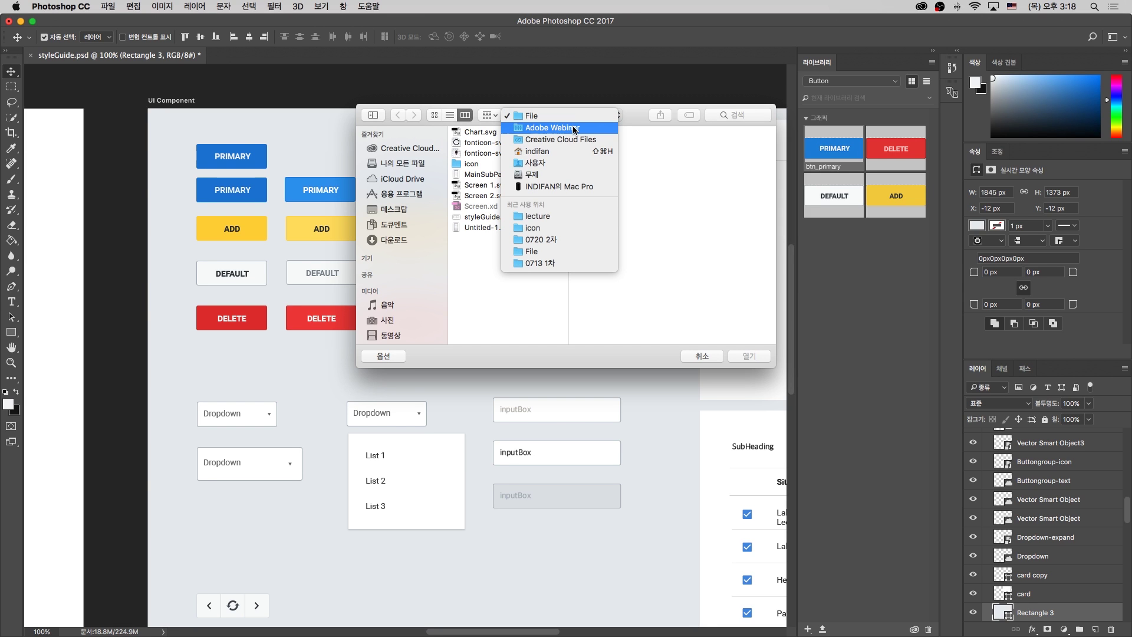
click(575, 128)
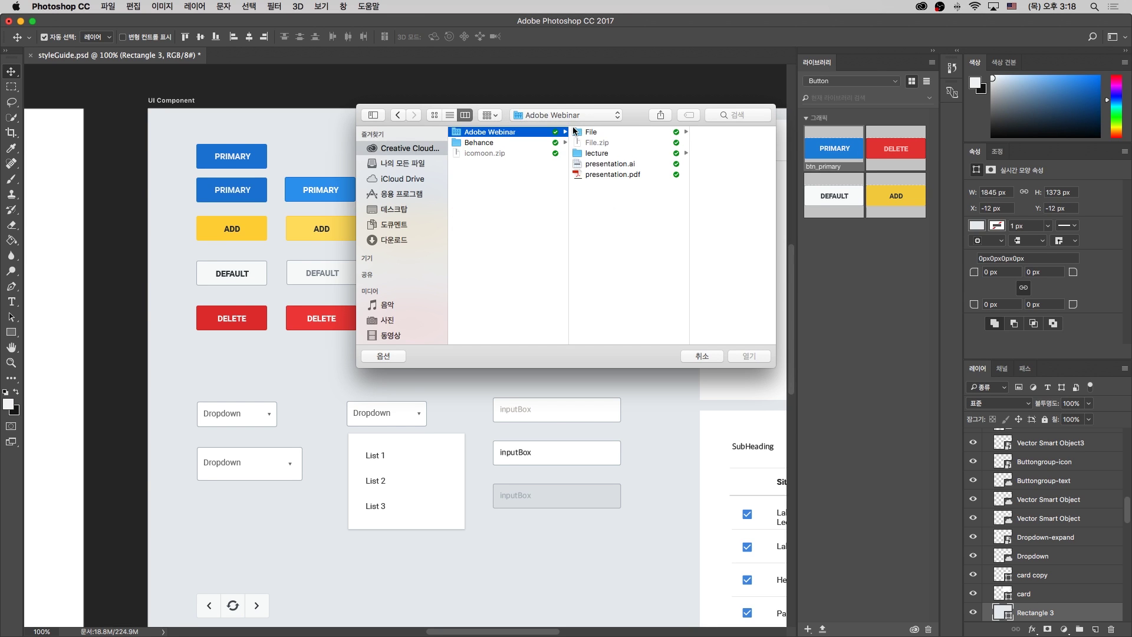
click(607, 132)
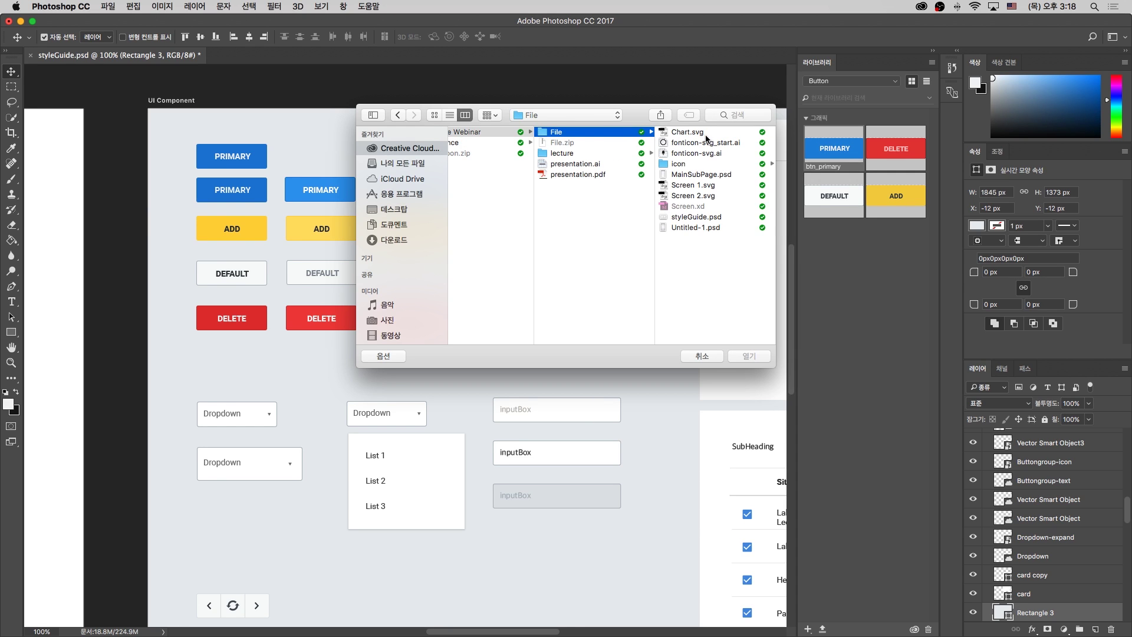
click(726, 175)
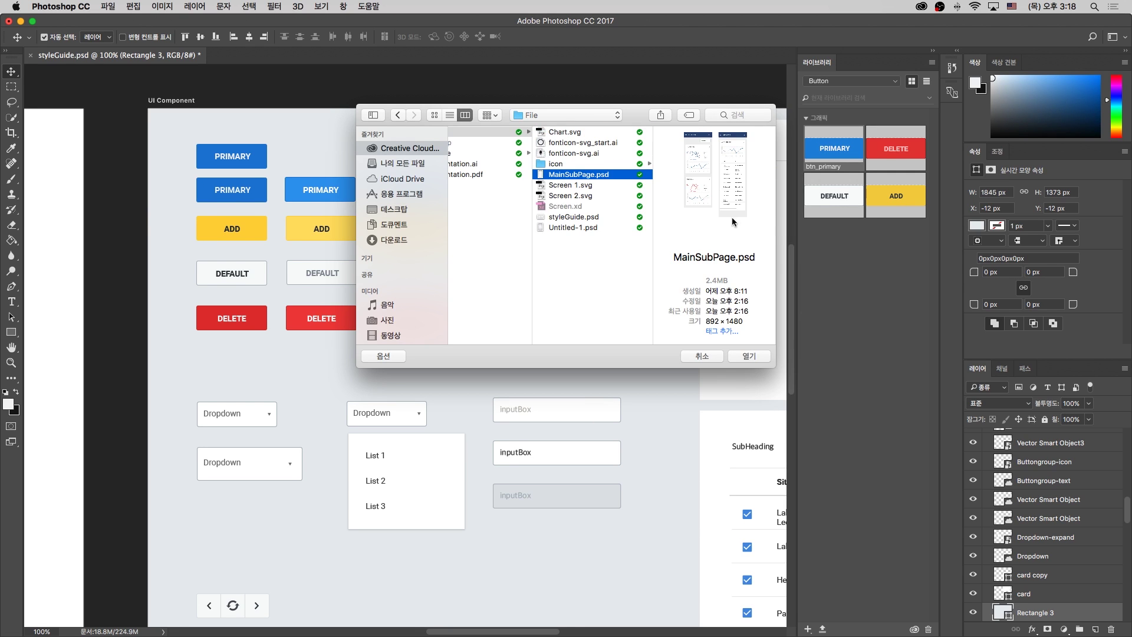
click(750, 353)
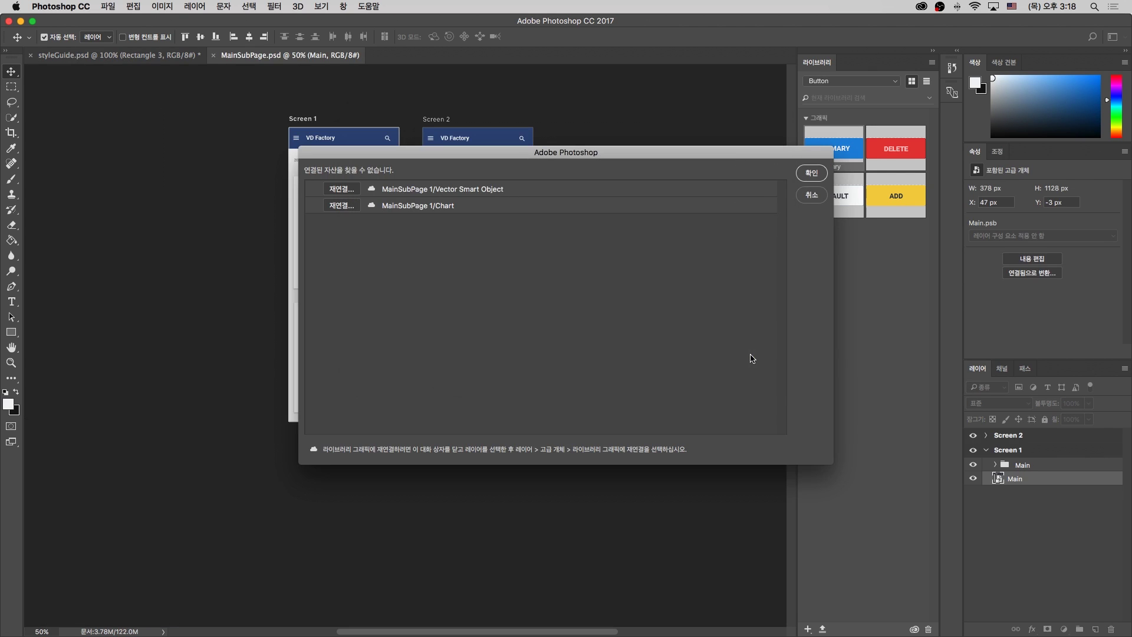
click(811, 173)
Enlarge the Screen 1 artboard to 100% and select the title text of its first card with the Move tool
click(11, 363)
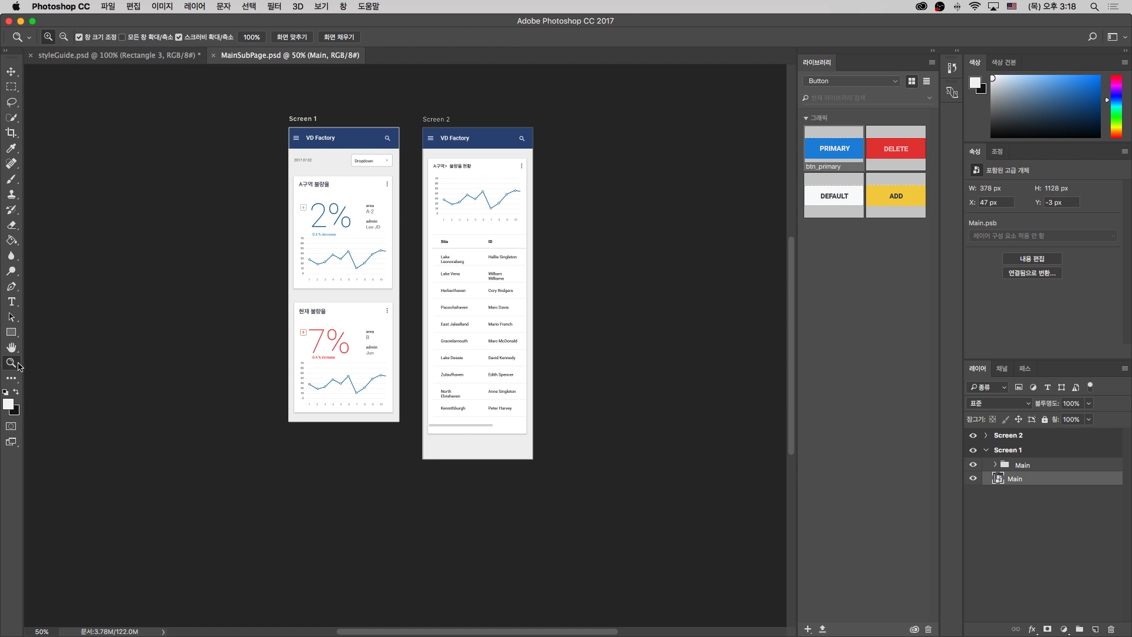
click(350, 231)
drag(458, 232, 455, 318)
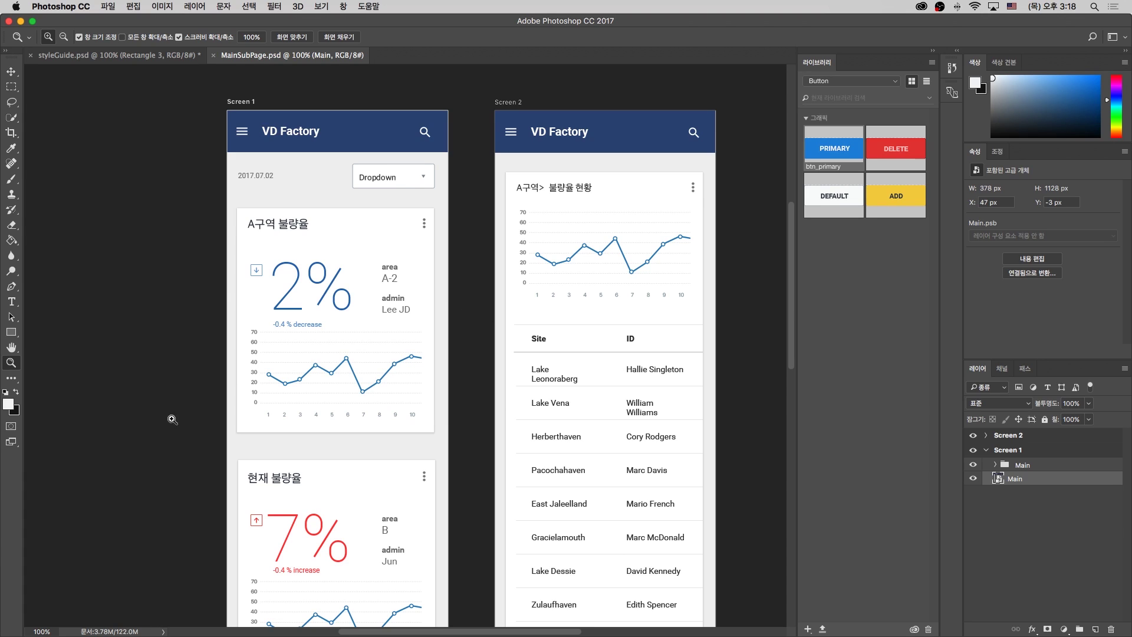
click(18, 74)
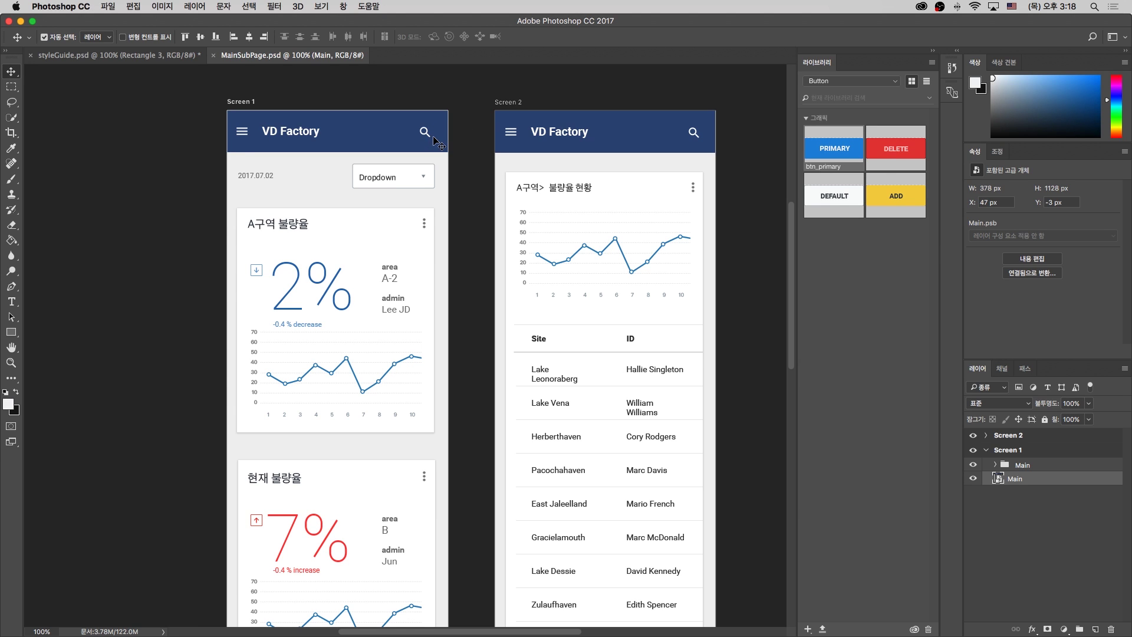
click(305, 230)
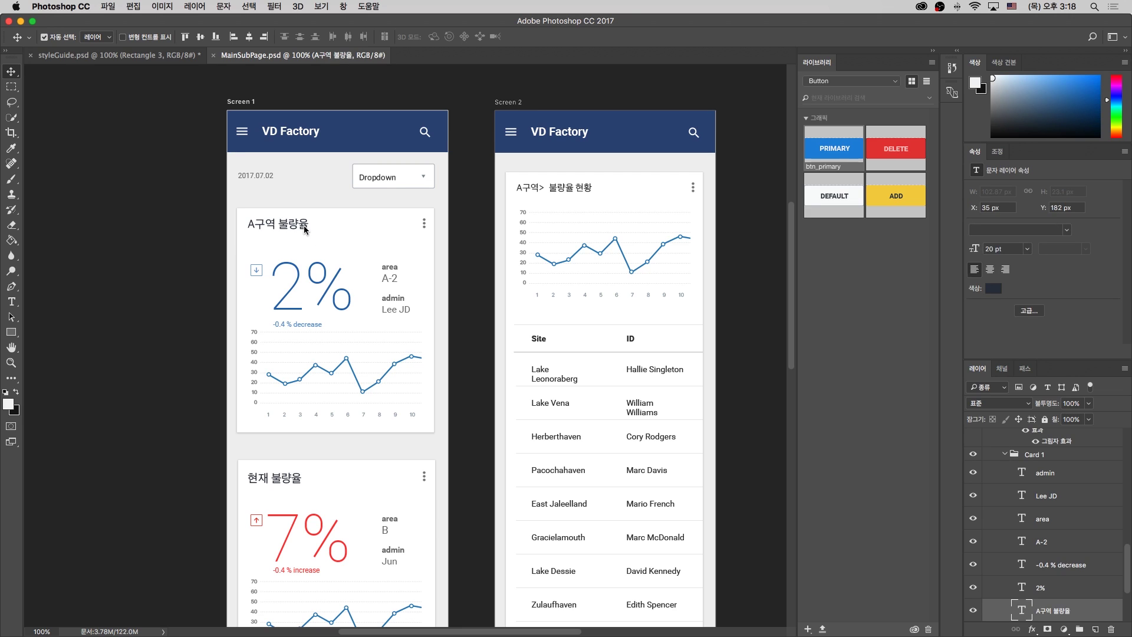
Select the 2% text in the first card of Screen 1 and switch the displayed library to Typography
click(303, 280)
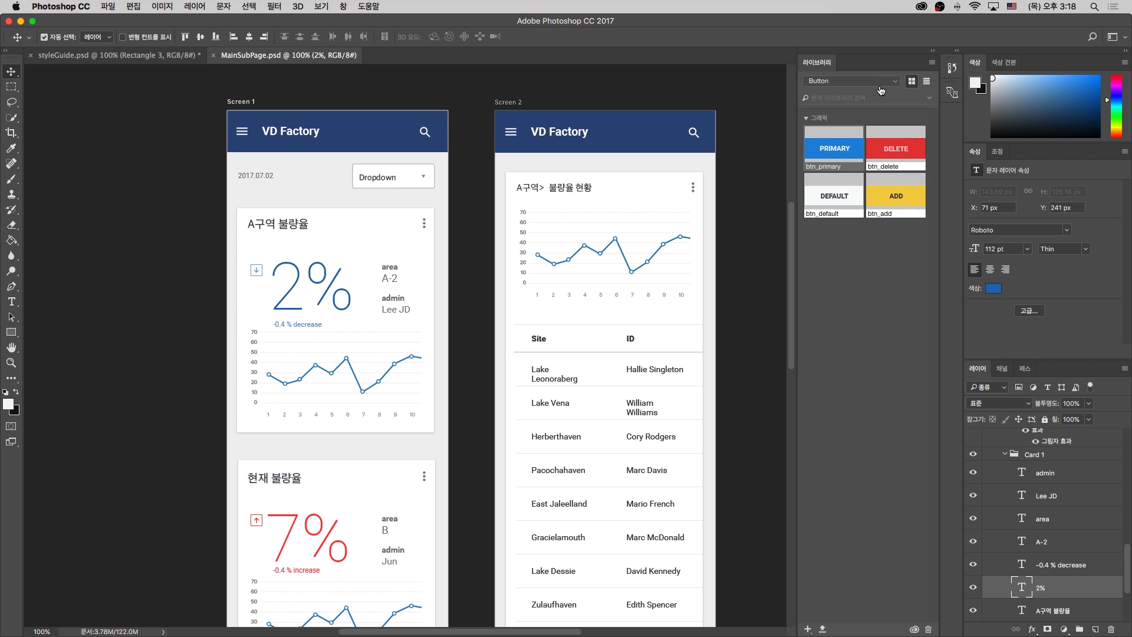
click(878, 82)
click(880, 106)
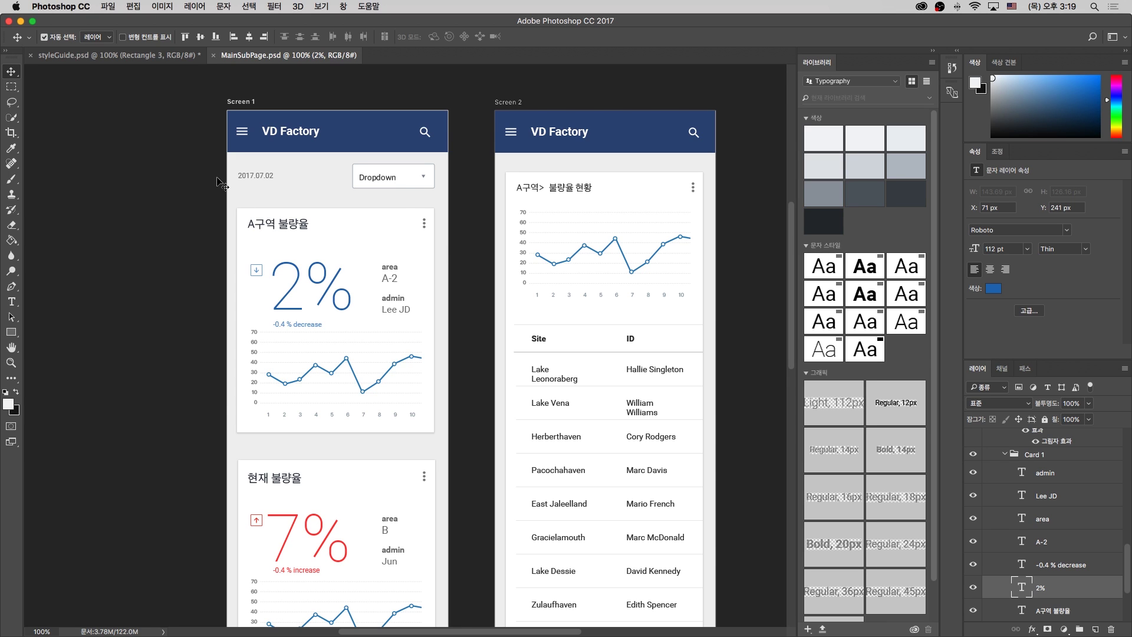
Create a new 375 x 667 px artboard document named Screen at 72 ppi, in RGB with a white background
click(115, 7)
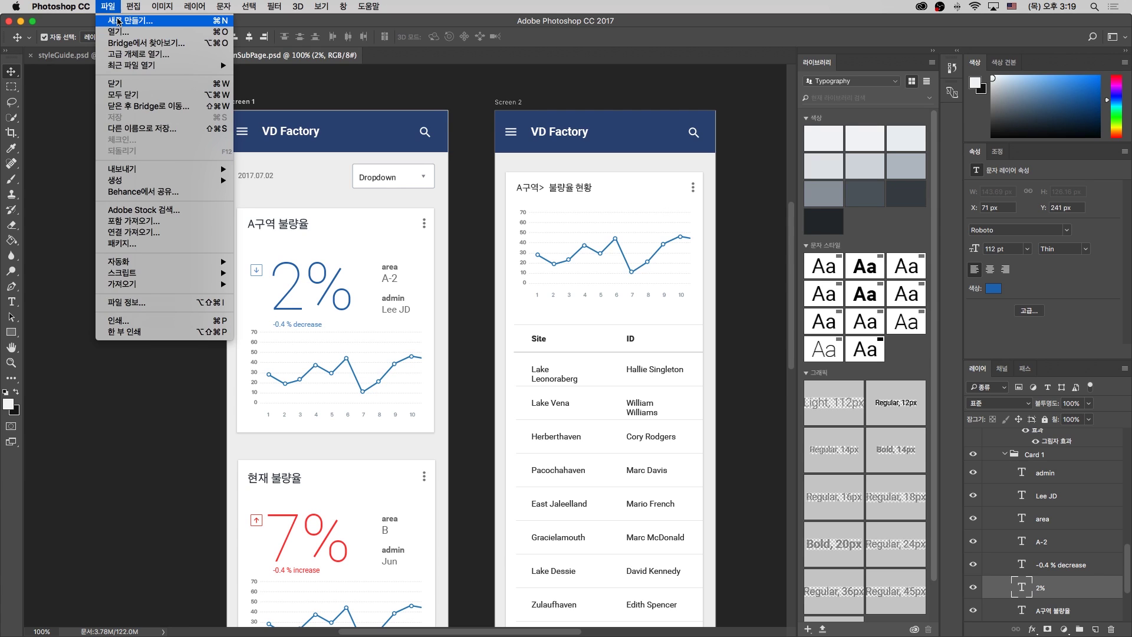
click(118, 21)
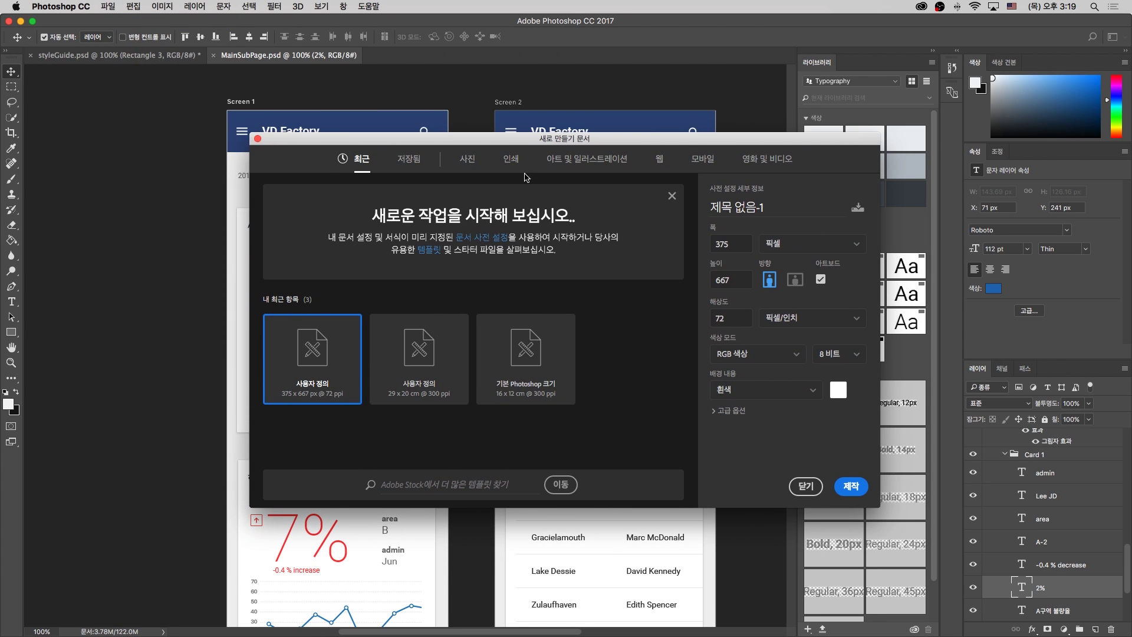
click(755, 208)
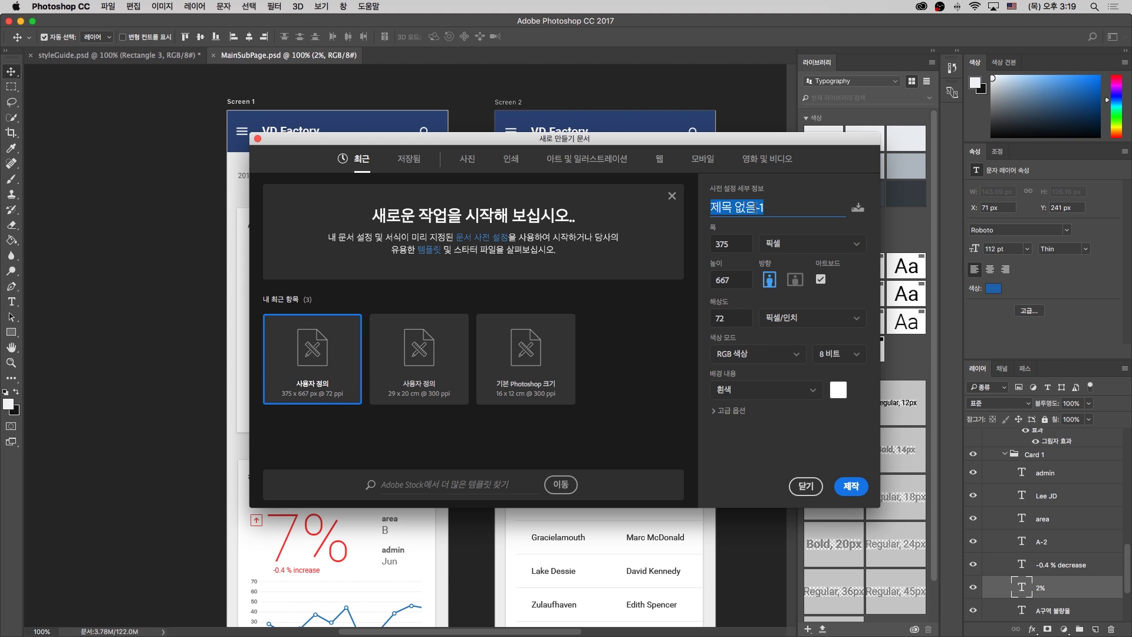
text(d)
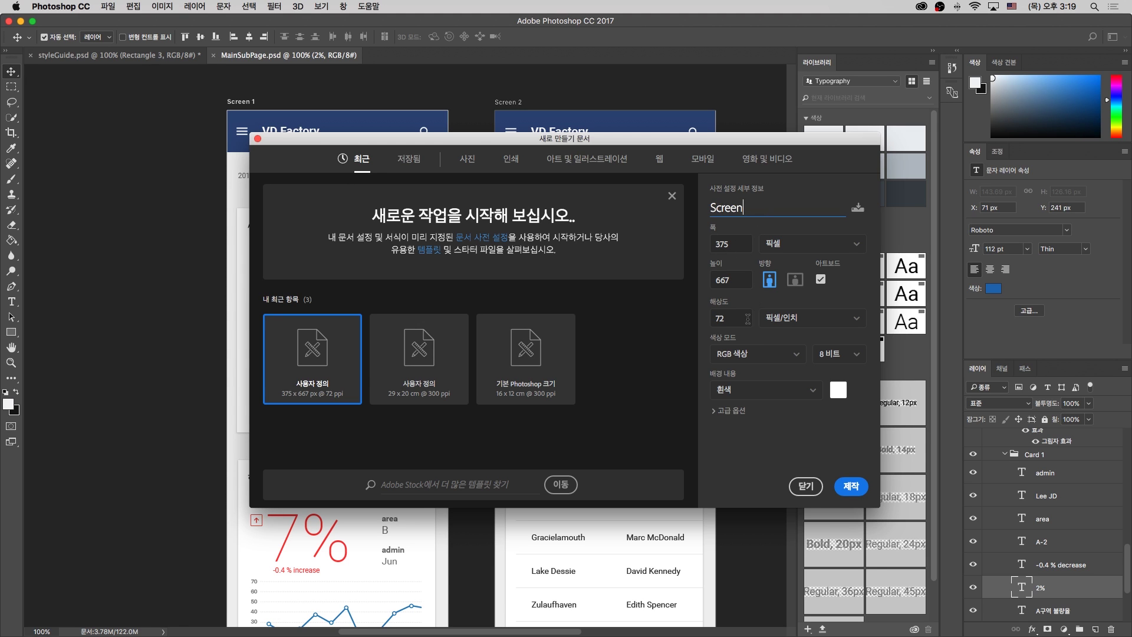
key(Tab)
key(Tab)
click(851, 487)
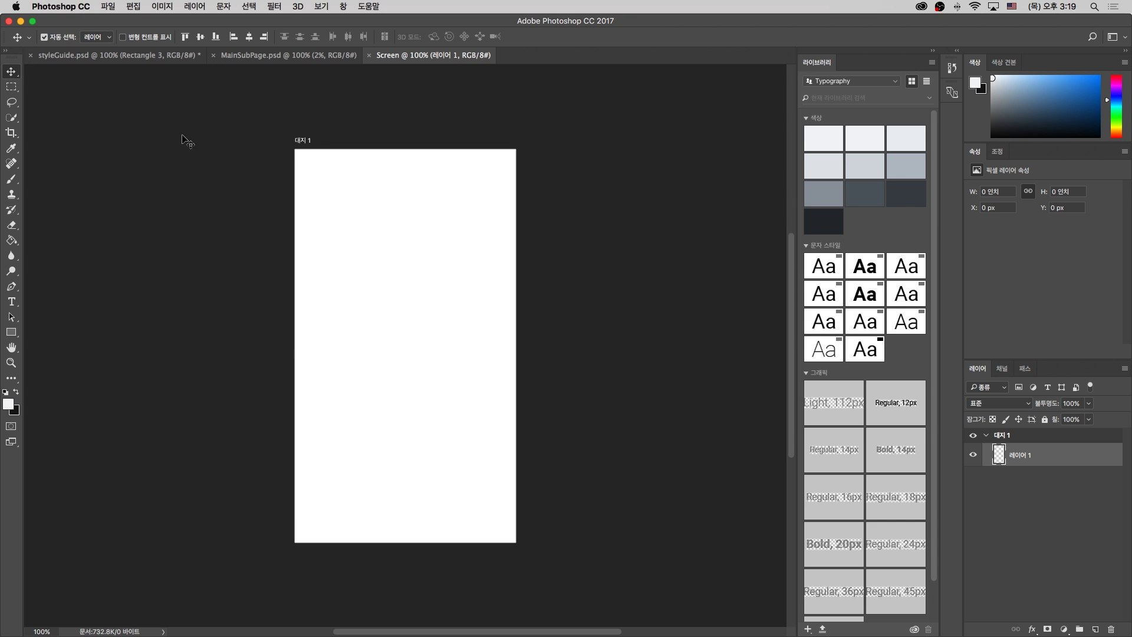
Select the new document's artboard, review the screen layouts in MainSubPage.psd, and return to the Screen document
click(302, 140)
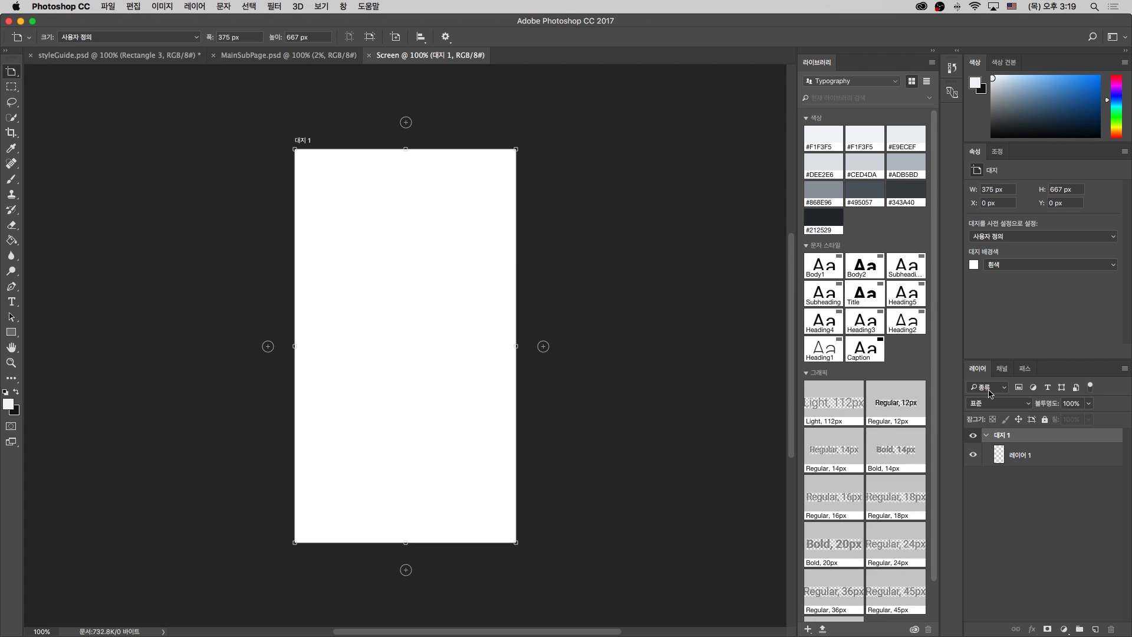
click(1053, 508)
click(1054, 435)
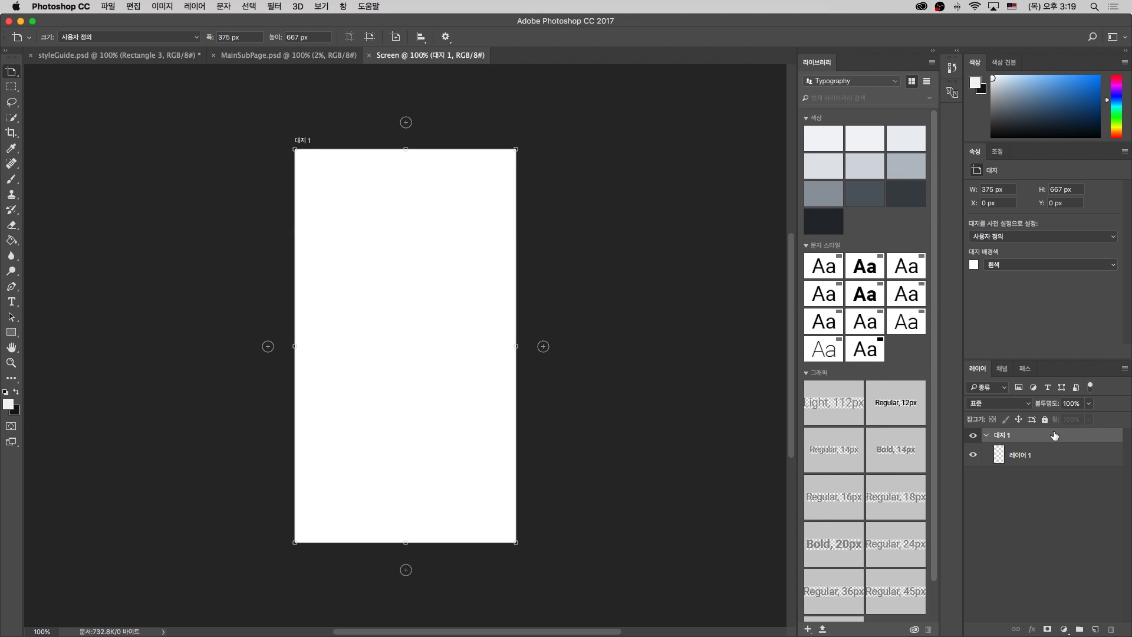
click(302, 56)
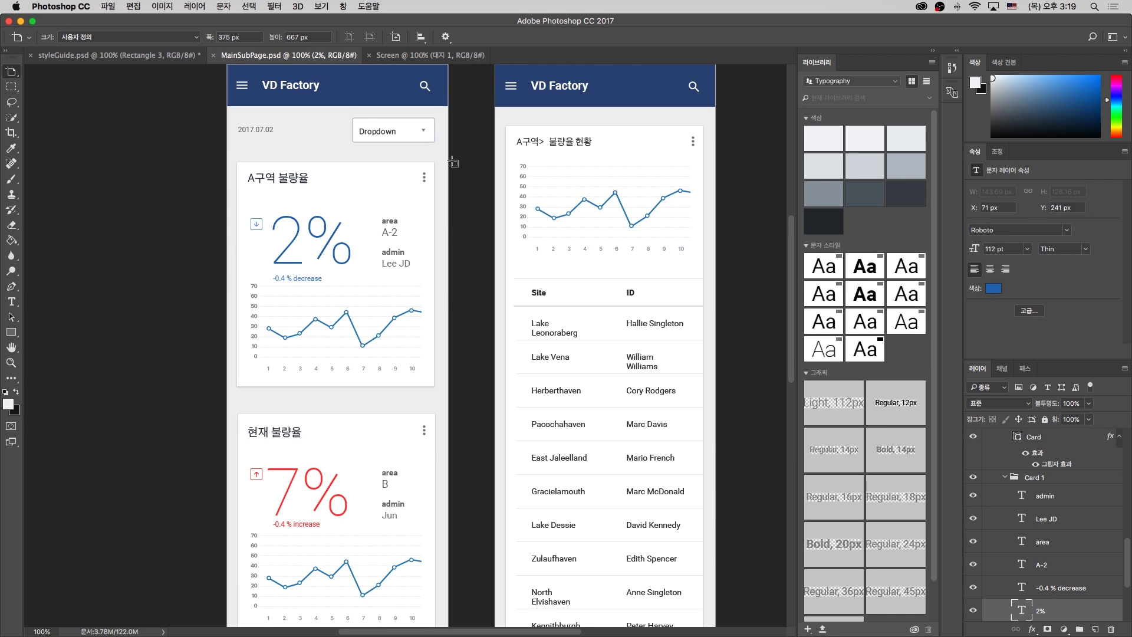
scroll(413, 183, up, 3)
scroll(412, 182, left, 1)
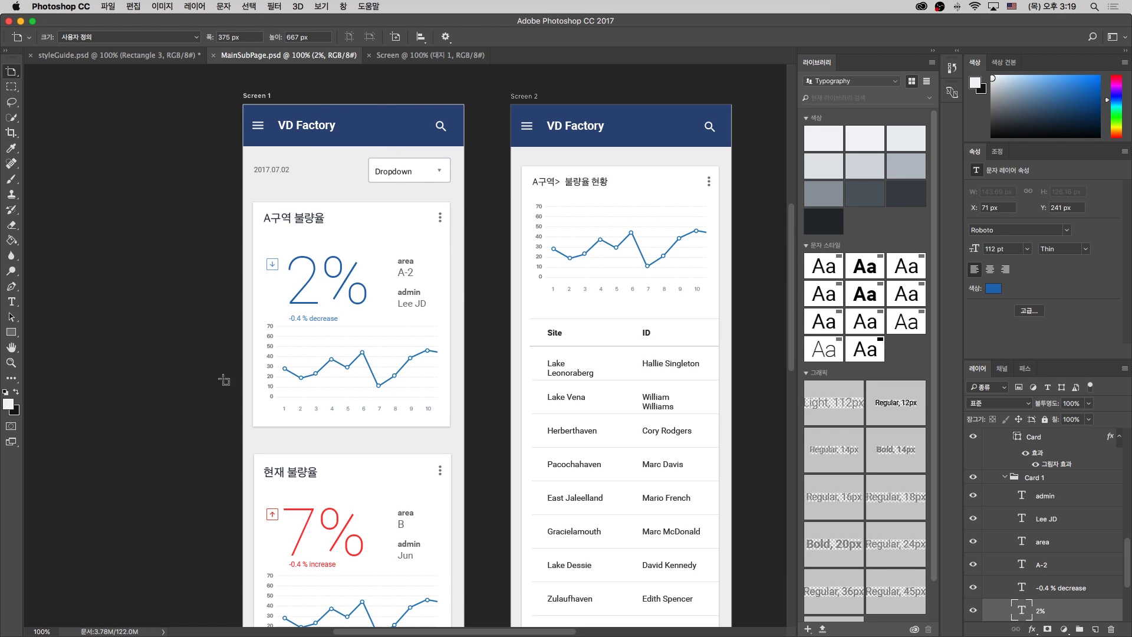
click(430, 59)
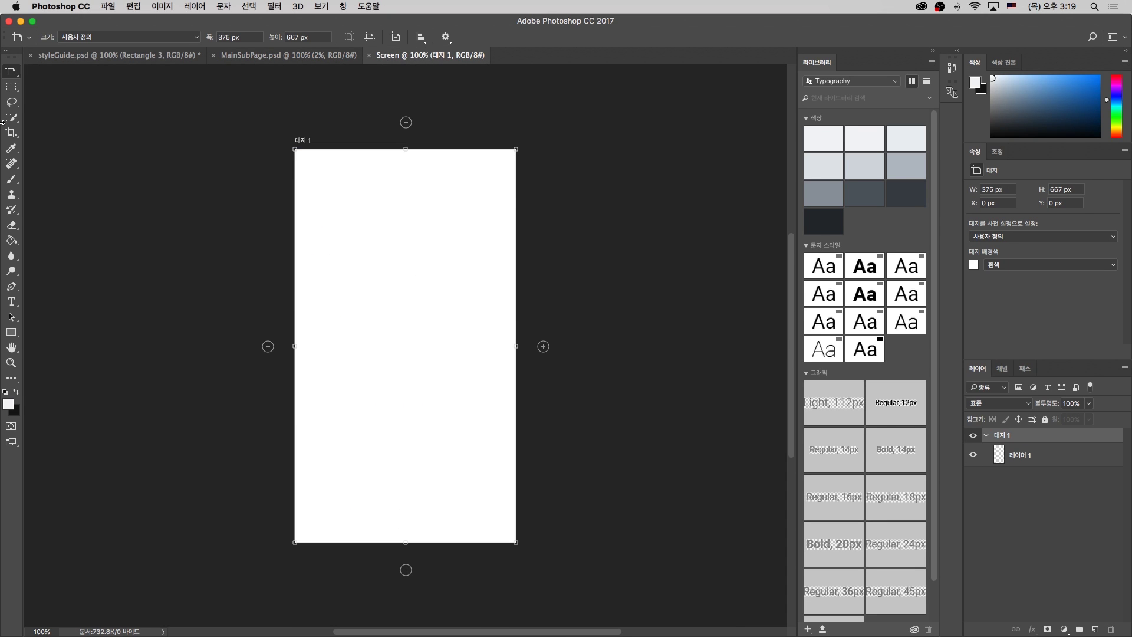
Draw a rectangle of about 377 x 673 px covering the whole artboard on the empty layer
click(12, 331)
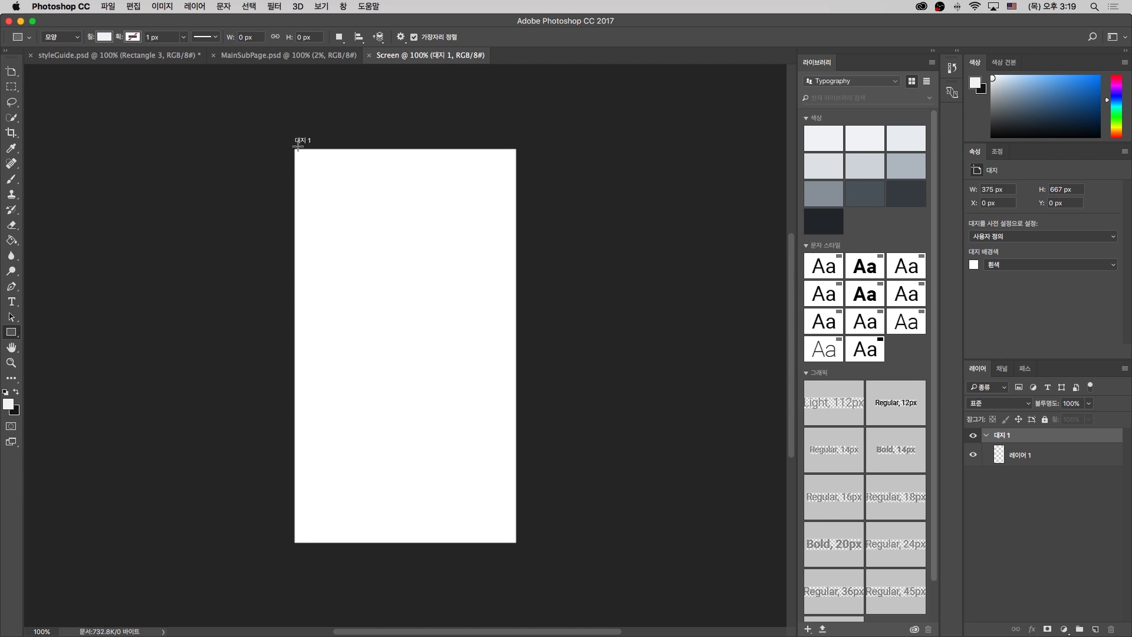
click(1042, 456)
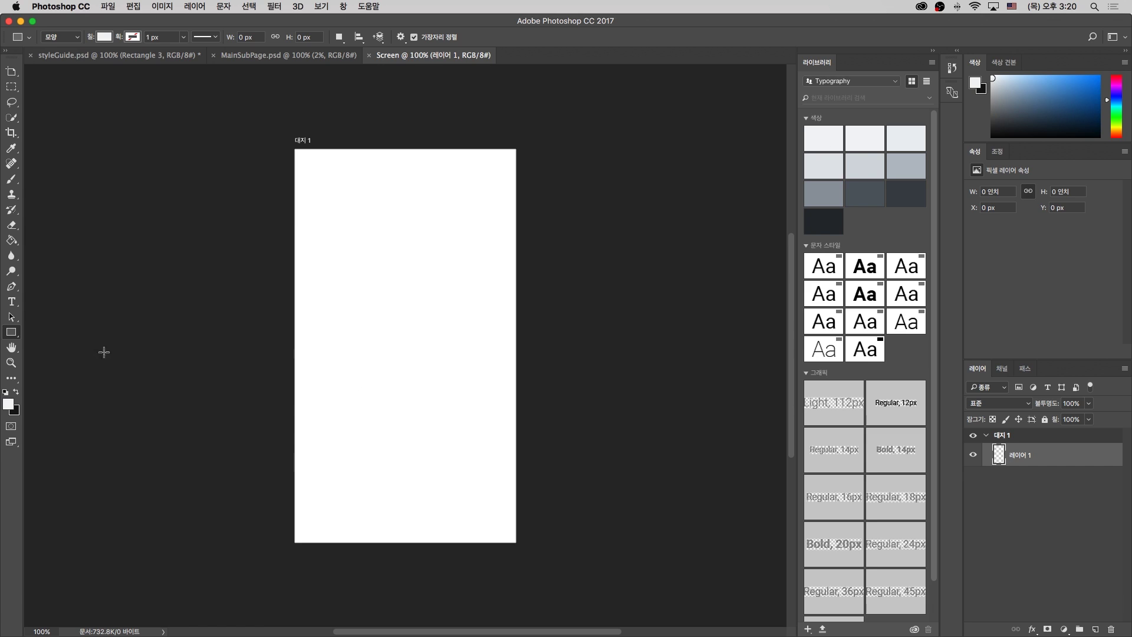
click(12, 88)
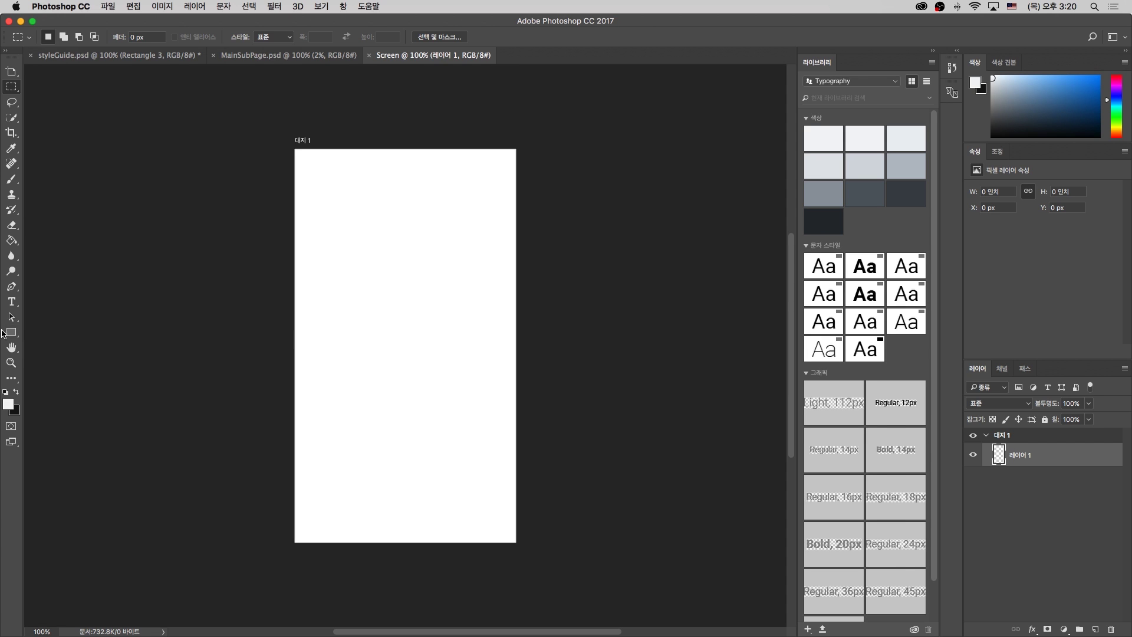
click(11, 332)
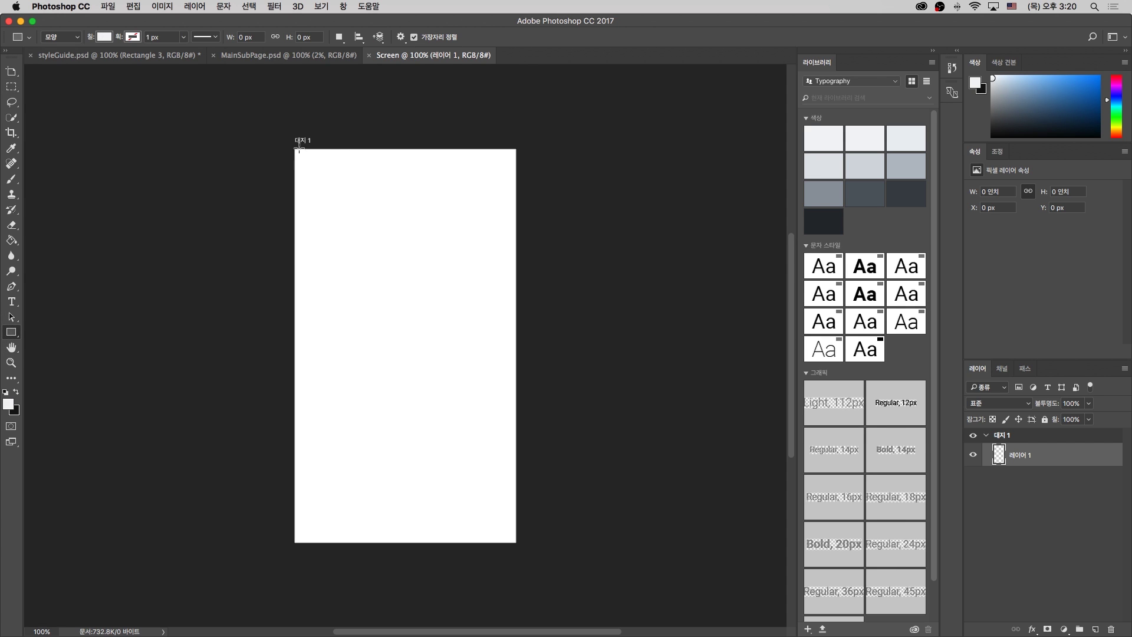
drag(294, 149, 516, 544)
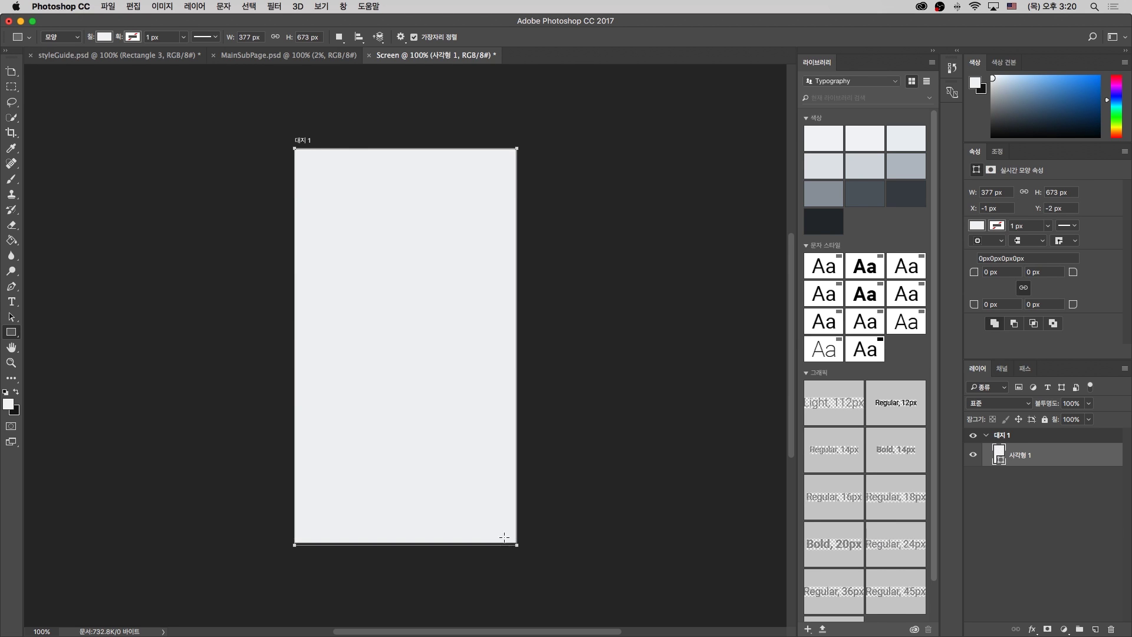
click(9, 76)
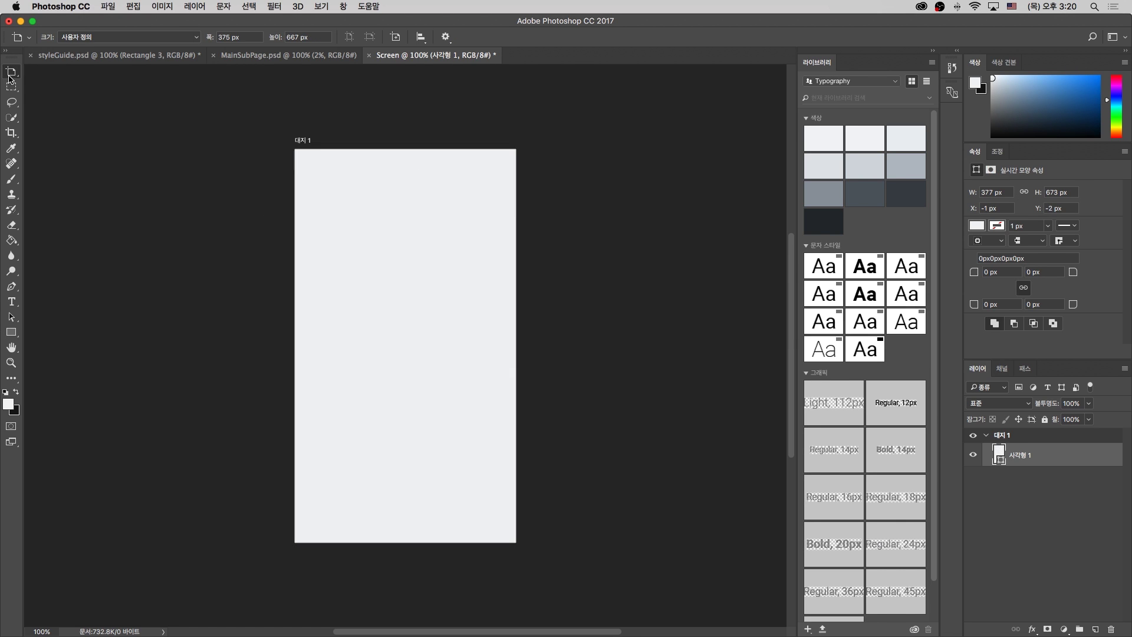
key(shift+v)
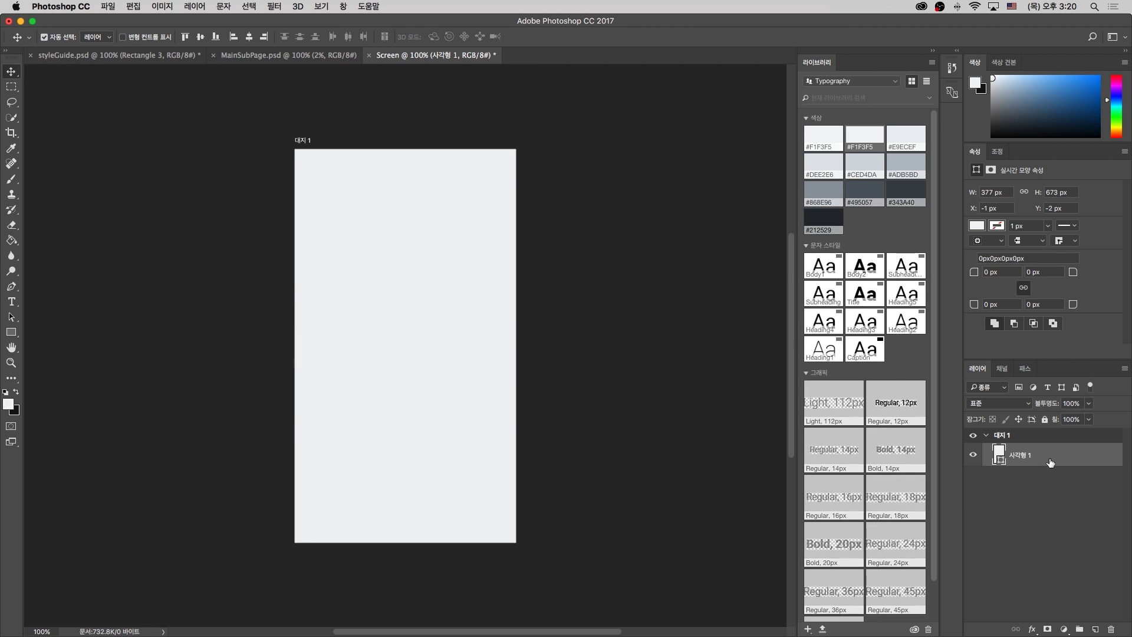
Fill the full-artboard rectangle with Gray 03 #DEE2E6 from the Open color 1.4.1 library
click(869, 171)
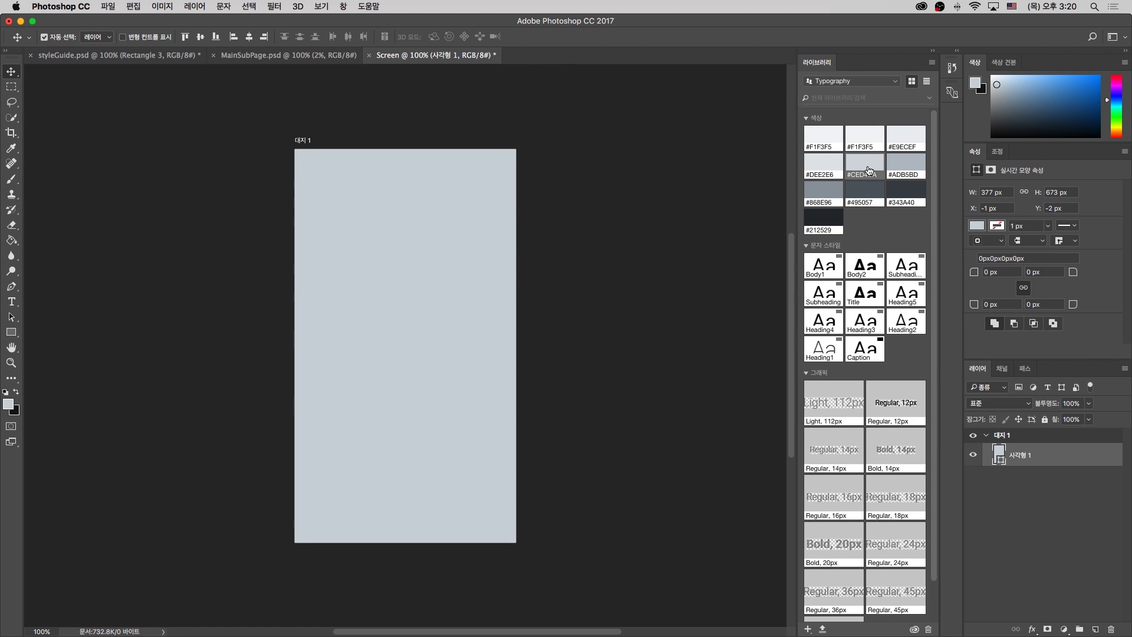
click(876, 84)
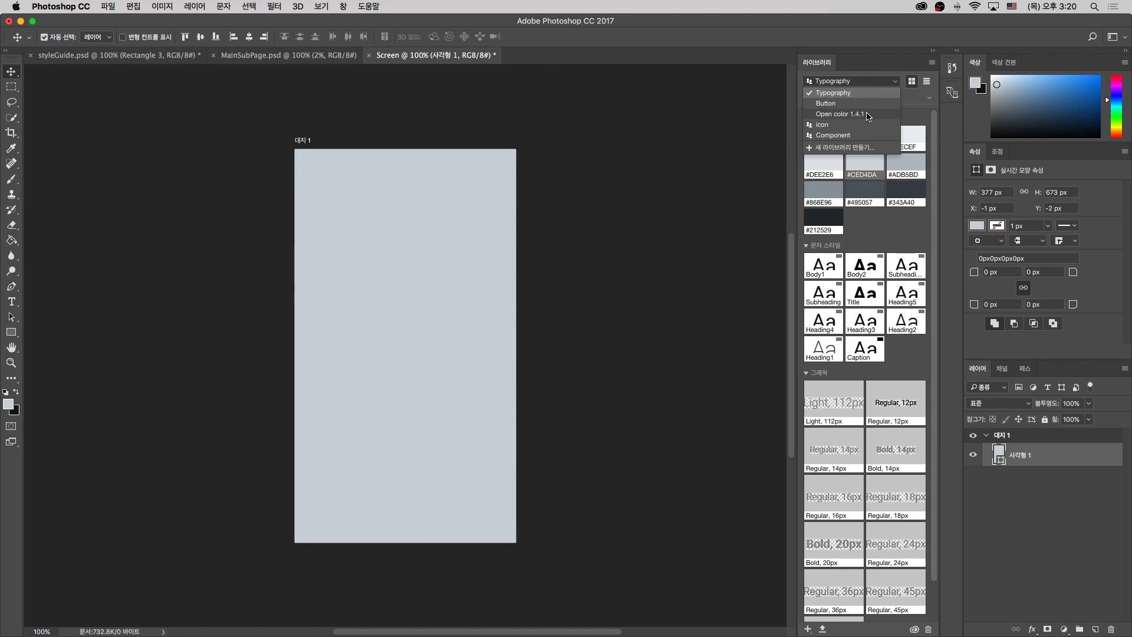
click(868, 114)
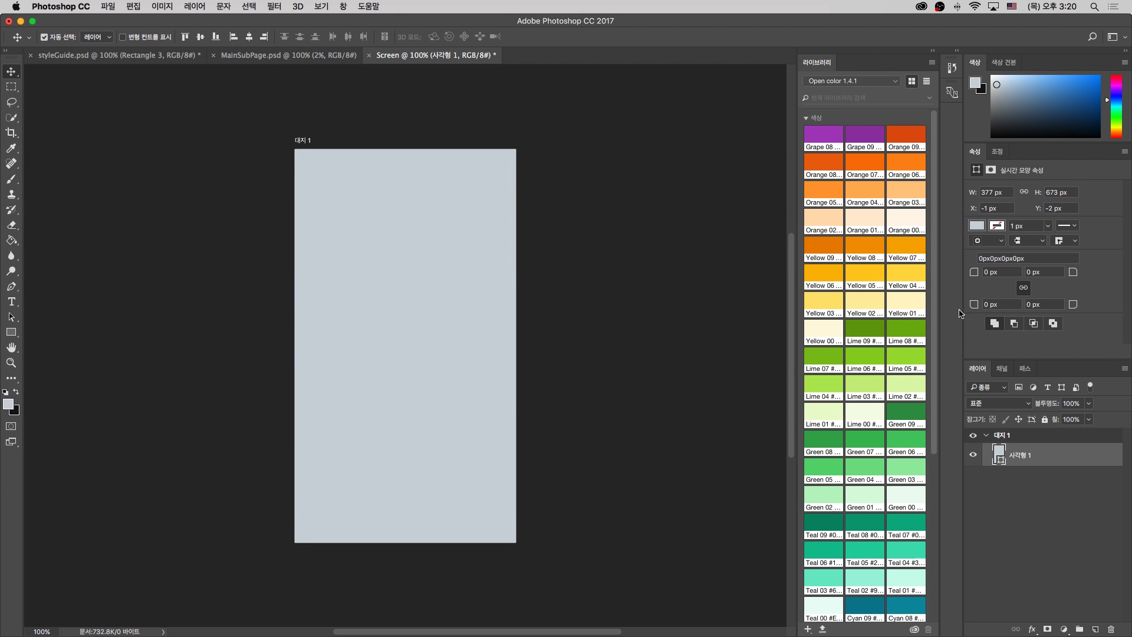
scroll(937, 234, down, 3)
drag(937, 233, 940, 460)
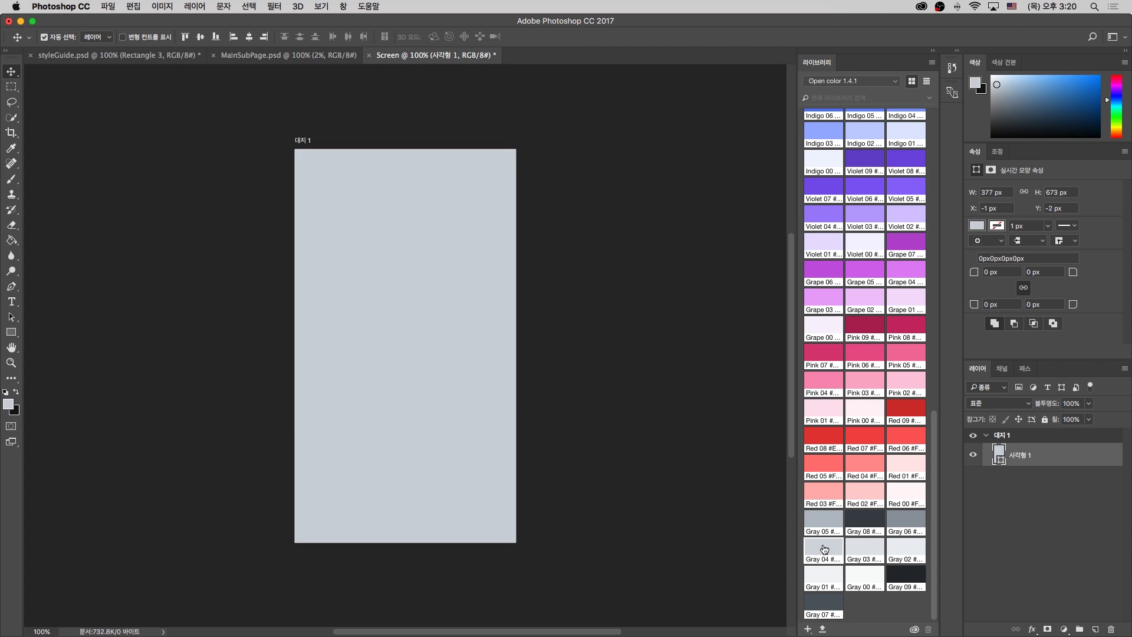
click(874, 561)
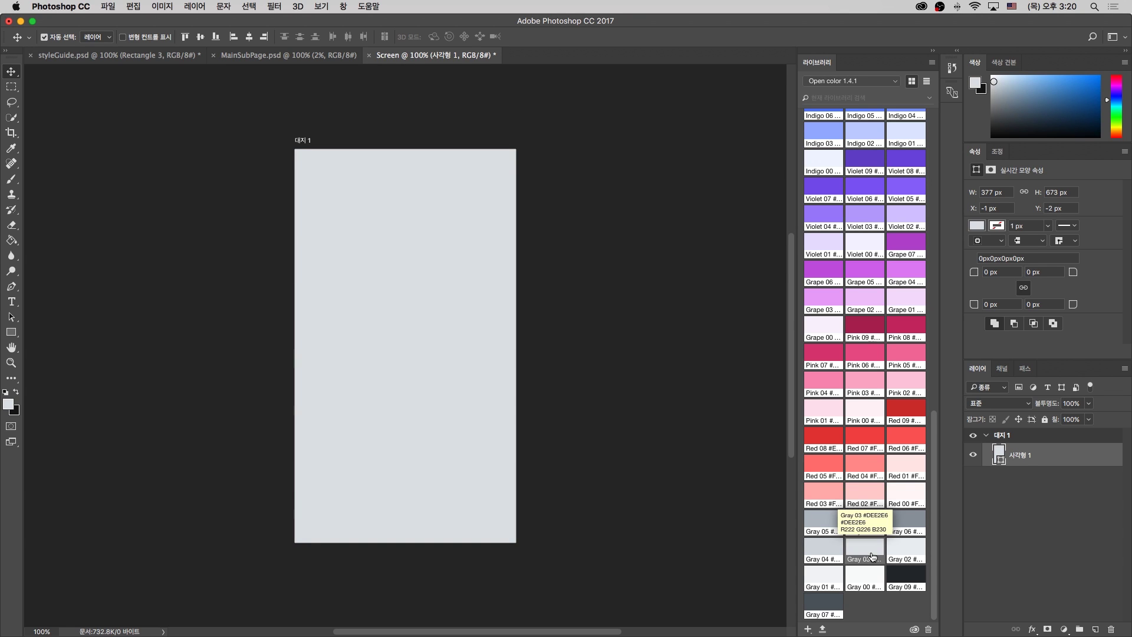
Rename the background rectangle's layer to bg-color and lock it
double_click(1024, 455)
text(ㅂ)
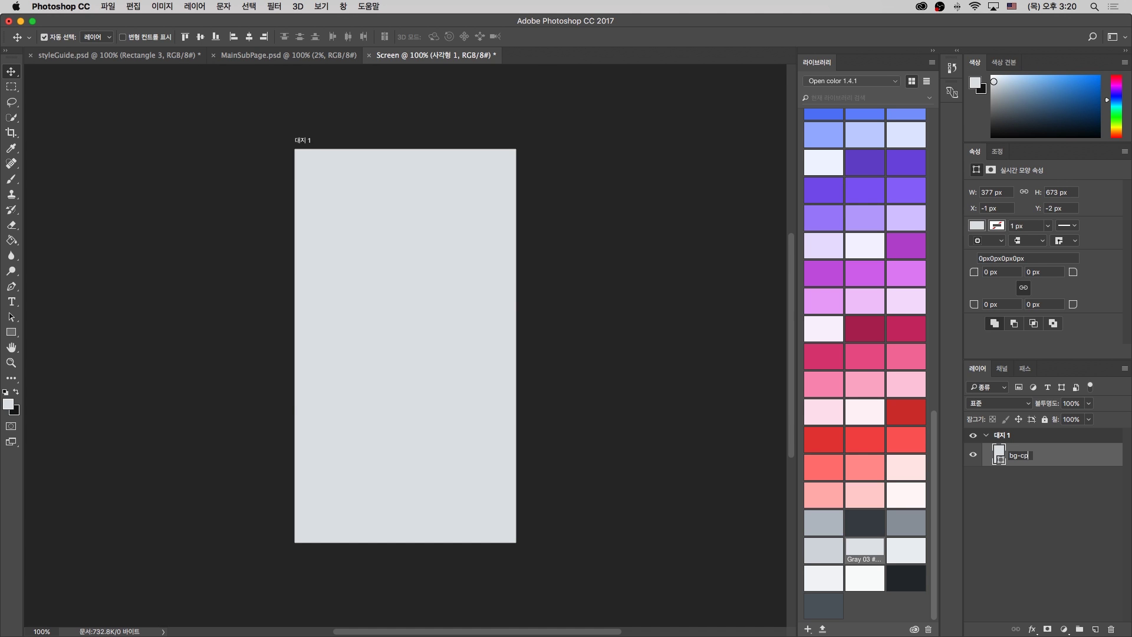
text(bg-color)
key(Return)
click(1045, 419)
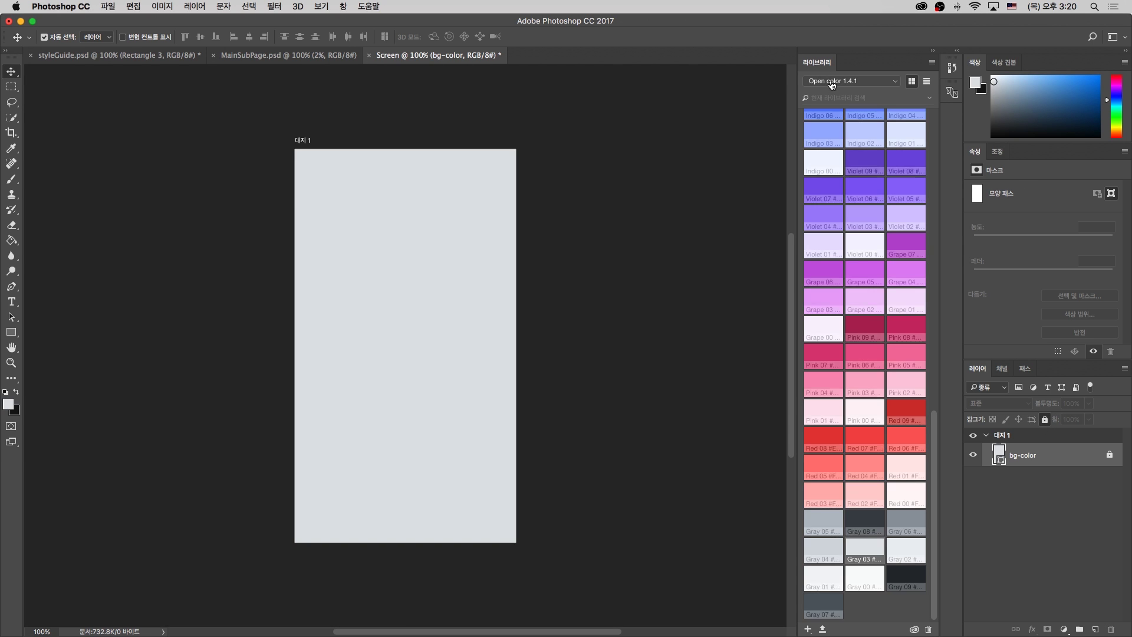
Create a 375 x 70 px header rectangle starting at the artboard's upper-left corner
click(11, 332)
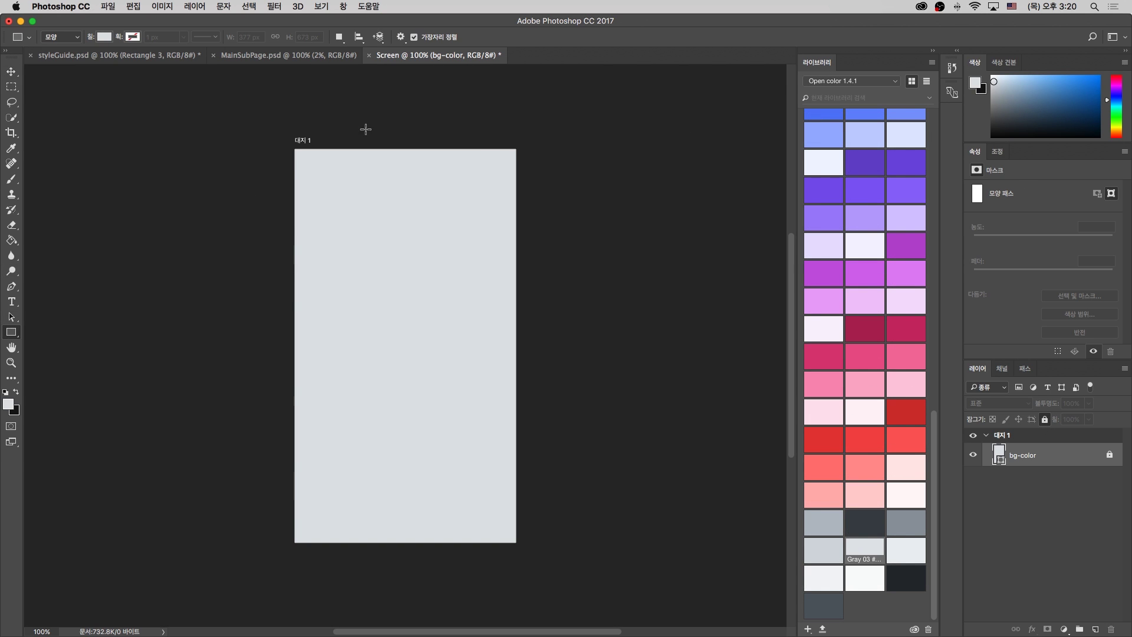
click(294, 149)
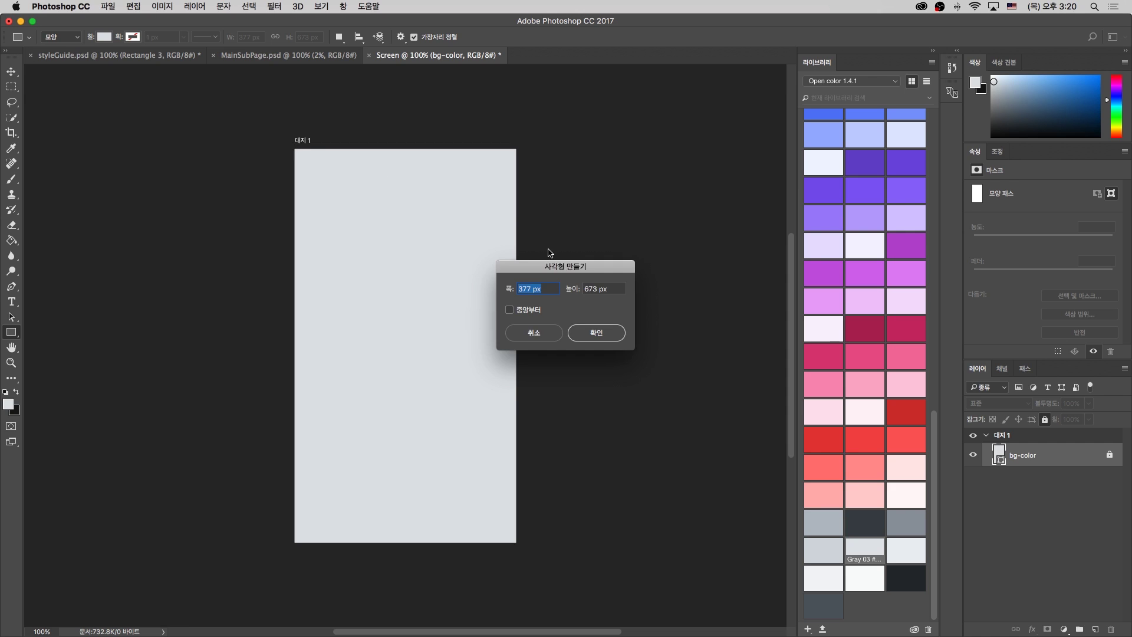
text(375)
double_click(588, 290)
text(7)
click(604, 343)
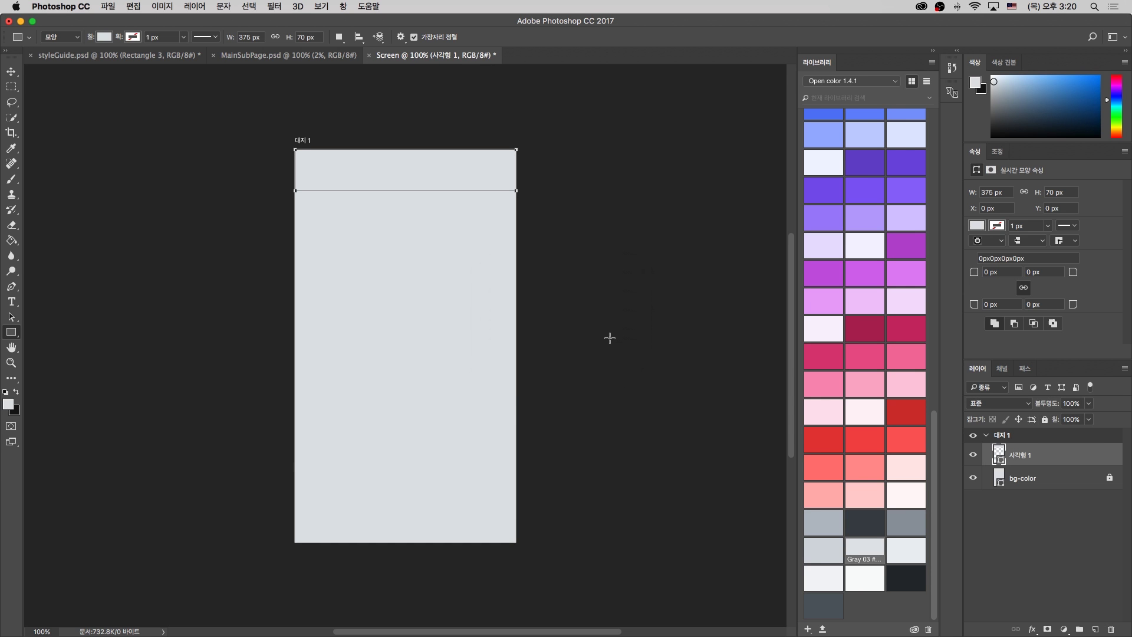
key(v)
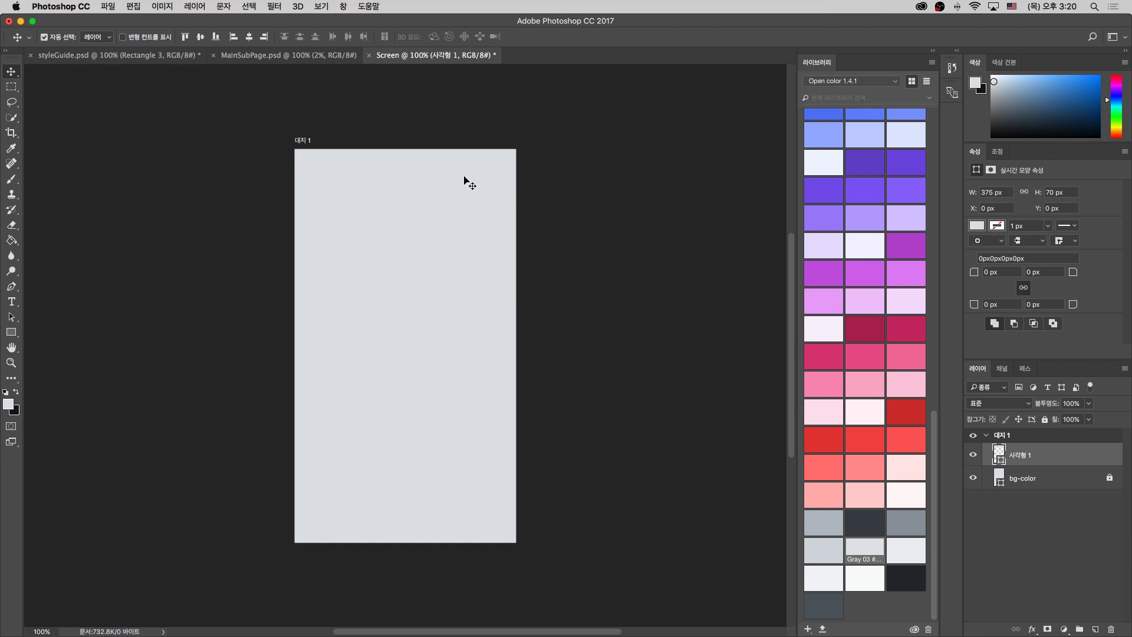
Fill the header rectangle with #2B3240 from the Component library and deselect it
click(849, 82)
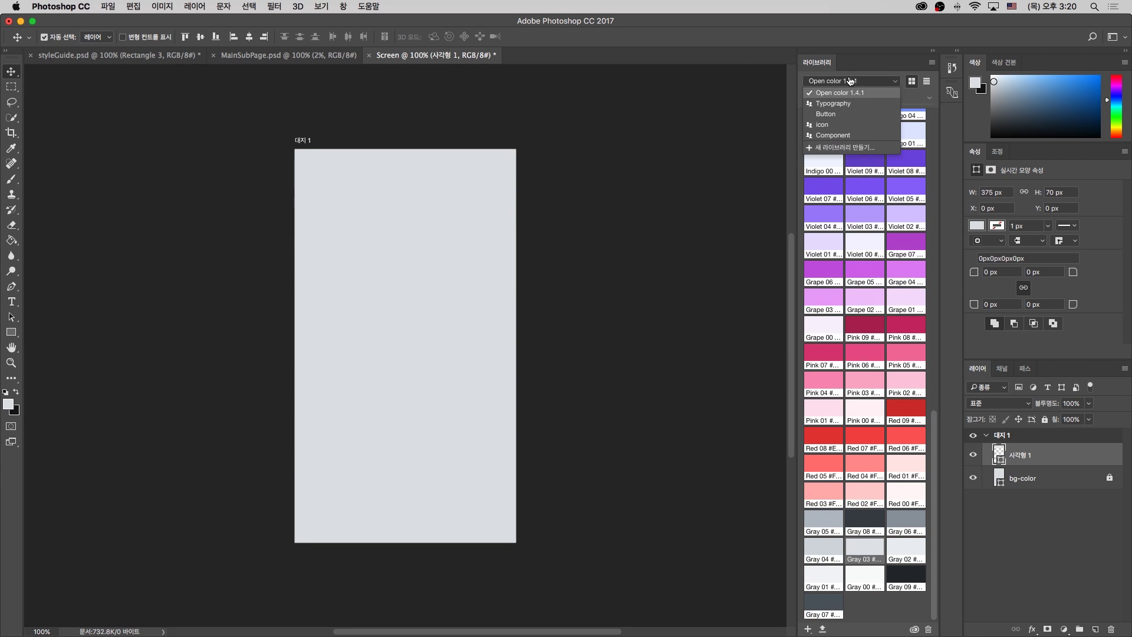
click(841, 137)
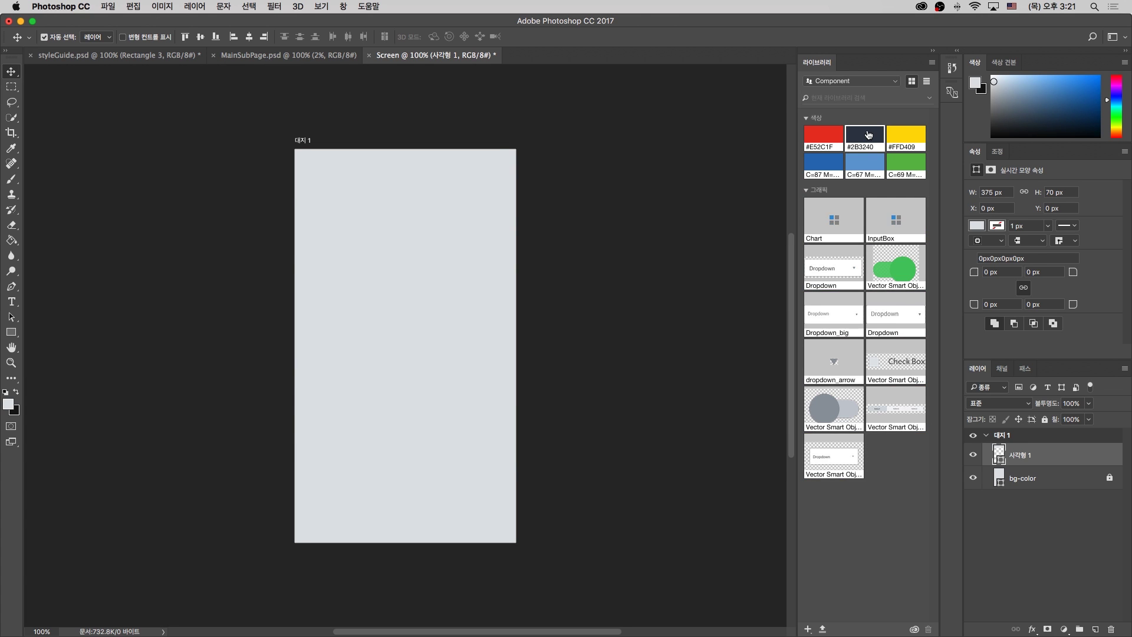
click(868, 139)
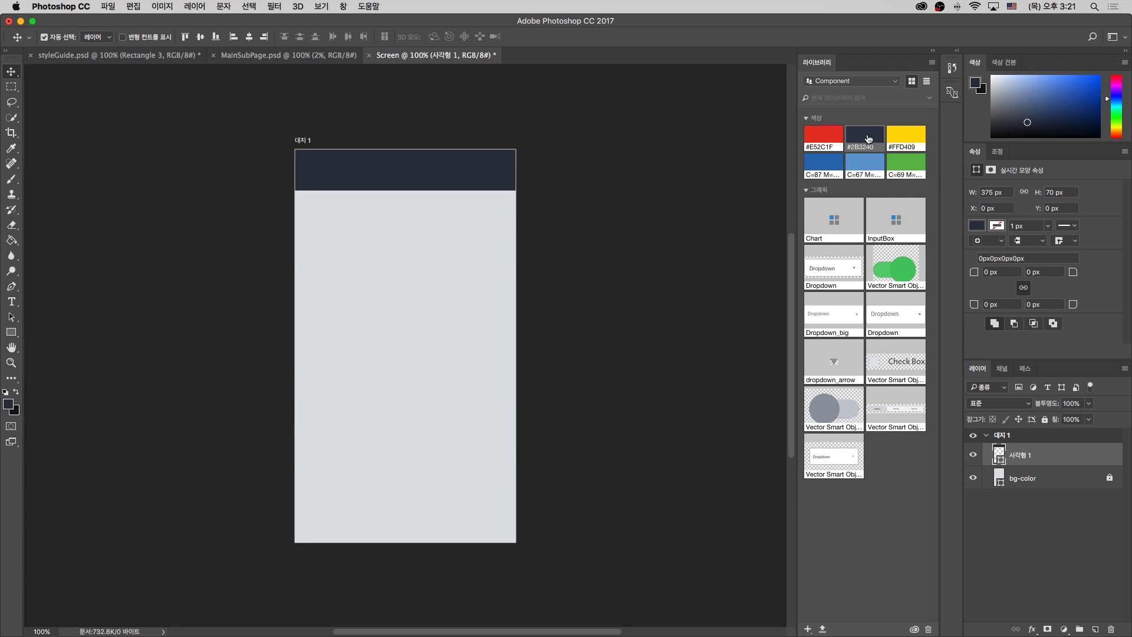
click(700, 217)
click(1056, 459)
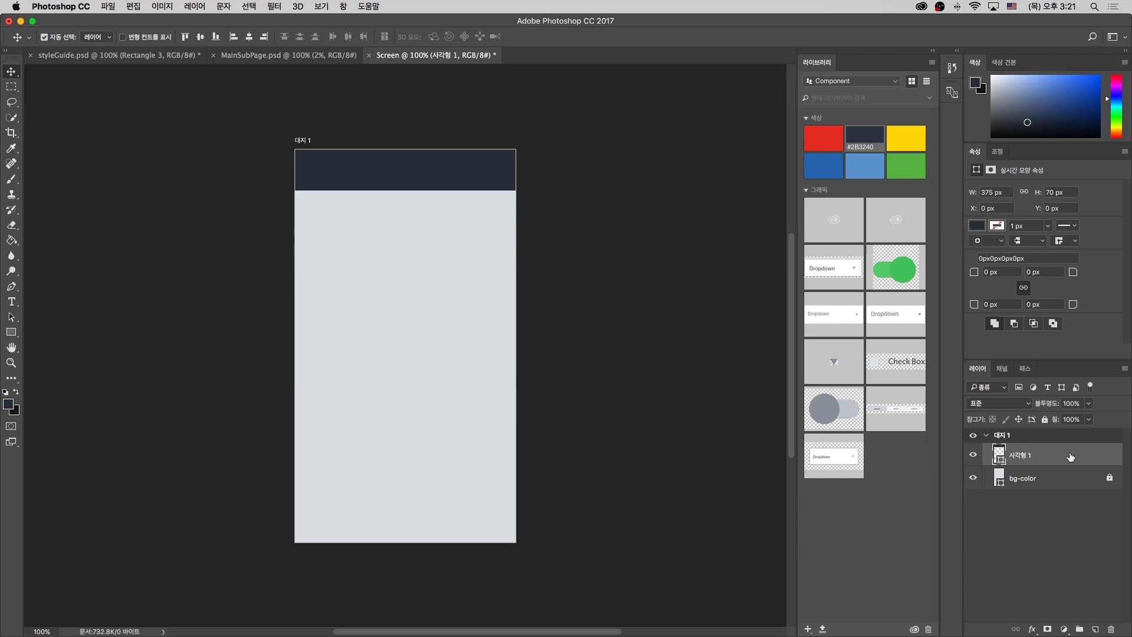
click(459, 306)
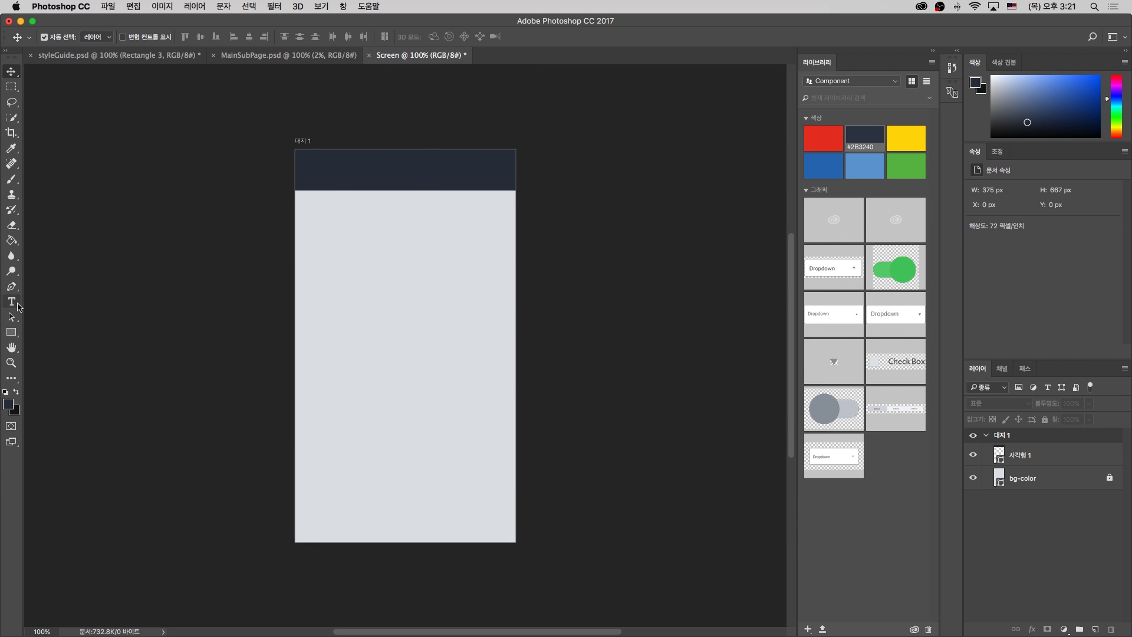
Add a text layer reading "Title" and position it just below the dark header rectangle
click(11, 302)
click(320, 172)
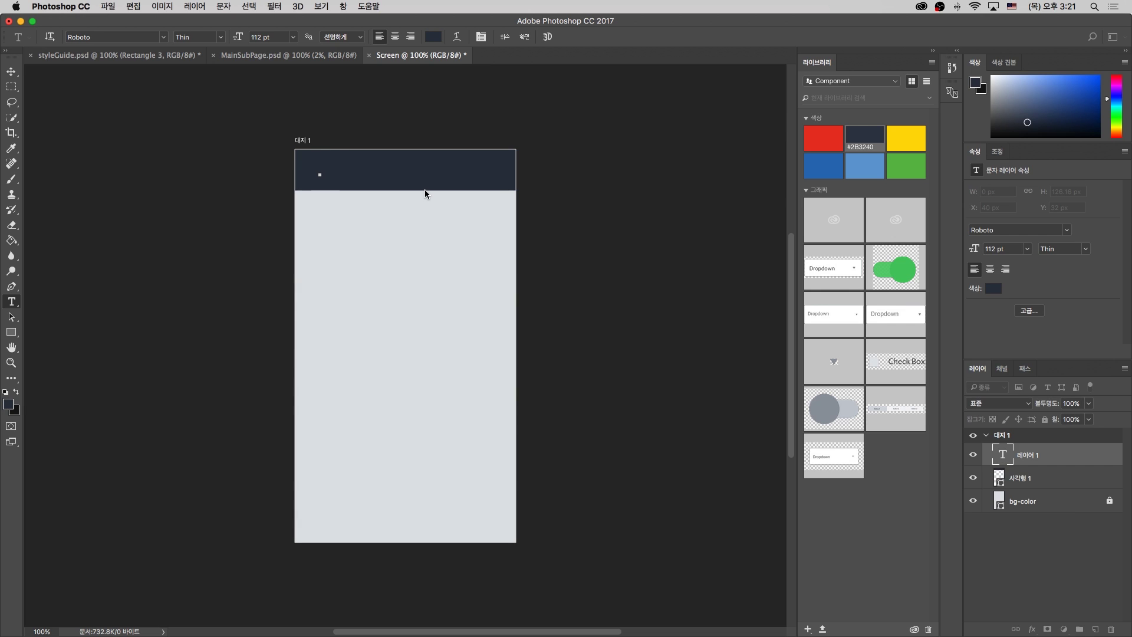
text(Tite)
key(super+Return)
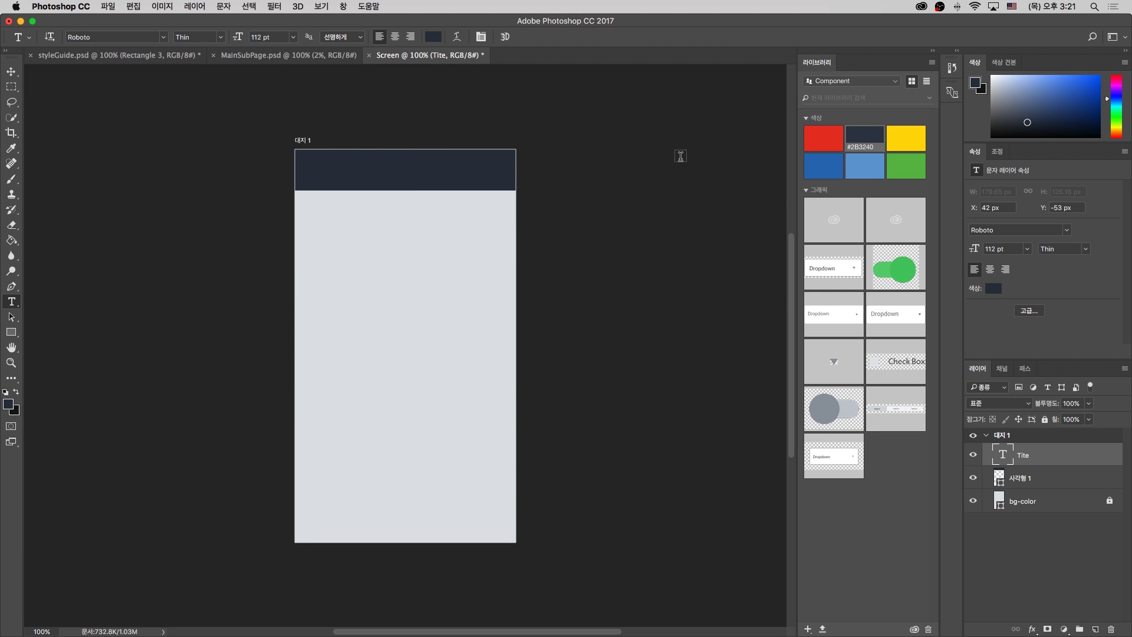
key(v)
drag(367, 171, 369, 259)
key(t)
click(397, 248)
text(l)
key(super+Return)
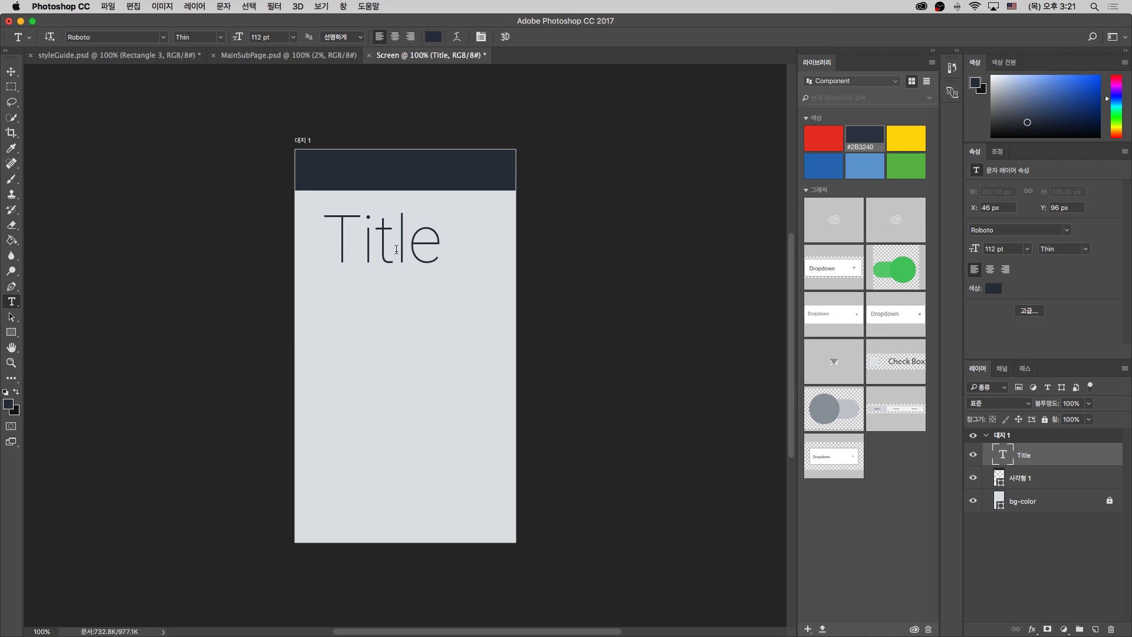
Apply the Title character style and the color #F1F3F5 from the Typography library to the title text
click(831, 83)
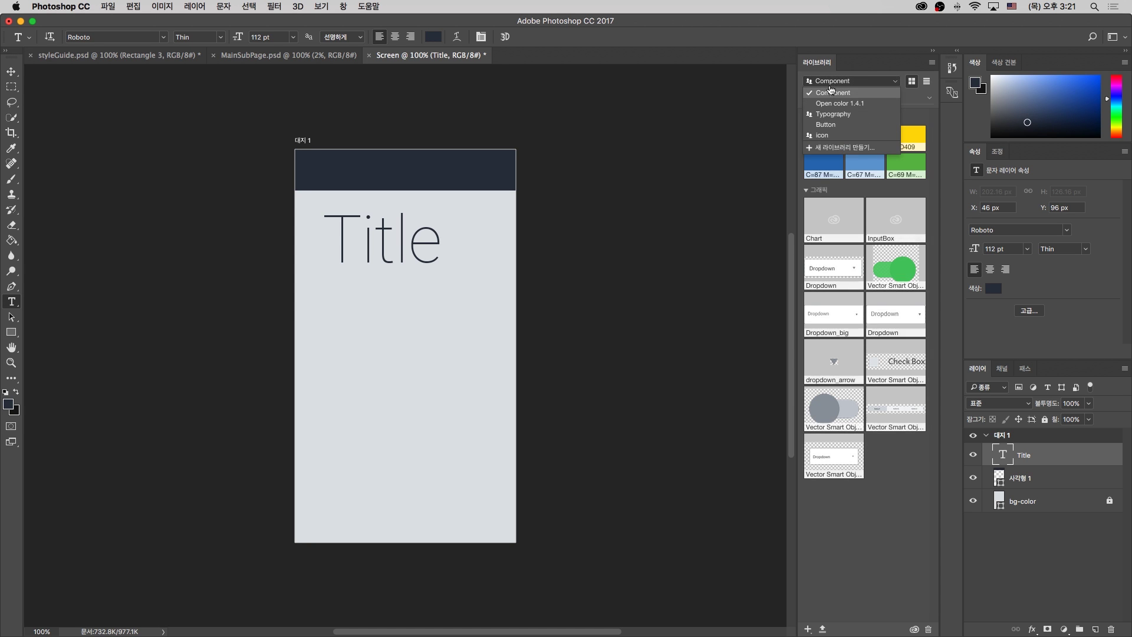
click(846, 116)
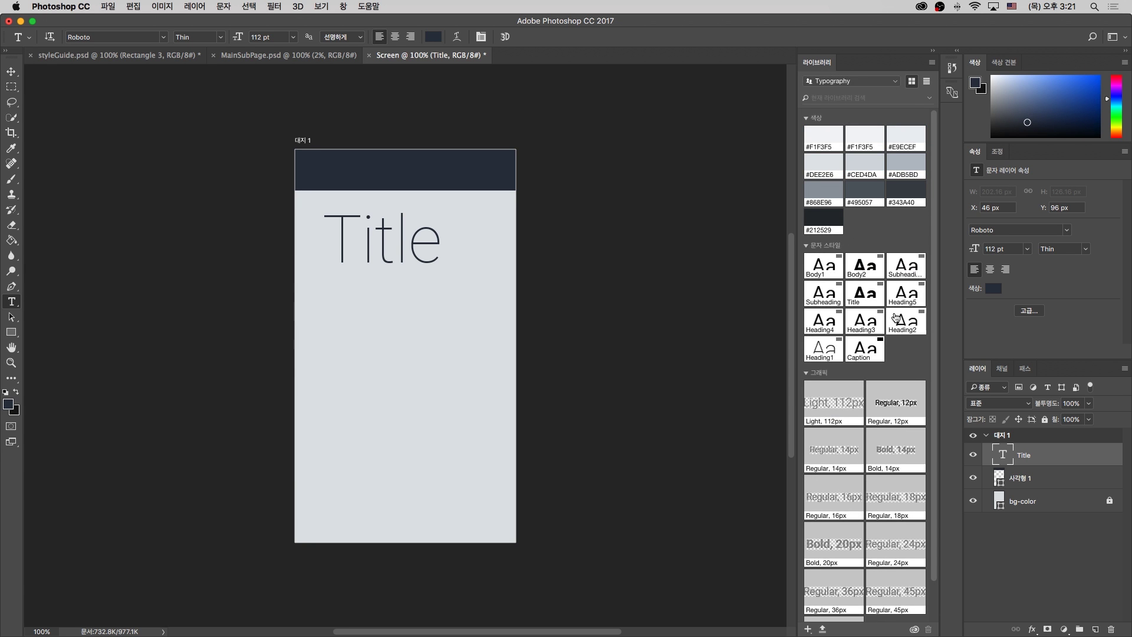
click(865, 300)
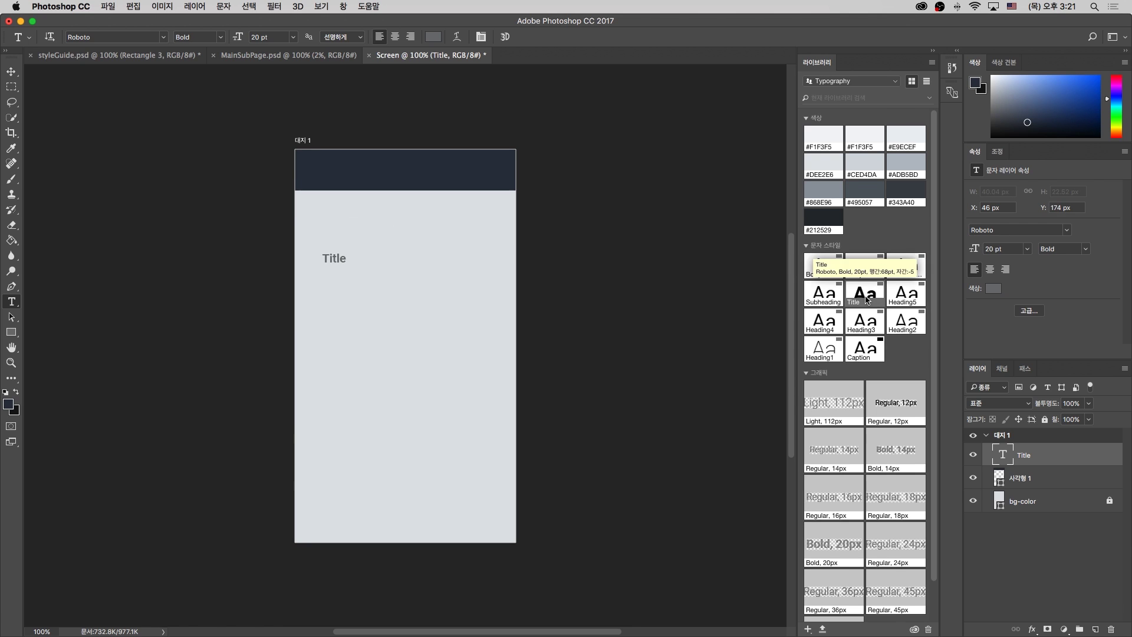
click(823, 136)
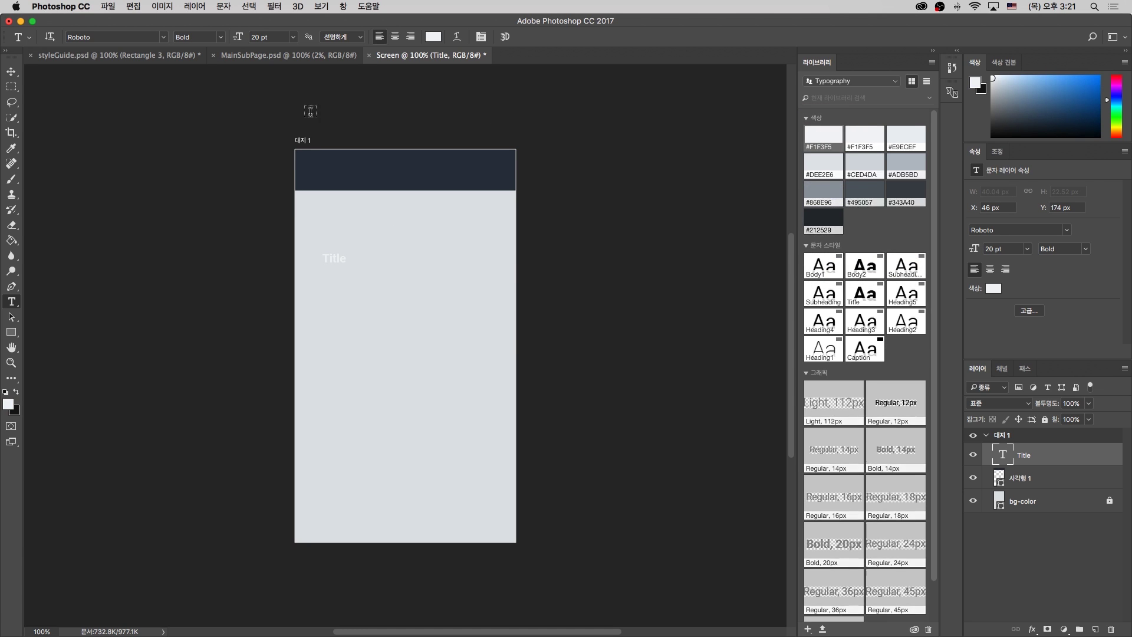
Move the title text up into the header, vertically centered at X 46 px, Y 24 px
click(12, 70)
drag(328, 260, 336, 170)
key(super)
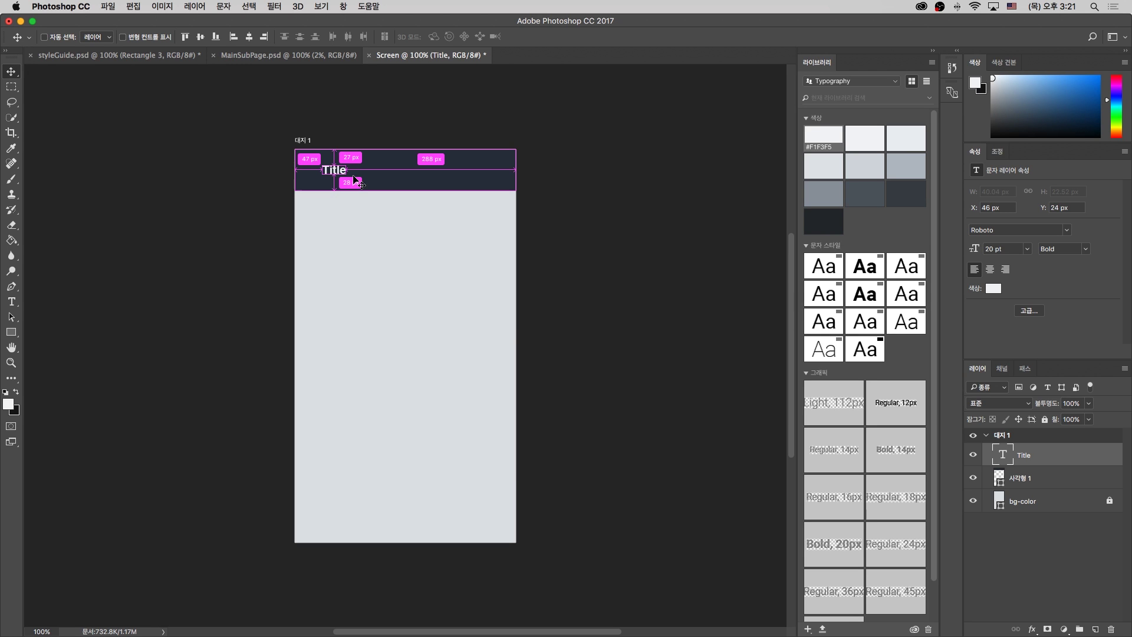
drag(341, 172, 340, 172)
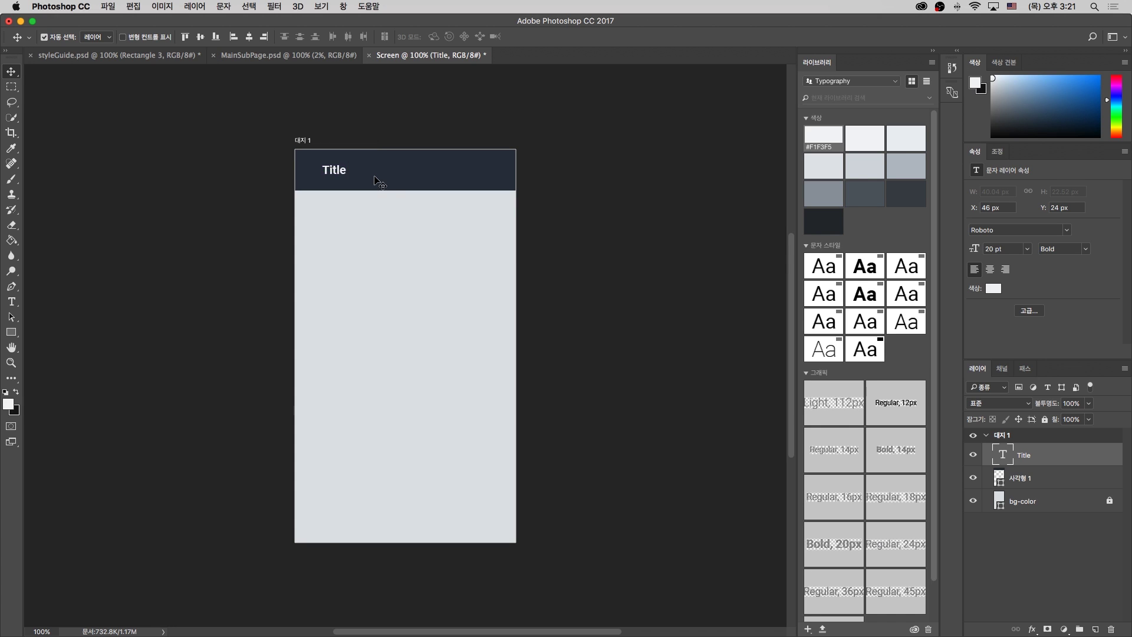
Check the title text's distances to the header edges and deselect it
key(super)
drag(338, 175, 333, 172)
drag(335, 170, 335, 172)
key(super)
key(alt)
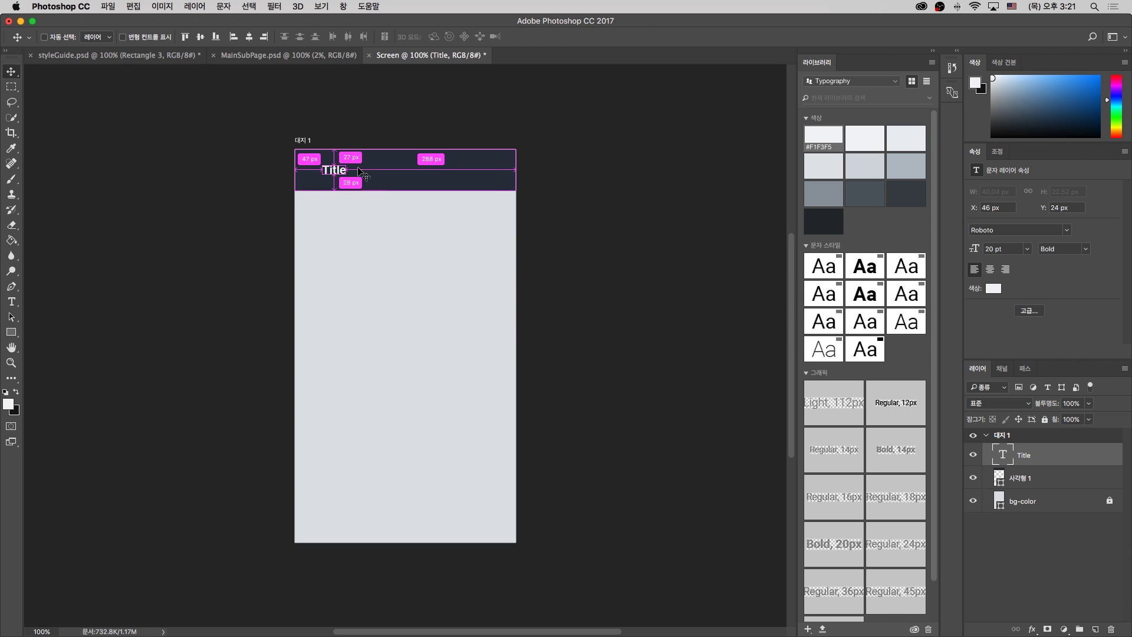
drag(342, 172, 343, 173)
click(387, 220)
click(342, 174)
click(387, 224)
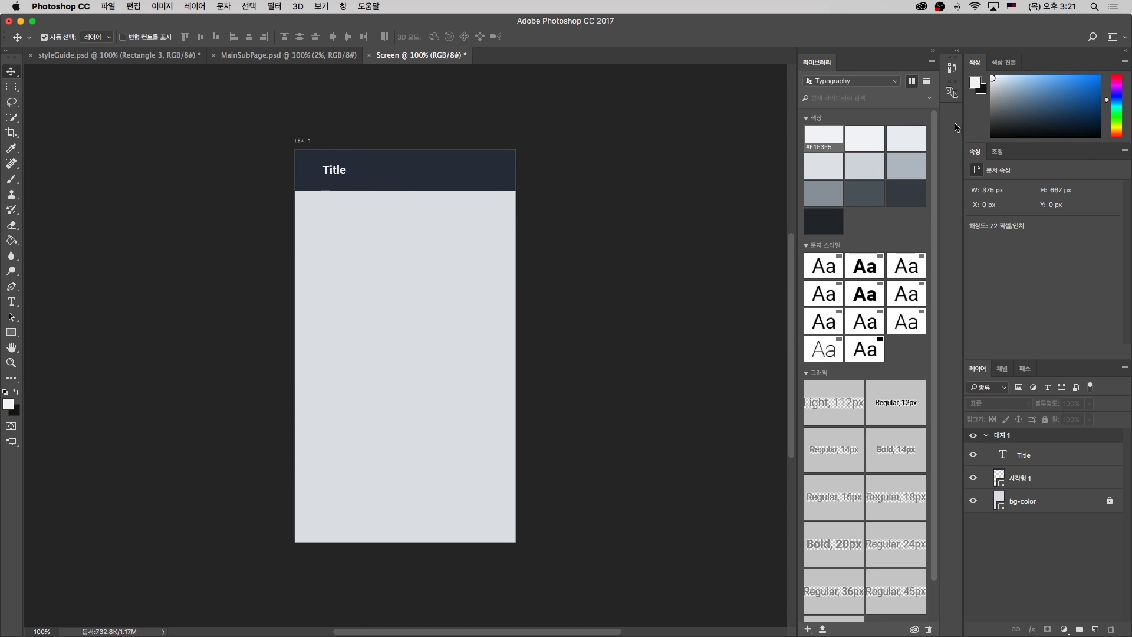
Search the icon library for "menu" and place ic_menu_48px at the left end of the header
click(880, 83)
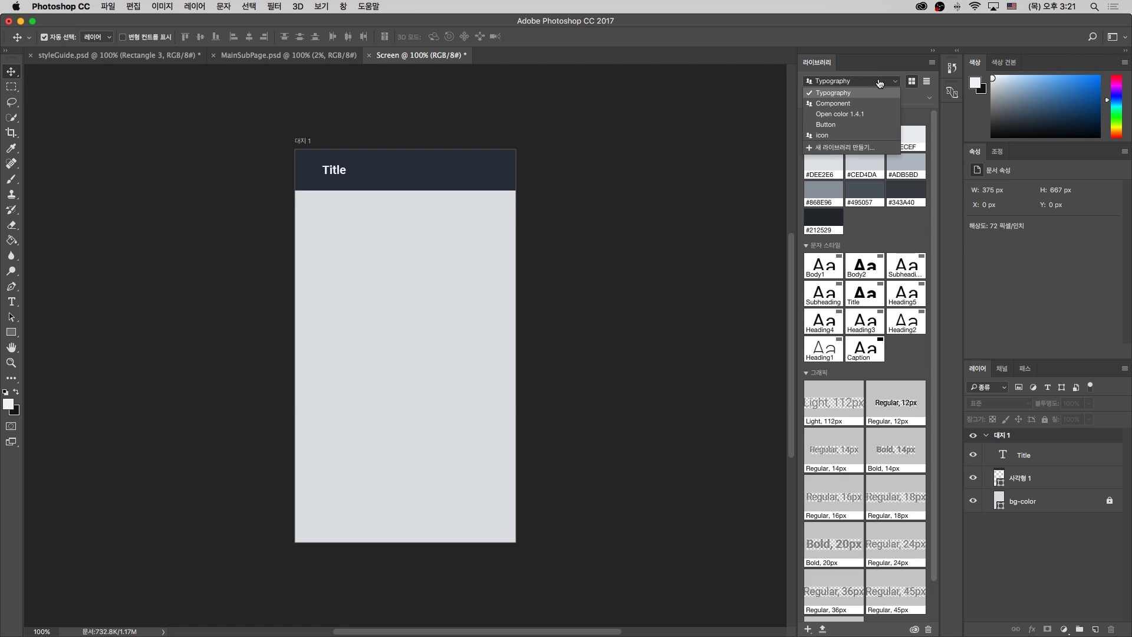
click(890, 135)
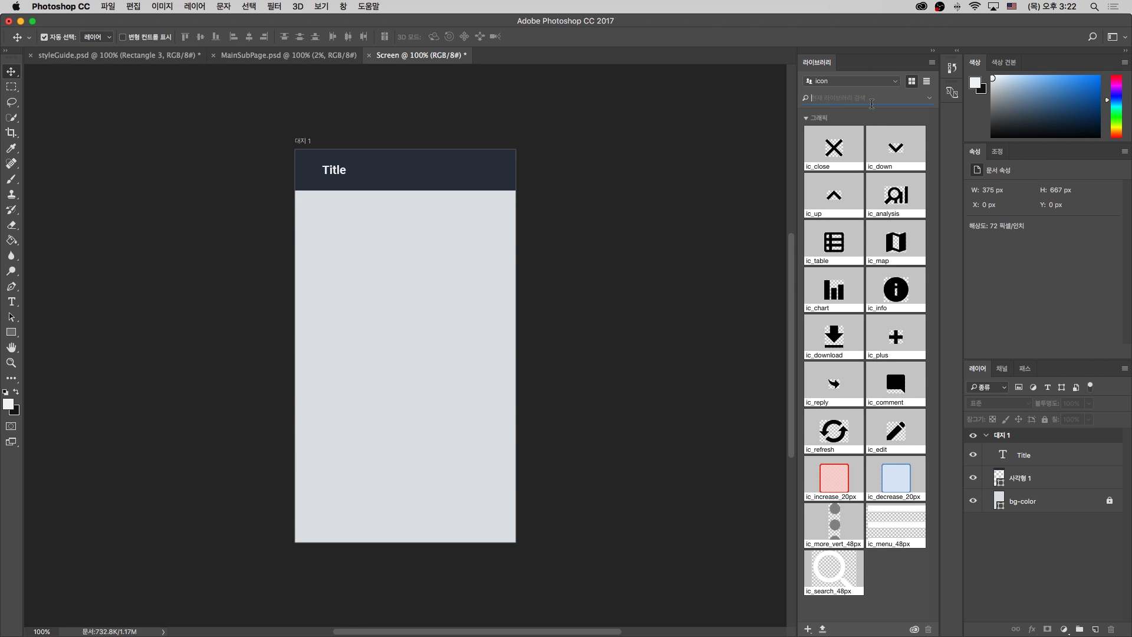
text(menu)
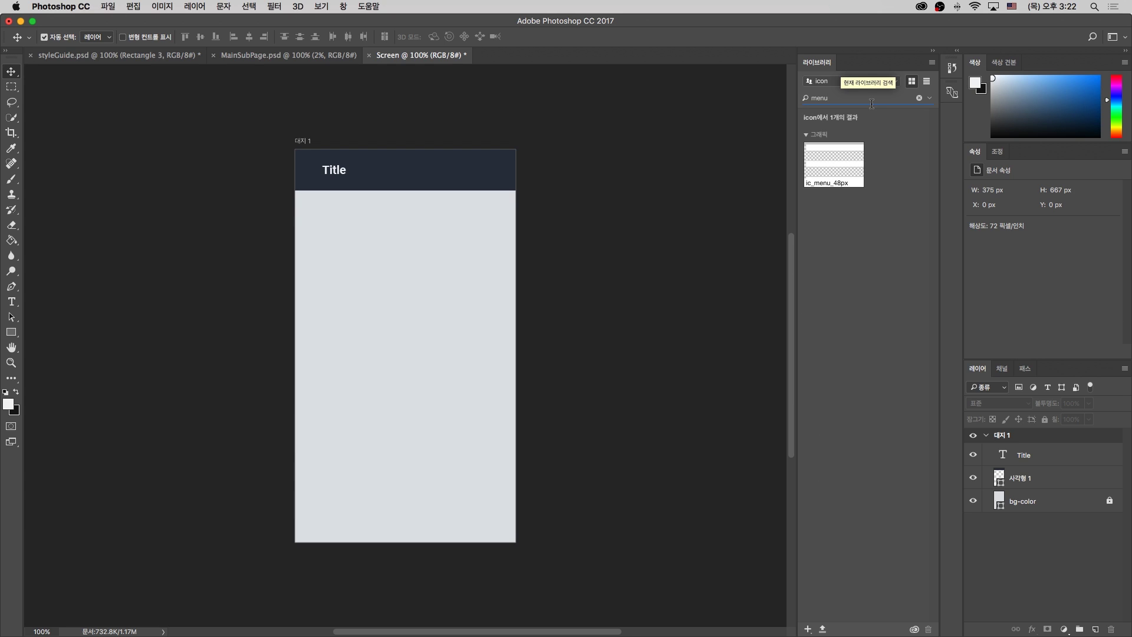
drag(847, 163, 319, 173)
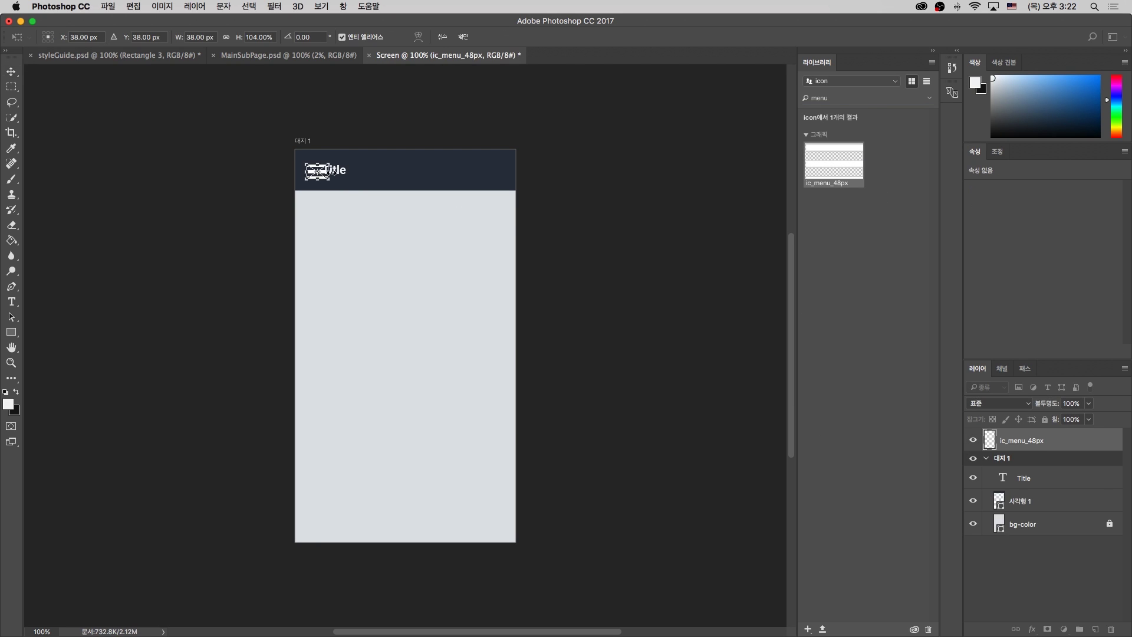
Scale the menu icon proportionally to 14 px wide at X 18 px, and shift the title text right to X 55 px
click(226, 37)
click(192, 38)
text(14)
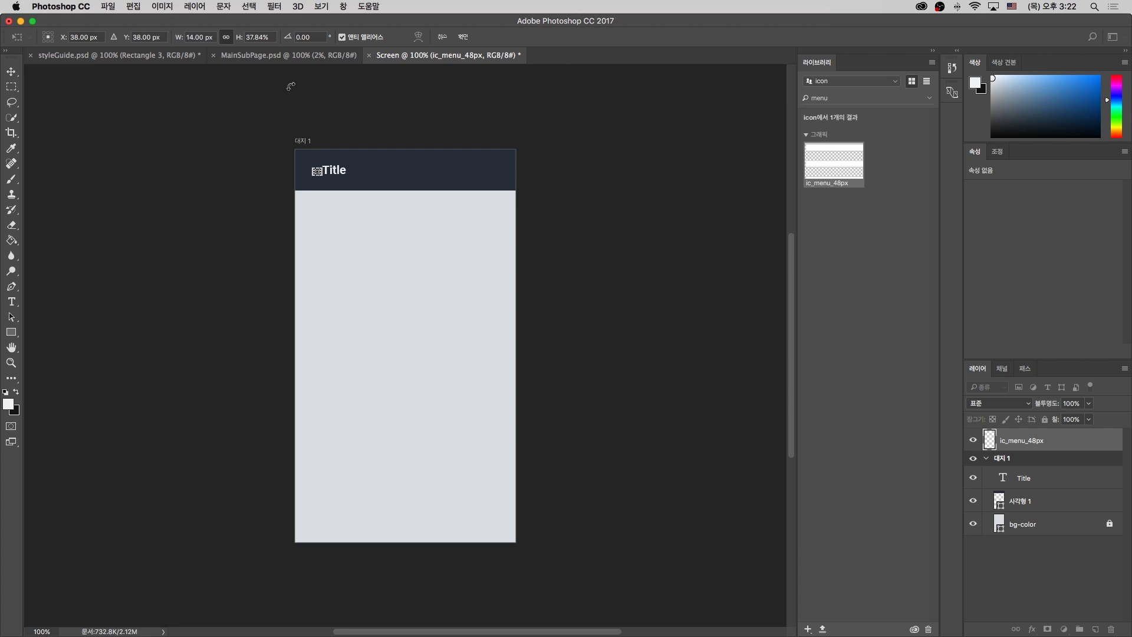
key(Return)
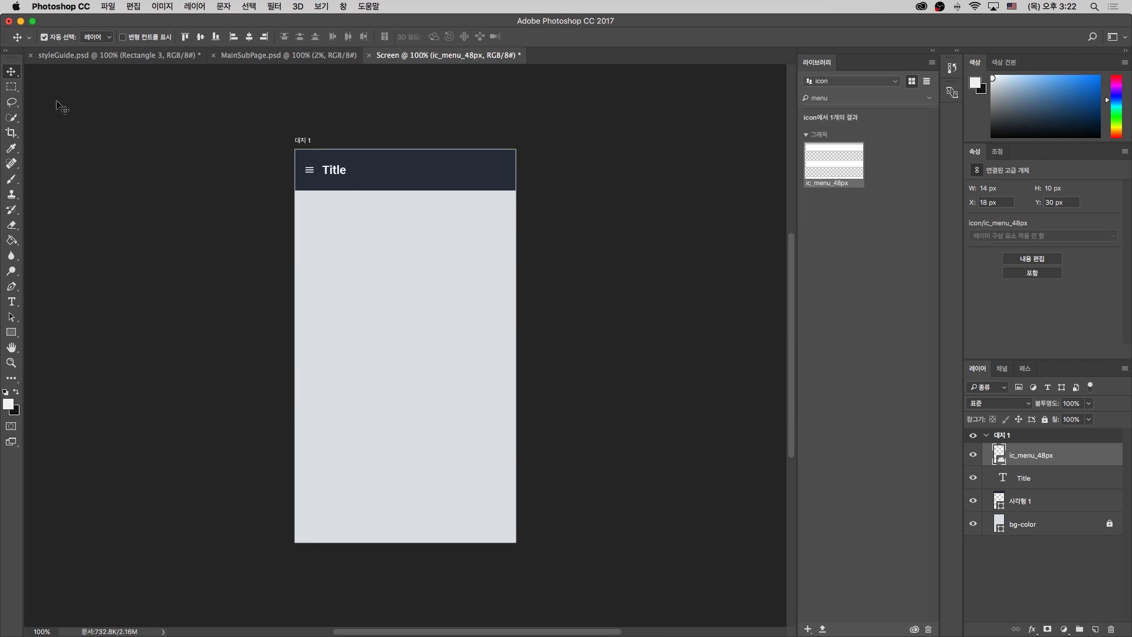
drag(337, 174, 343, 175)
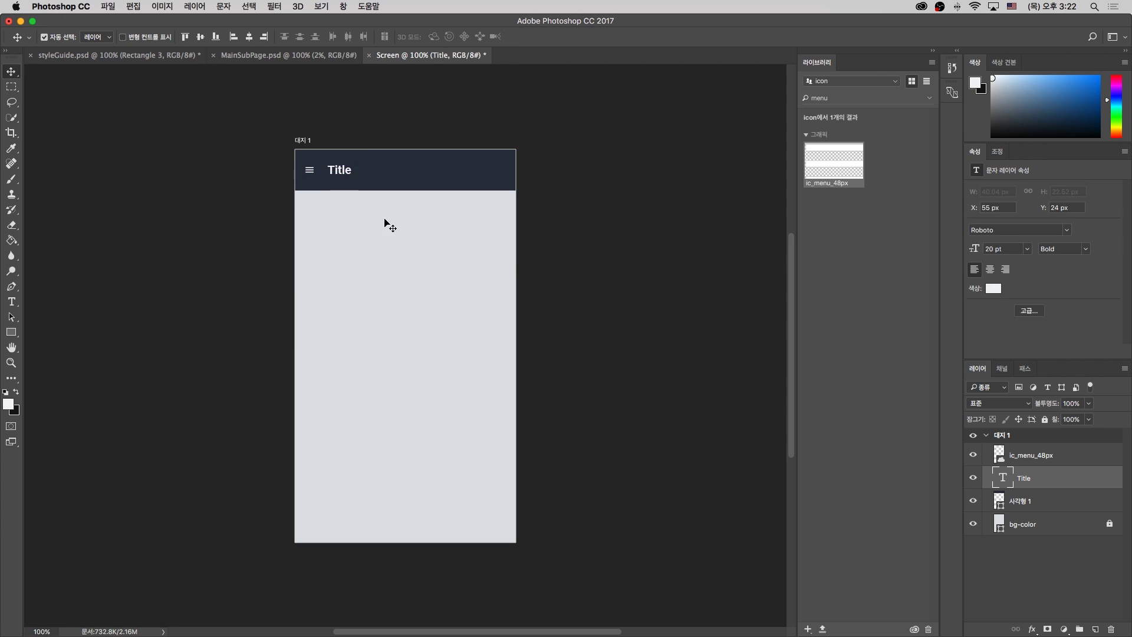
click(386, 223)
Place ic_search_48px from the icon library at the header's right end, scaled proportionally to 14 px wide and positioned at X 336 px
text(search)
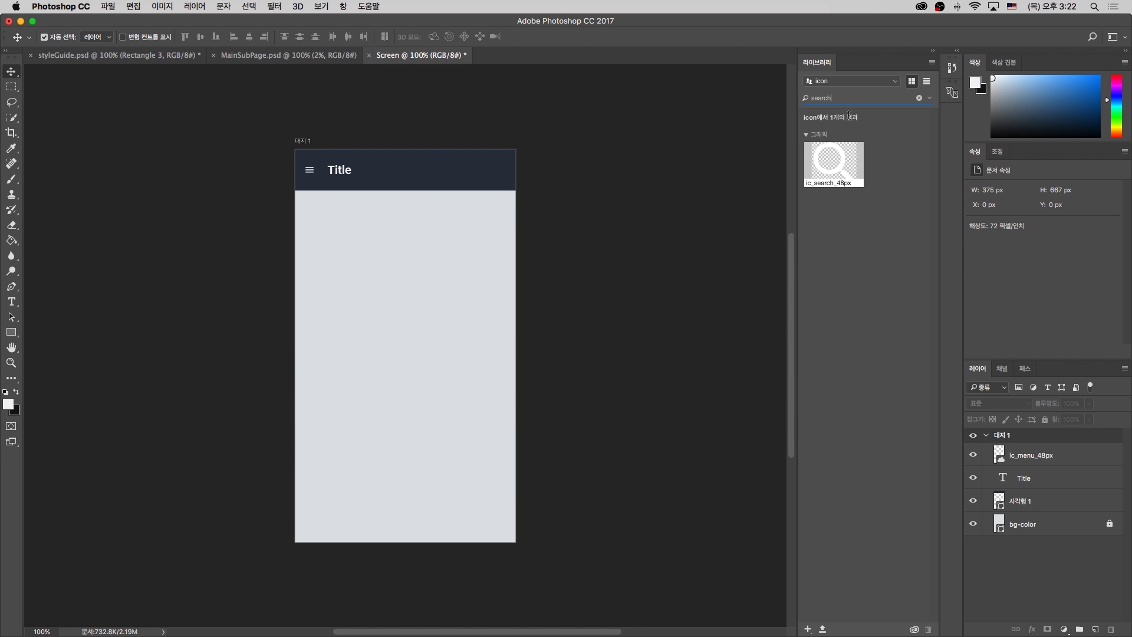
drag(837, 156, 486, 170)
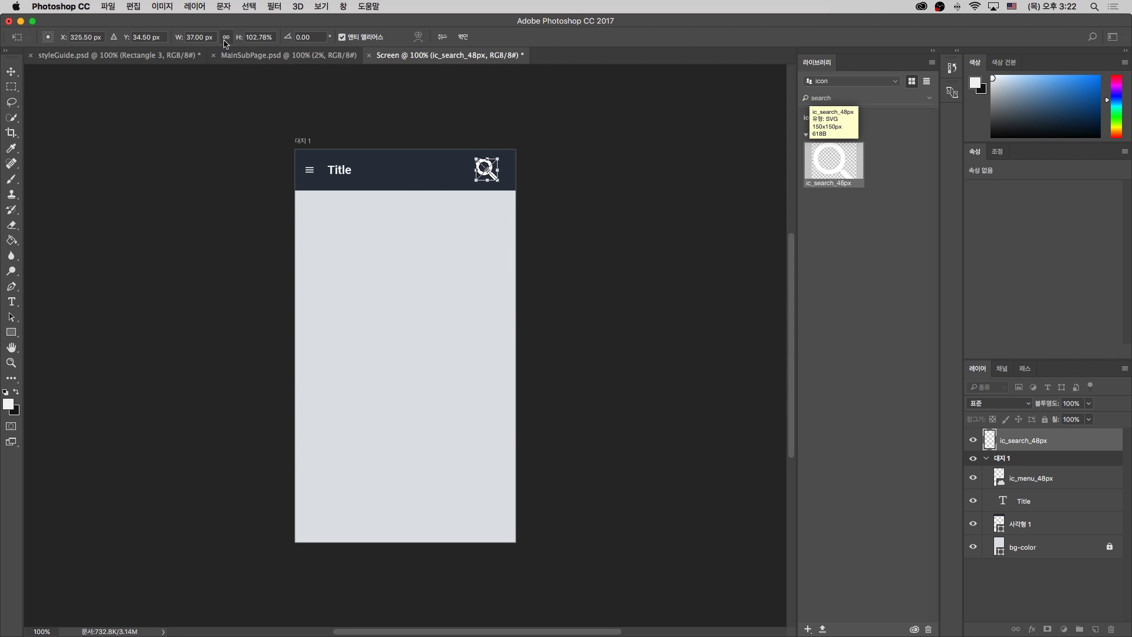
double_click(195, 39)
text(14)
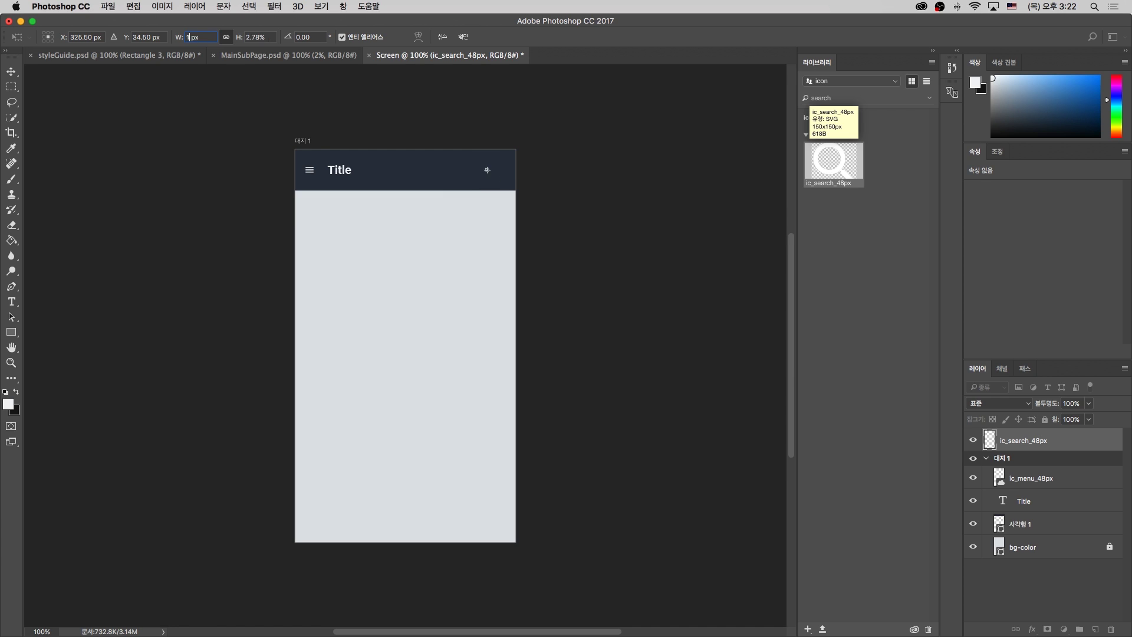
key(Return)
drag(486, 169, 491, 169)
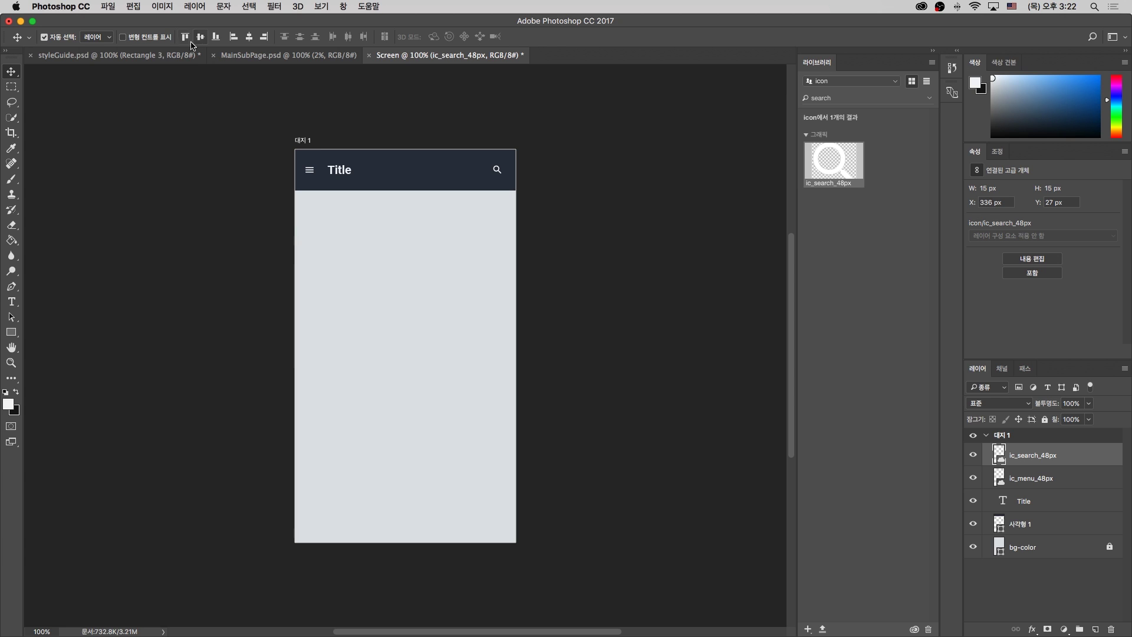
click(489, 308)
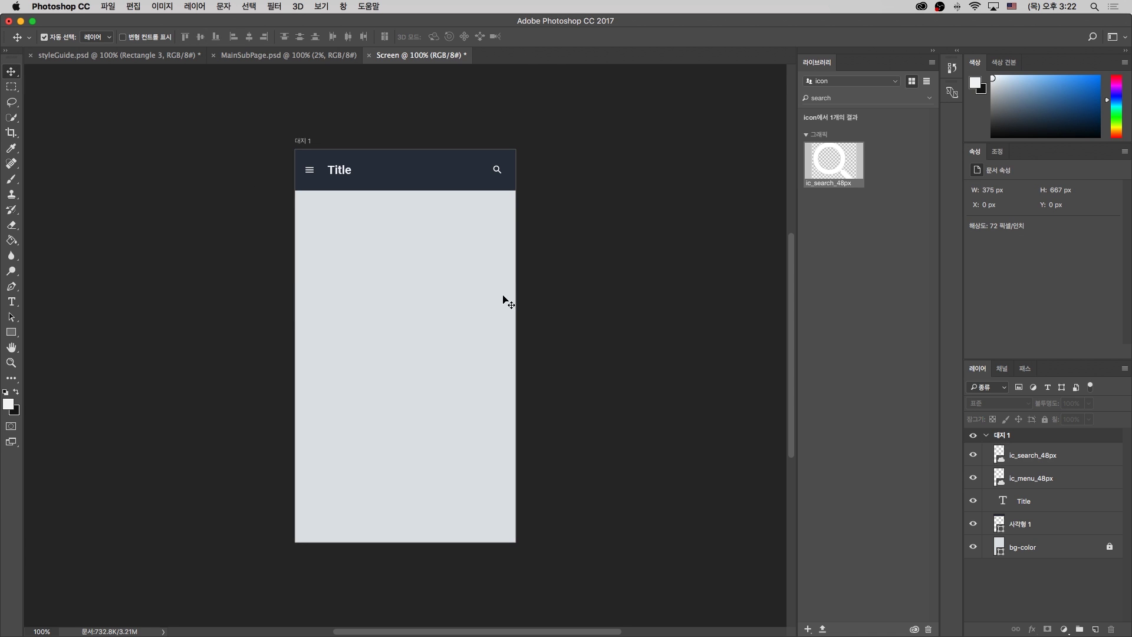
Group the two icons, the title and the header rectangle in a layer group named Nav-Bar
click(1055, 458)
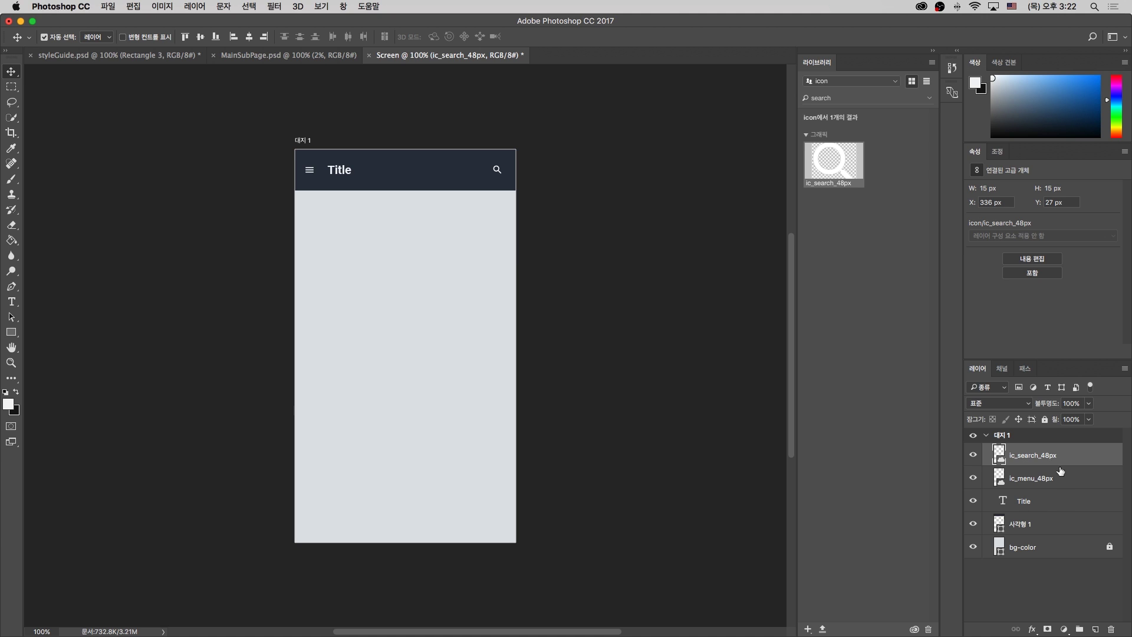
shift+click(1060, 529)
drag(1055, 528, 1084, 624)
double_click(1025, 450)
text(Nav-Bar)
key(Return)
click(260, 219)
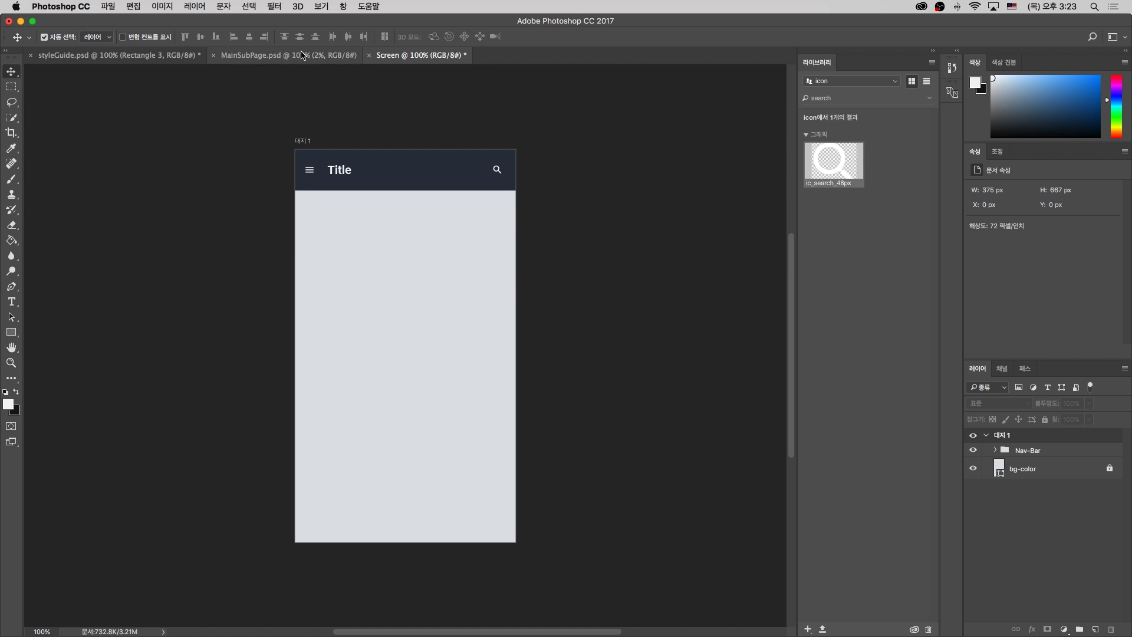
Create a 320 x 400 px rectangle and place it below the header at X 23 px, Y 95 px
click(11, 332)
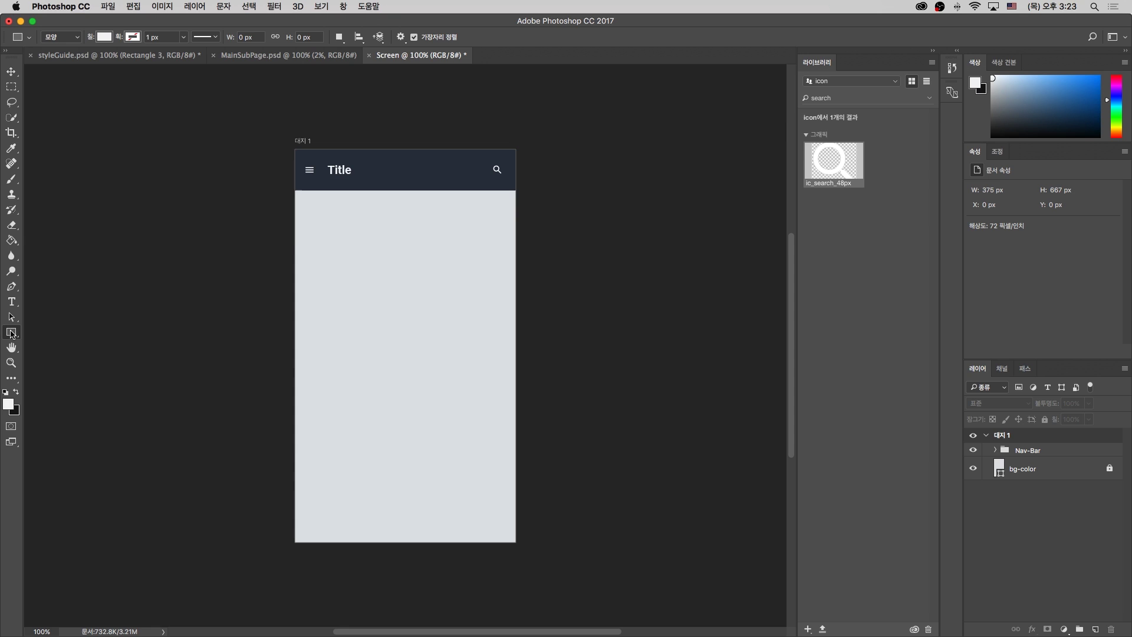
click(310, 220)
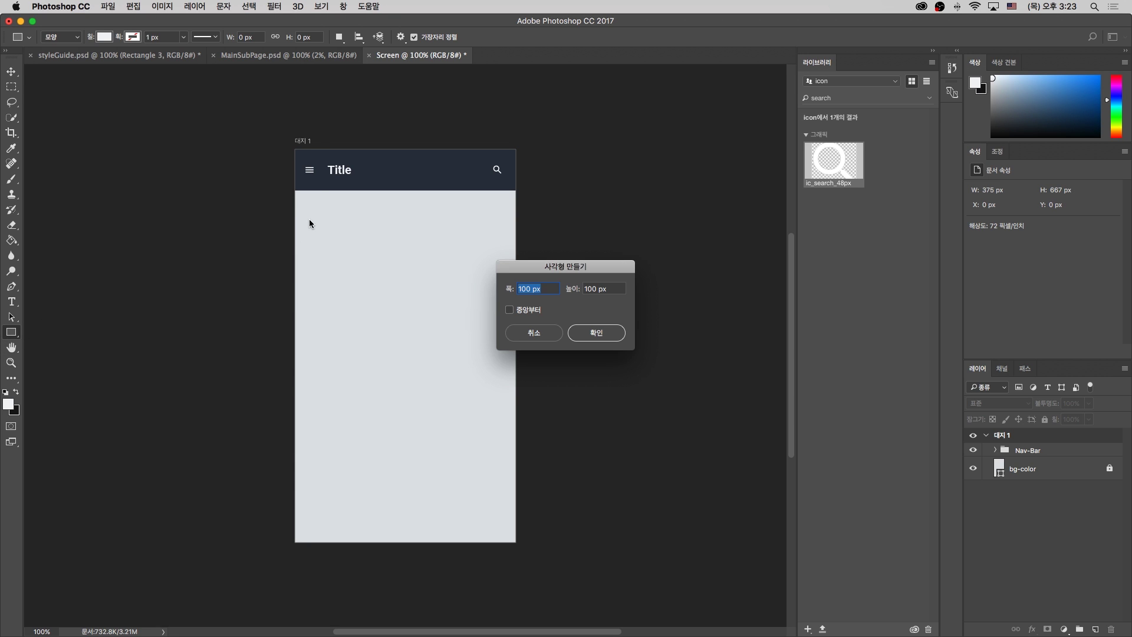
text(320)
key(Tab)
text(400)
click(594, 336)
click(10, 72)
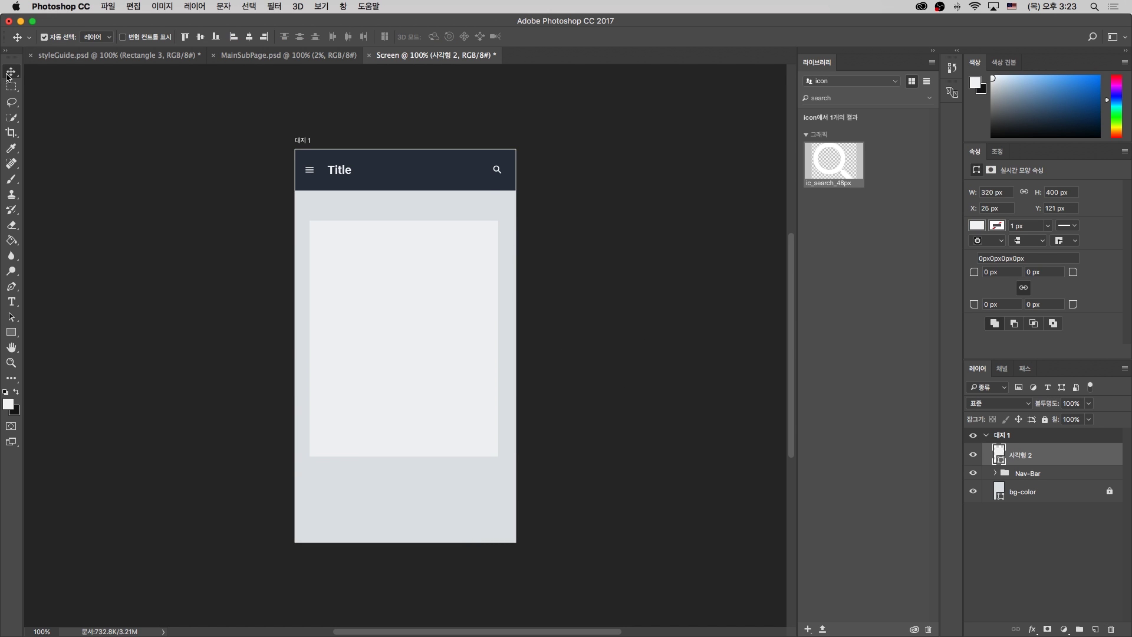
drag(429, 338, 426, 322)
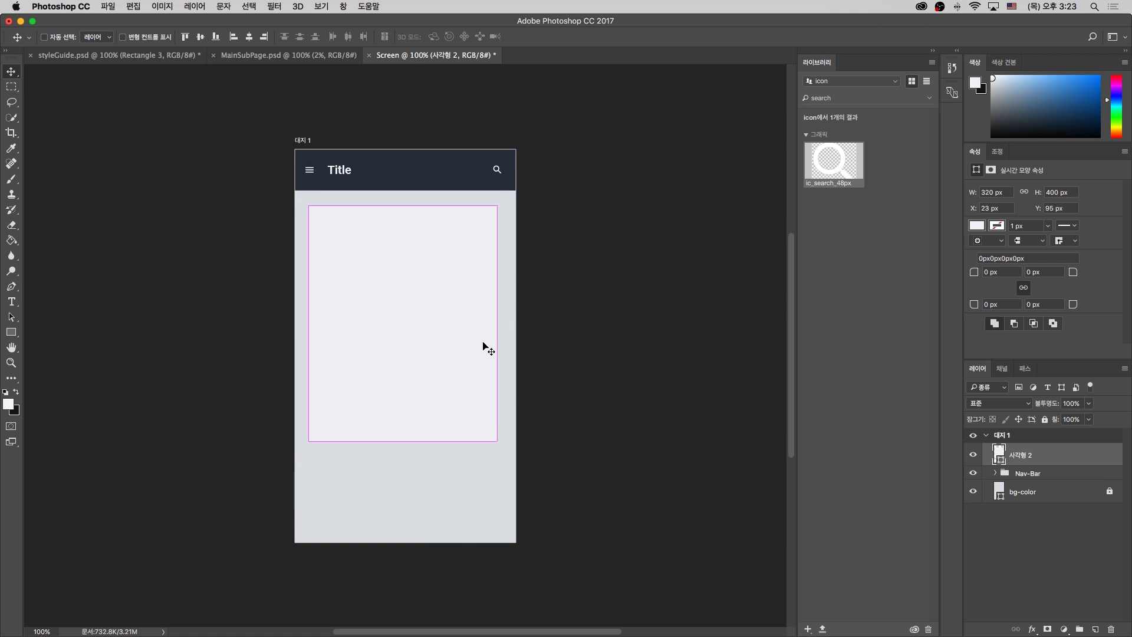
Scale the new rectangle proportionally to 350 px wide and move it to about X 13 px, Y 91 px below the header
key(super+t)
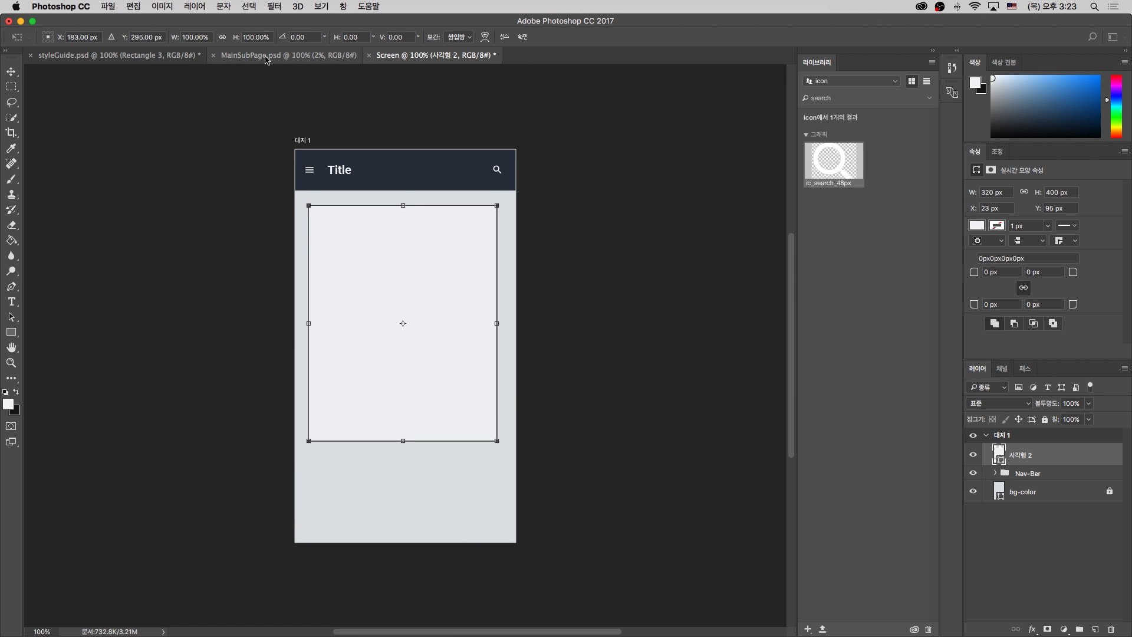
click(222, 36)
text(350px)
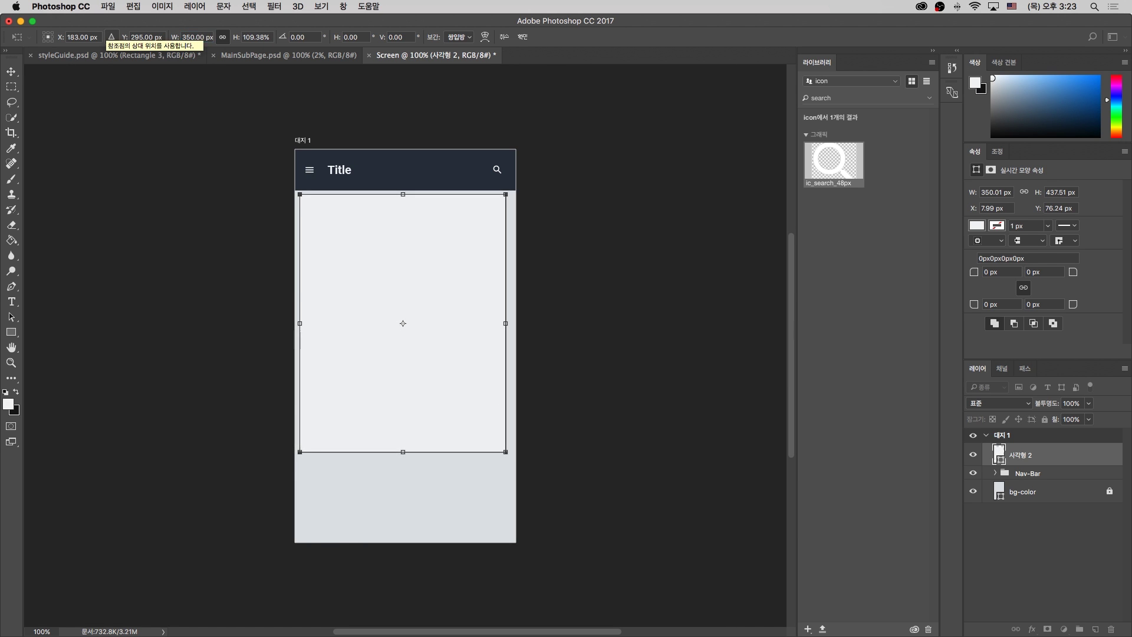
key(Return)
drag(452, 301, 454, 310)
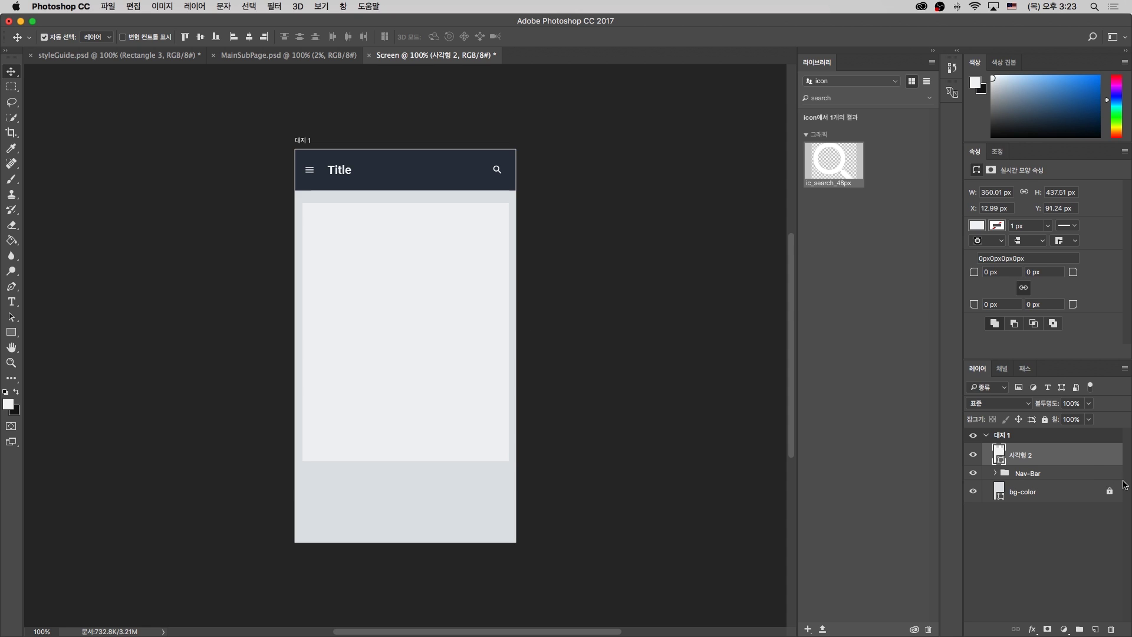
Apply a Multiply drop shadow to the card rectangle with 22% opacity, 90° angle, 3 px distance, 2% spread and 5 px size
double_click(1077, 462)
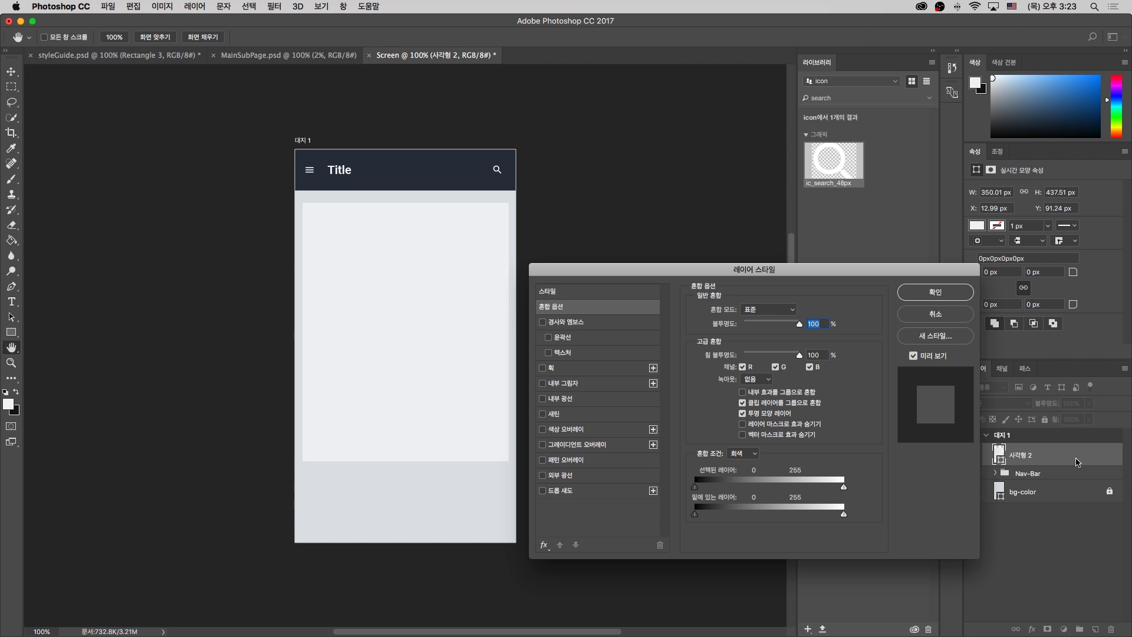
click(933, 316)
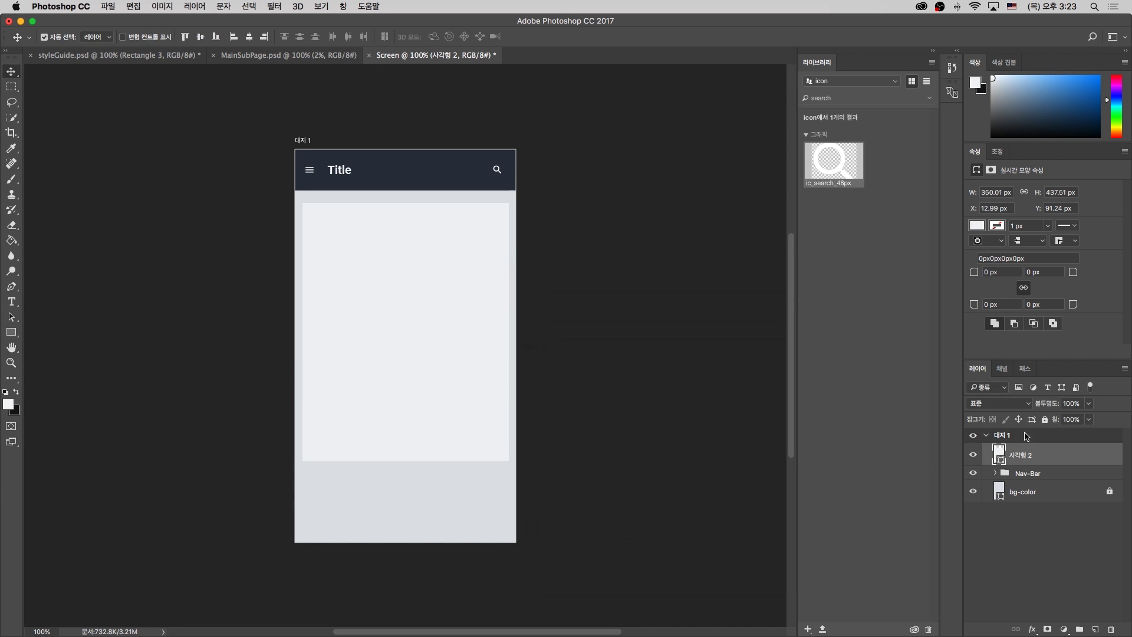
double_click(1070, 460)
drag(818, 275, 825, 232)
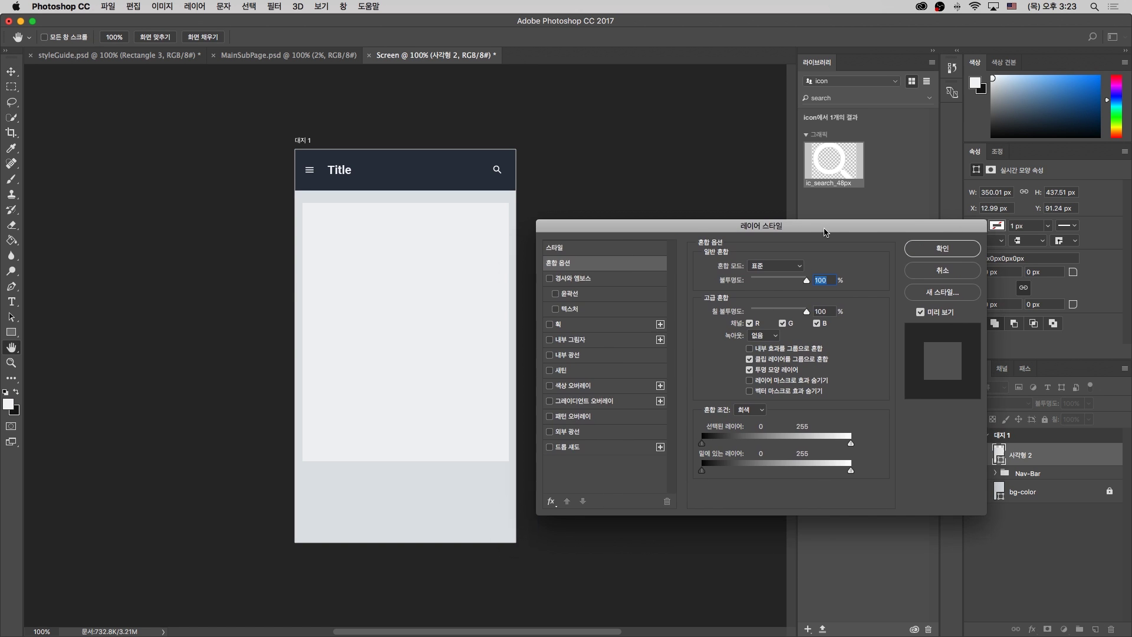
click(566, 449)
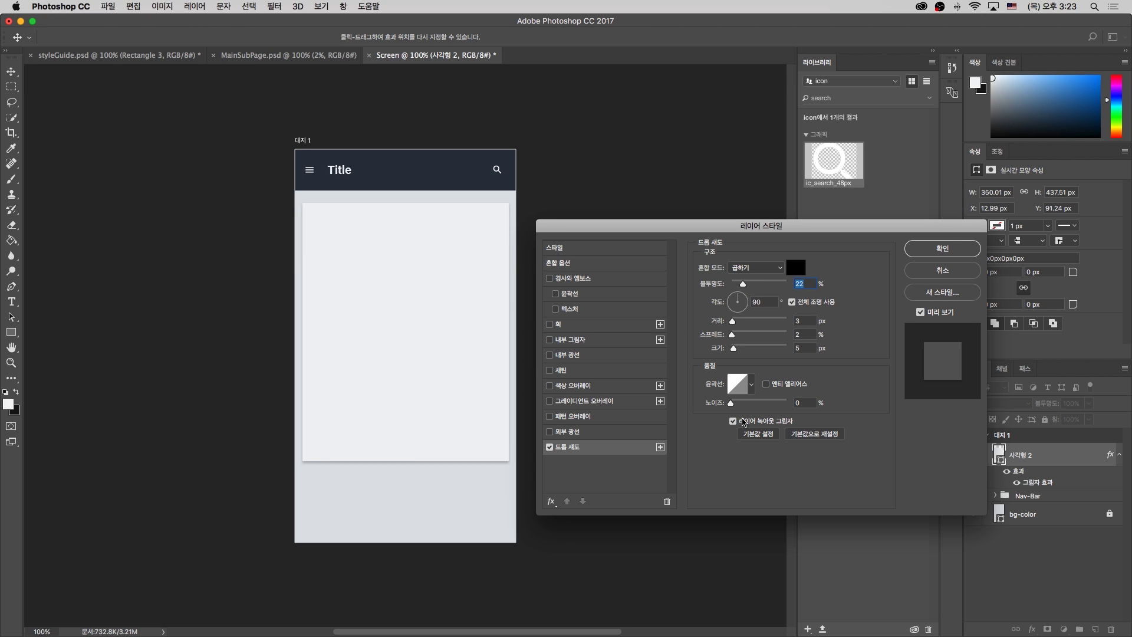
click(959, 251)
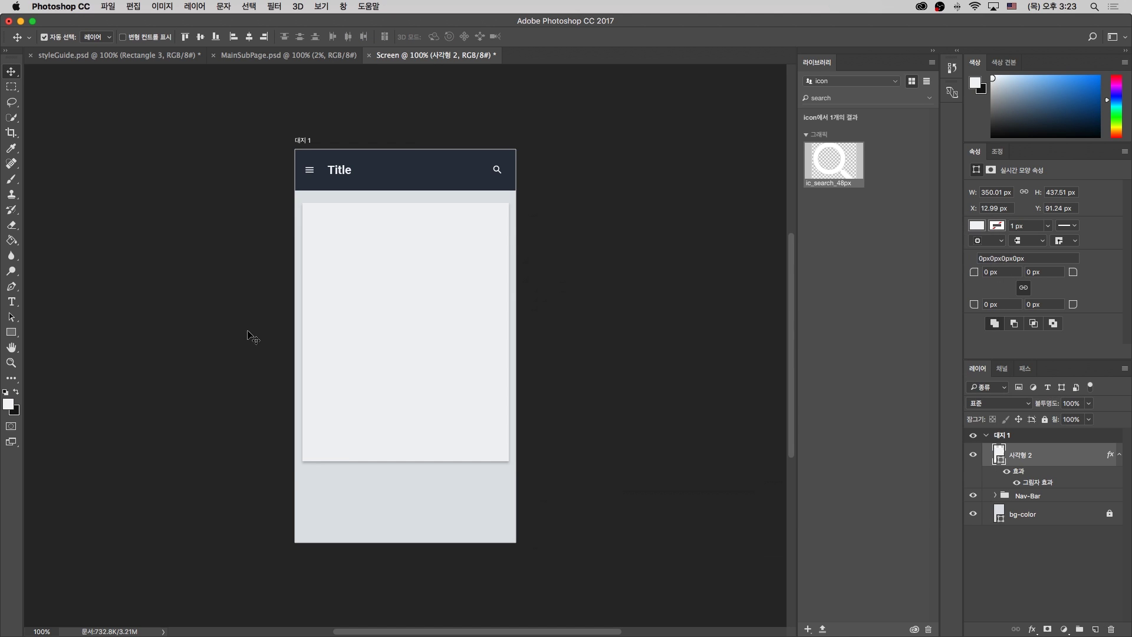
click(556, 305)
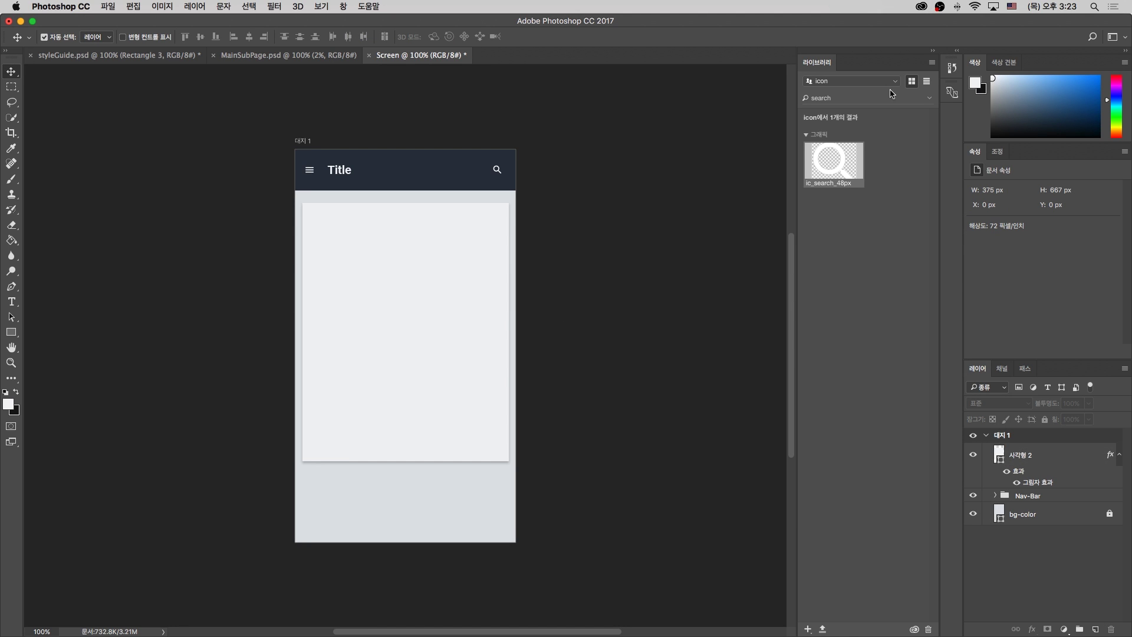
Place the Bold, 14px sample from the unfiltered Typography library as editable text in the card at X 66 px, Y 149 px
click(930, 99)
click(927, 112)
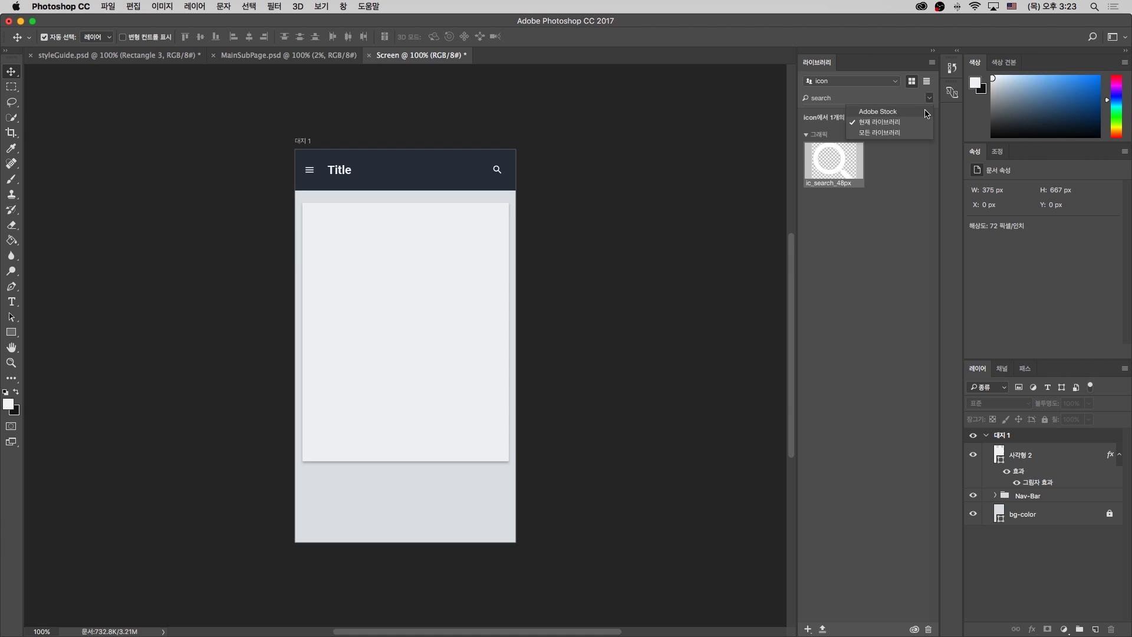
click(895, 82)
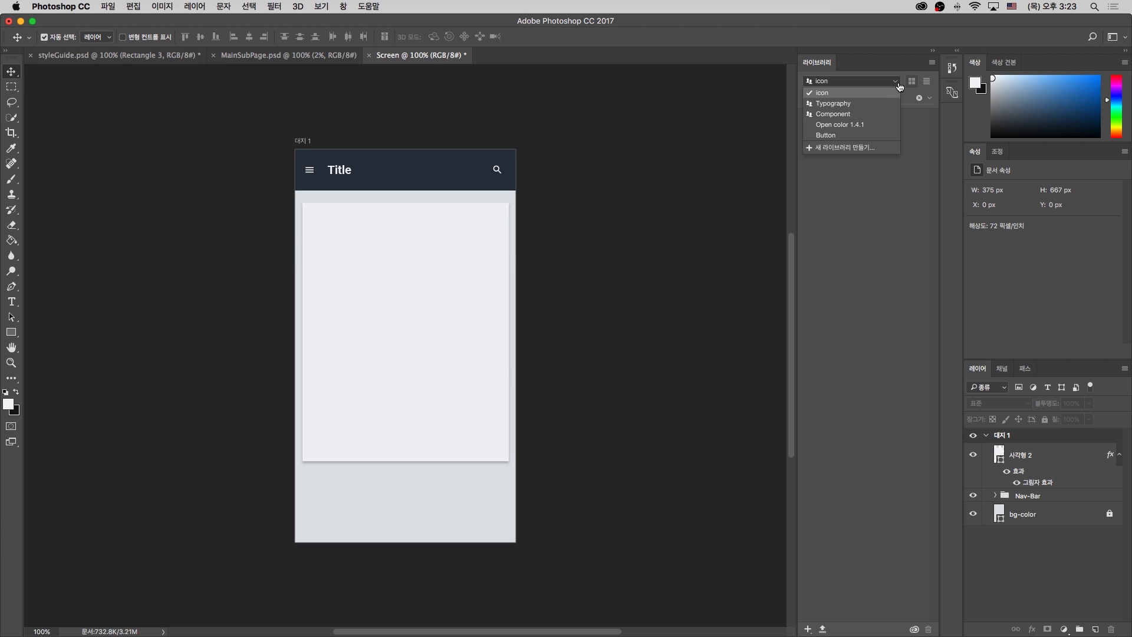
click(870, 103)
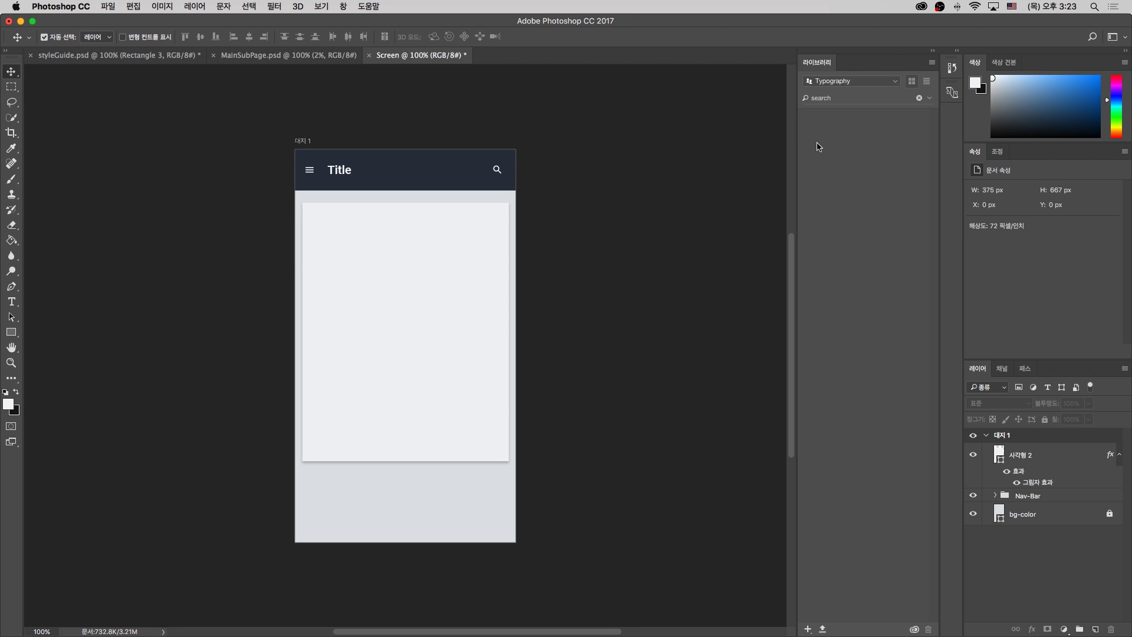
click(920, 99)
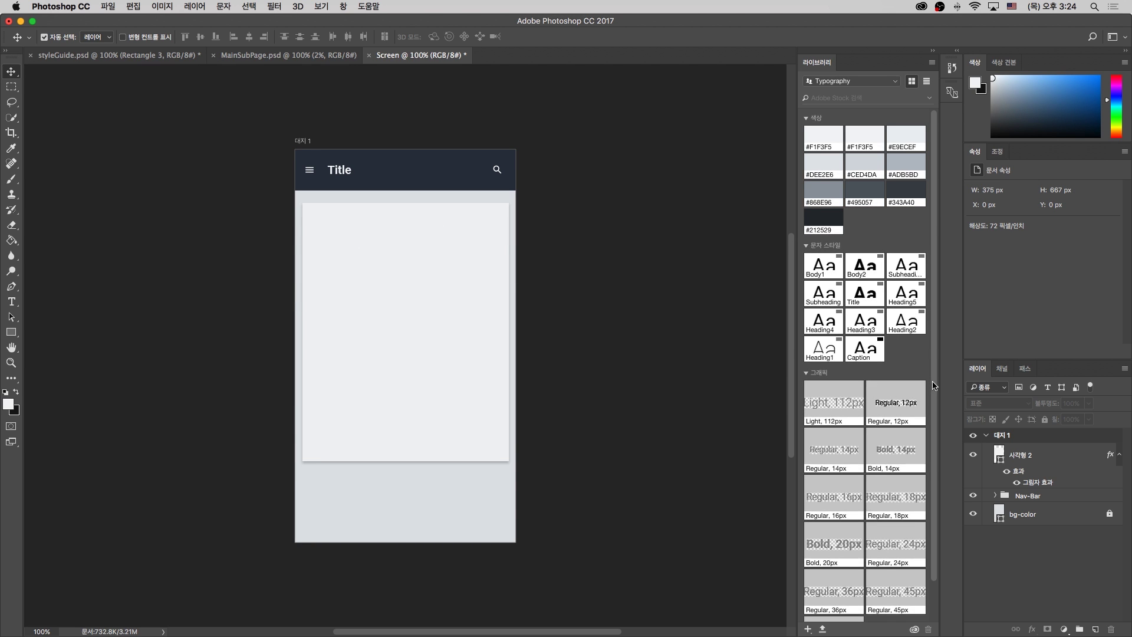
scroll(884, 460, down, 2)
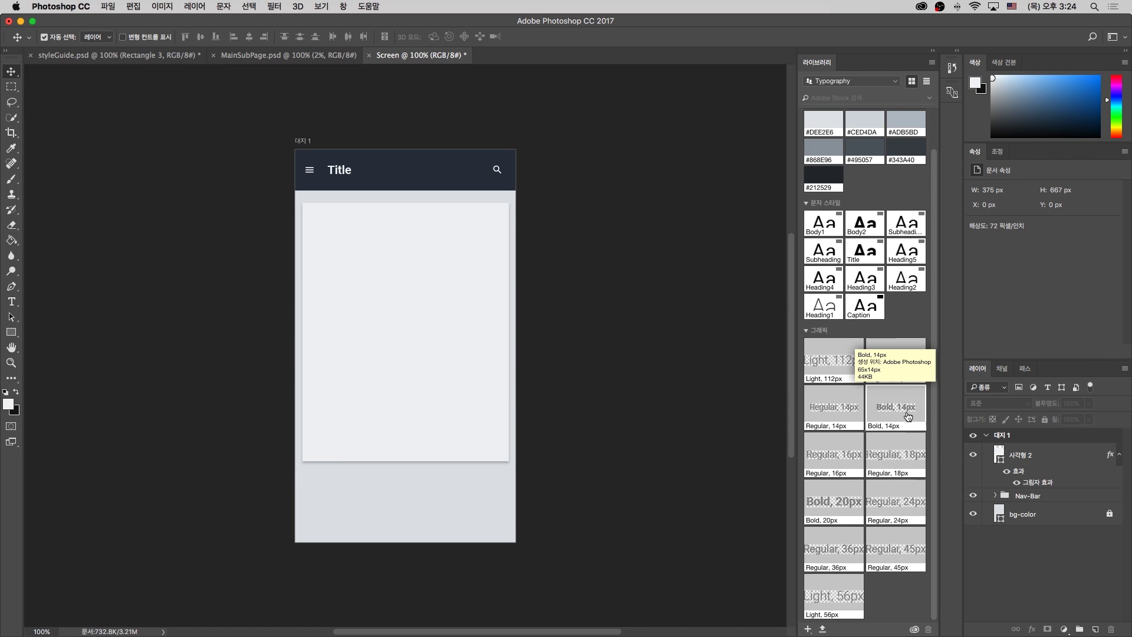
drag(895, 413, 353, 242)
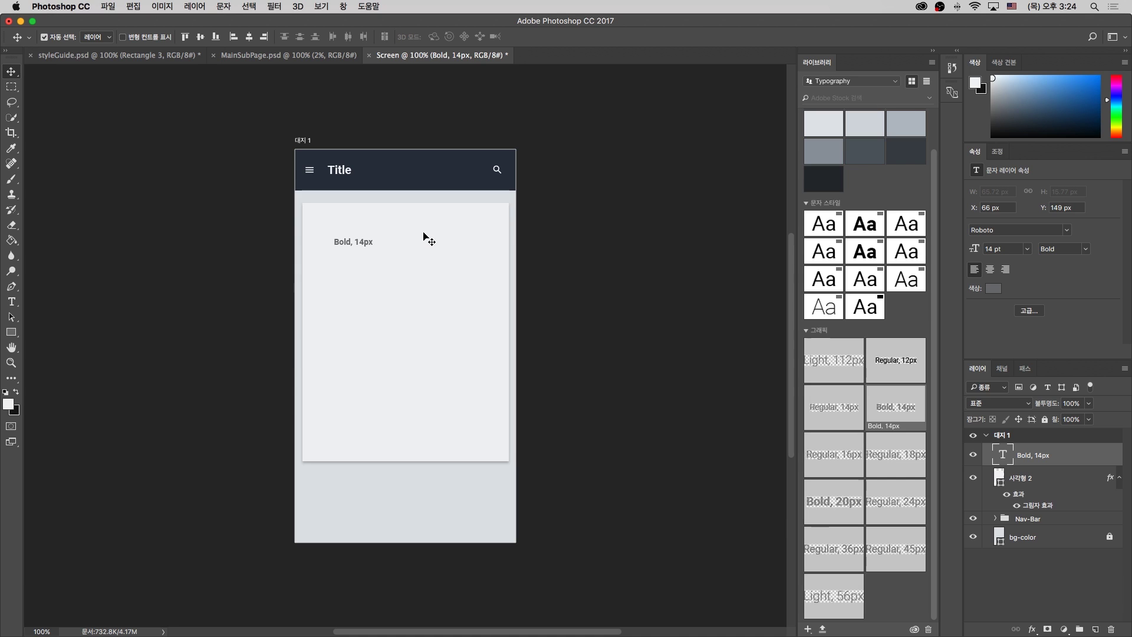
Try placing the Bold, 14px sample as a linked smart object below the first text, and delete that copy
drag(897, 426, 377, 329)
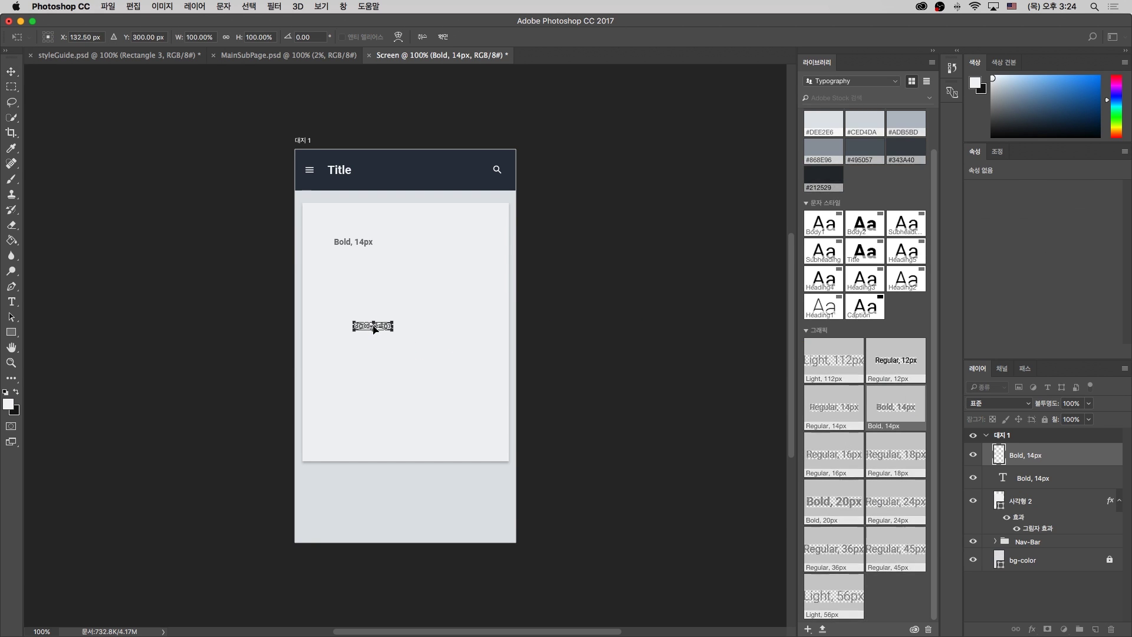
key(Return)
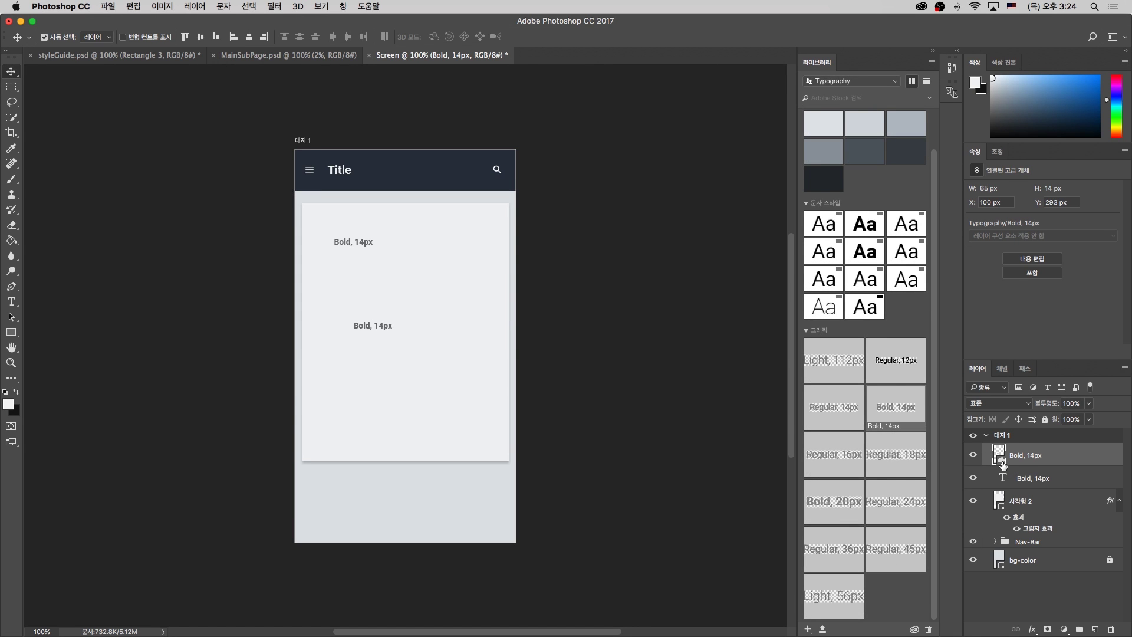
drag(361, 327, 346, 285)
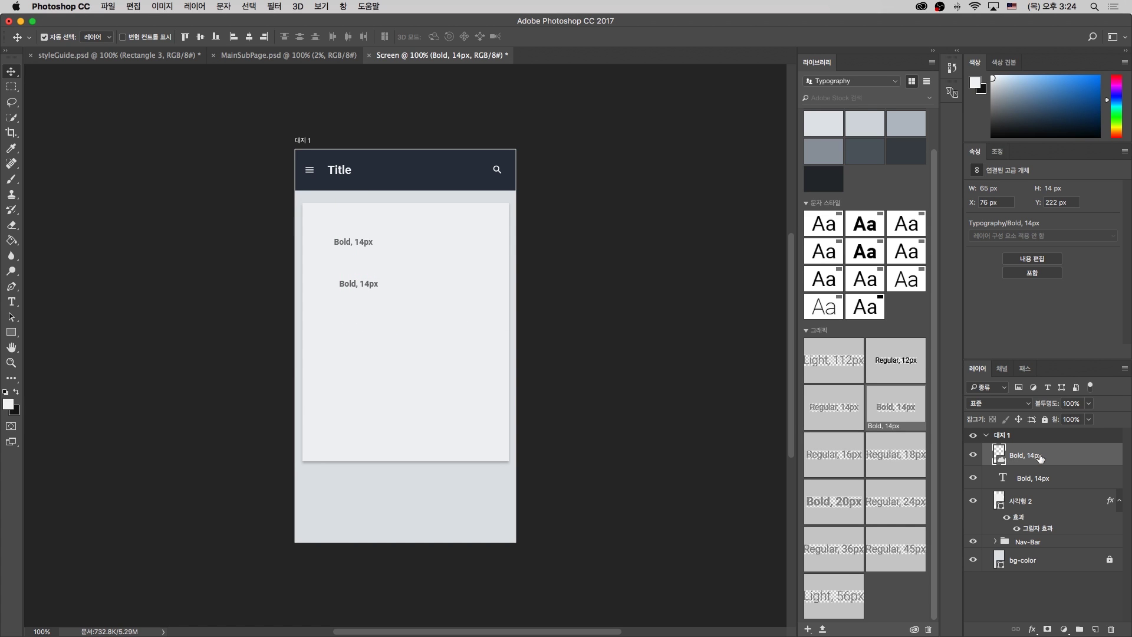
drag(353, 288, 384, 293)
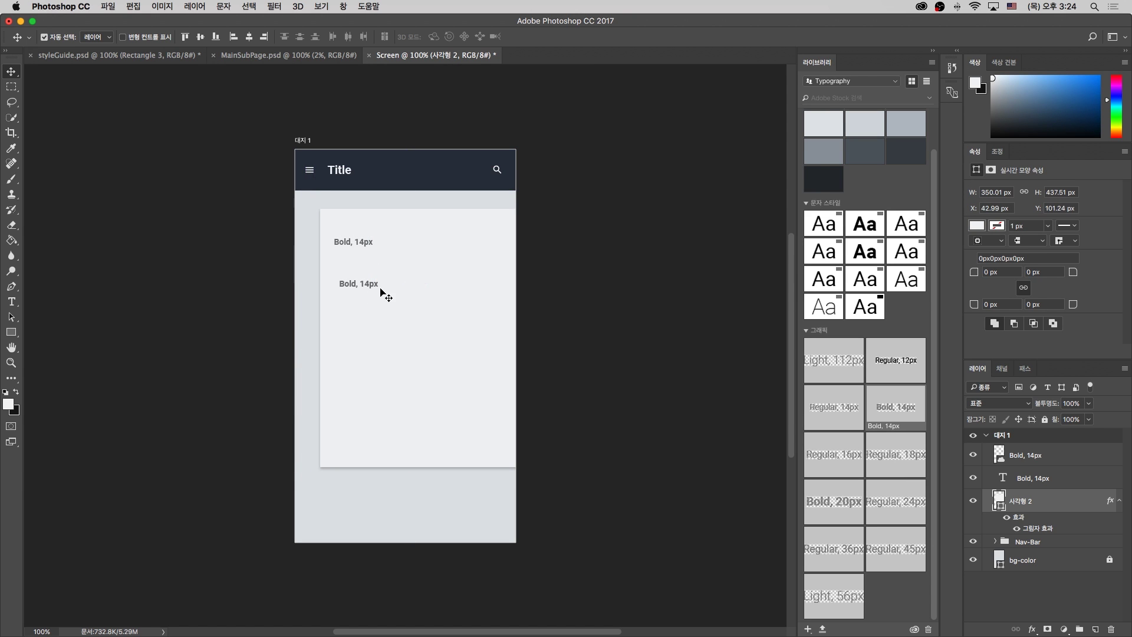
key(ctrl+z)
click(1110, 626)
click(648, 221)
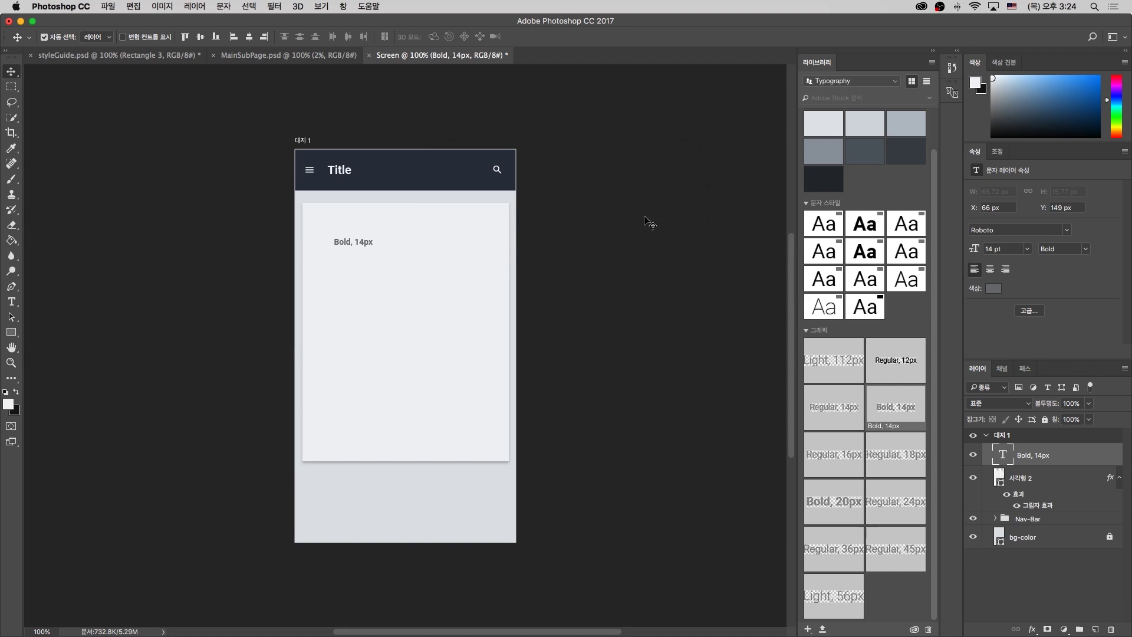
Move the Bold, 14px text to X 30 px, Y 114 px in the card's upper-left corner and change its wording to "SubTitle"
drag(368, 243, 346, 223)
click(12, 303)
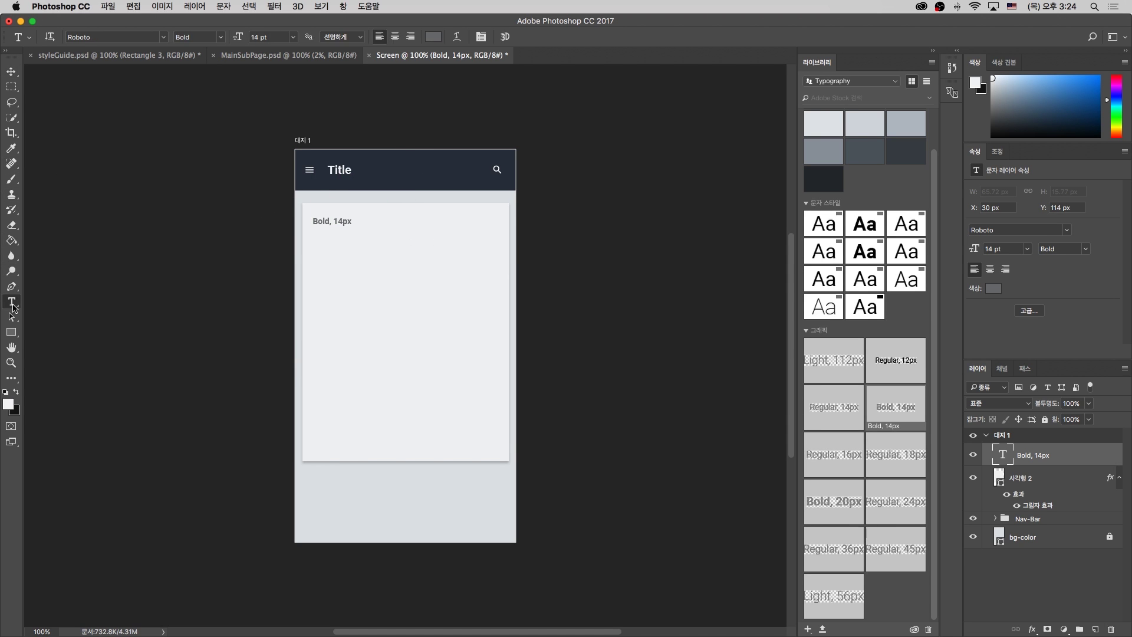
click(347, 221)
key(ctrl+a)
text(SubTitle)
key(super+Return)
click(12, 72)
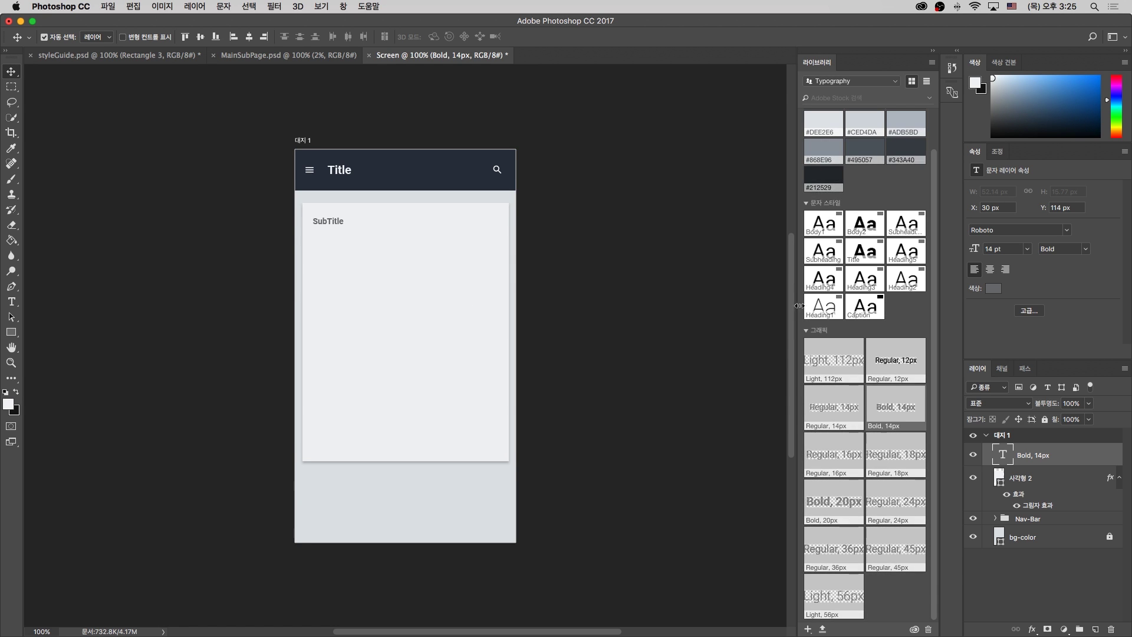
Place the Light, 112px text sample, change its wording to "2%" and position it below SubTitle at about X 44 px, Y 157 px
drag(843, 369, 361, 293)
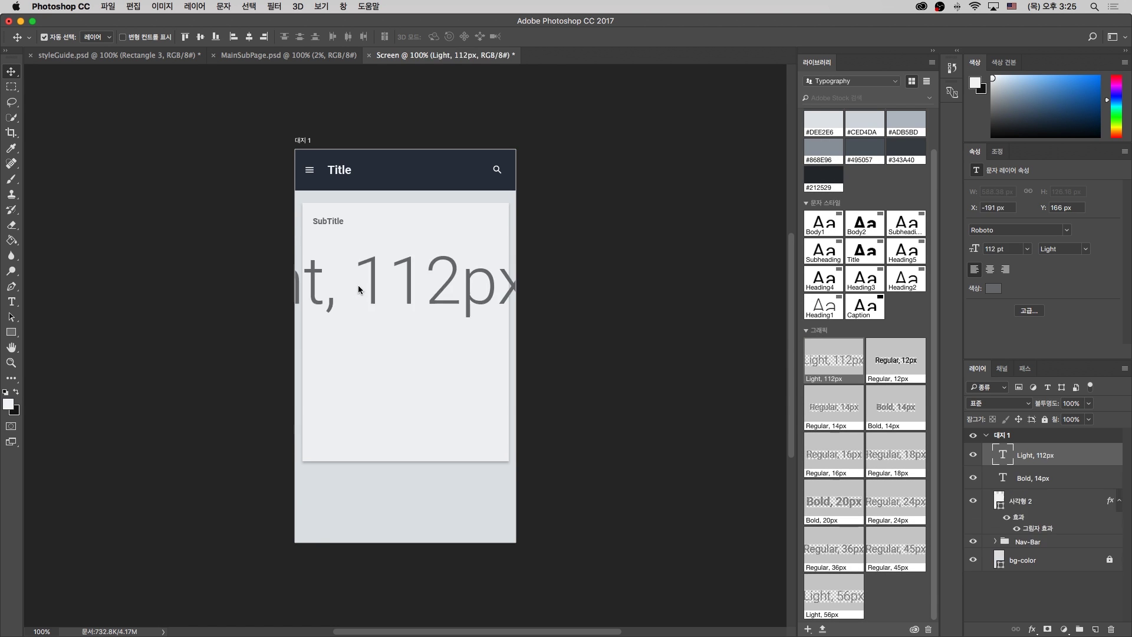
double_click(401, 296)
key(ctrl+a)
key(BackSpace)
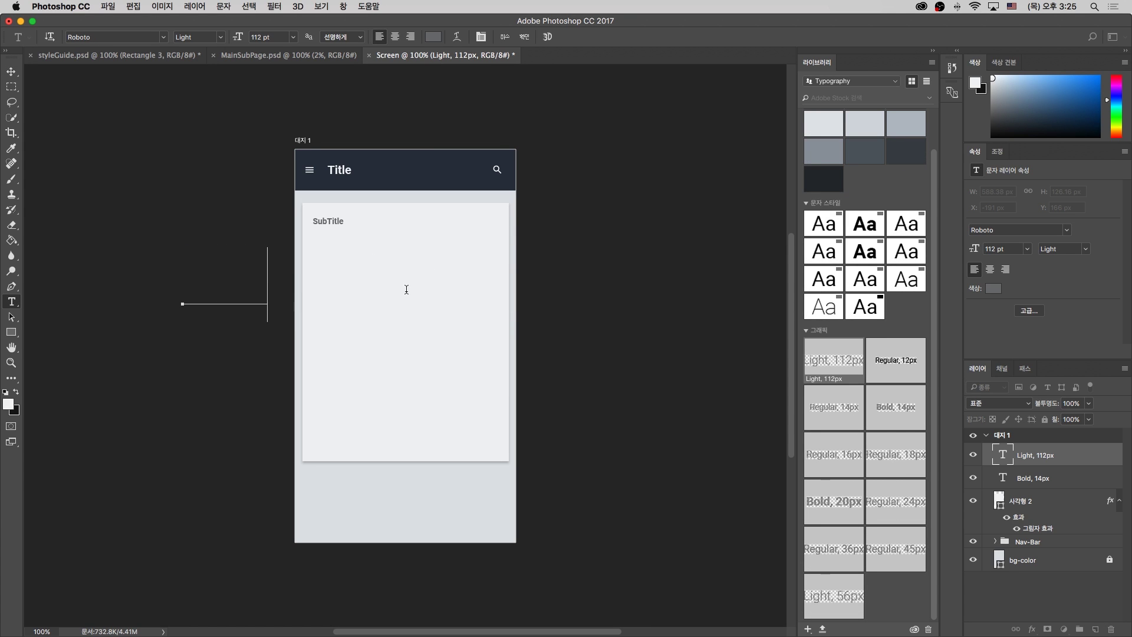
text(2%)
key(ctrl+Return)
key(v)
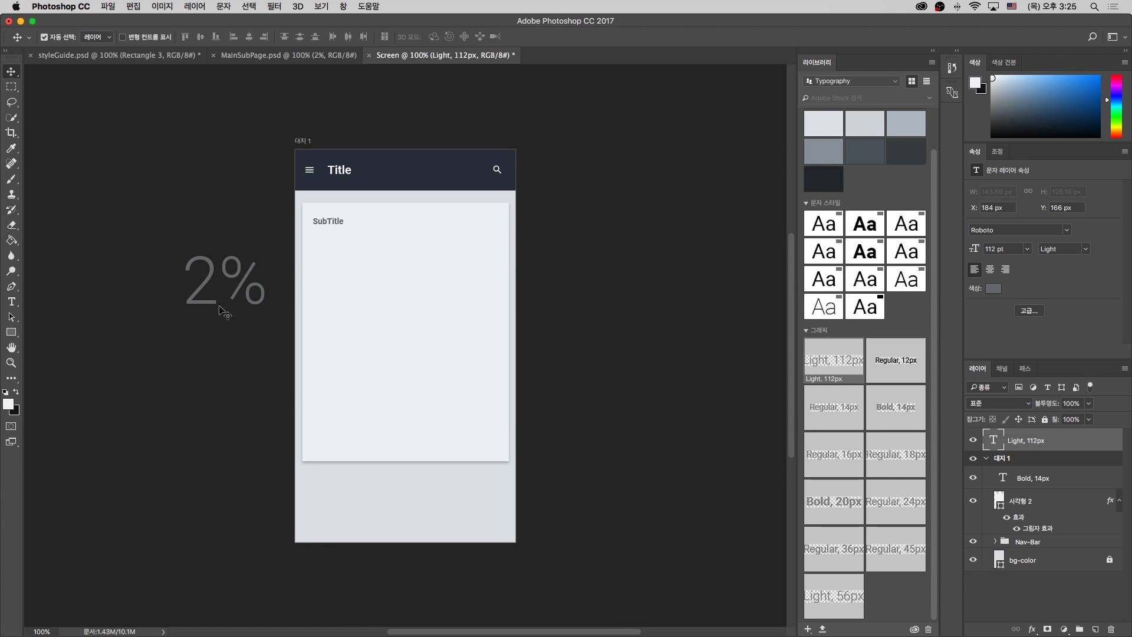
drag(243, 288, 381, 282)
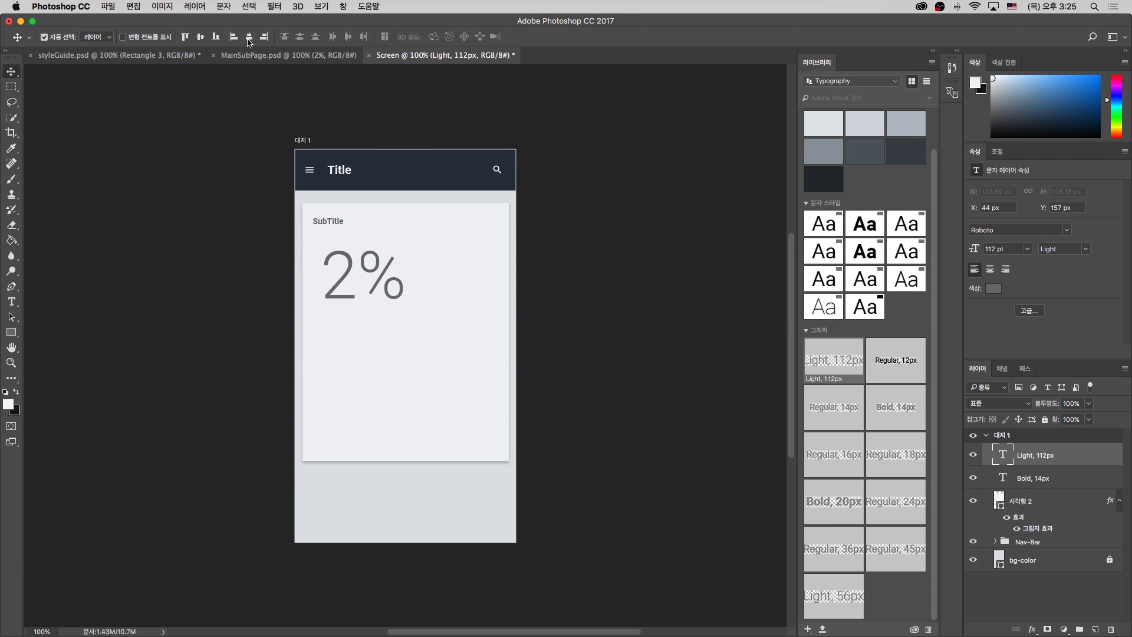
Colour the 2% text with Blue 07 from the Open color 1.4.1 library
click(893, 81)
click(872, 128)
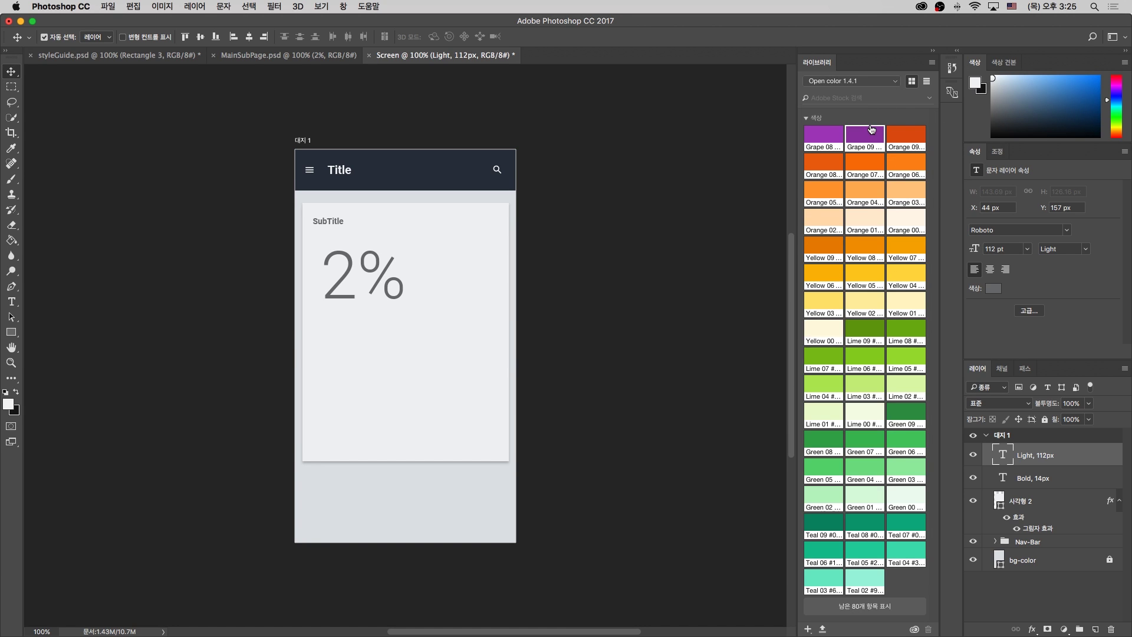
click(873, 607)
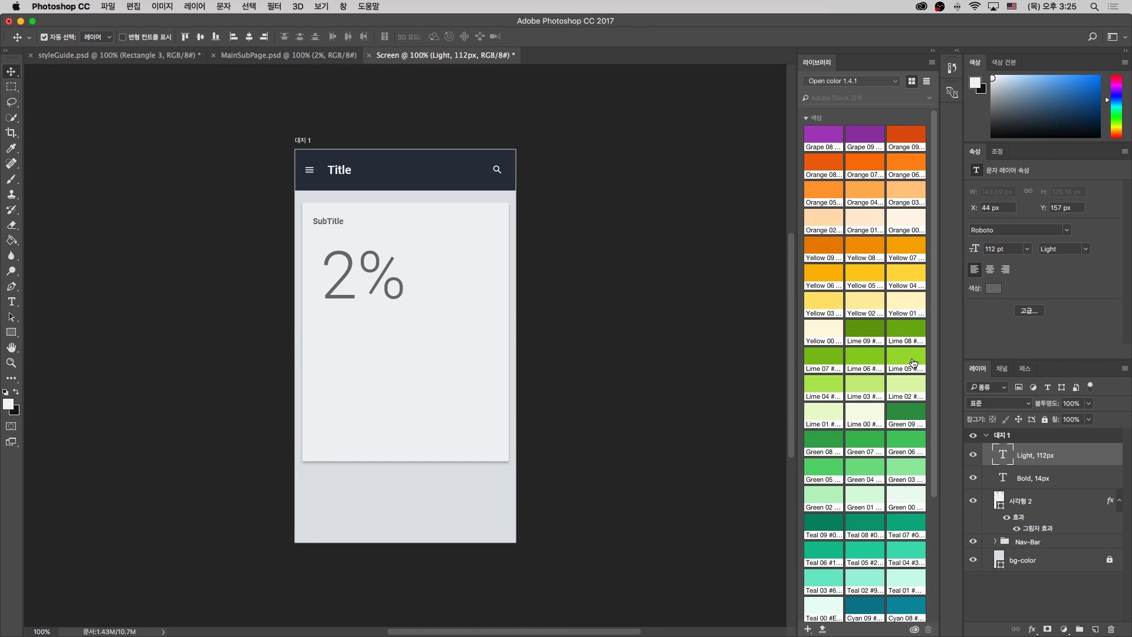
drag(937, 298, 935, 433)
click(872, 394)
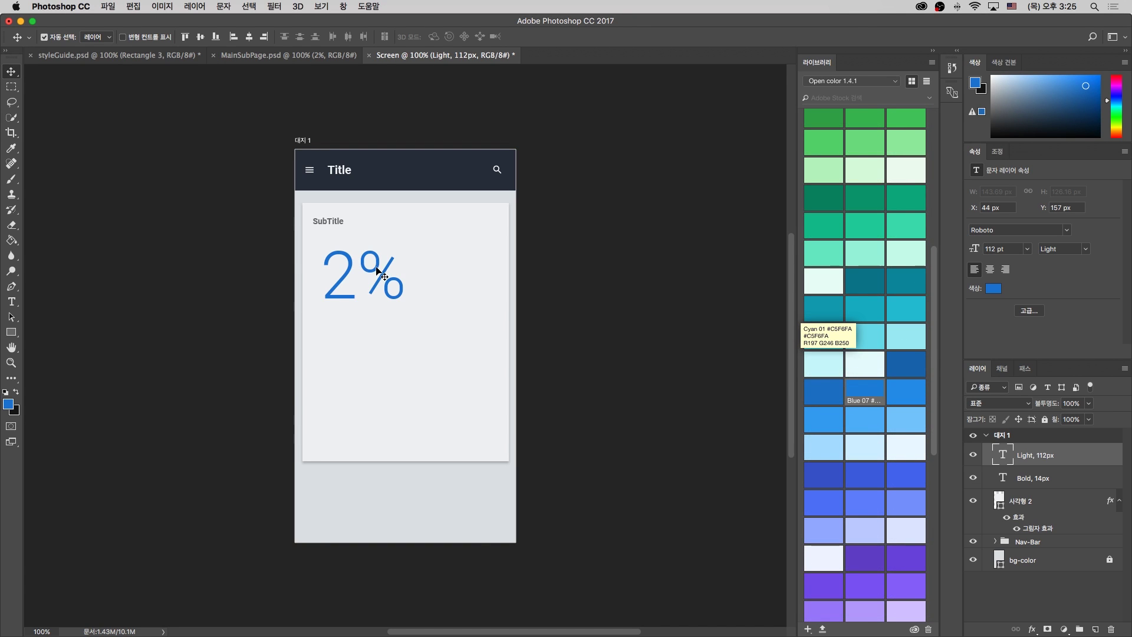
click(551, 277)
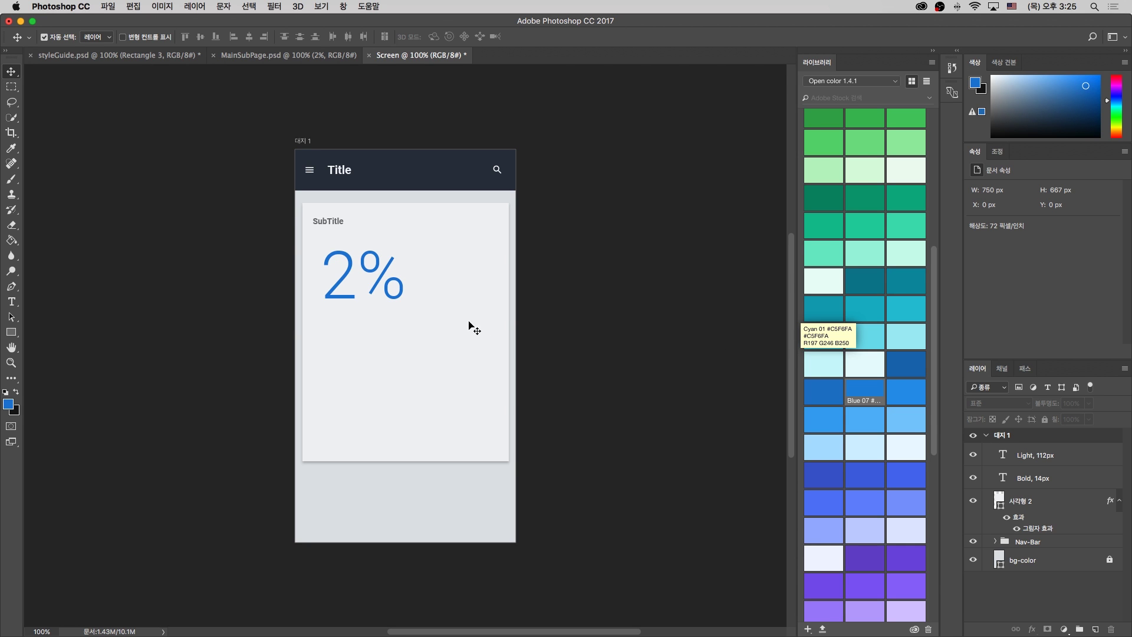
Stack the Regular, 12px and Regular, 14px samples from the Typography library beside the 2% text and duplicate the pair just below
click(849, 82)
click(843, 102)
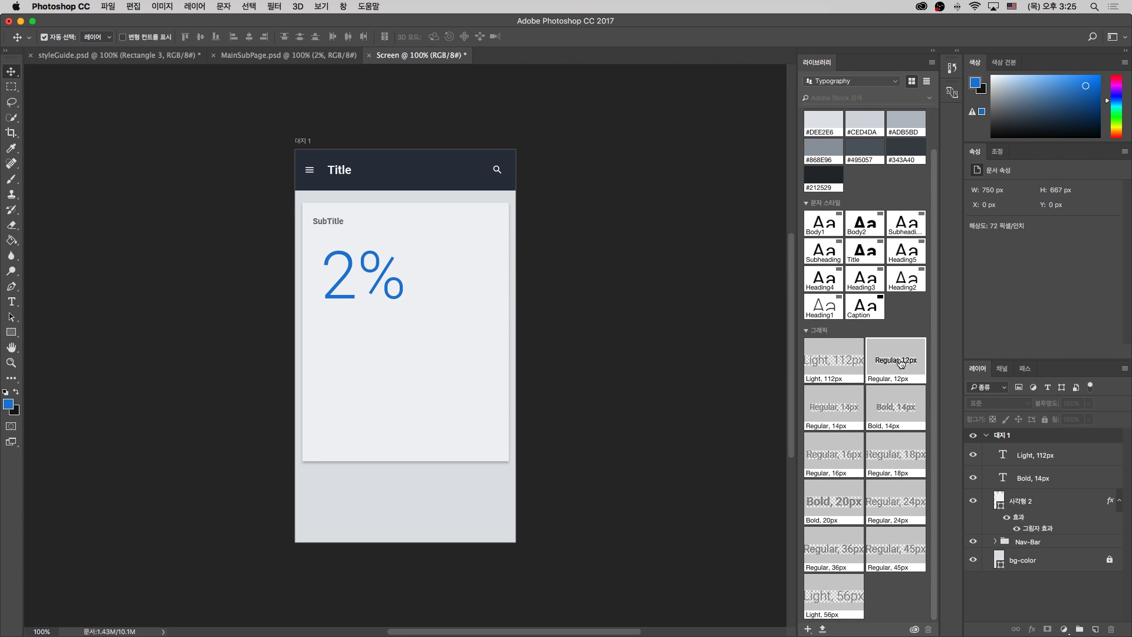
drag(918, 361, 453, 263)
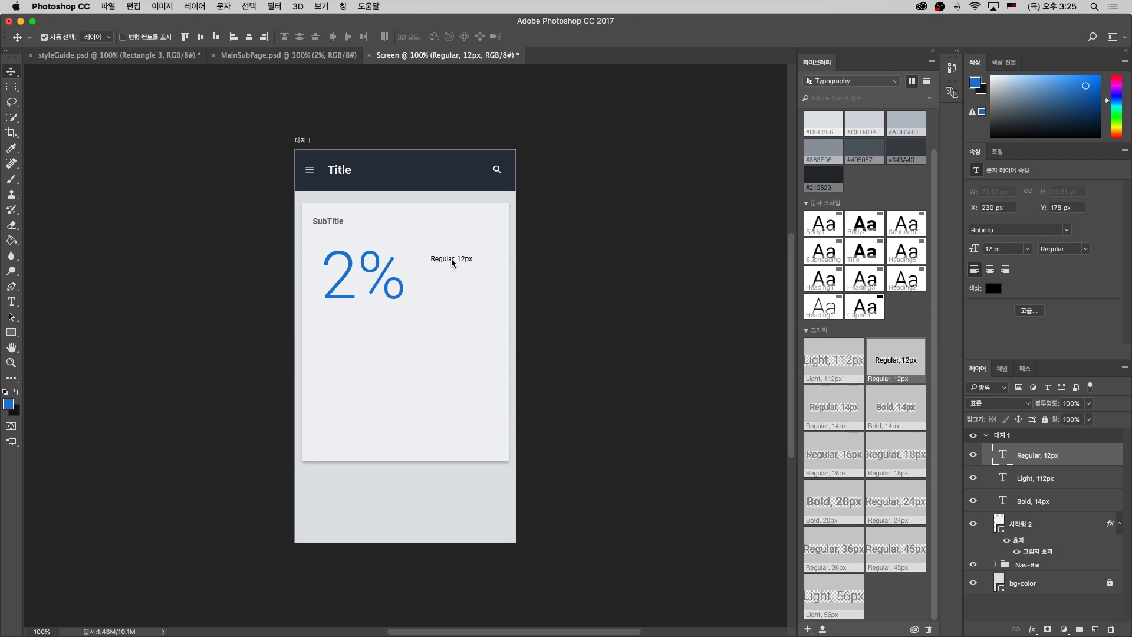
drag(840, 413, 442, 286)
shift+click(448, 259)
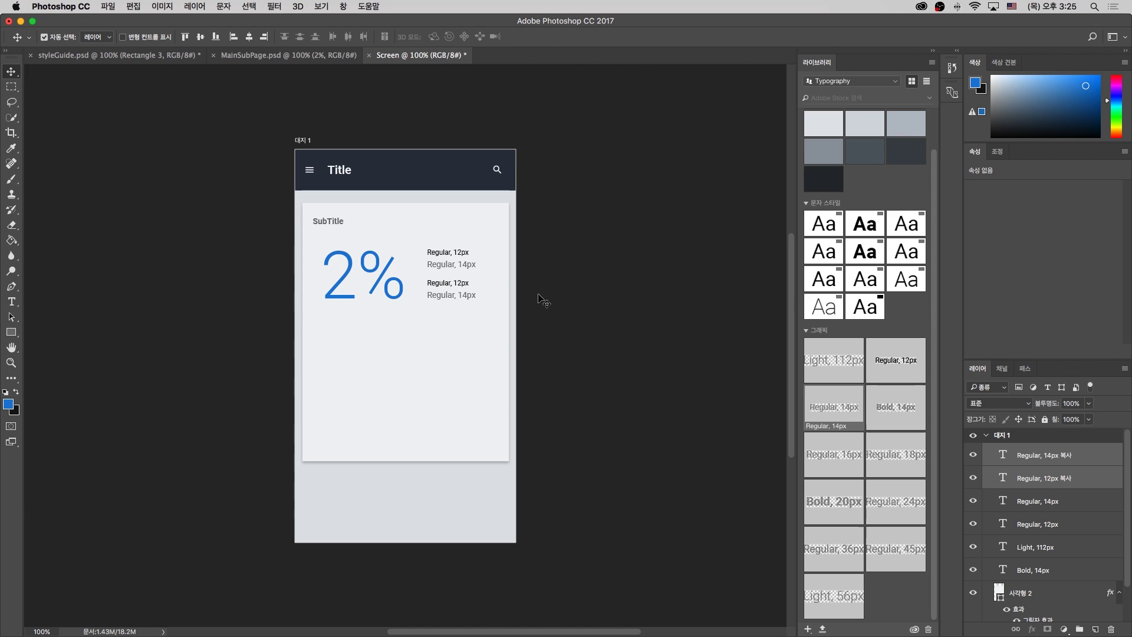
click(544, 300)
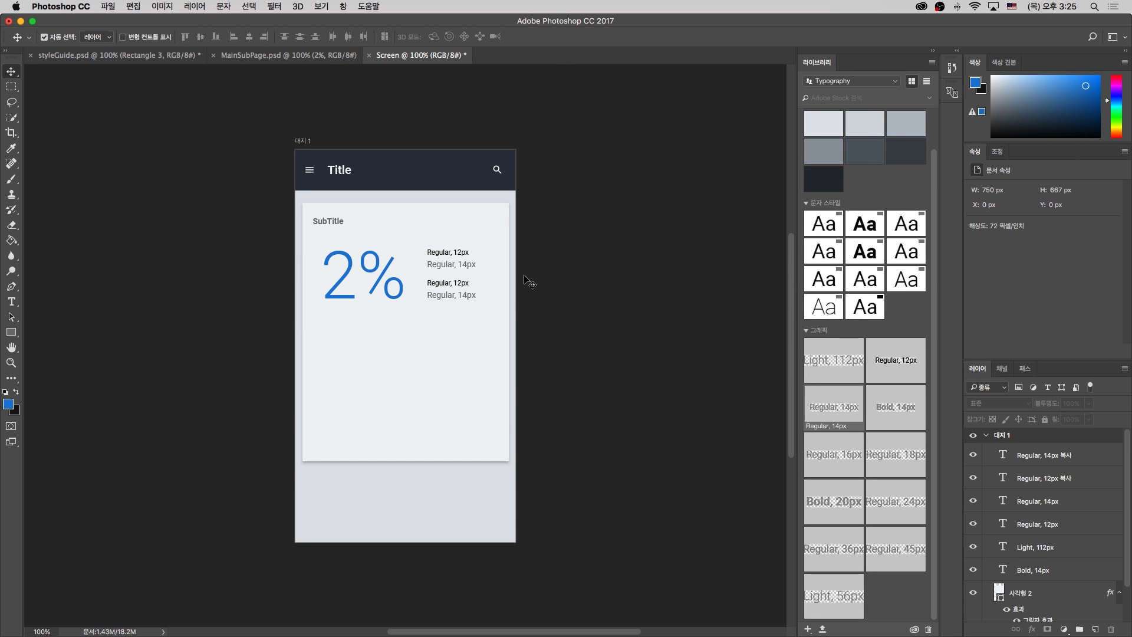
Place Chart.svg as an embedded object in the card and move it below the 2% text at X 42 px, Y 288 px
click(419, 407)
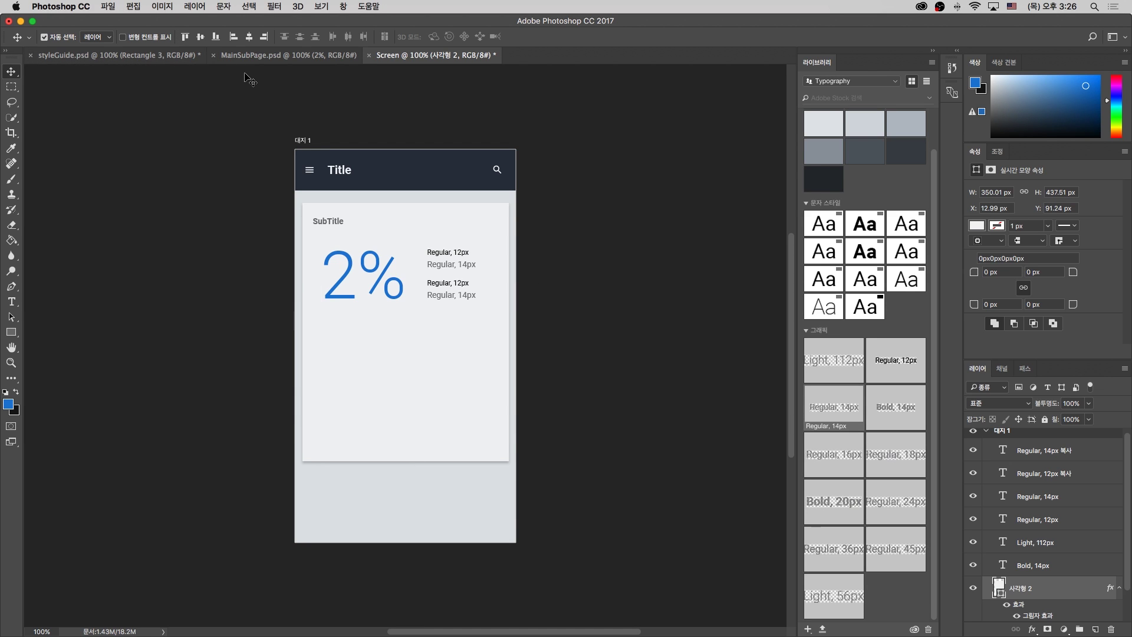
click(110, 7)
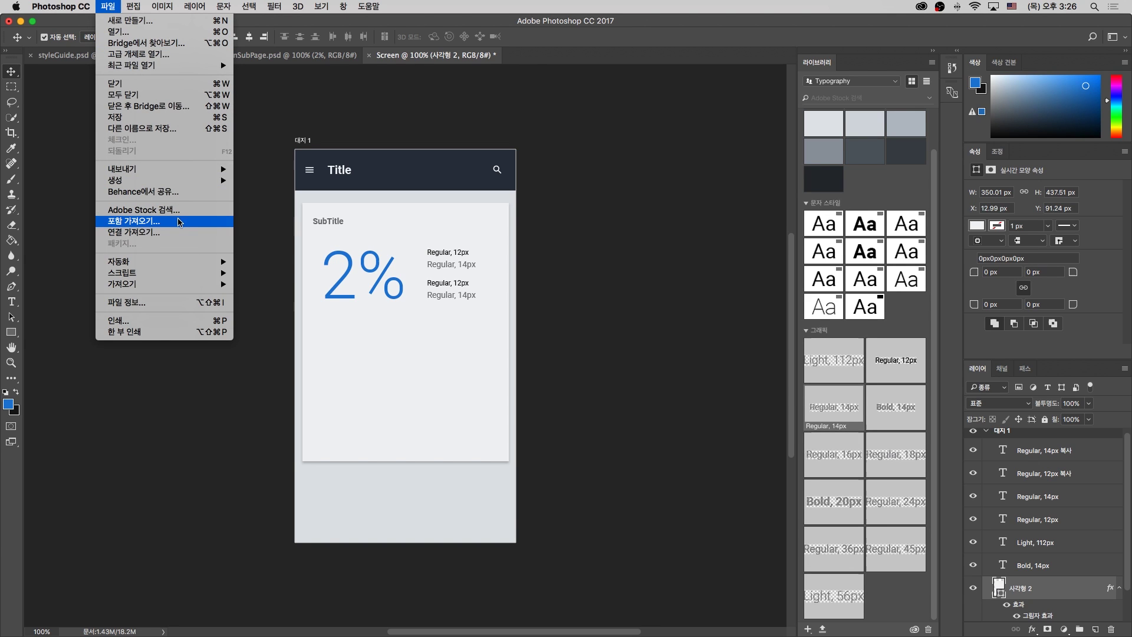
click(131, 222)
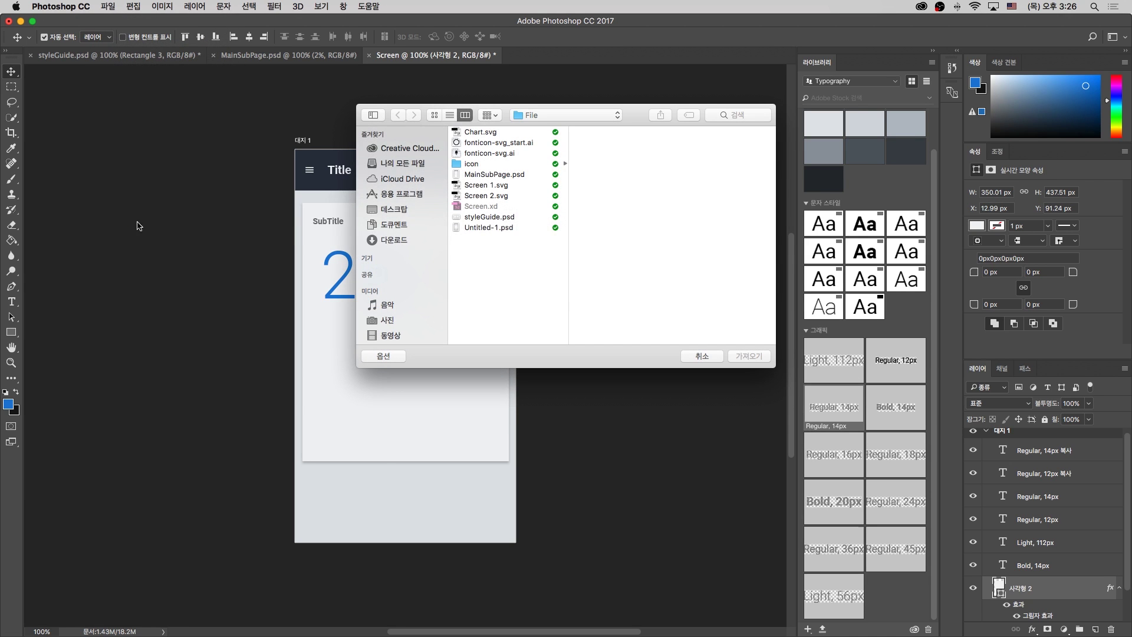
click(477, 133)
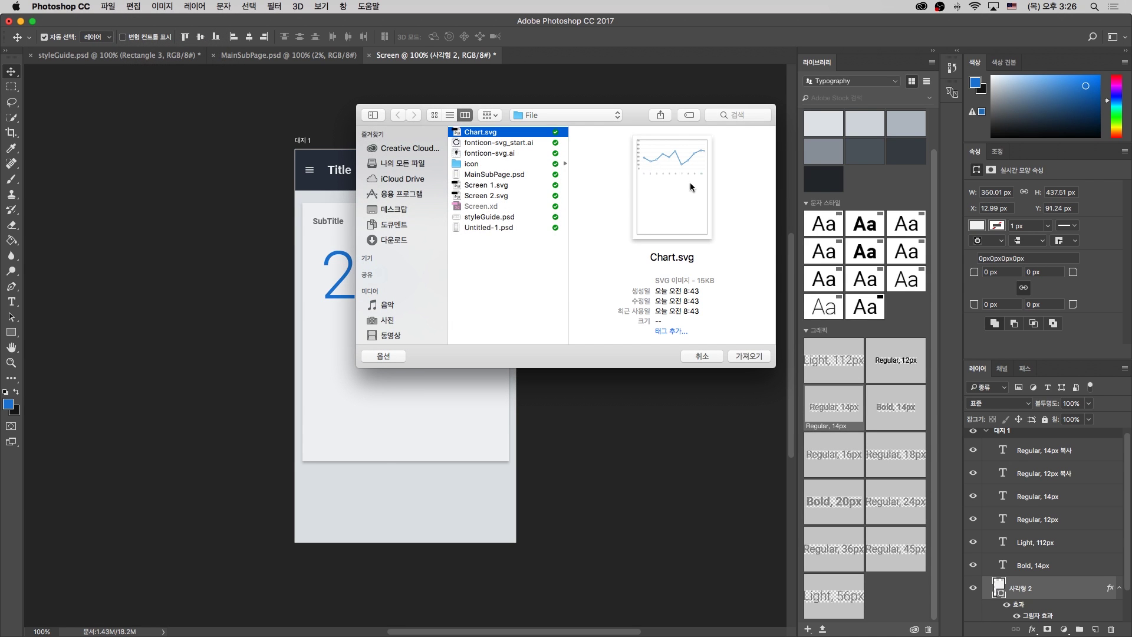
click(746, 355)
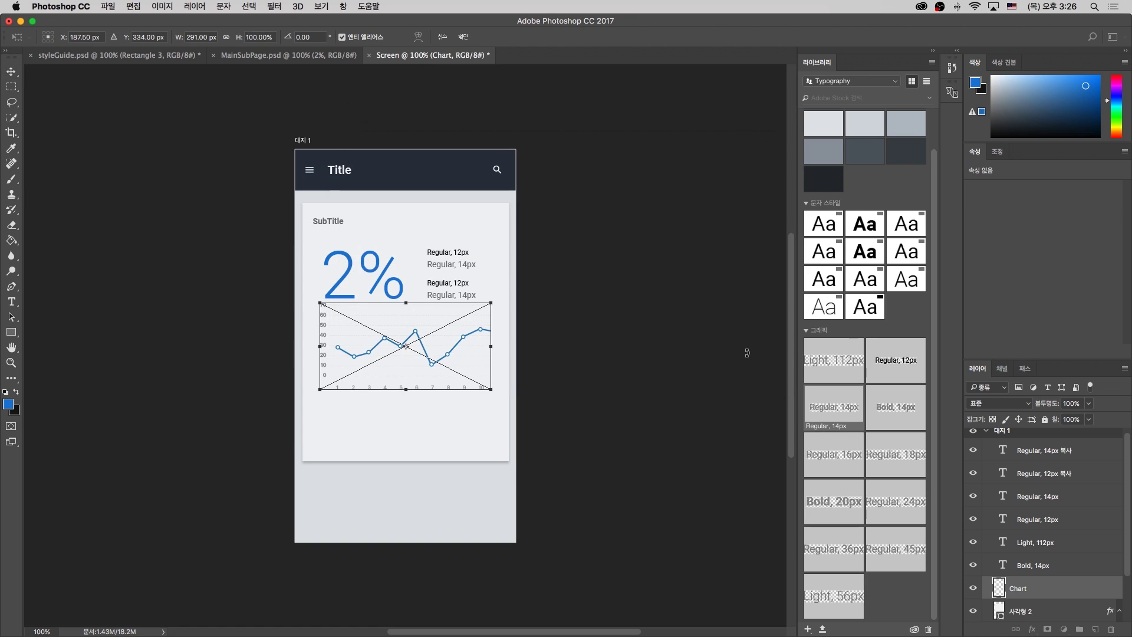
drag(453, 348, 456, 365)
key(Return)
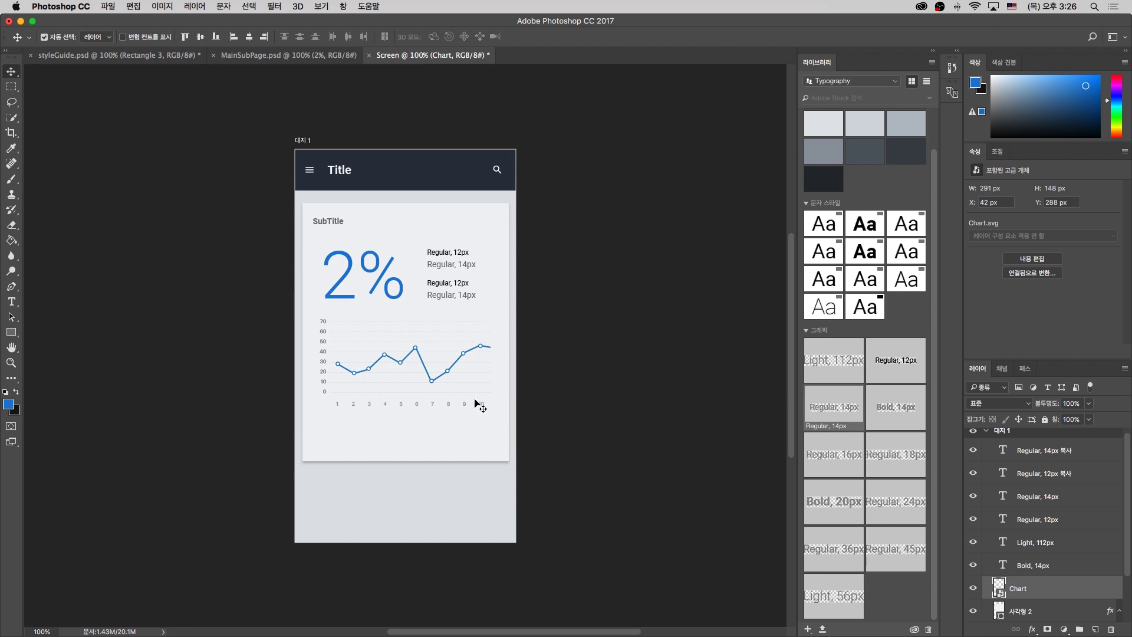
Shorten the card rectangle by raising its bottom edge to just below the chart's number axis
click(475, 457)
key(ctrl+t)
drag(407, 461, 408, 425)
key(Return)
click(453, 451)
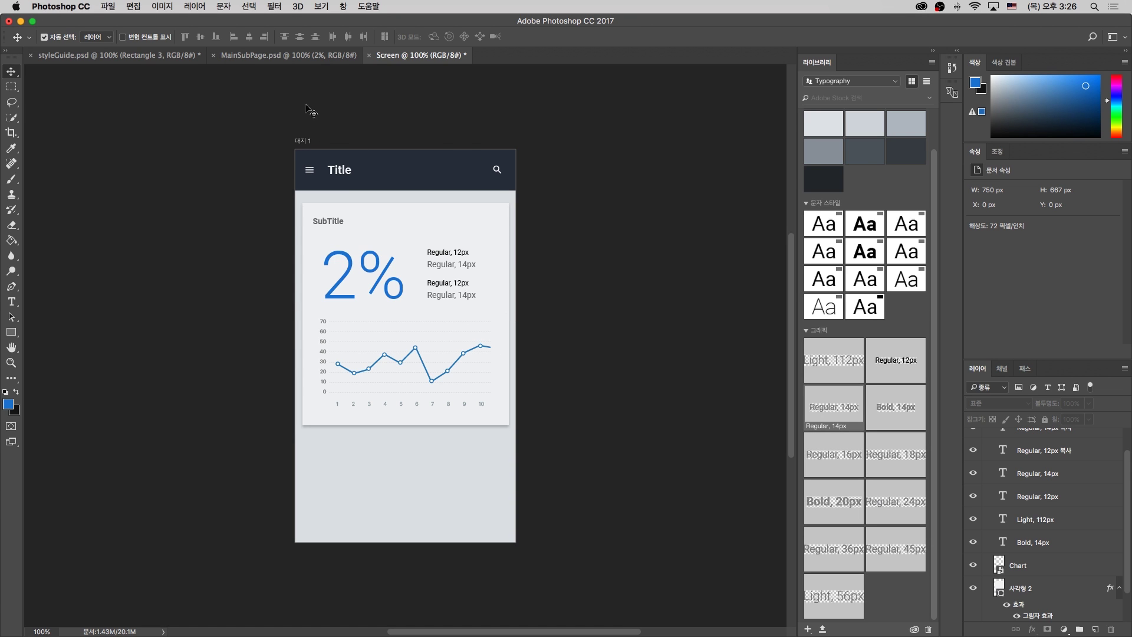
Switch to MainSubPage.psd and examine the Screen 1 and Screen 2 artboards and the Move and Artboard tool choices
click(306, 58)
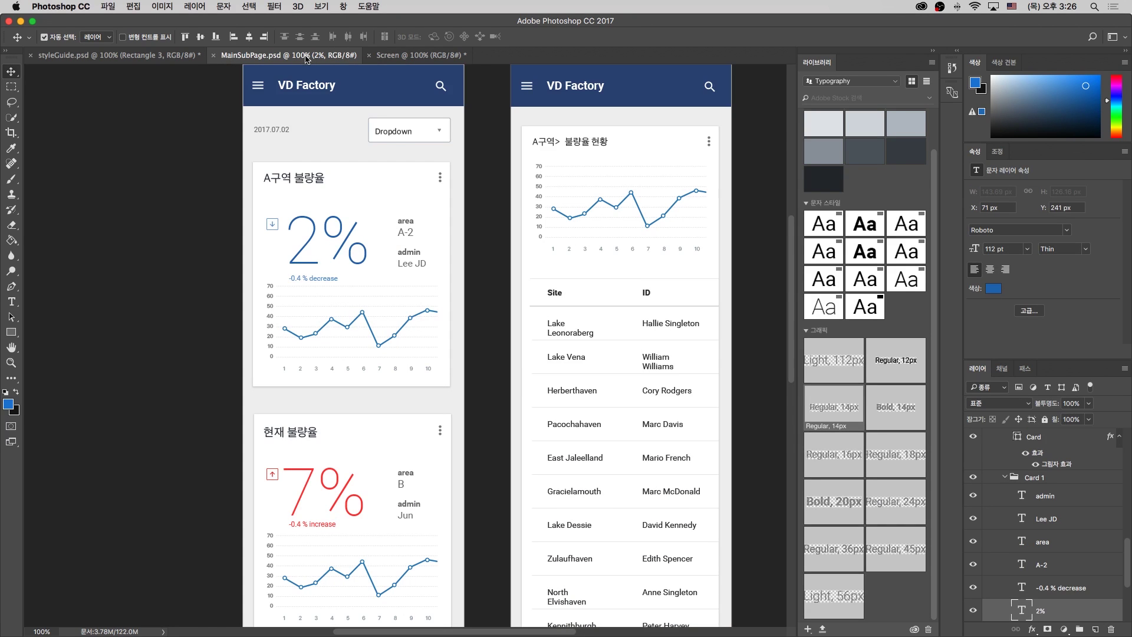
drag(492, 229, 486, 270)
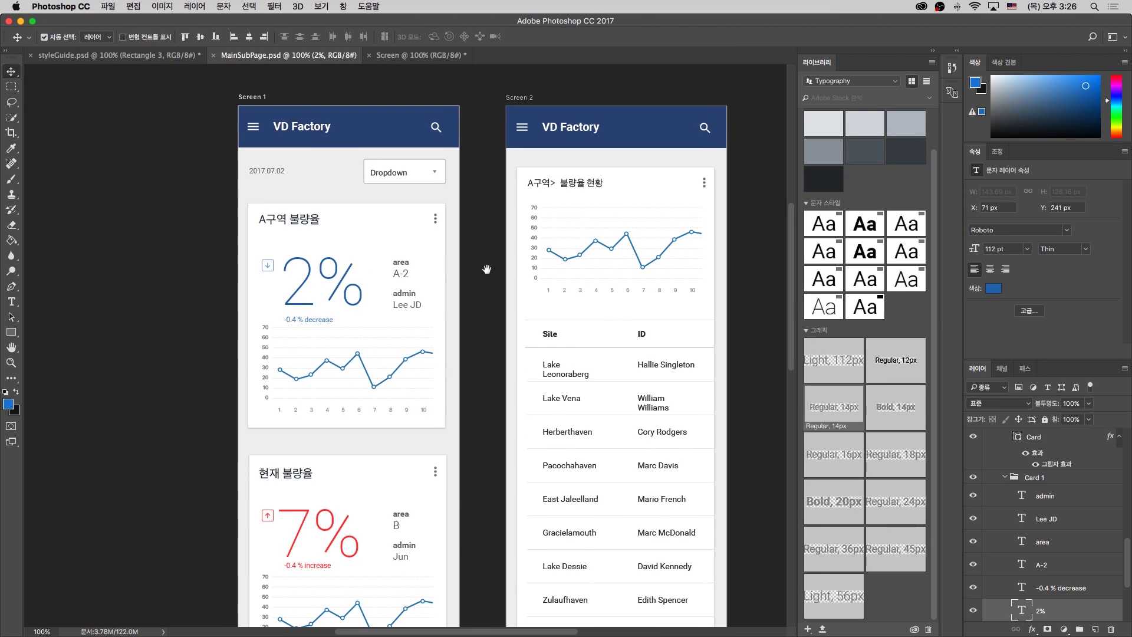
click(257, 100)
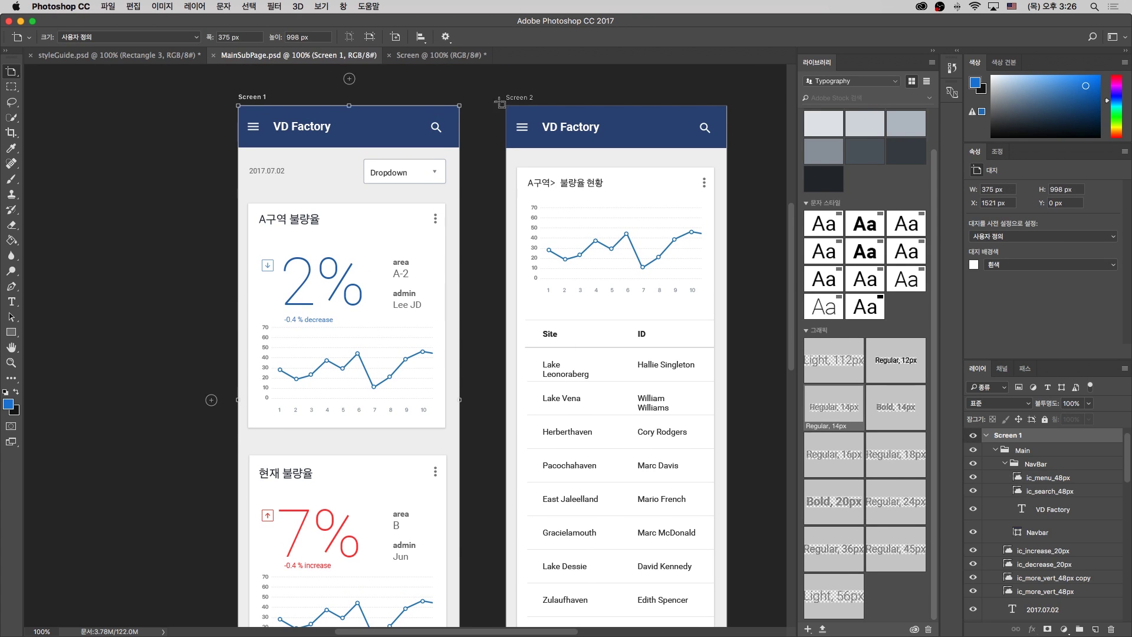
click(530, 101)
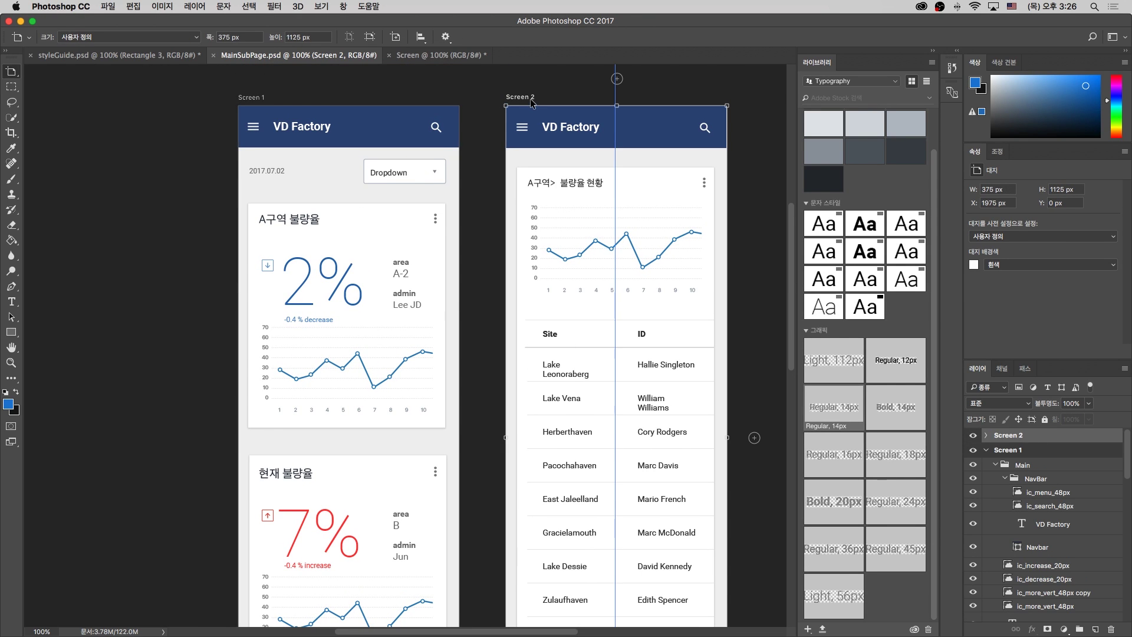
click(264, 101)
right_click(11, 71)
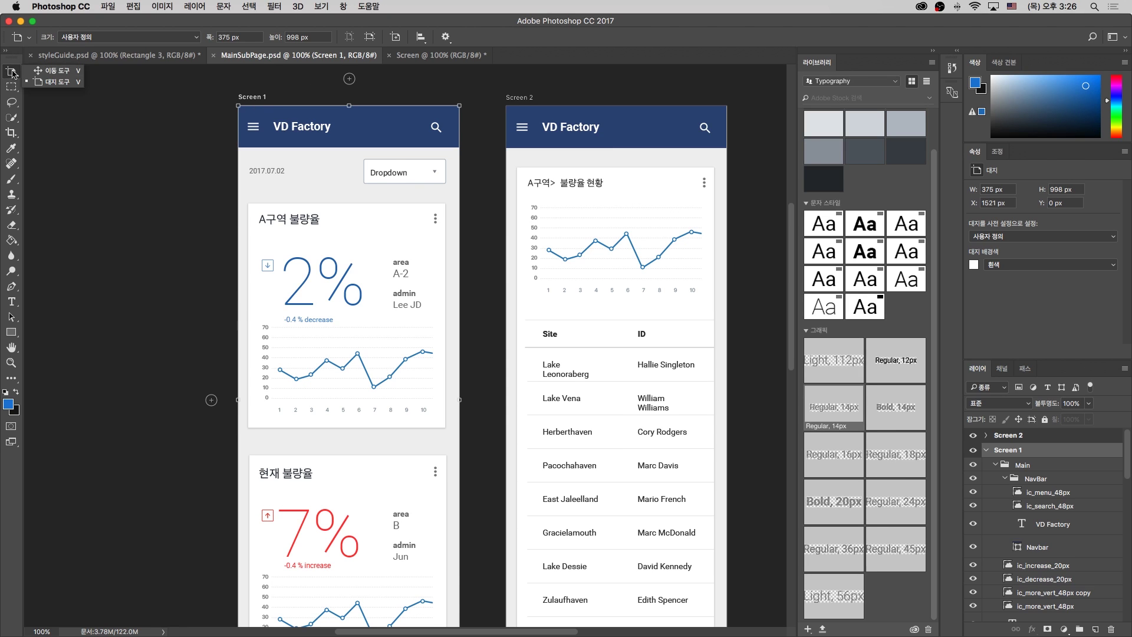
click(47, 76)
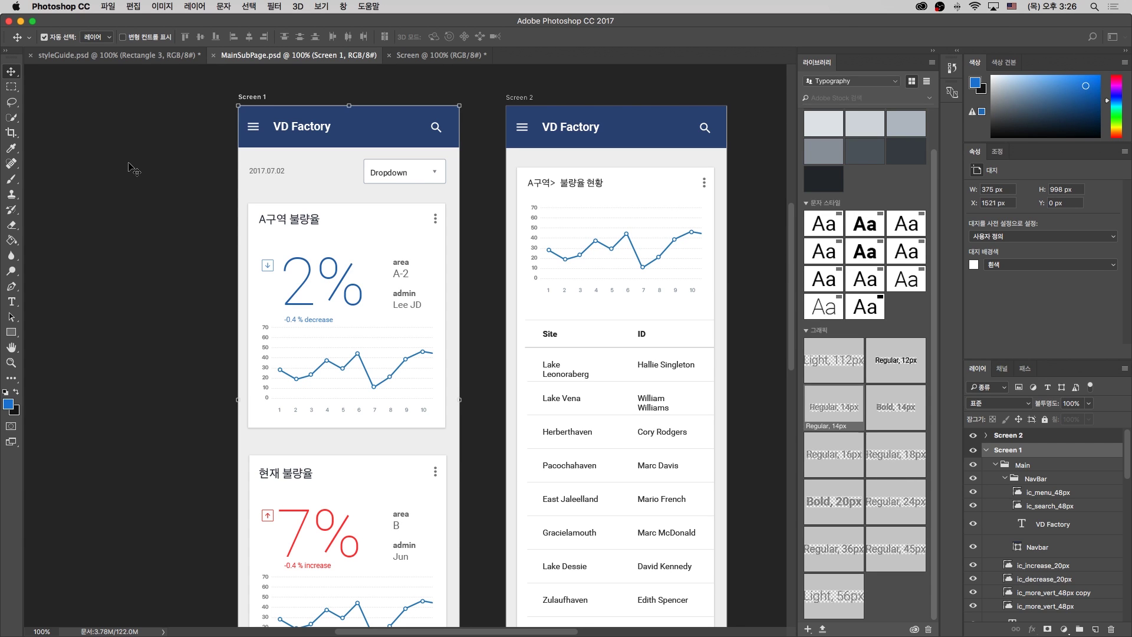
click(154, 157)
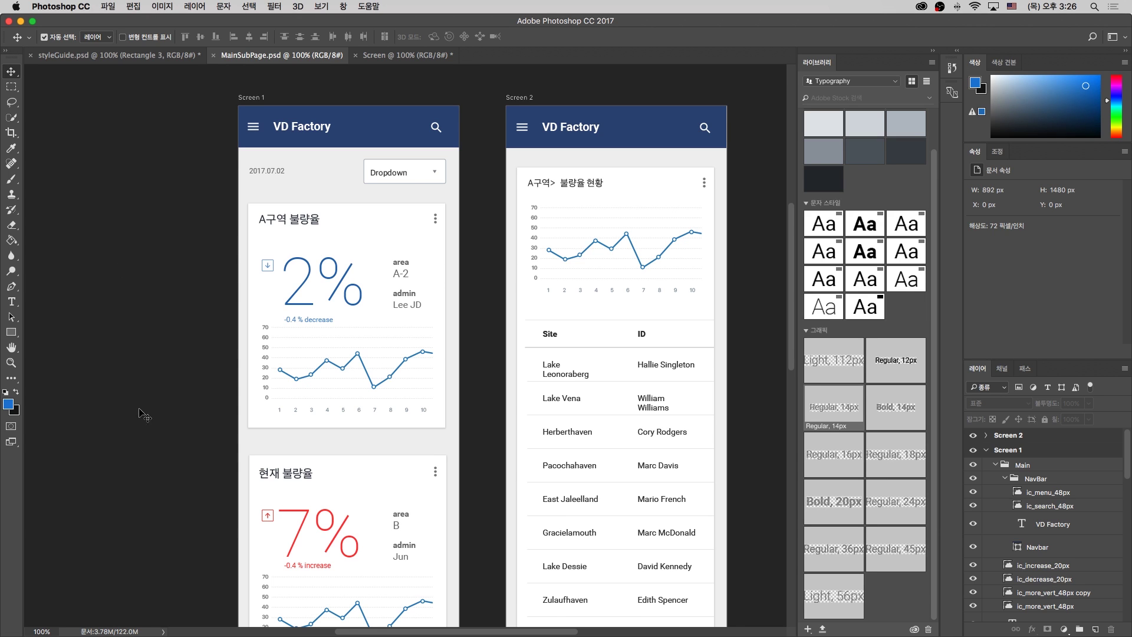
mouse_move(154, 454)
mouse_down()
mouse_move(156, 374)
mouse_move(163, 457)
mouse_up()
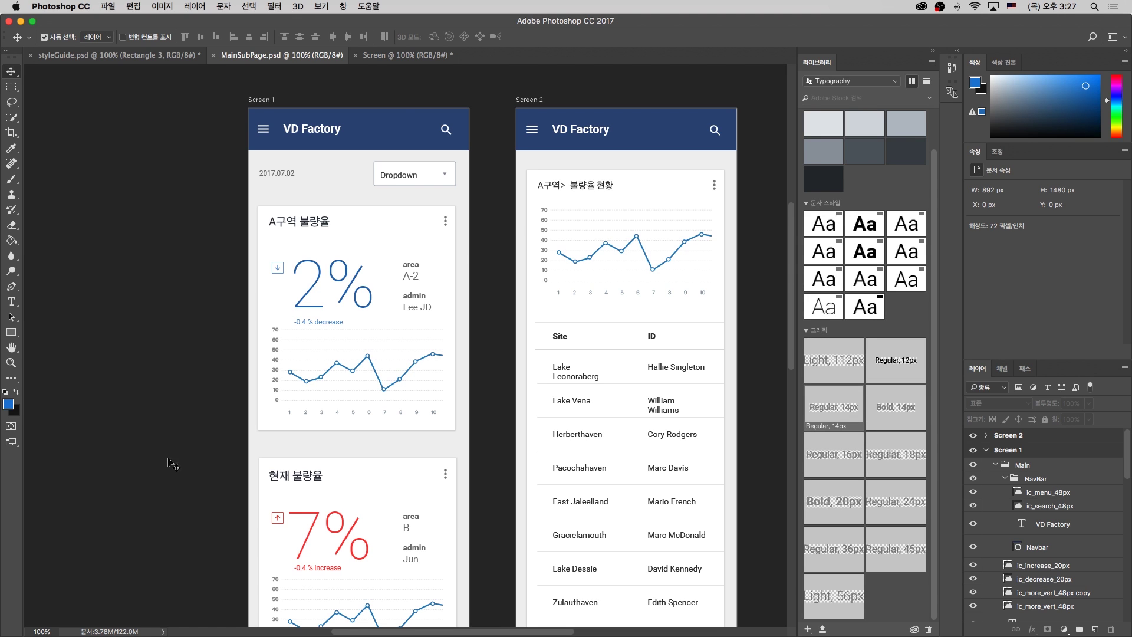
scroll(508, 256, down, 5)
scroll(488, 259, up, 5)
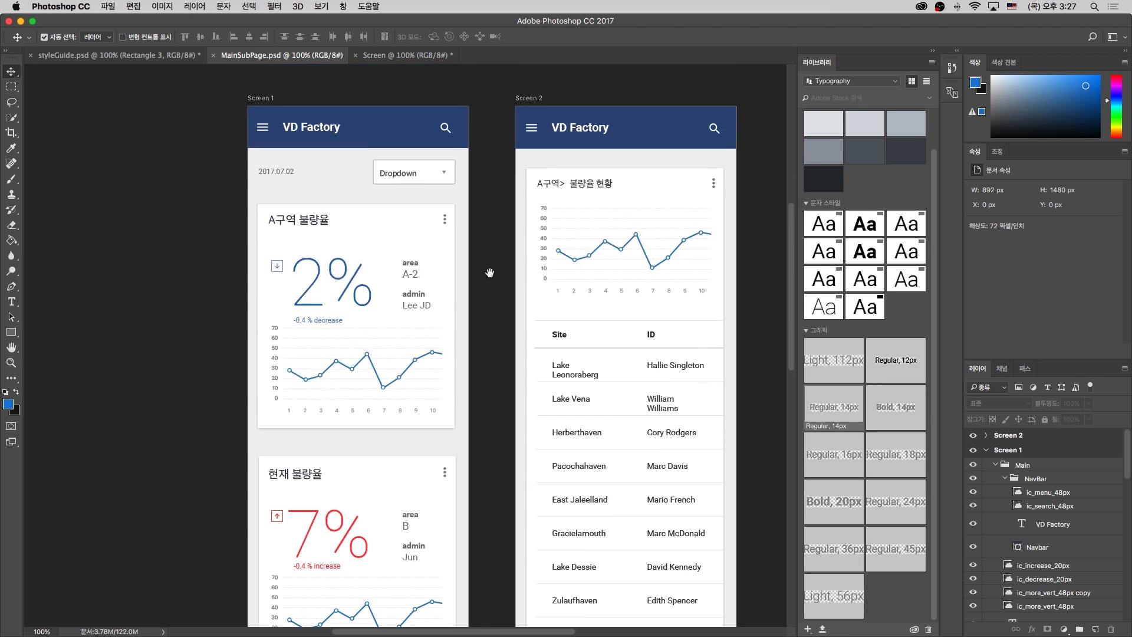
Select the Screen 1 artboard, collapse its Main group and select the Main smart object beneath it
click(260, 97)
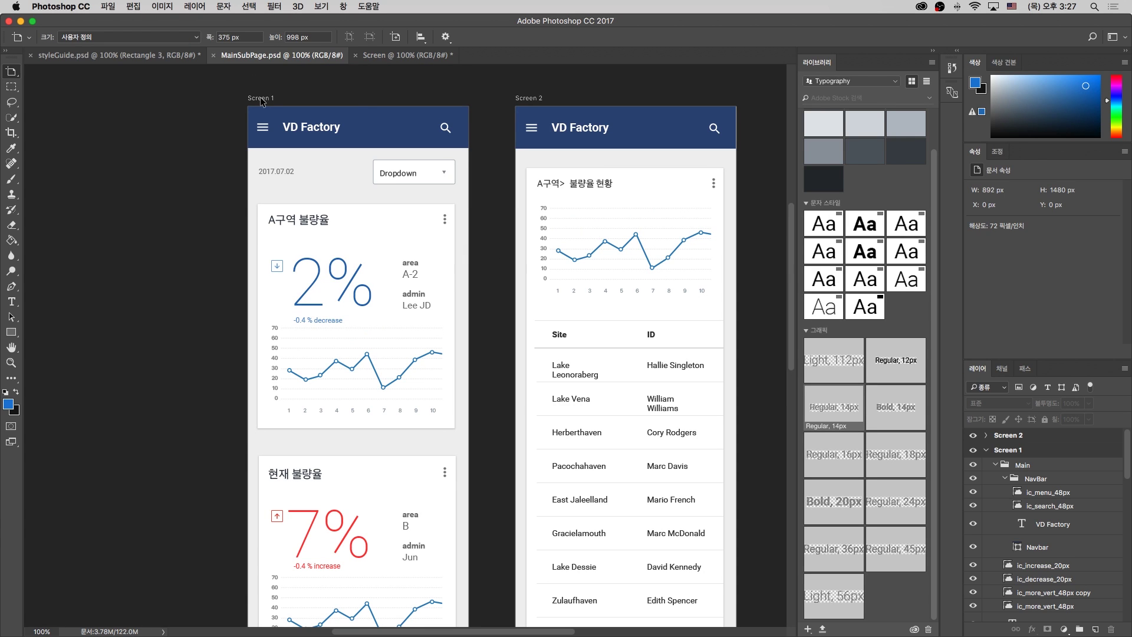
click(540, 98)
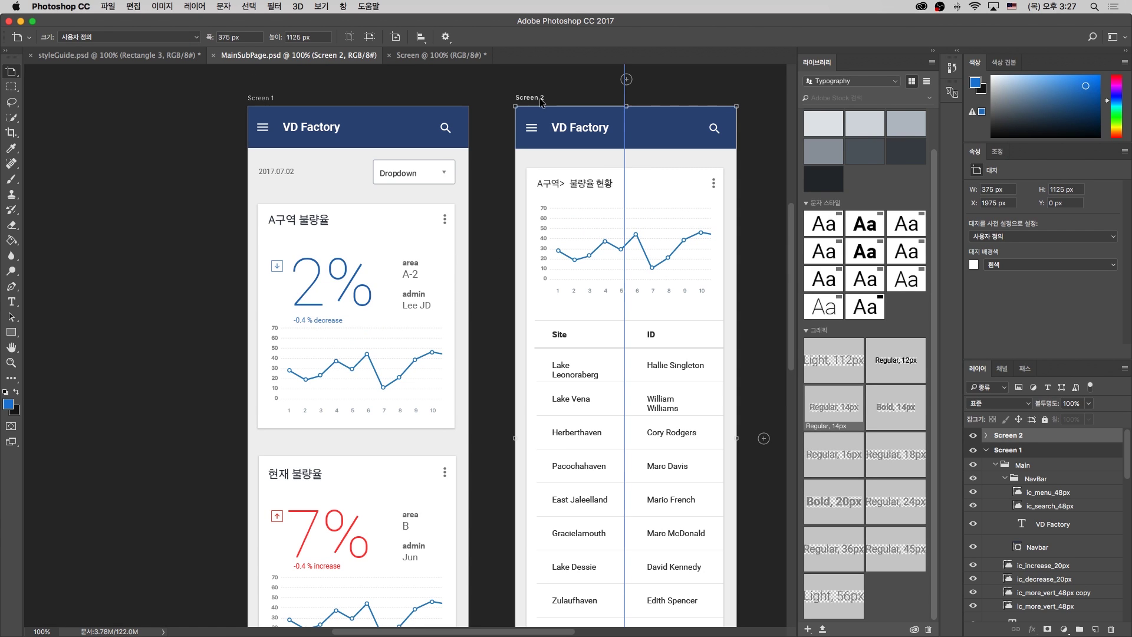
click(261, 99)
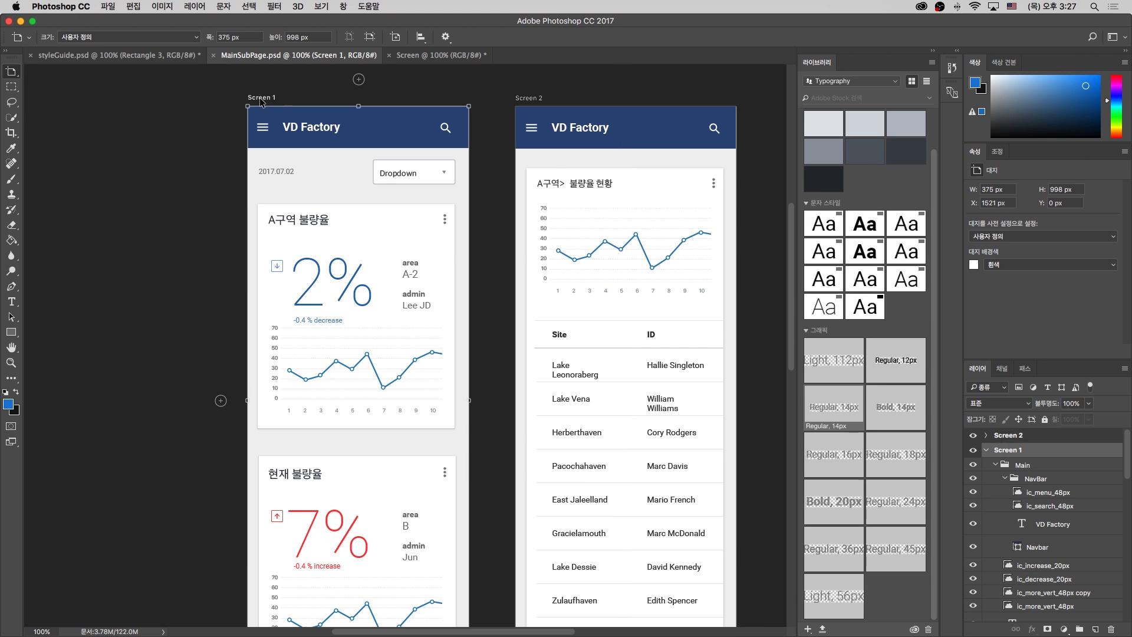
click(995, 465)
click(1004, 481)
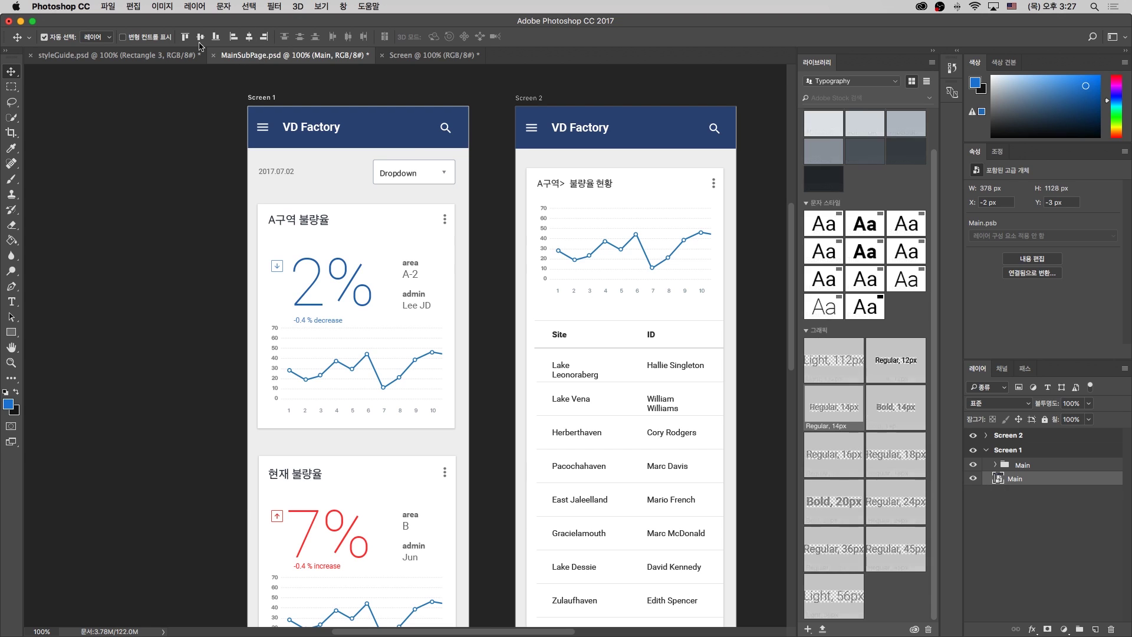
Open the Export As settings for MainSubPage.psd and compare the previews of Screen 1 and Screen 2
click(112, 9)
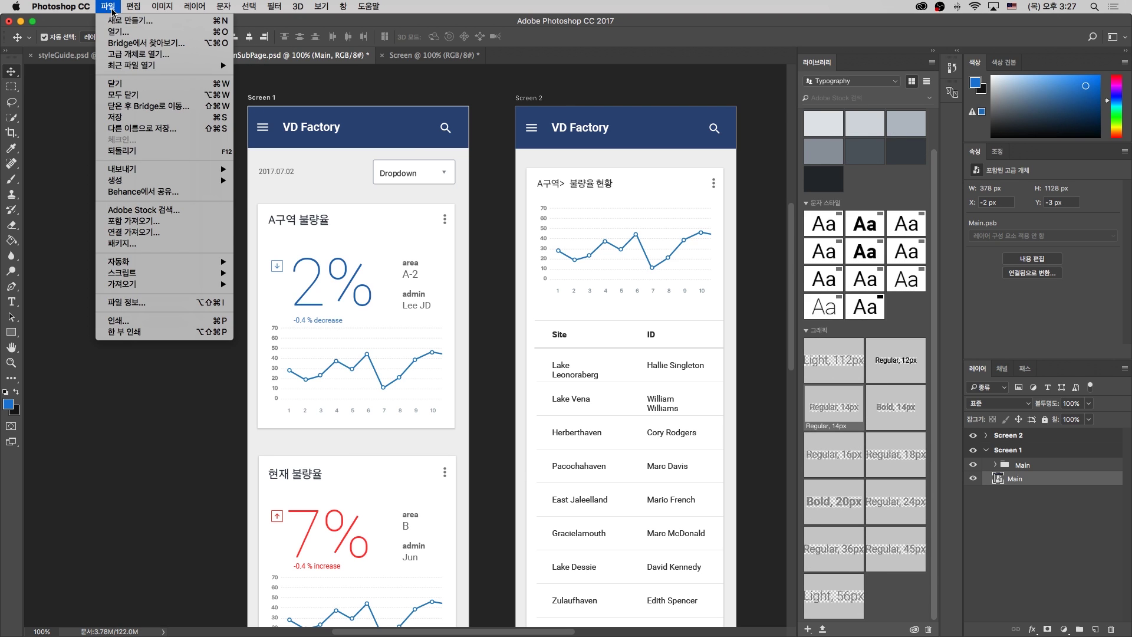
mouse_move(183, 172)
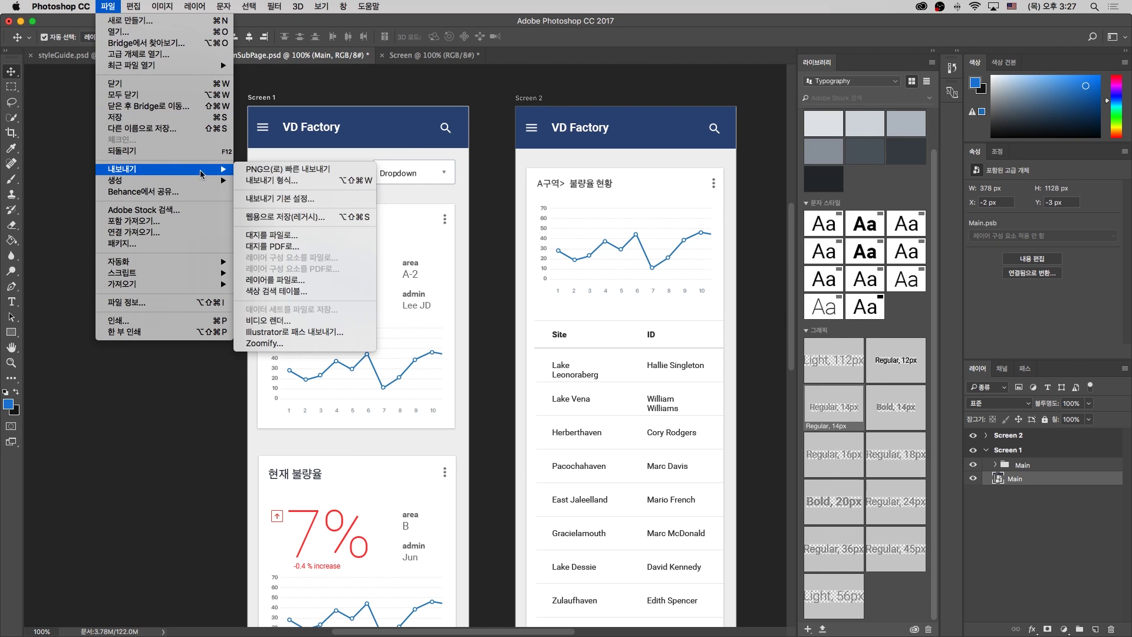
click(293, 184)
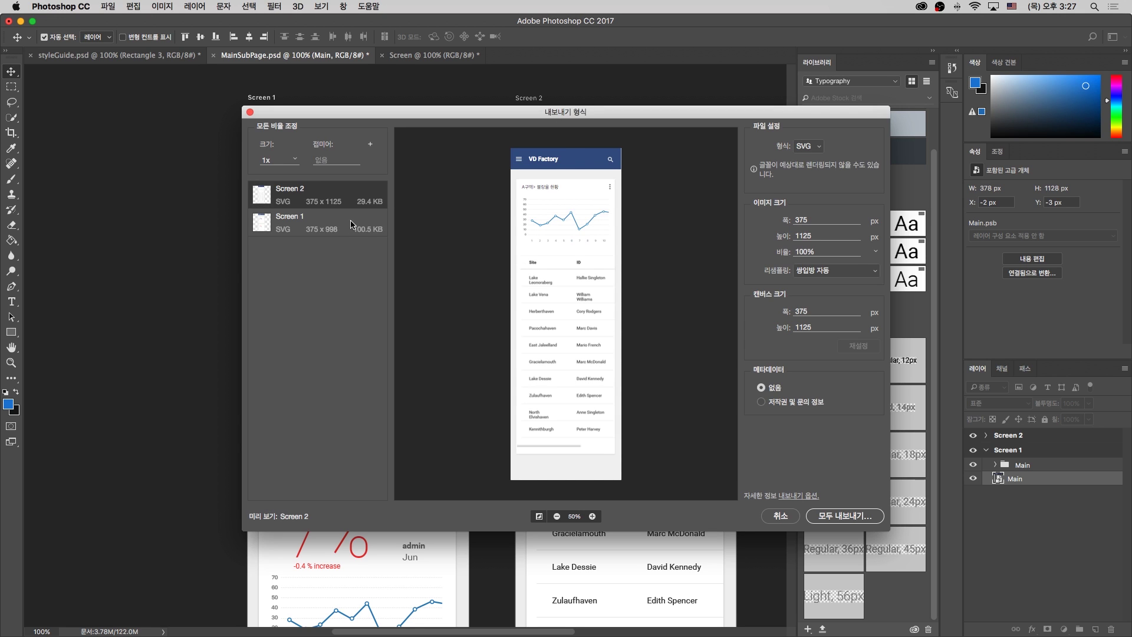
click(352, 225)
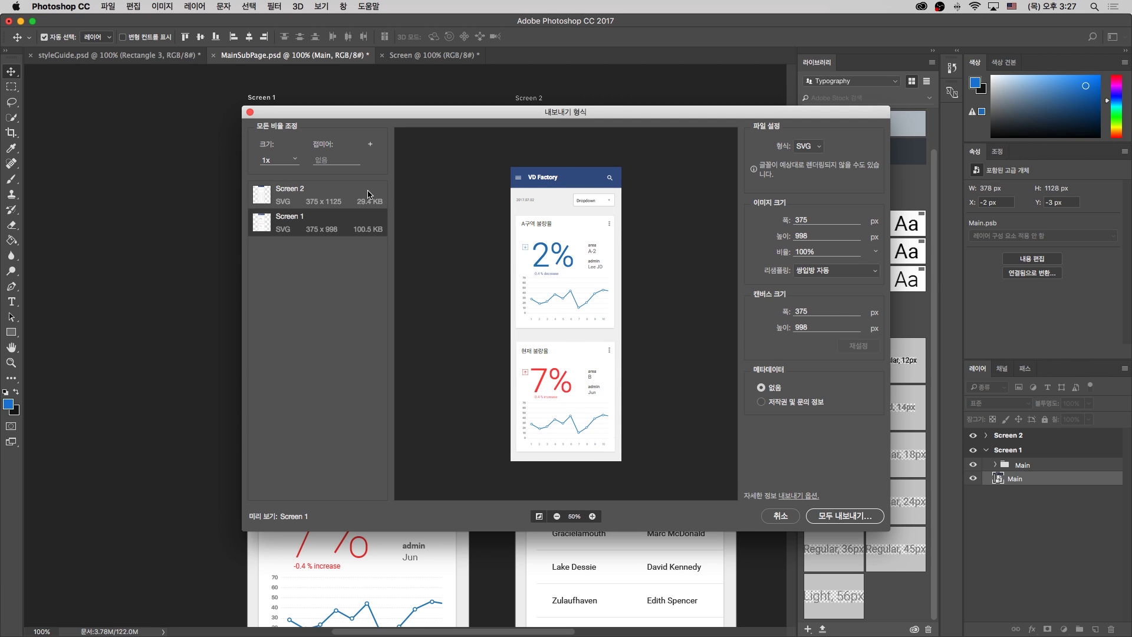
click(369, 194)
click(364, 221)
click(368, 193)
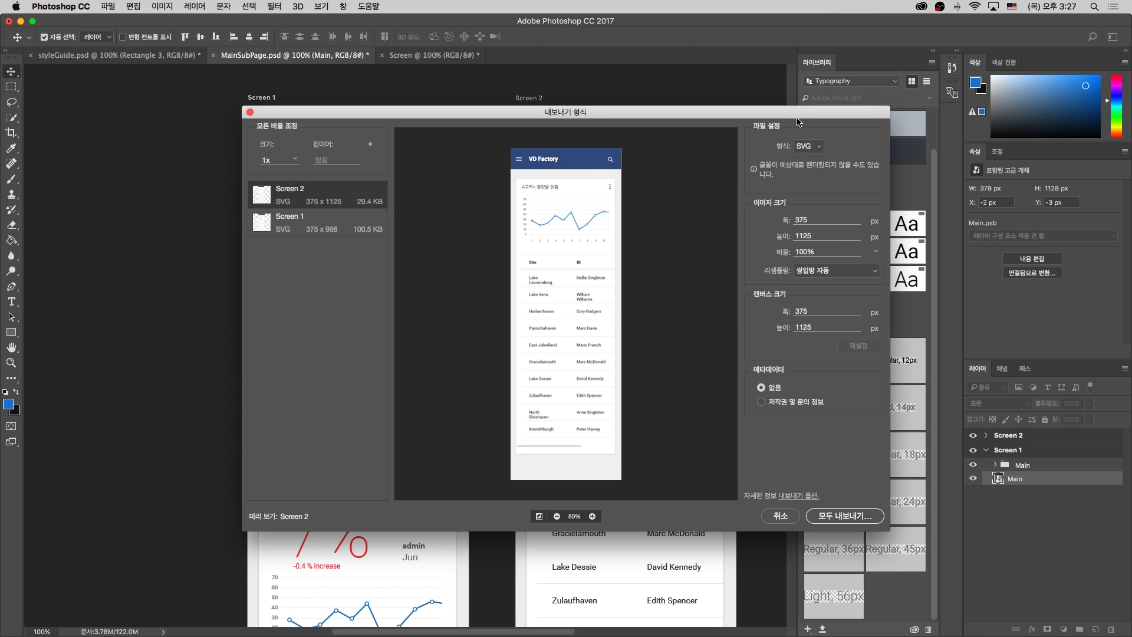
Choose SVG as the export format and preview the Screen 1 artboard
click(814, 146)
click(810, 186)
click(334, 237)
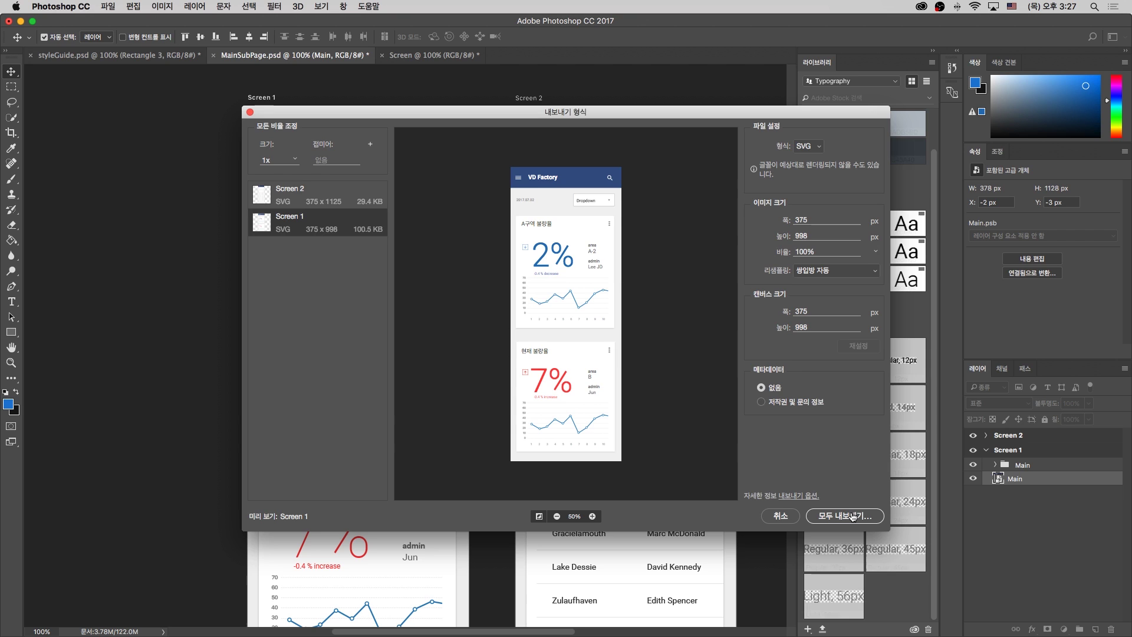
Export both artboards, Screen 1 and Screen 2, as SVG files into the File folder
click(845, 516)
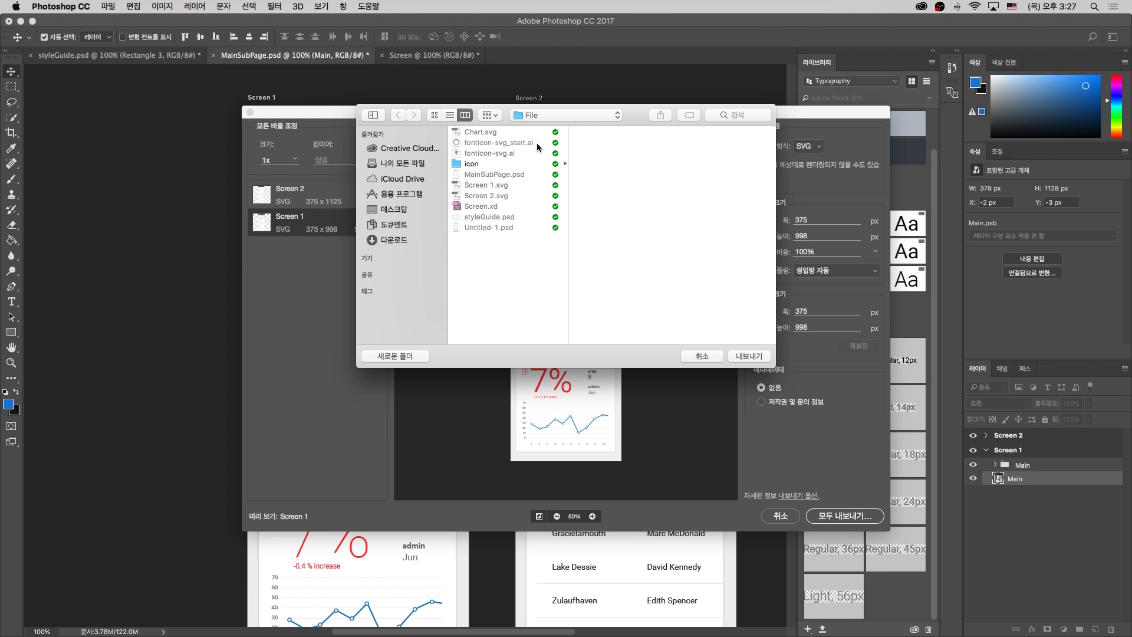
click(743, 354)
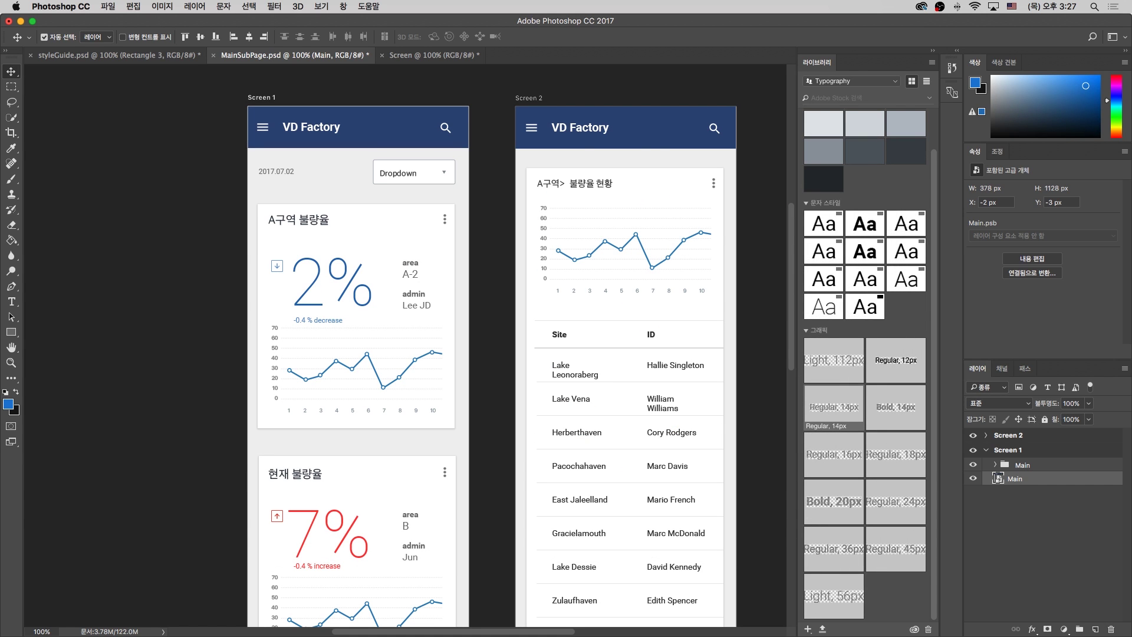
Switch to Finder and preview Screen 1.svg and Screen 2.svg in the File folder under Adobe Webinar in the Creative Cloud files
key(super+Tab)
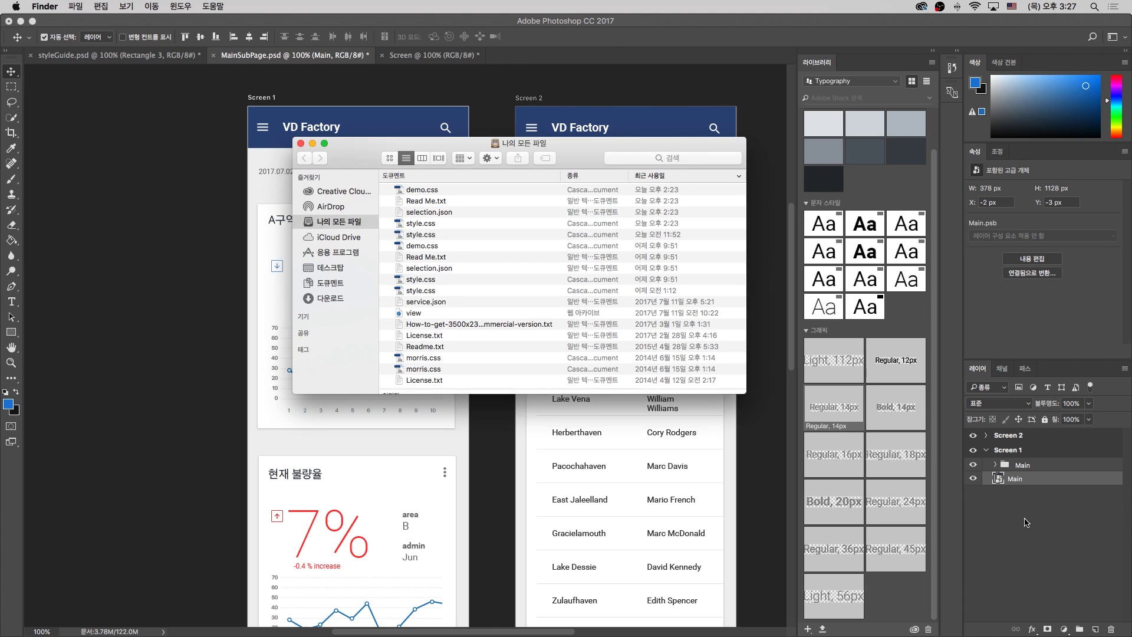
click(370, 191)
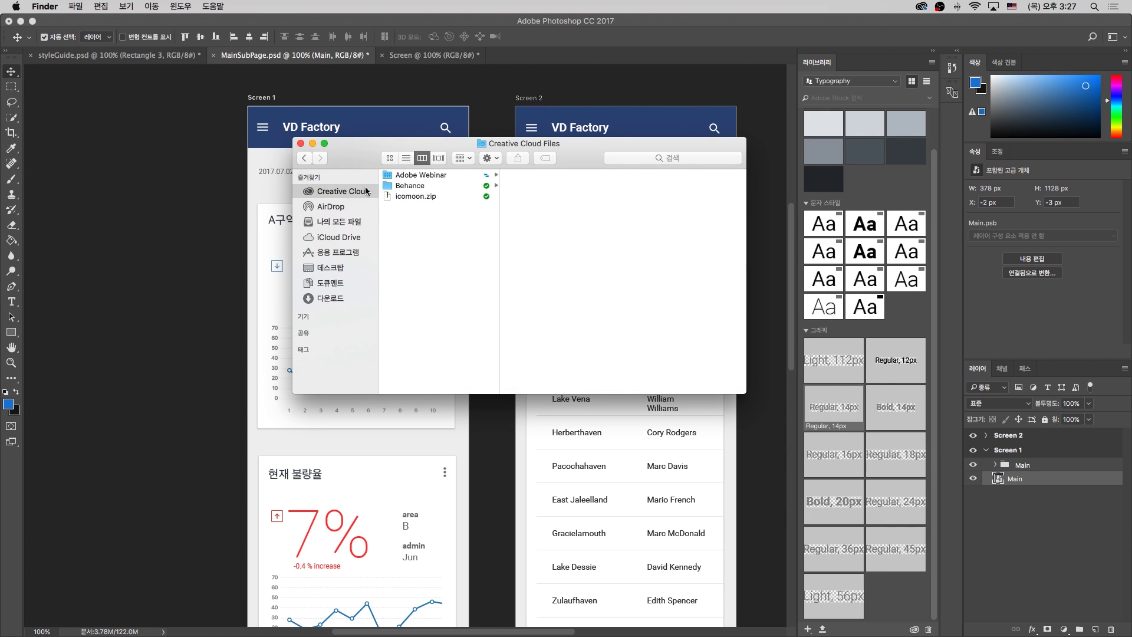
click(422, 185)
click(423, 175)
click(549, 175)
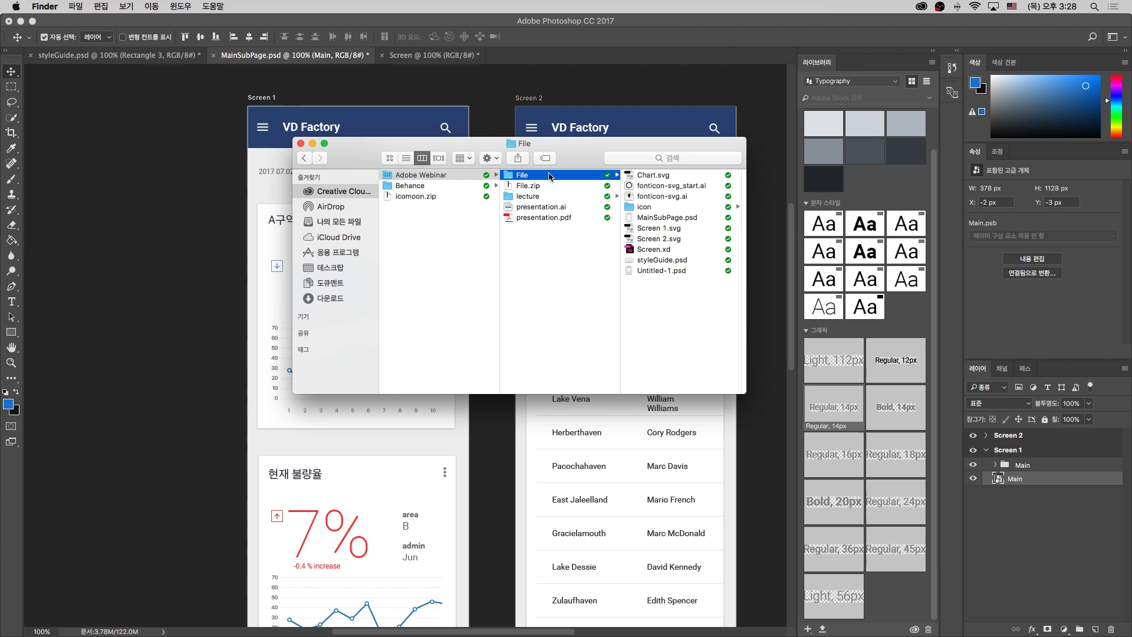
click(672, 238)
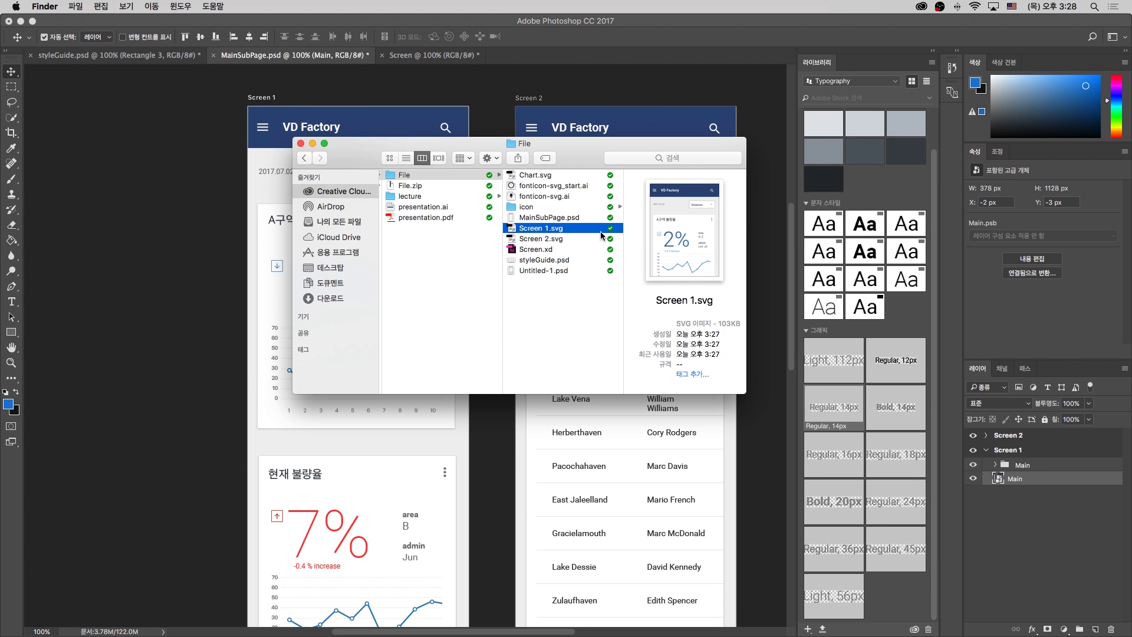
click(603, 230)
click(601, 239)
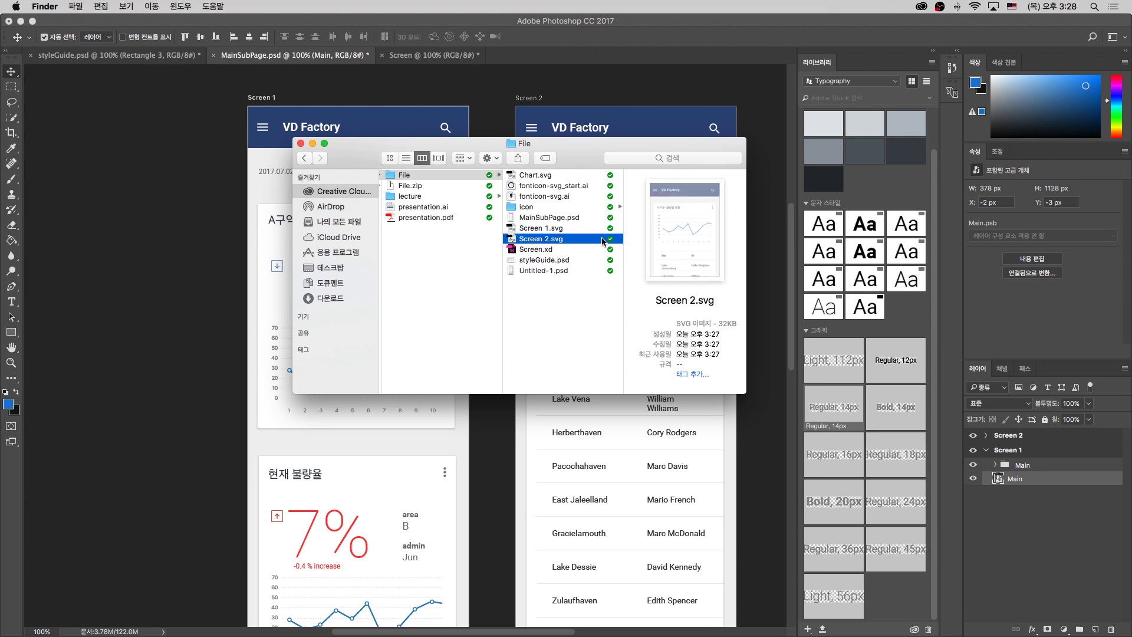
click(599, 328)
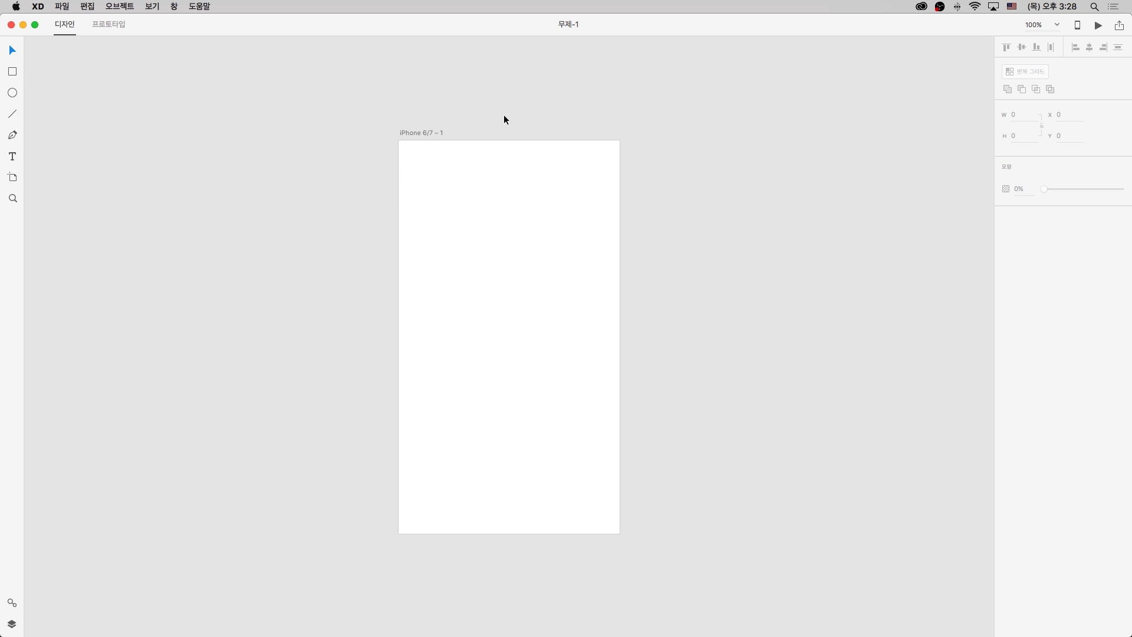
Switch to Adobe XD, import Screen 1.svg and move the artwork so its header sits at the top of the empty artboard
click(431, 140)
click(449, 106)
drag(692, 277, 730, 240)
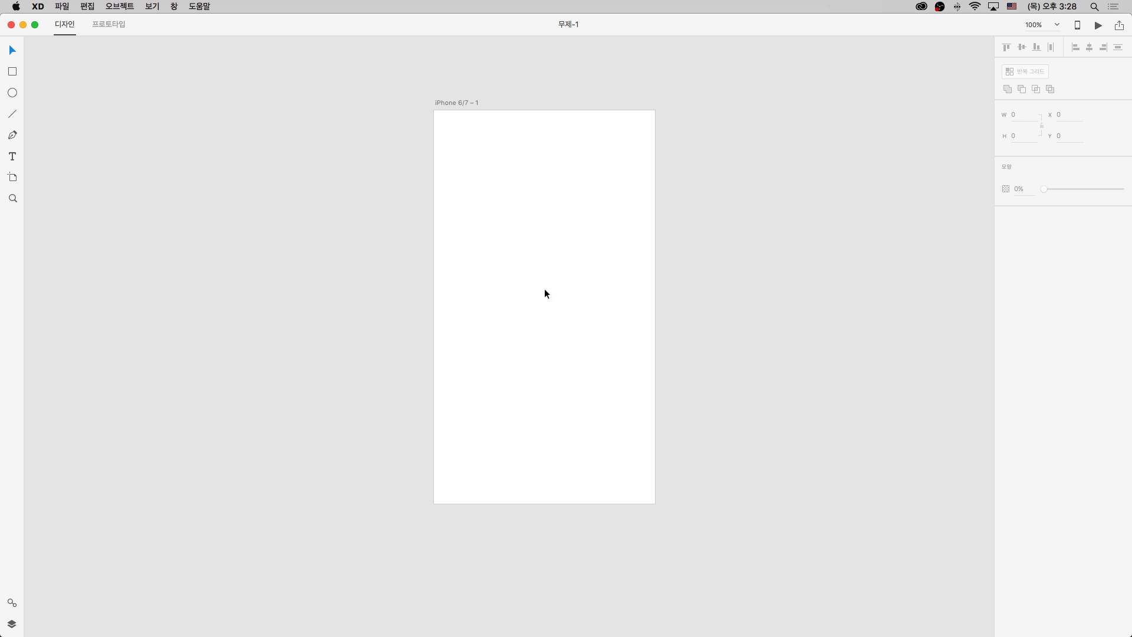
click(58, 6)
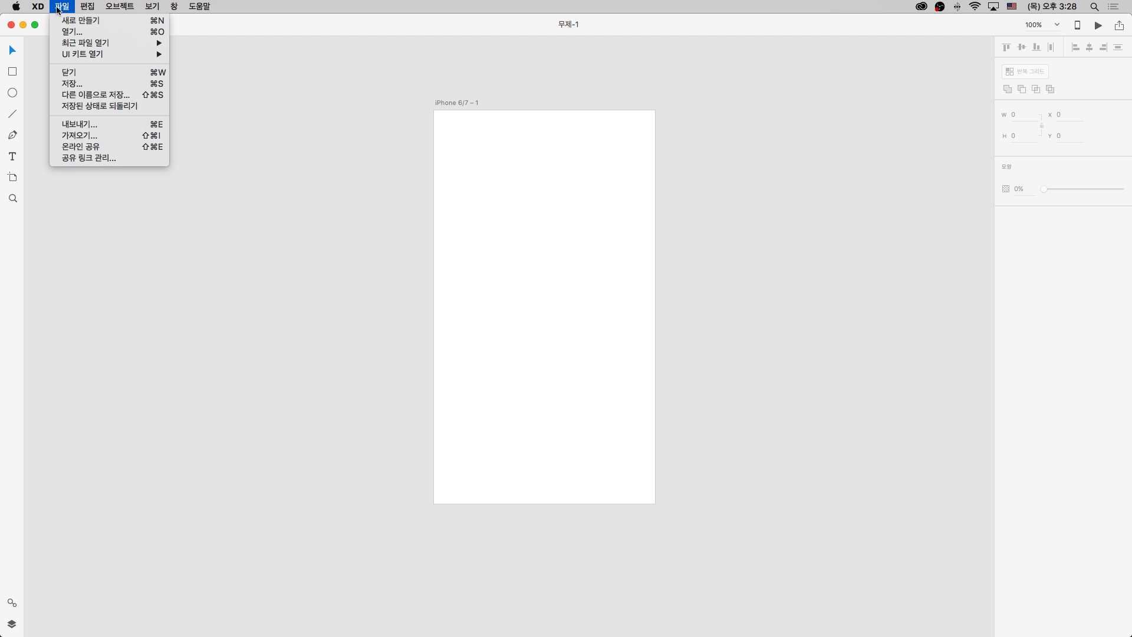
click(131, 140)
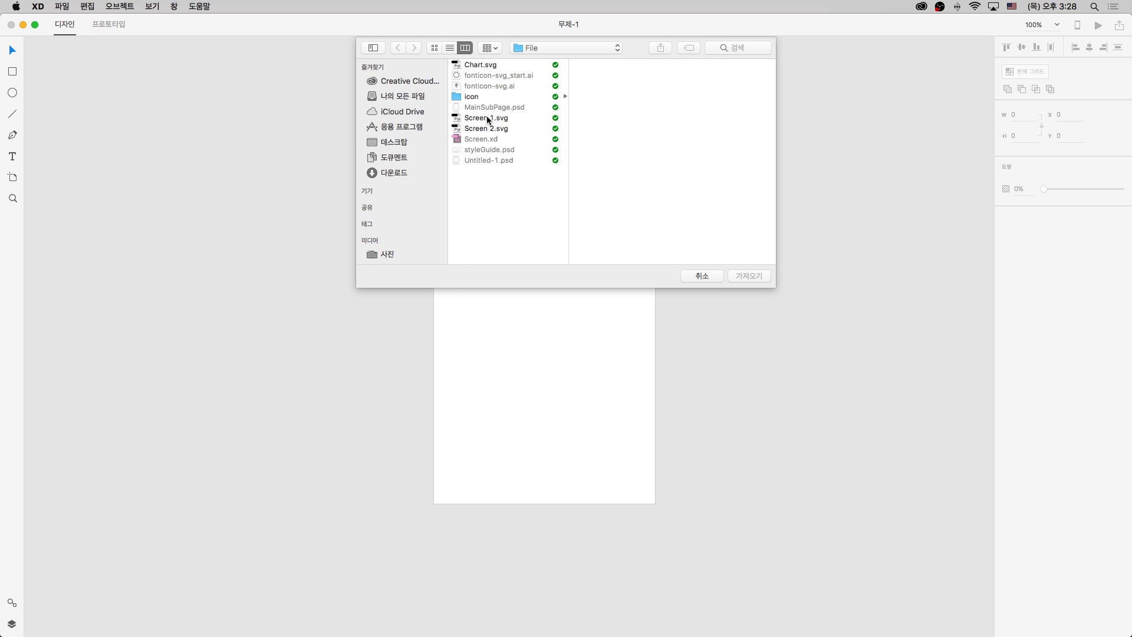
click(488, 118)
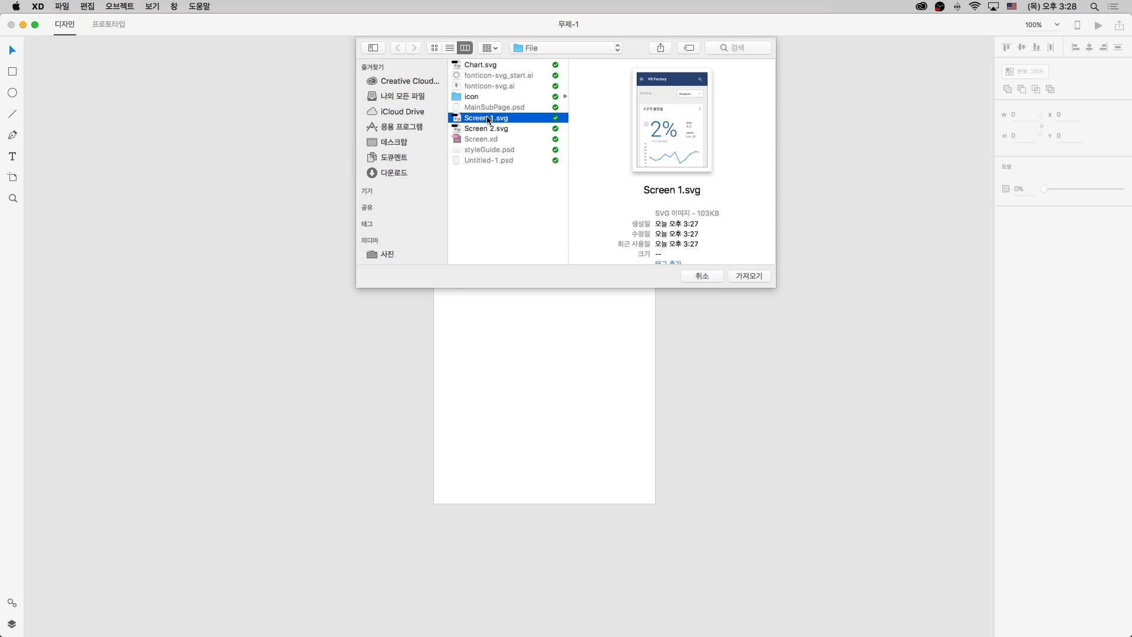
click(749, 276)
drag(543, 151, 627, 283)
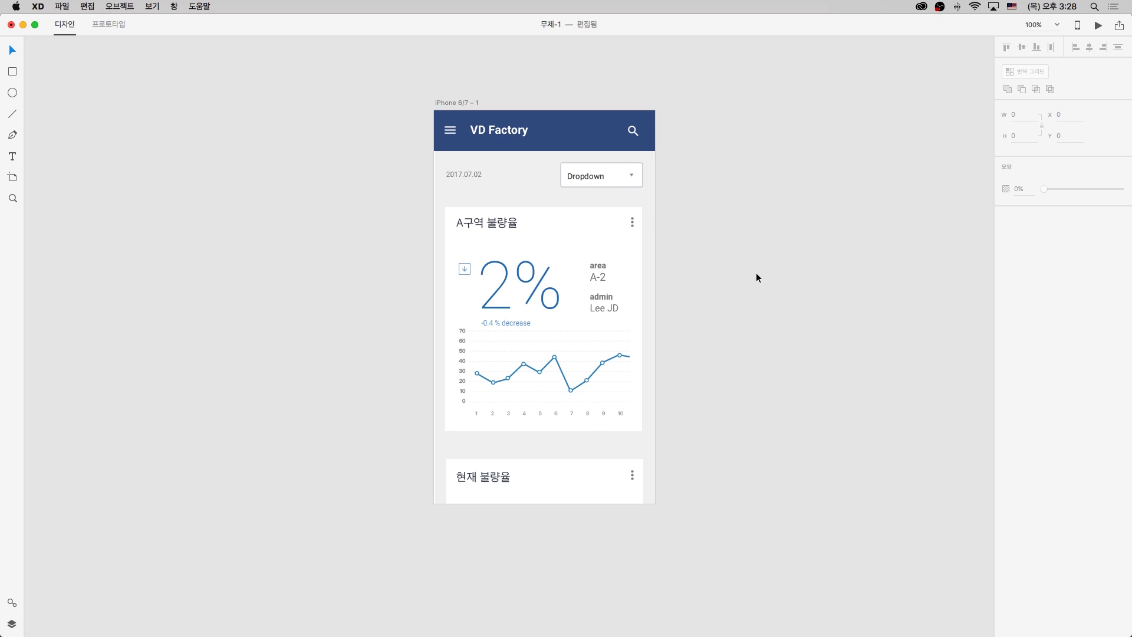
Extend the artboard downward to a height of about 1010 so that it covers the whole second chart card
click(467, 105)
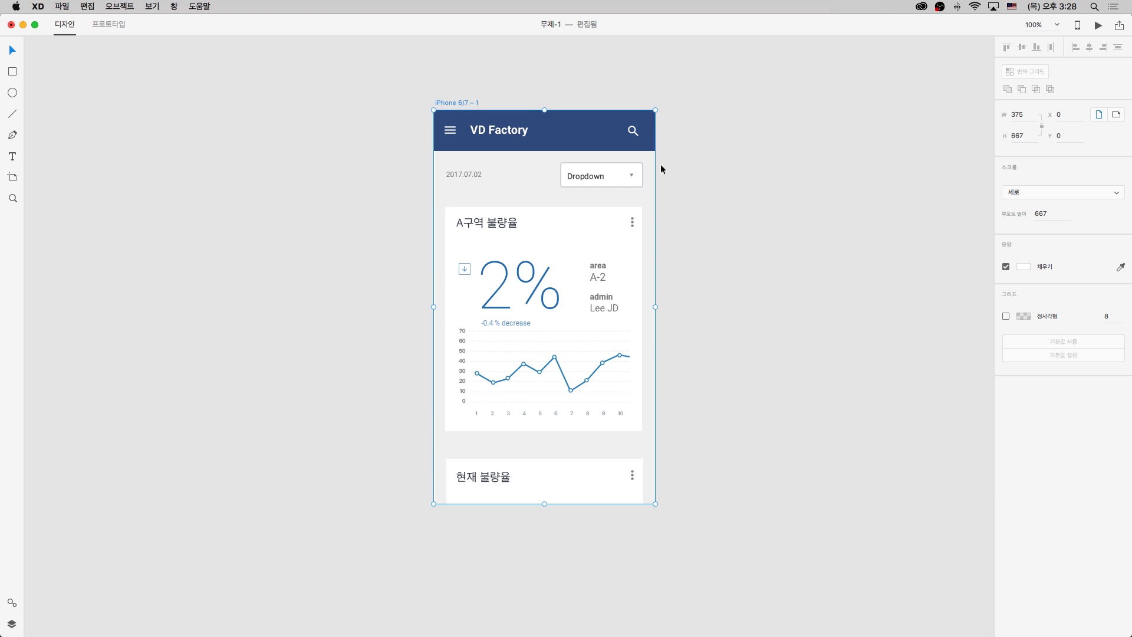
scroll(826, 252, down, 8)
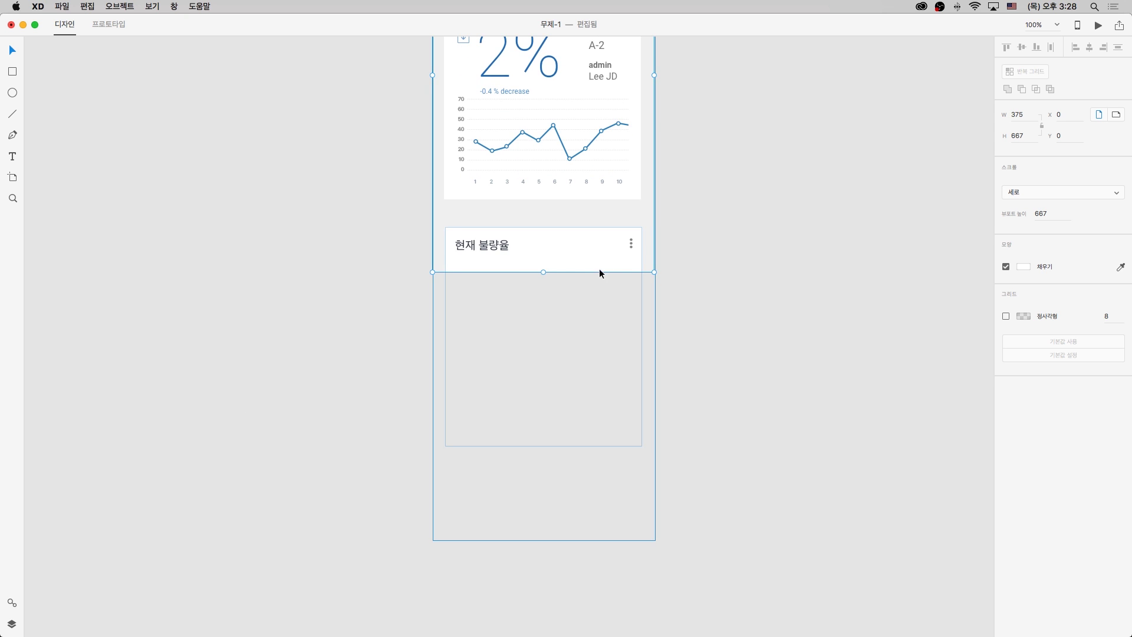
drag(542, 271, 605, 475)
click(723, 410)
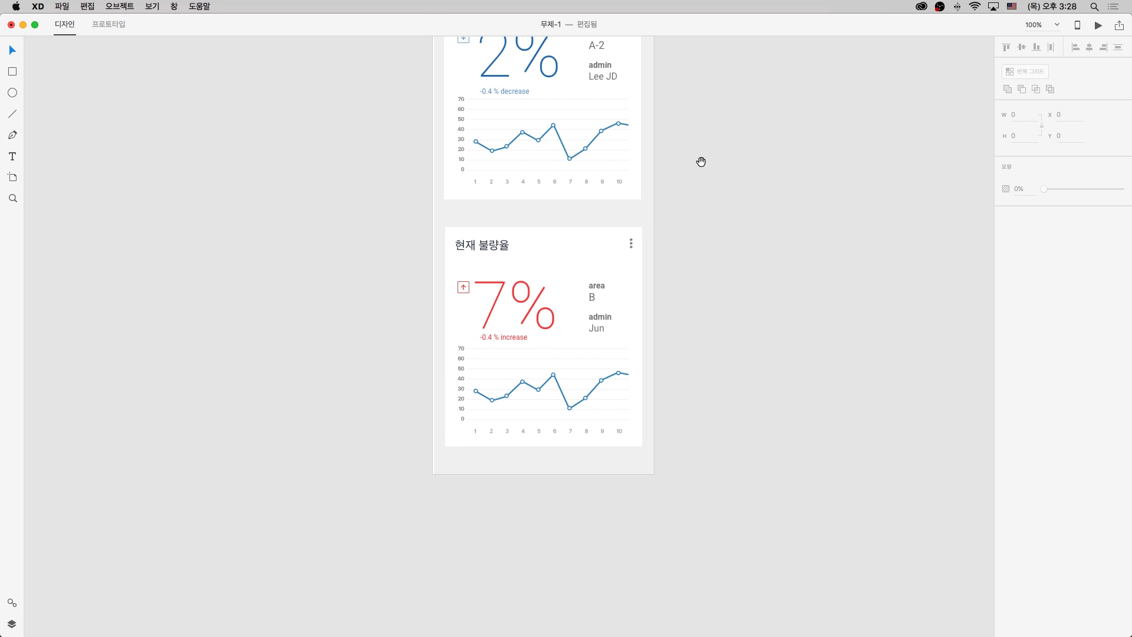
scroll(700, 162, up, 5)
click(440, 70)
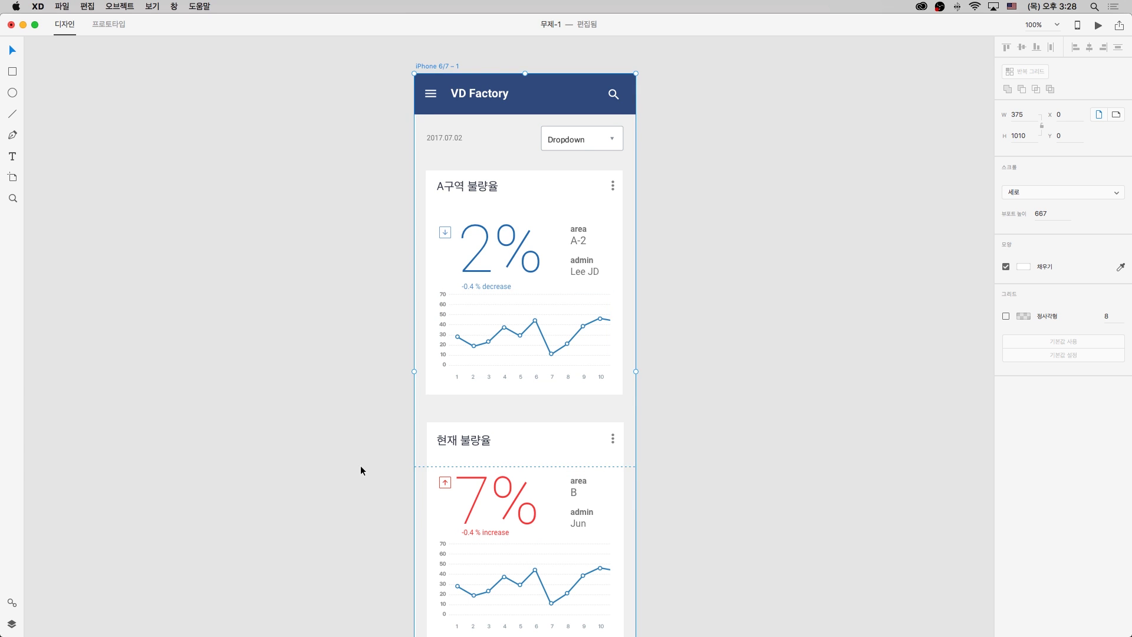
click(741, 339)
scroll(737, 346, up, 1)
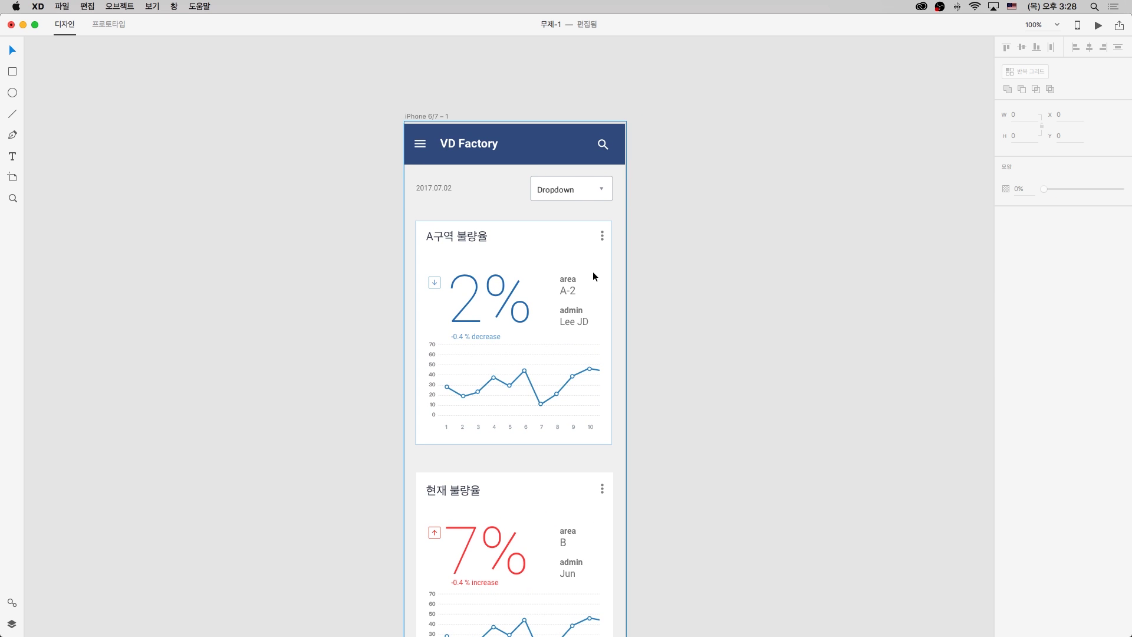
Edit the imported header title text to read VD FacTory
click(469, 144)
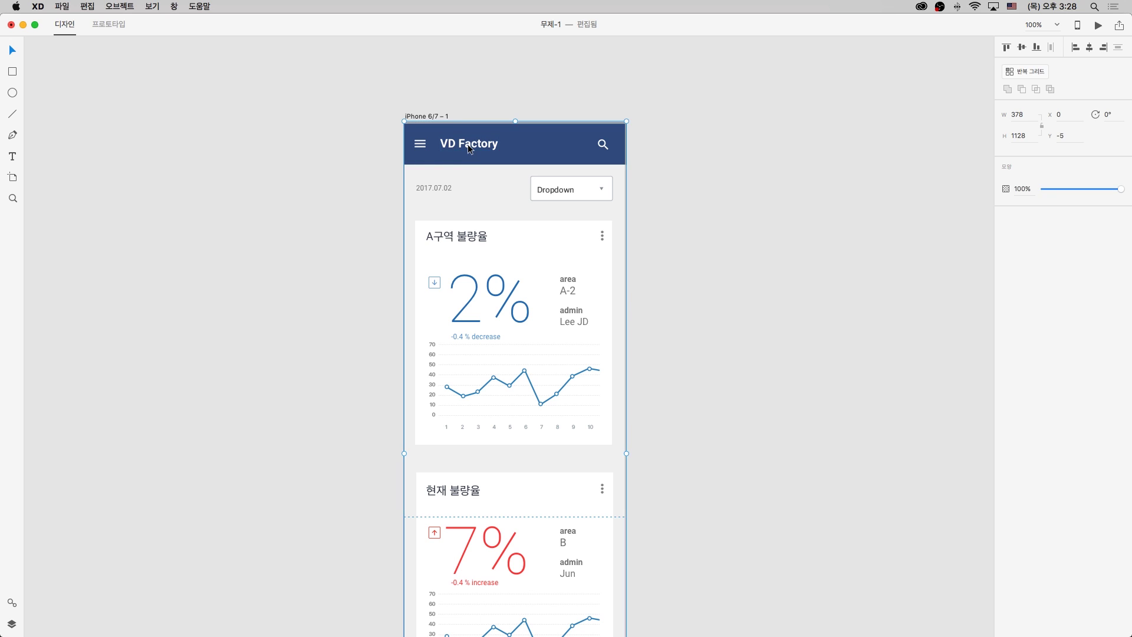
double_click(487, 148)
click(460, 144)
double_click(486, 143)
click(487, 142)
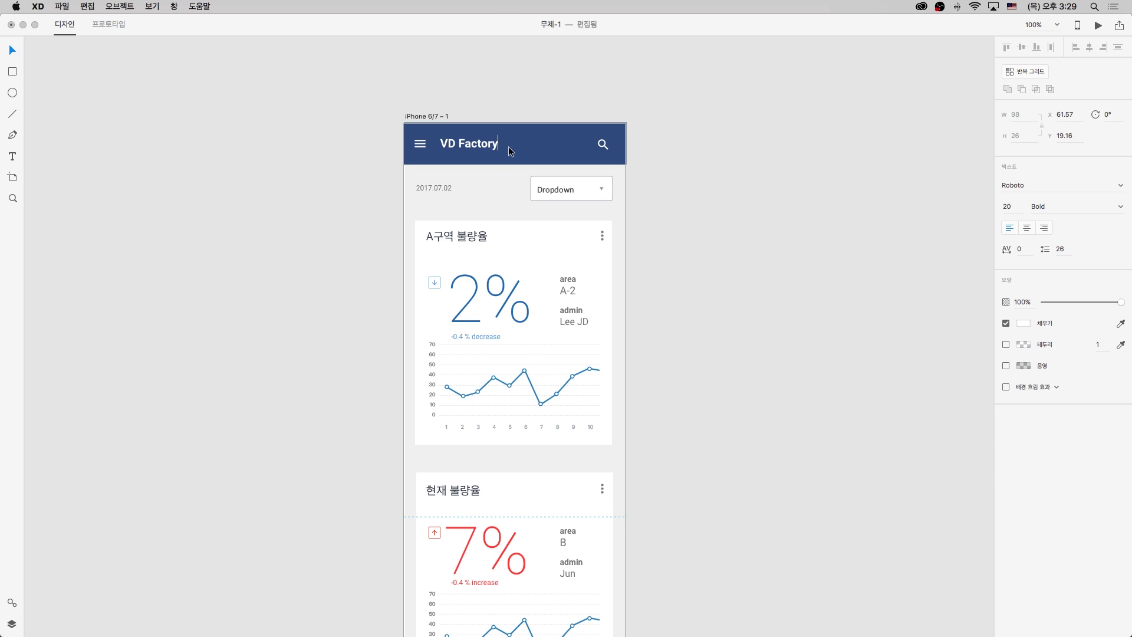
key(BackSpace)
key(BackSpace)
key(BackSpace)
key(Escape)
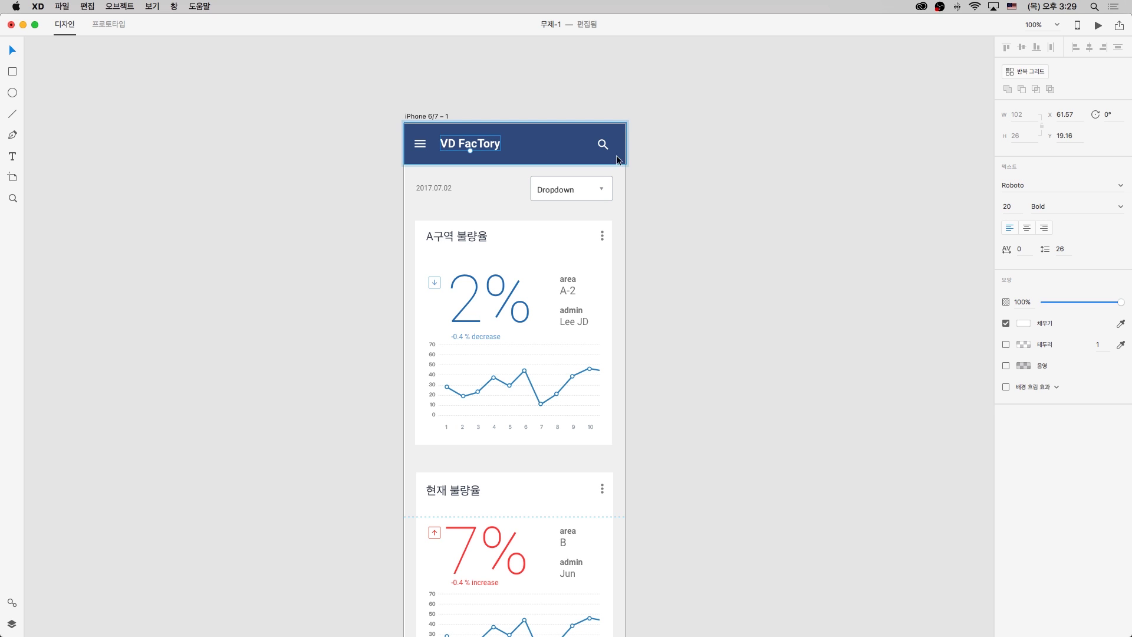
click(693, 229)
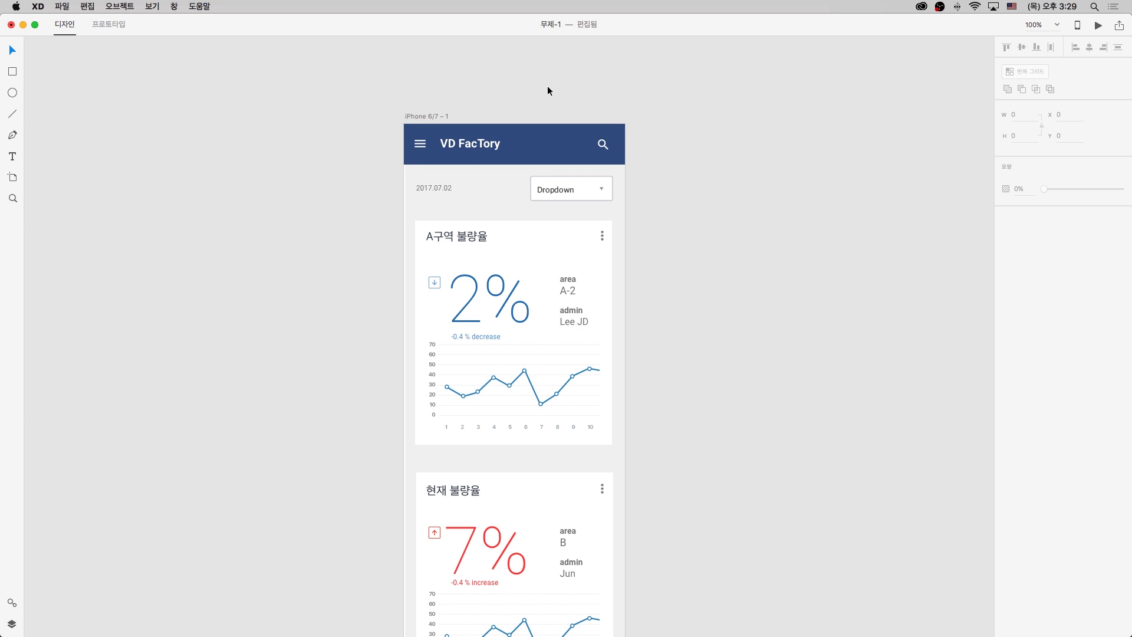
Add a second 375 × 667 artboard beside the first, aligned with its top edge
drag(609, 98, 497, 82)
key(a)
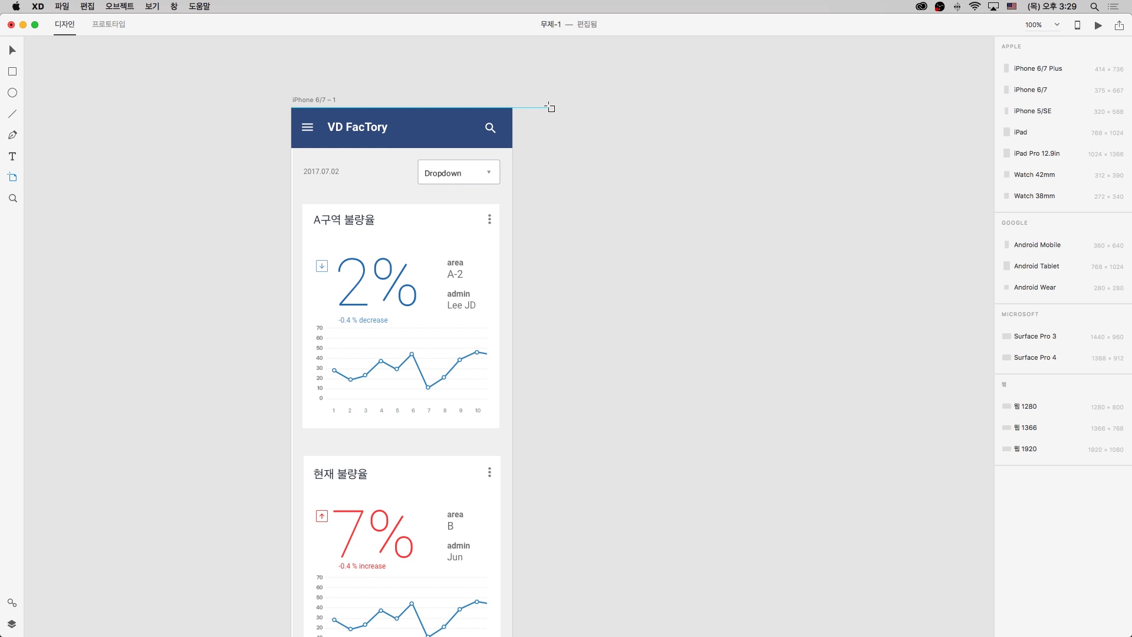
click(550, 108)
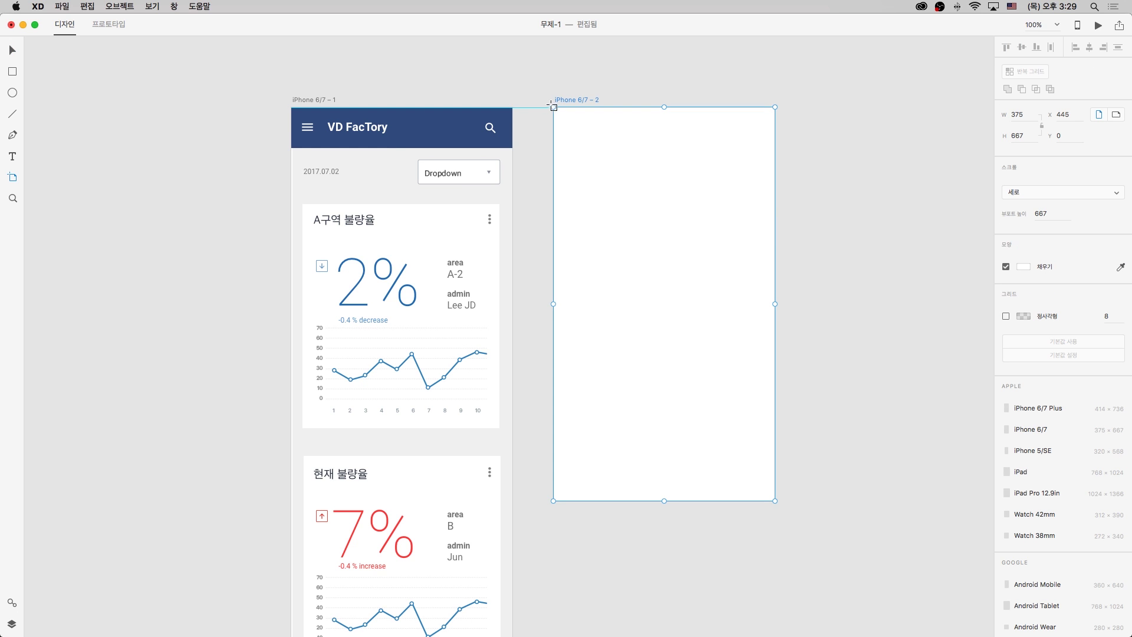
Import Screen 2.svg into the second artboard and move the artwork until its header meets the artboard's top edge
click(62, 6)
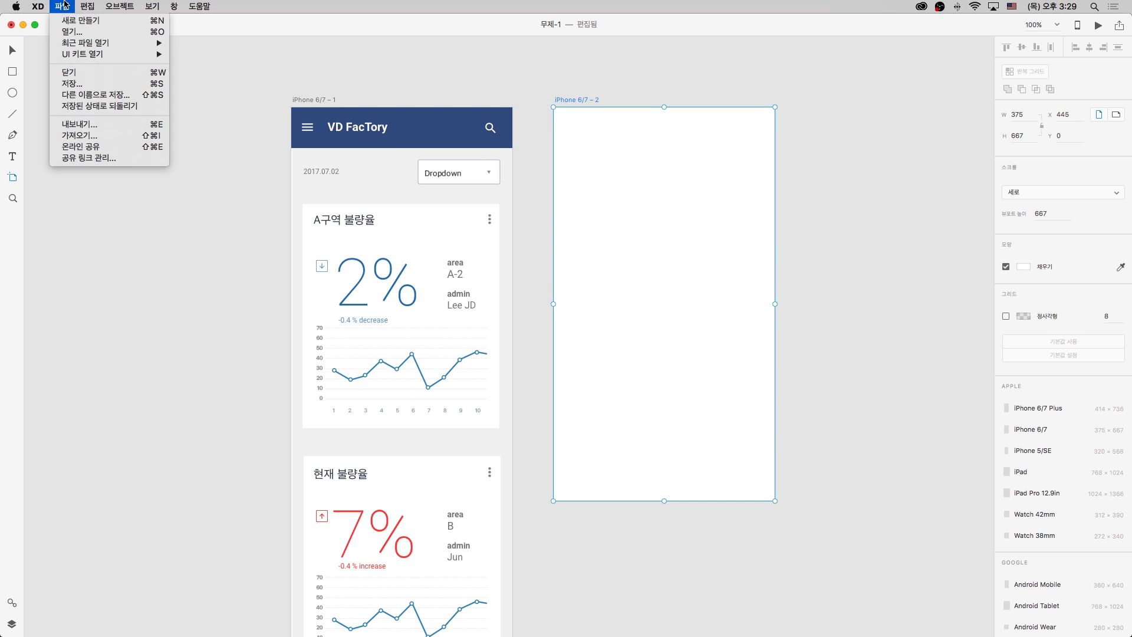
click(106, 139)
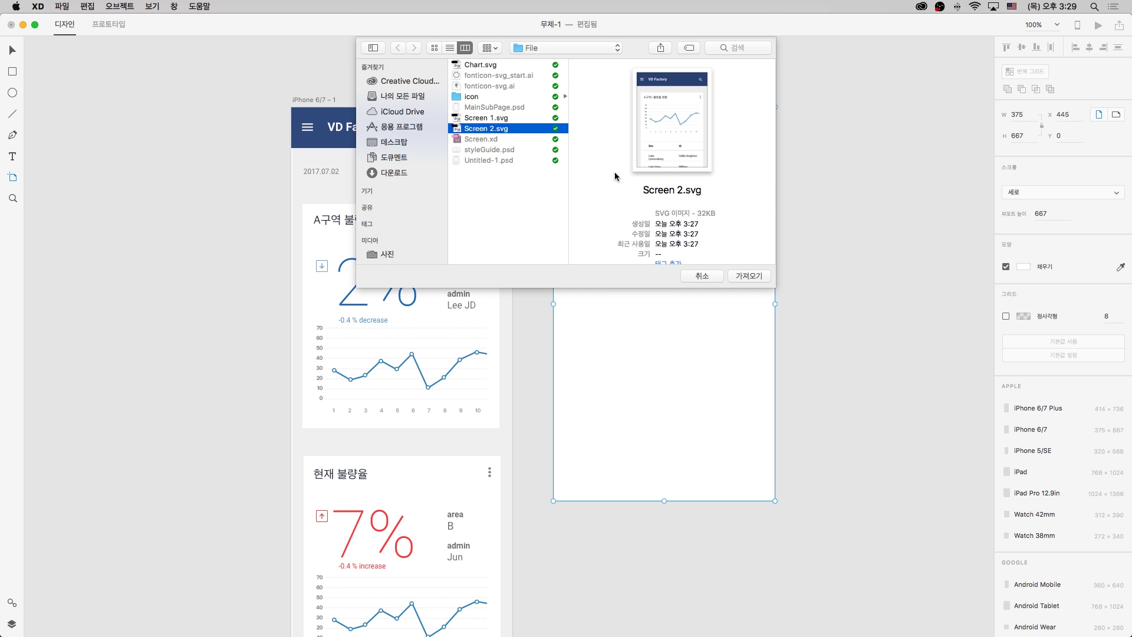
click(755, 277)
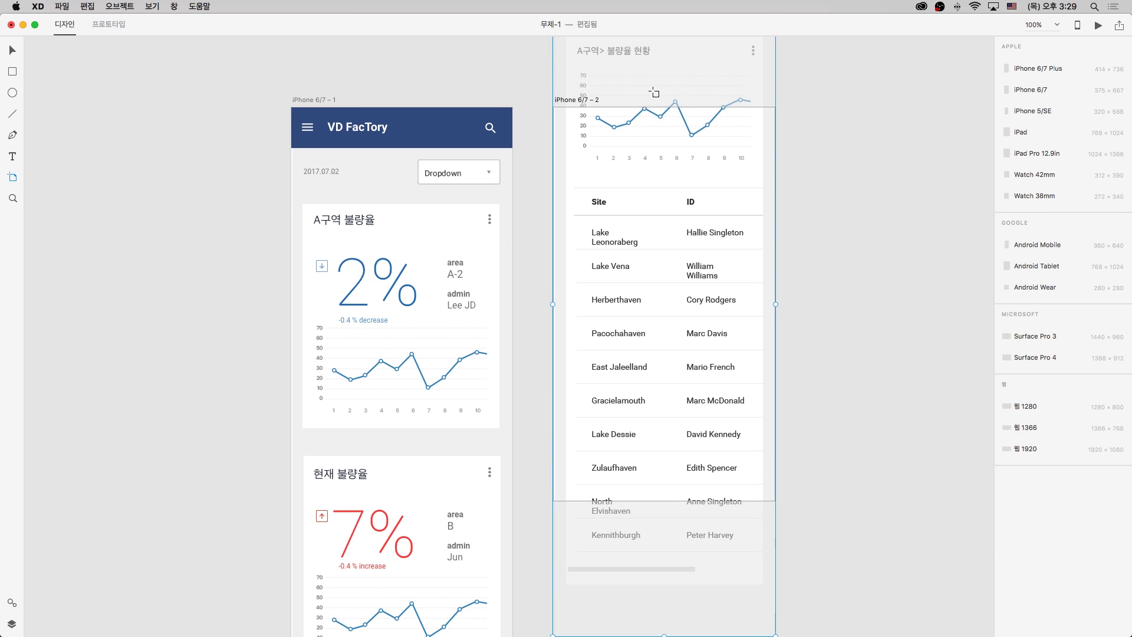
key(v)
drag(655, 76, 662, 201)
key(Up)
key(Up)
key(Up)
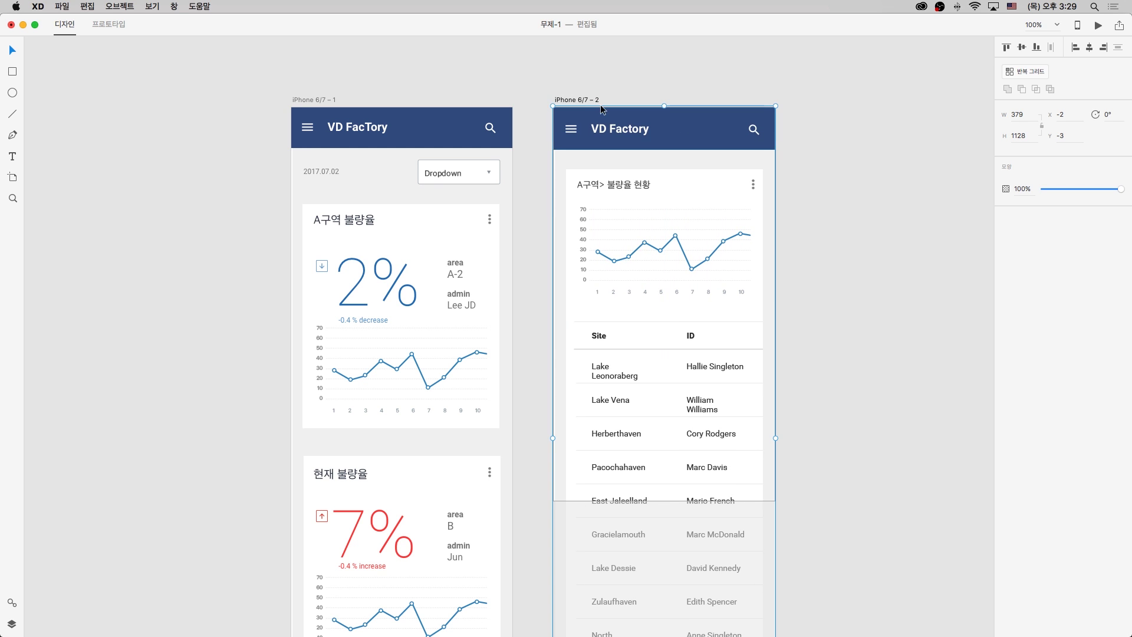
Extend the second artboard downward to a height of about 1040 so that it covers the full Site and ID table
click(598, 101)
scroll(743, 243, down, 5)
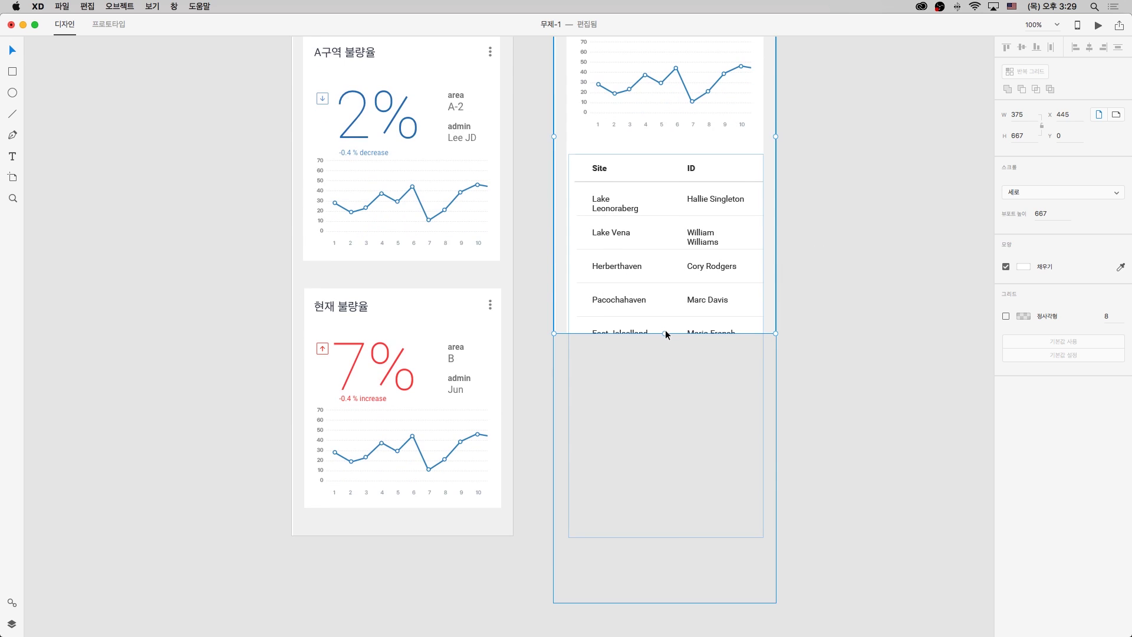
drag(664, 333, 679, 558)
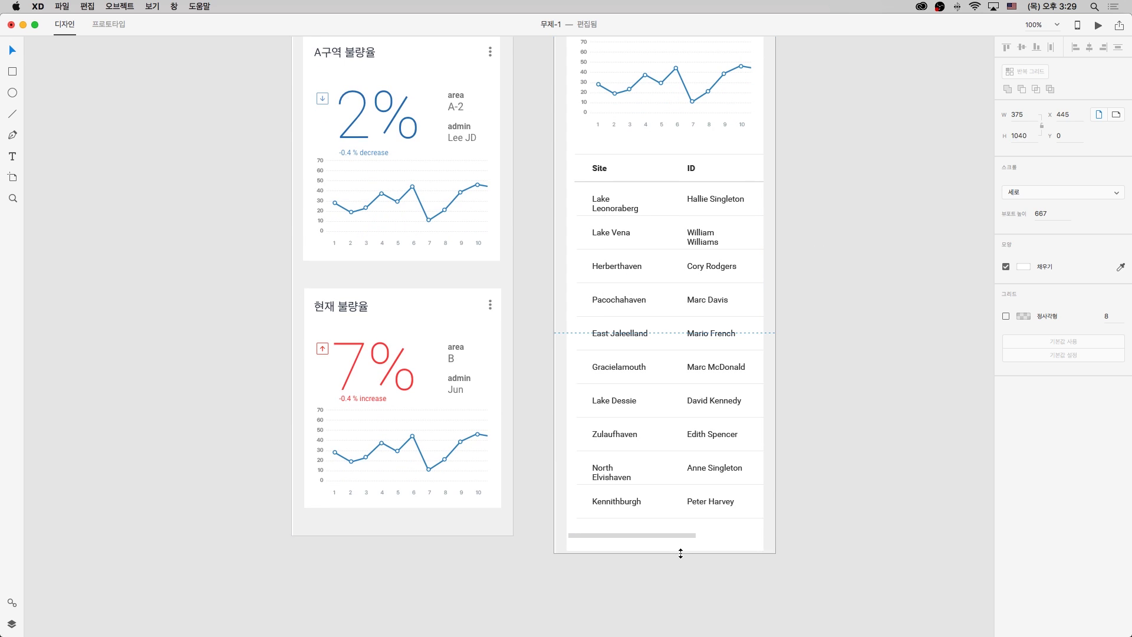
click(820, 511)
drag(853, 161, 858, 347)
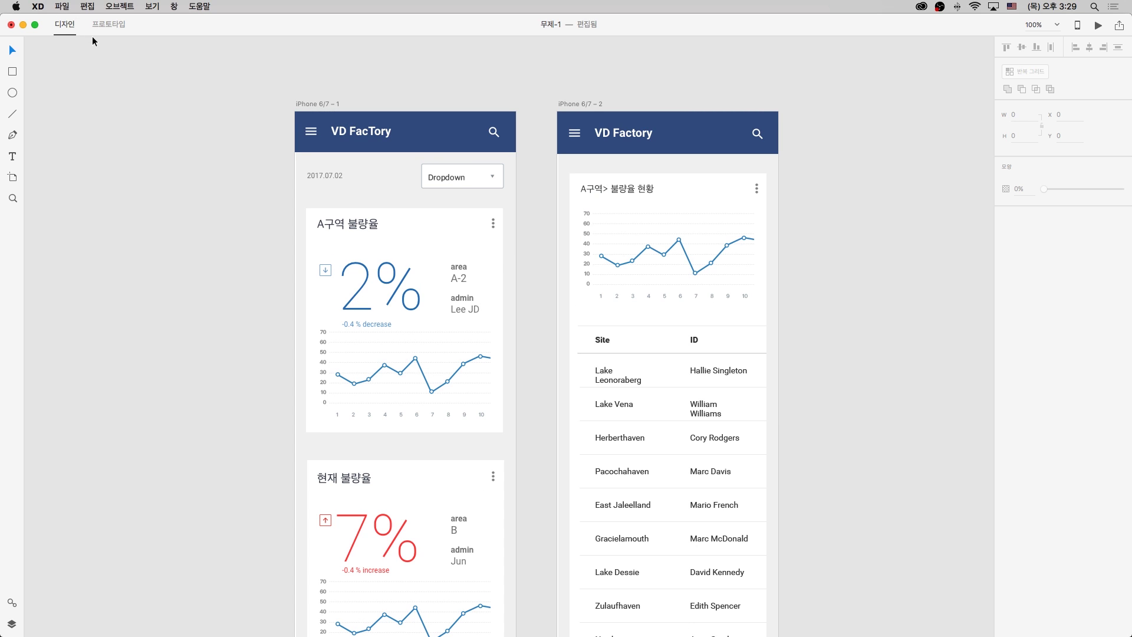
Switch to prototype mode and link the whole first artboard to the second artboard
click(112, 24)
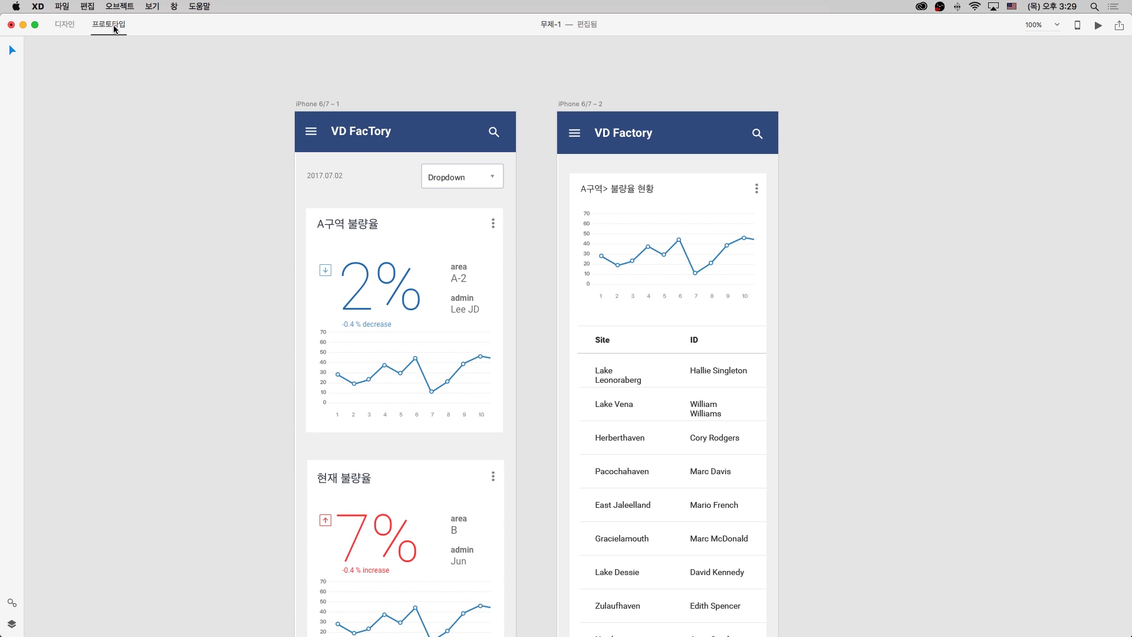
click(328, 106)
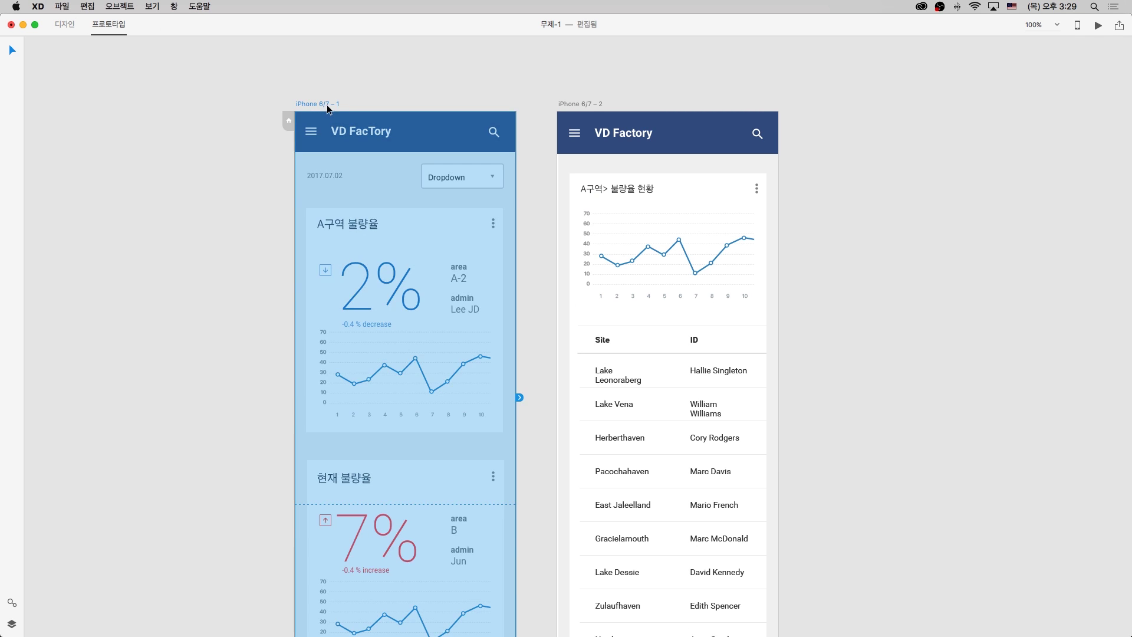
click(520, 397)
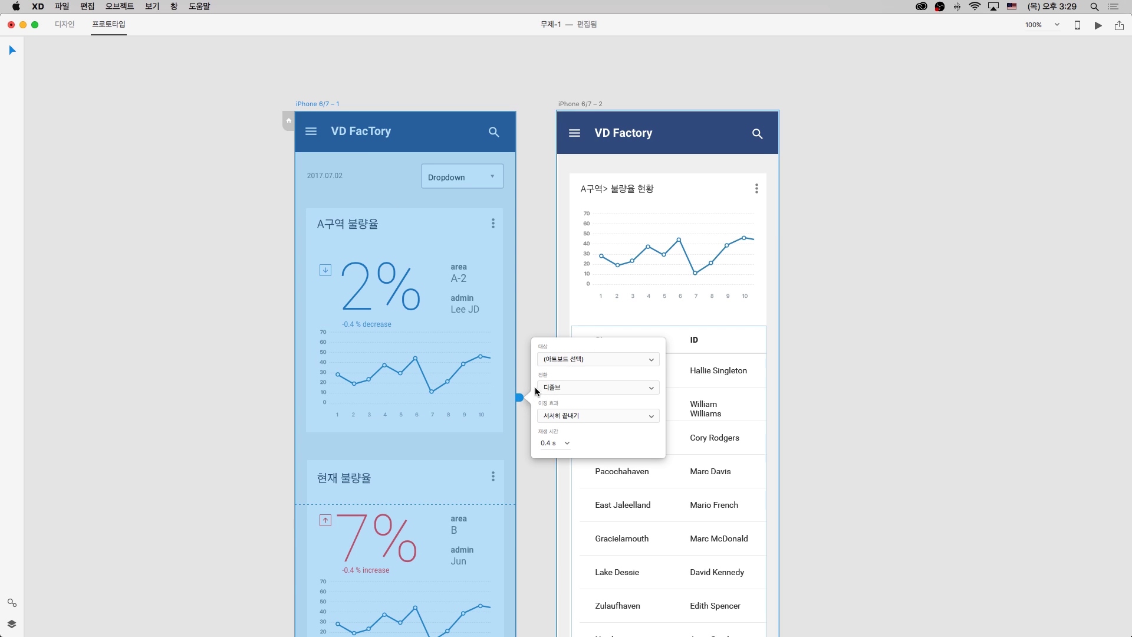
drag(519, 398, 572, 315)
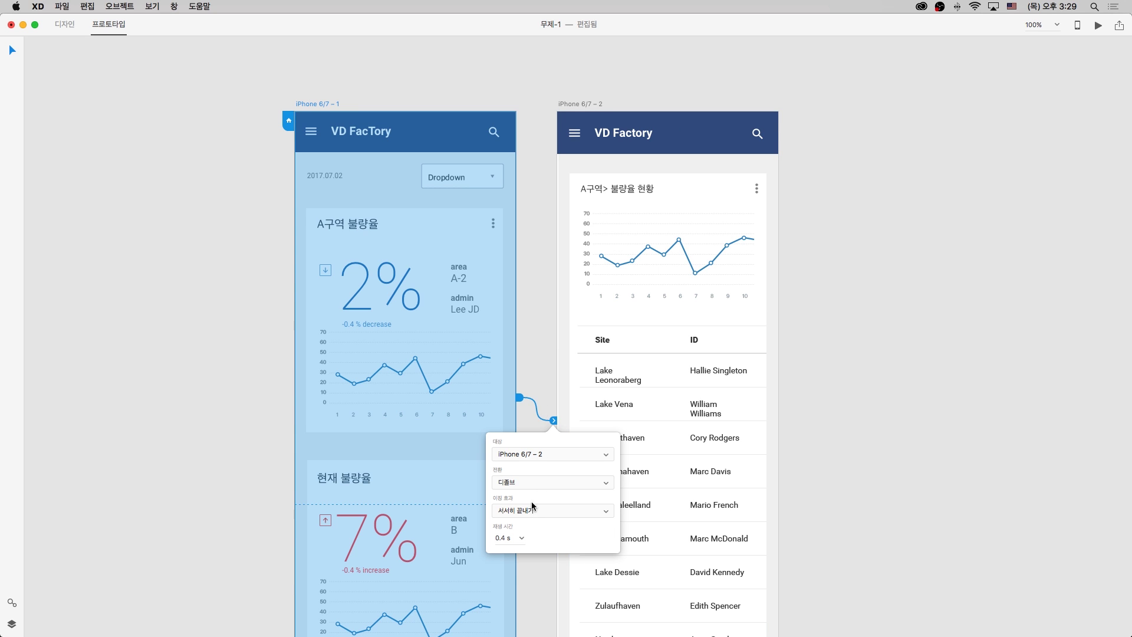
Set the transition of the link to the second artboard to slide left and close the link settings
click(526, 483)
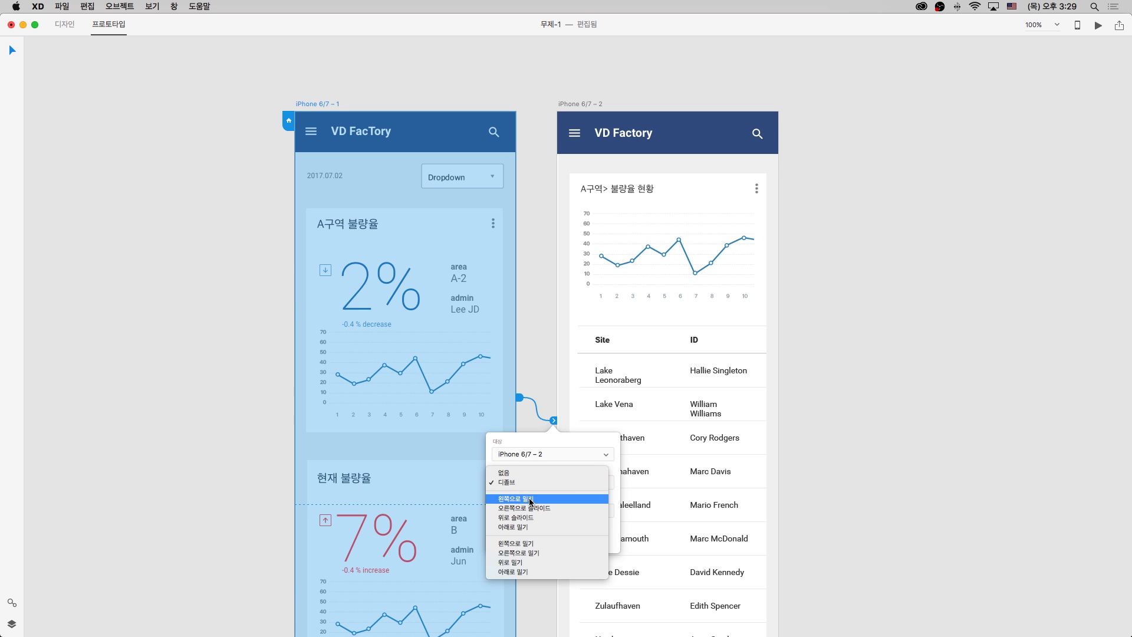
click(530, 500)
click(532, 354)
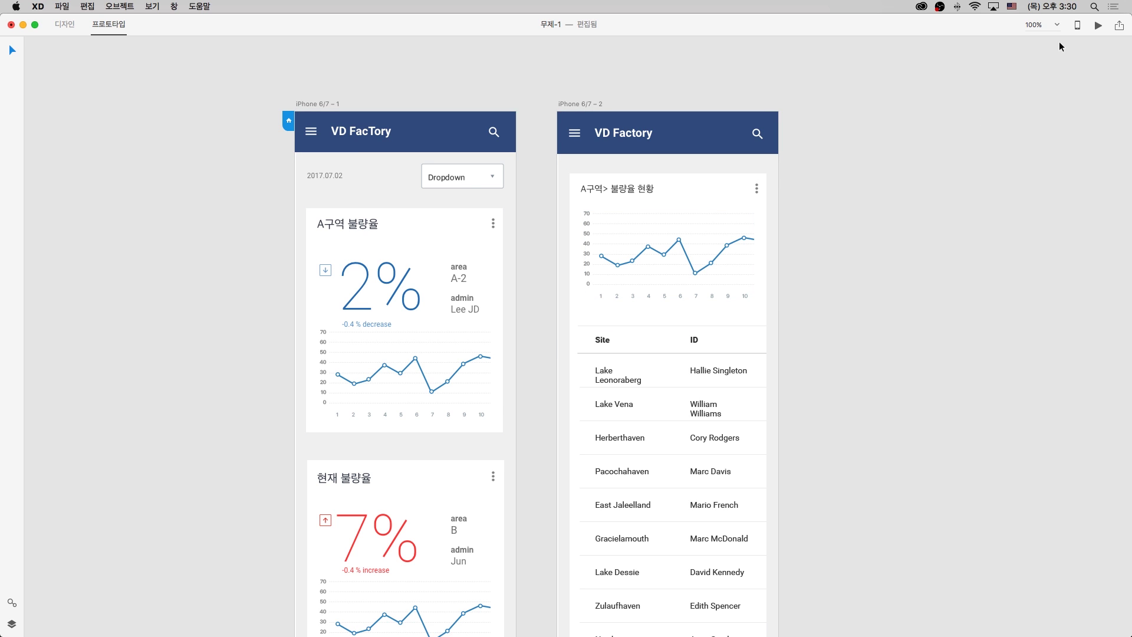
Preview the prototype, scroll the first screen, follow its link to the second screen, and close the preview
click(1096, 27)
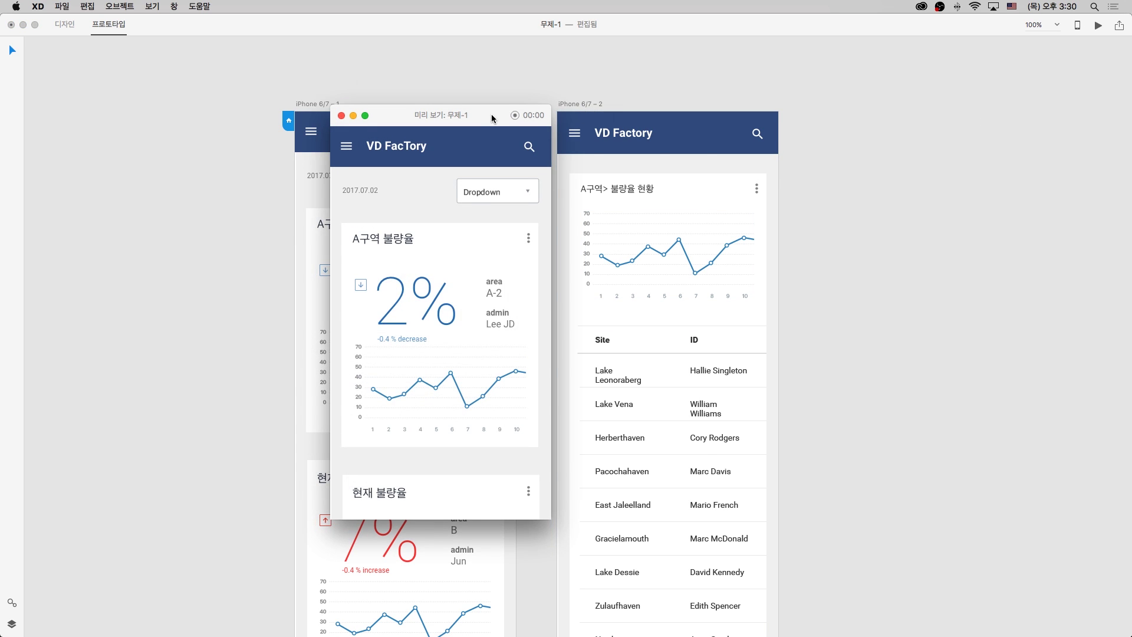
drag(454, 115, 625, 65)
scroll(613, 253, down, 5)
scroll(605, 315, up, 5)
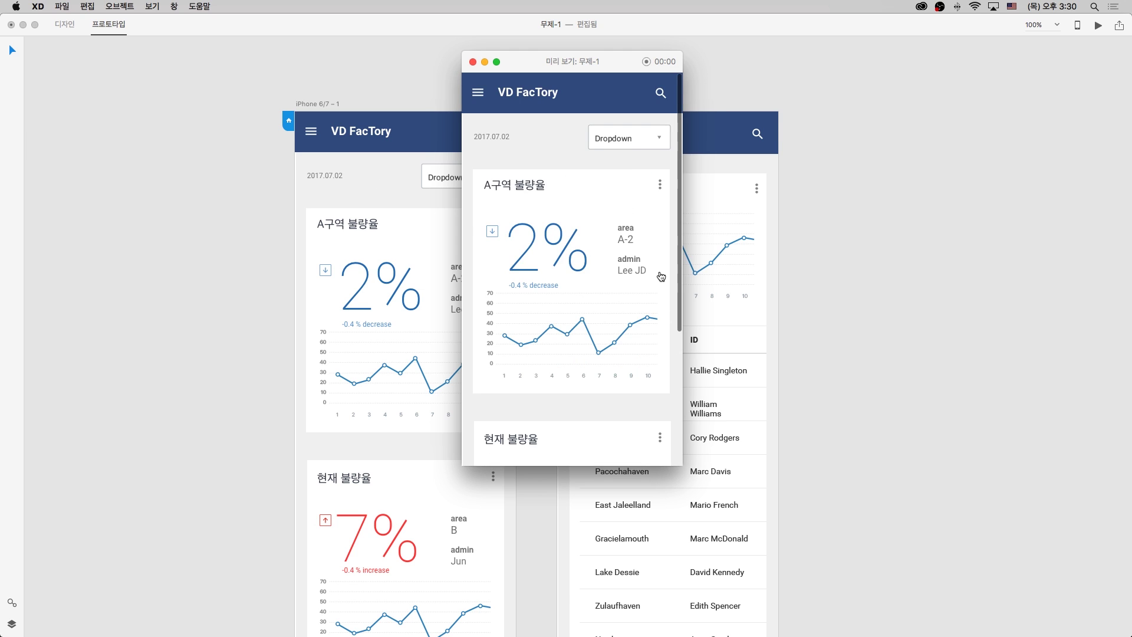
click(665, 296)
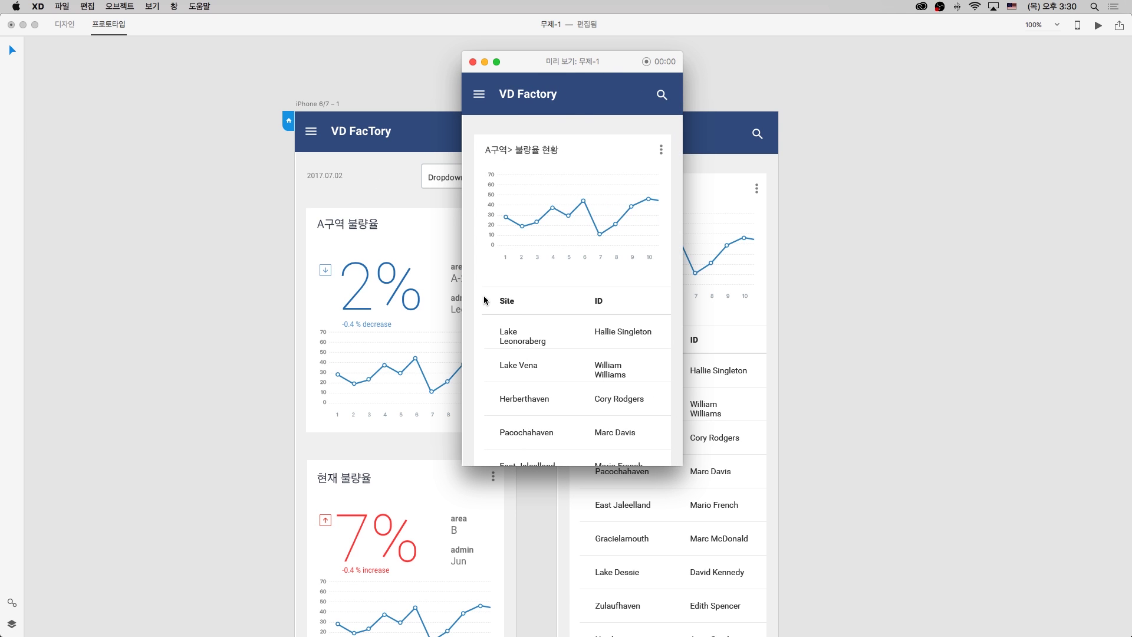
click(473, 62)
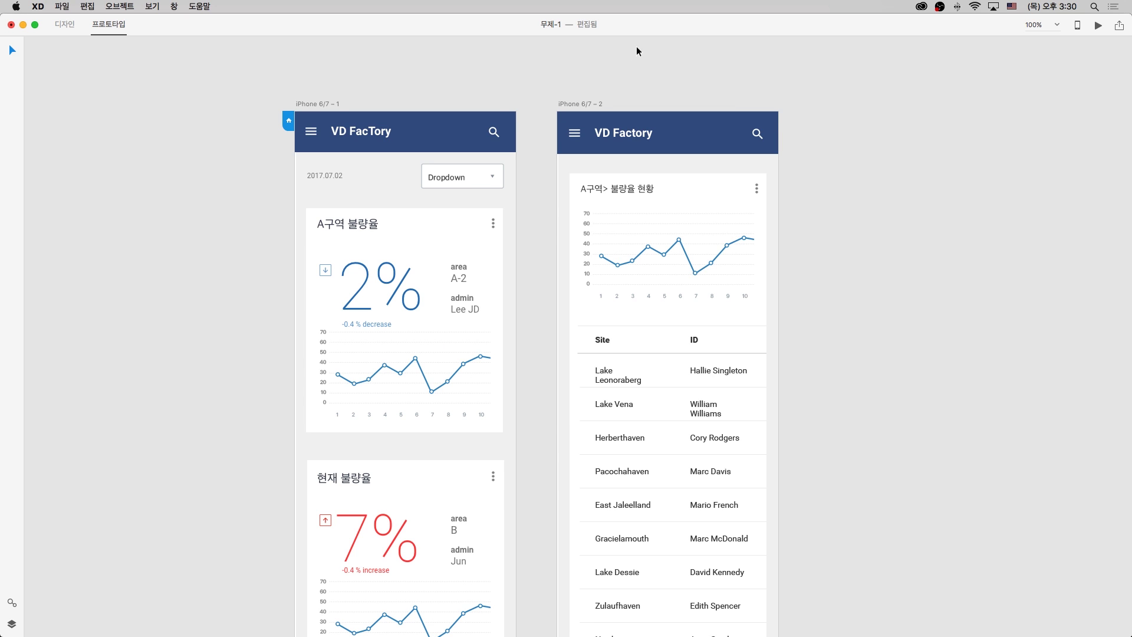
Minimize the XD document and switch through Photoshop to the index.html page in Dreamweaver
scroll(671, 44, down, 2)
scroll(670, 43, left, 2)
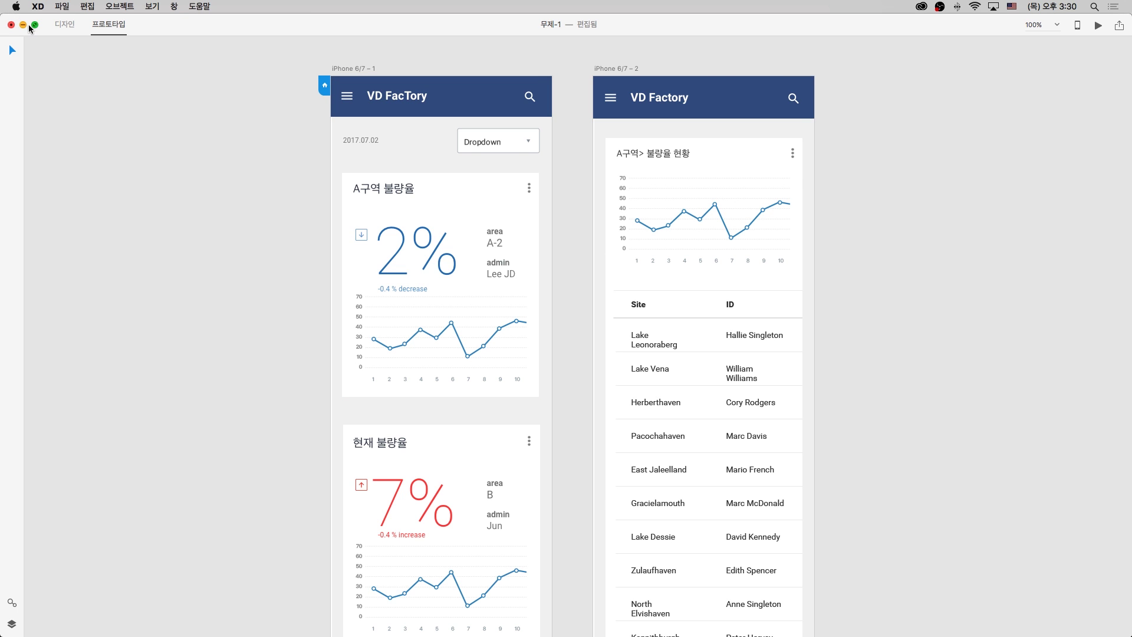
click(23, 25)
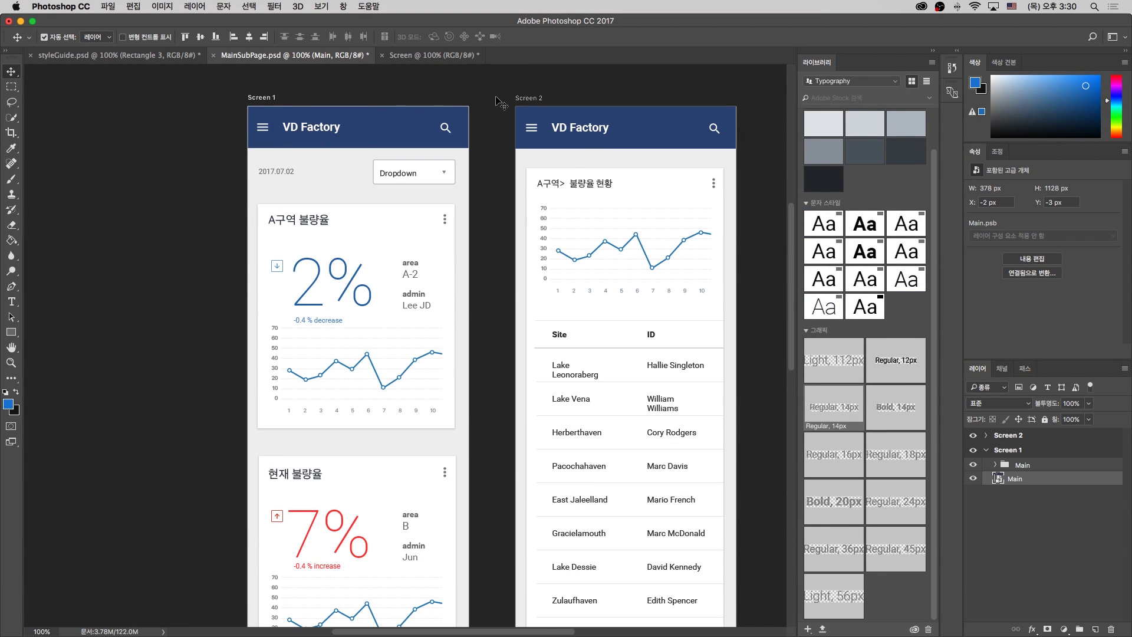
scroll(500, 154, down, 2)
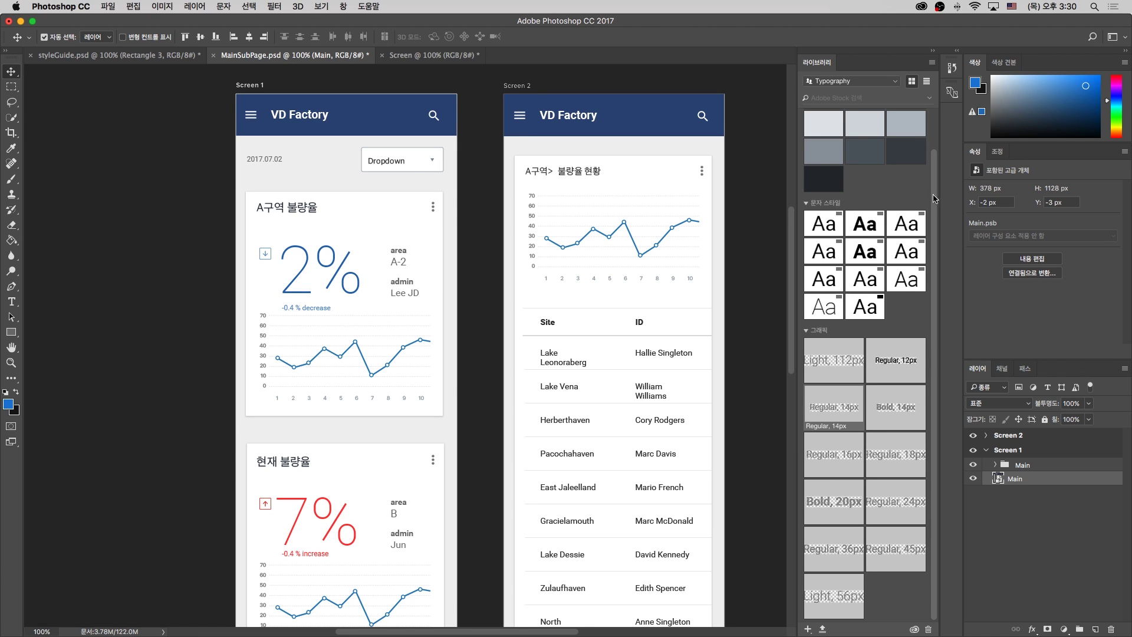
mouse_move(566, 636)
key(super+Tab)
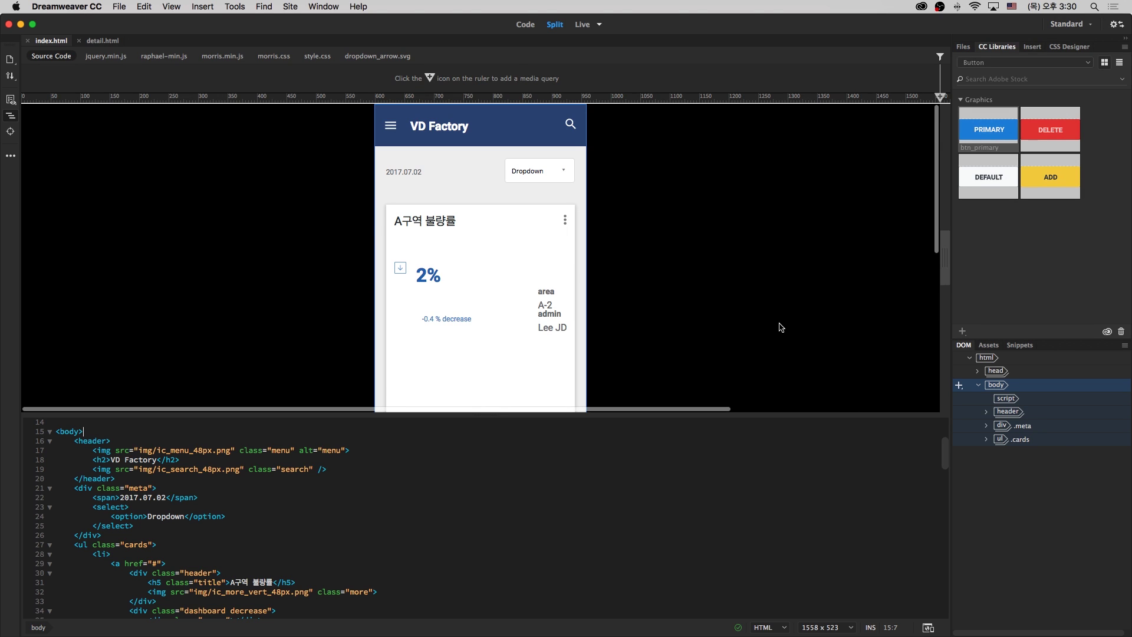
scroll(780, 327, down, 2)
scroll(767, 335, up, 2)
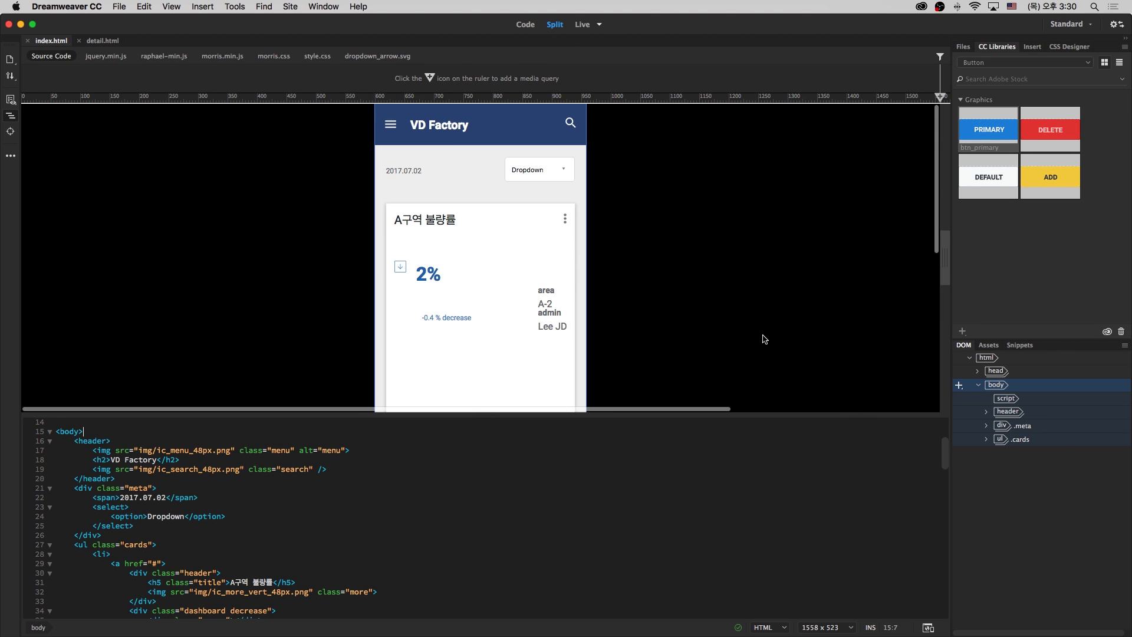
scroll(712, 319, up, 1)
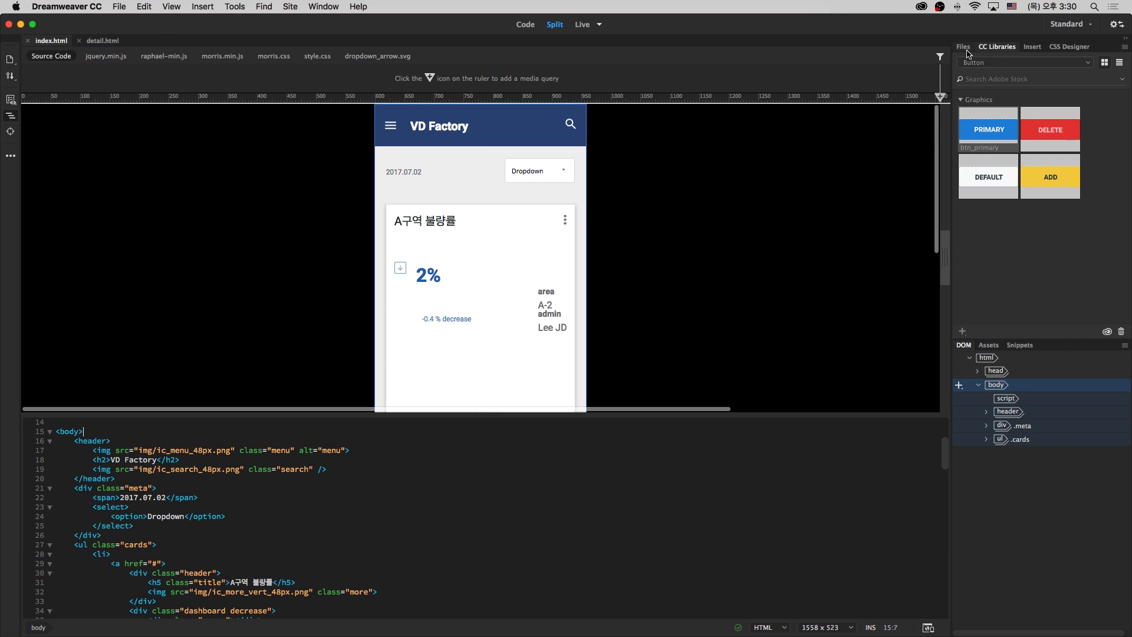
Open the Extract panel and place it beside the page preview so MainSubPage.psd can be inspected
click(291, 6)
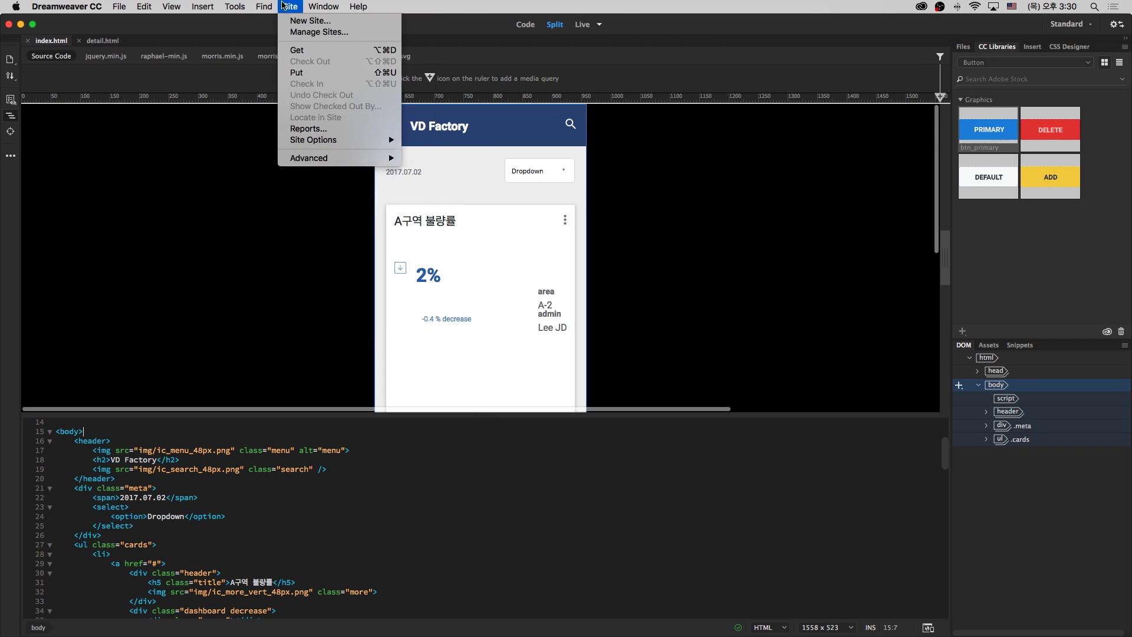
mouse_move(325, 4)
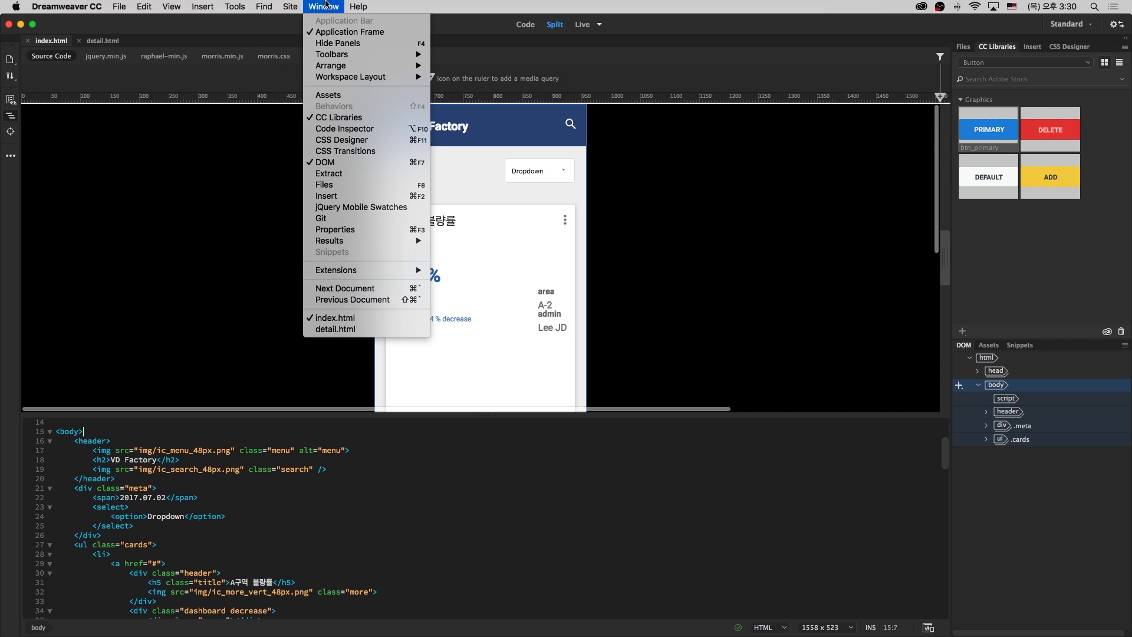
click(345, 174)
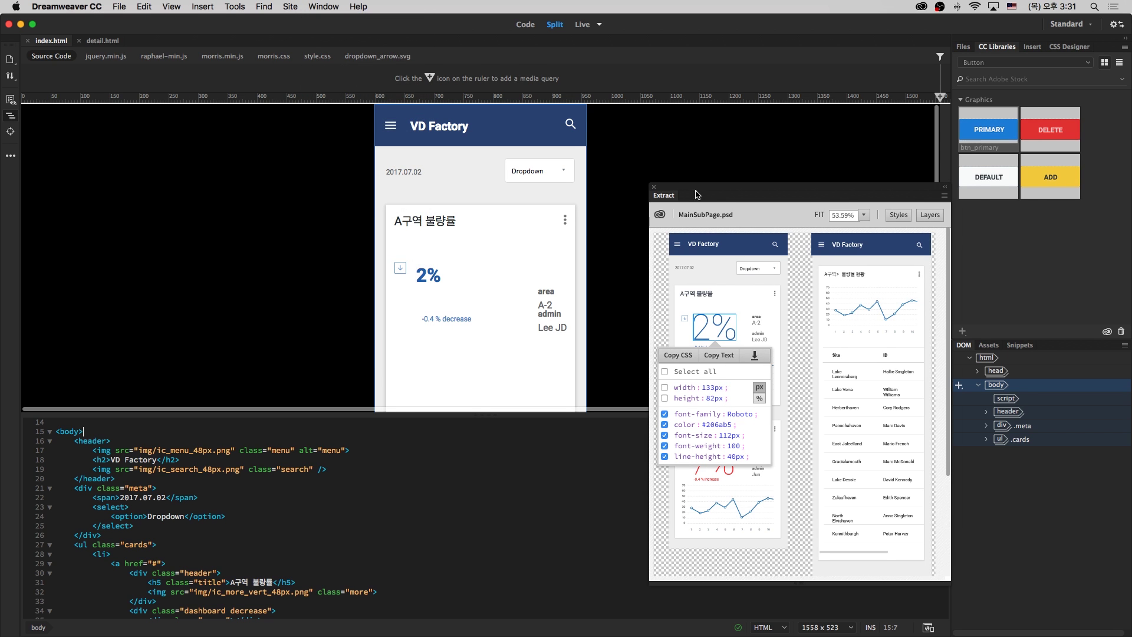
drag(697, 194, 726, 145)
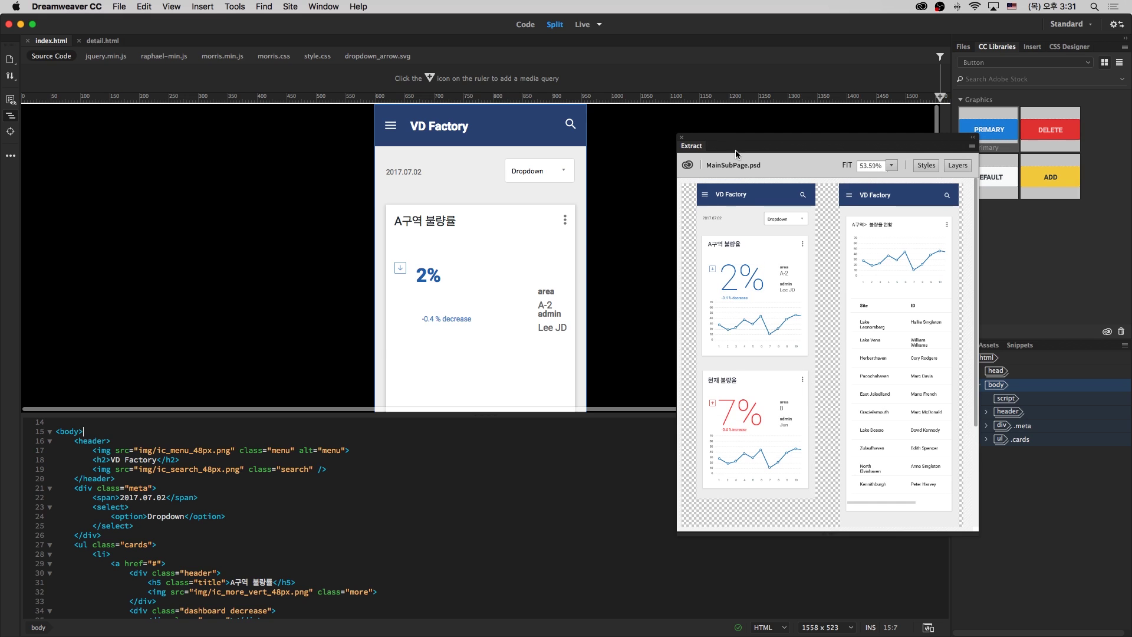
drag(799, 147, 804, 137)
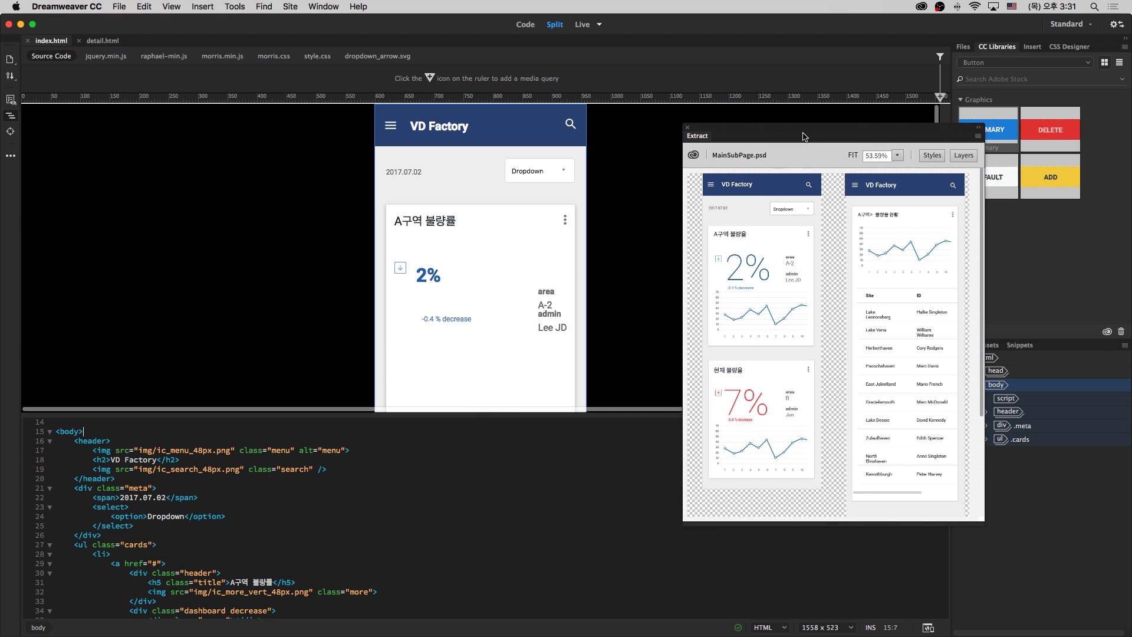
Check the CSS of the 2017.07.02 date in MainSubPage.psd, and copy the CSS of the large blue 2% text
click(721, 210)
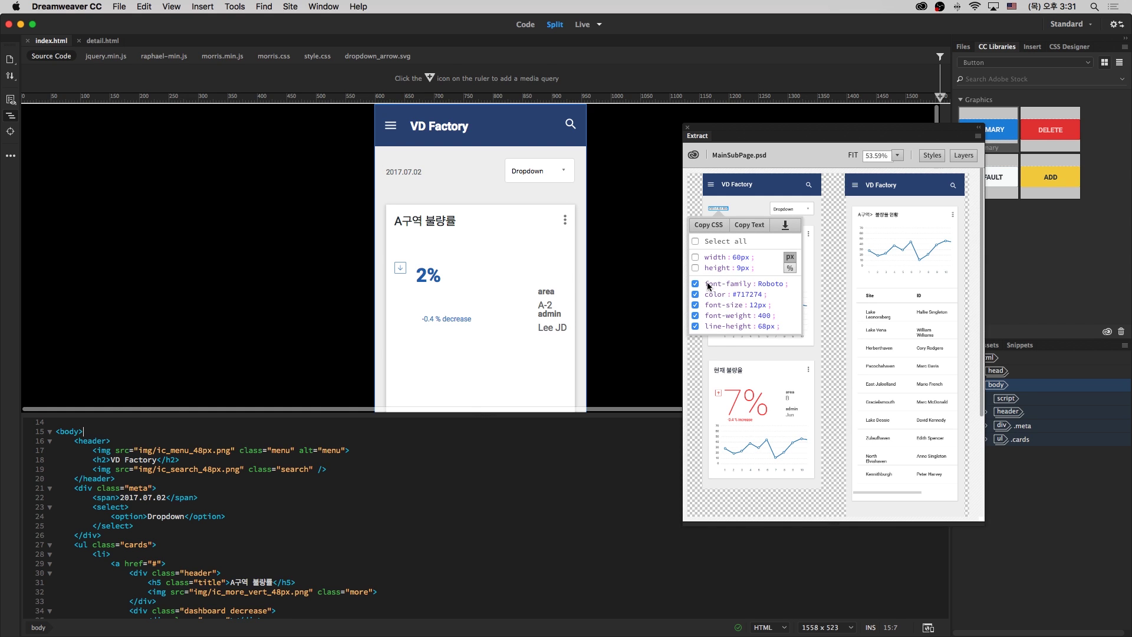
click(826, 295)
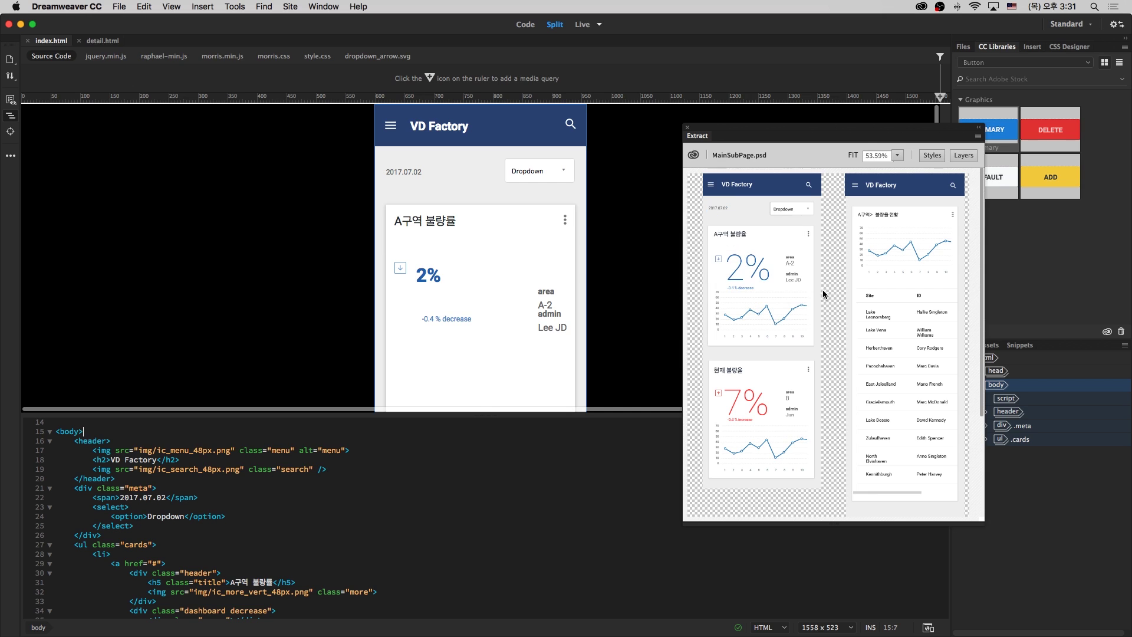
click(757, 279)
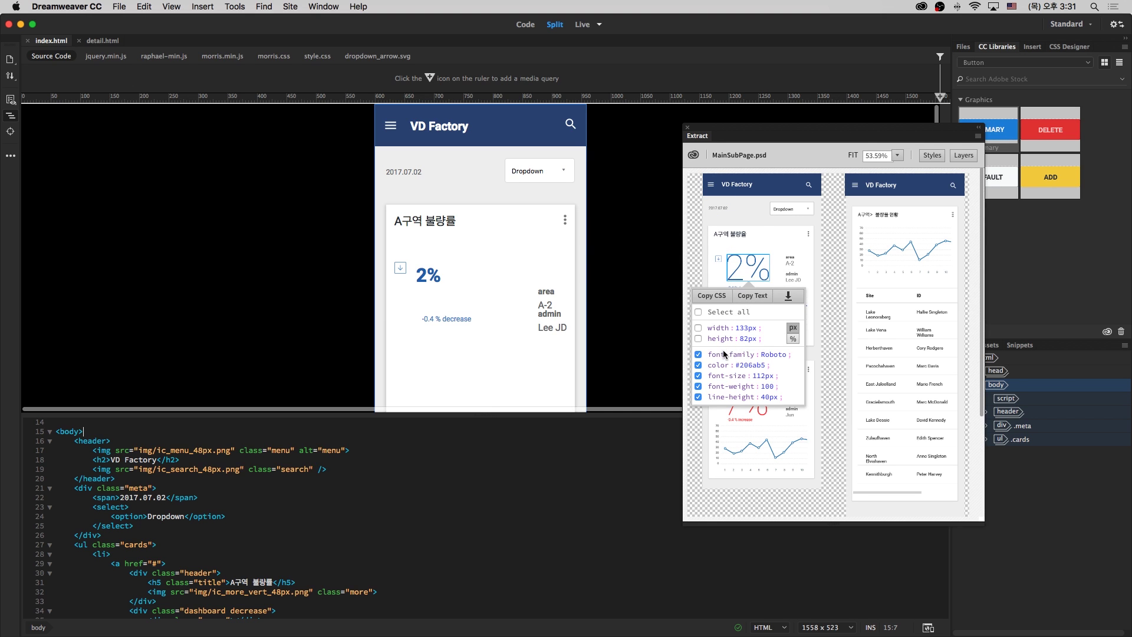
click(722, 298)
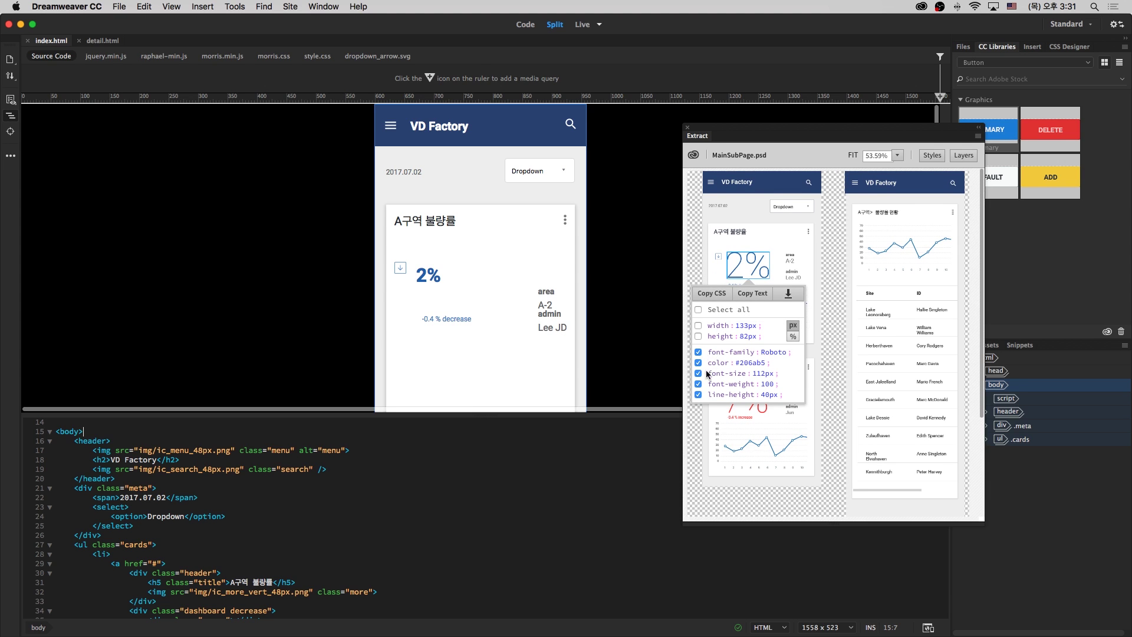
click(704, 270)
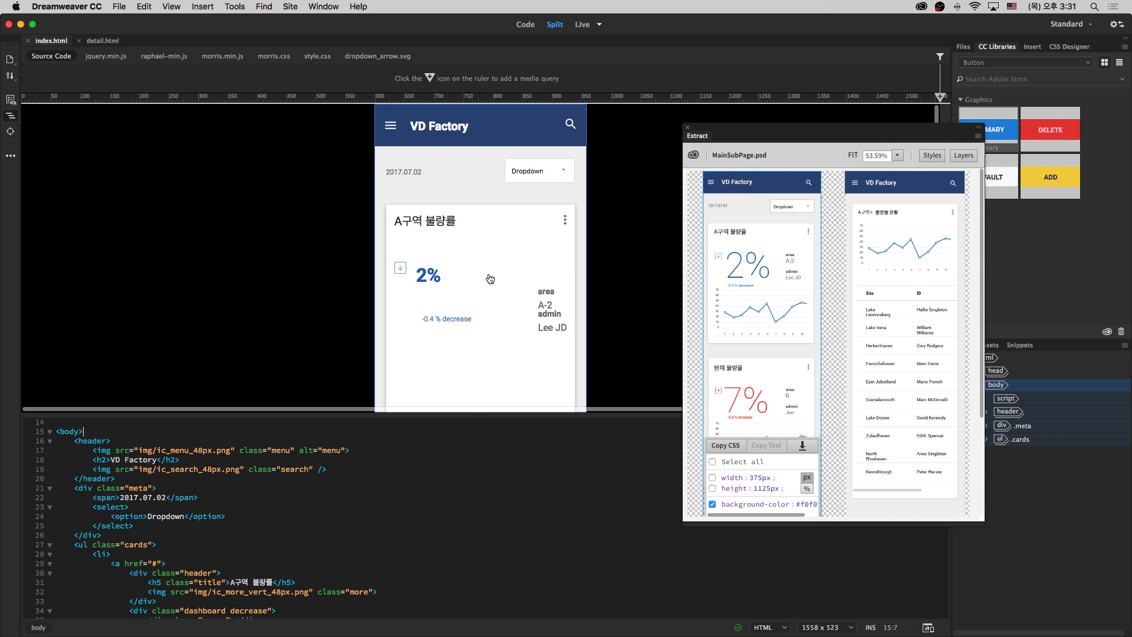
Select the 2% heading in the page preview to identify its element, and open the style.css source
scroll(435, 273, down, 2)
scroll(435, 273, up, 2)
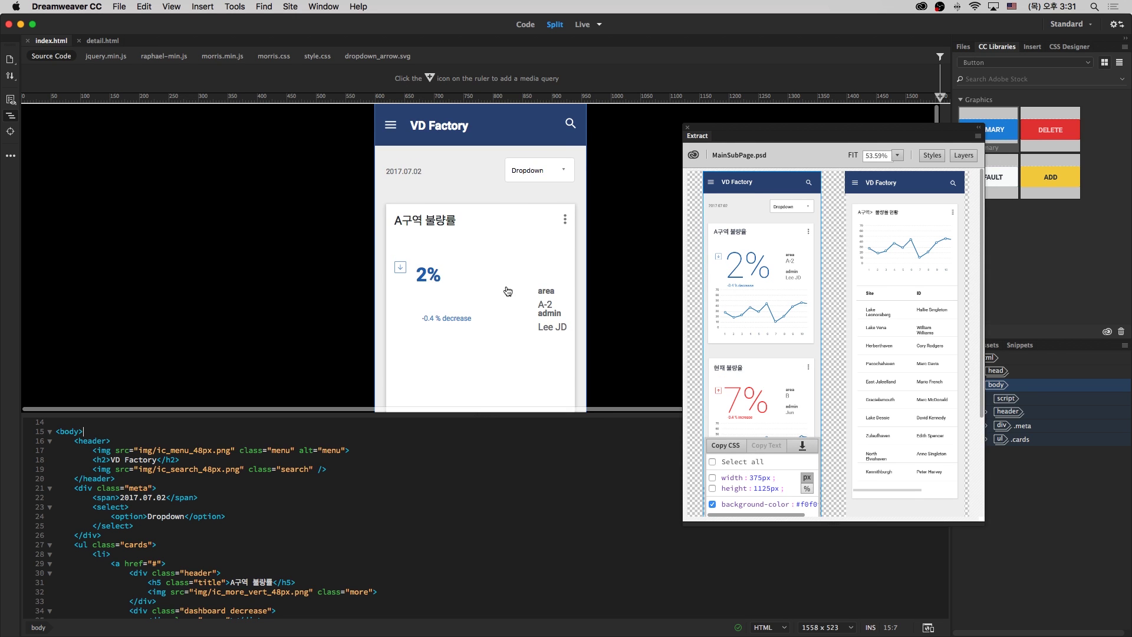
click(434, 277)
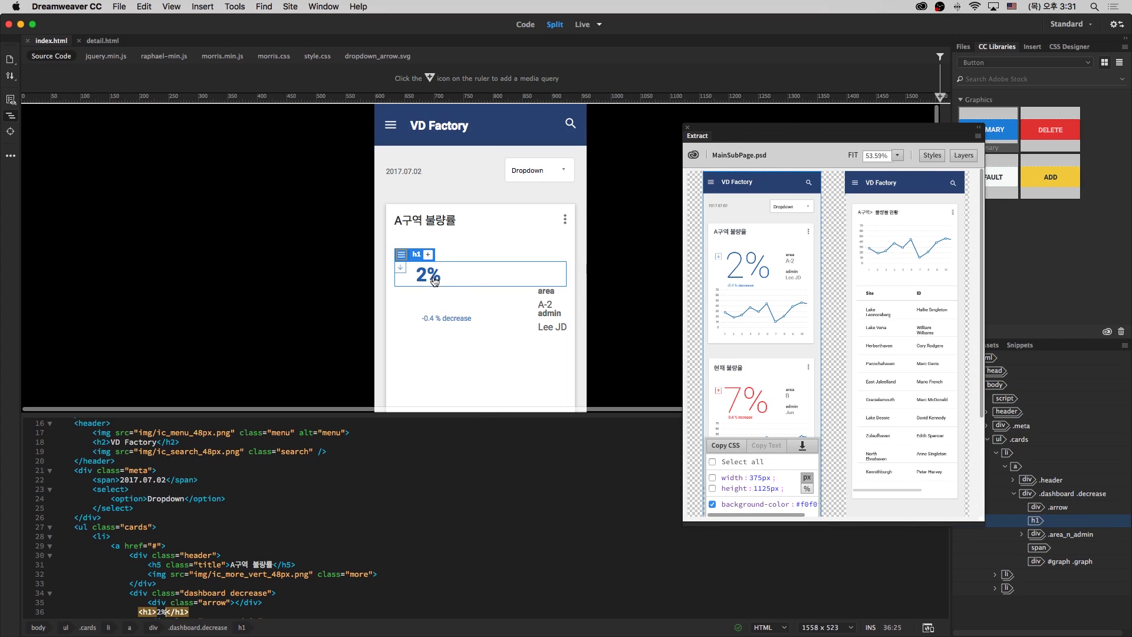
key(ctrl+Up)
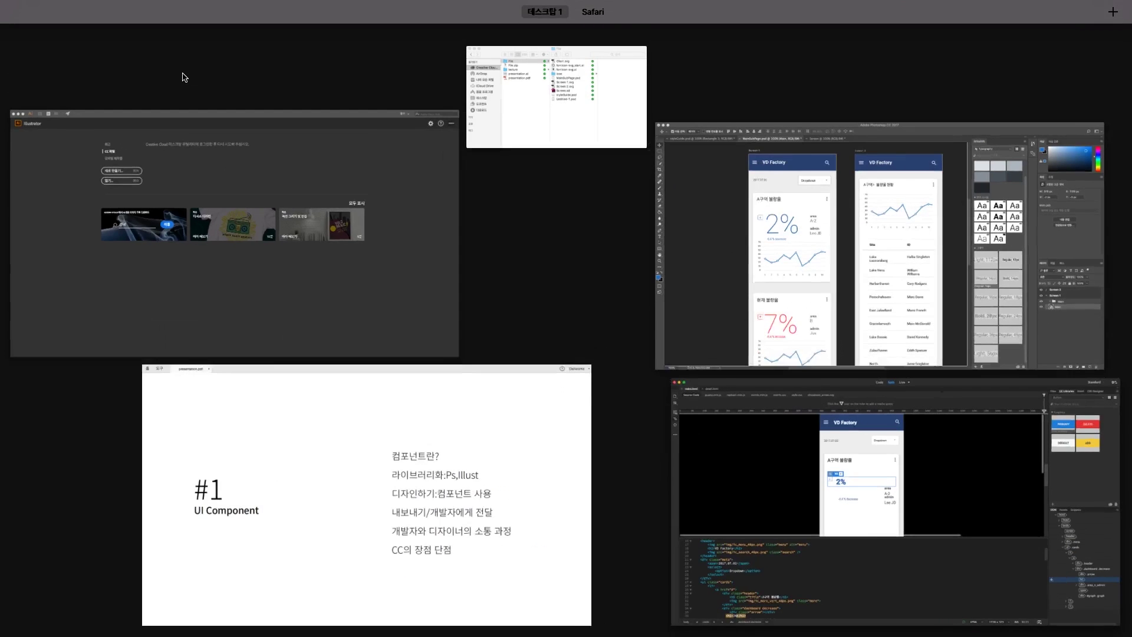
key(ctrl+Up)
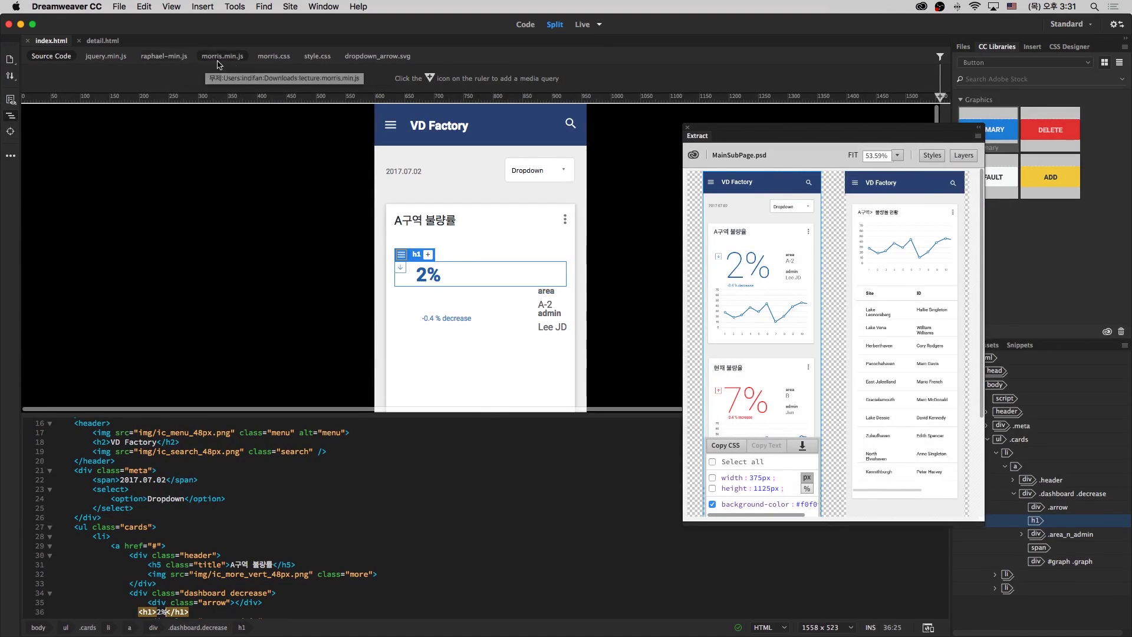
click(315, 56)
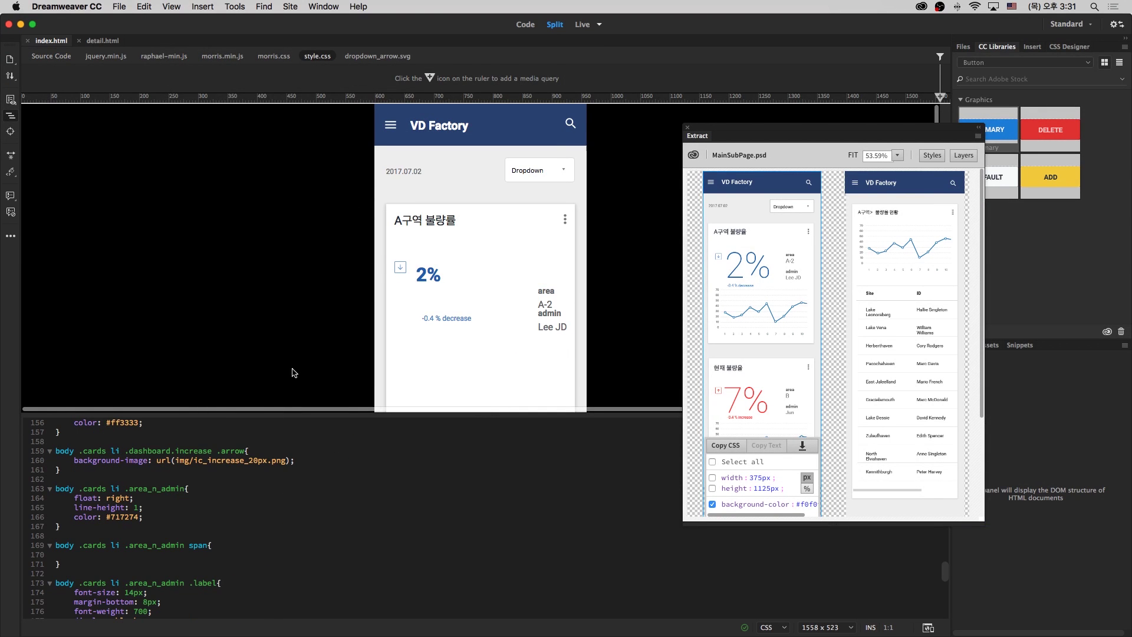
Search style.css for h1 and place the cursor after the opening brace of the body .cards li h1 rule
click(168, 527)
key(cmd+f)
key(Return)
key(Return)
key(Return)
key(Return)
key(Escape)
key(cmd+f)
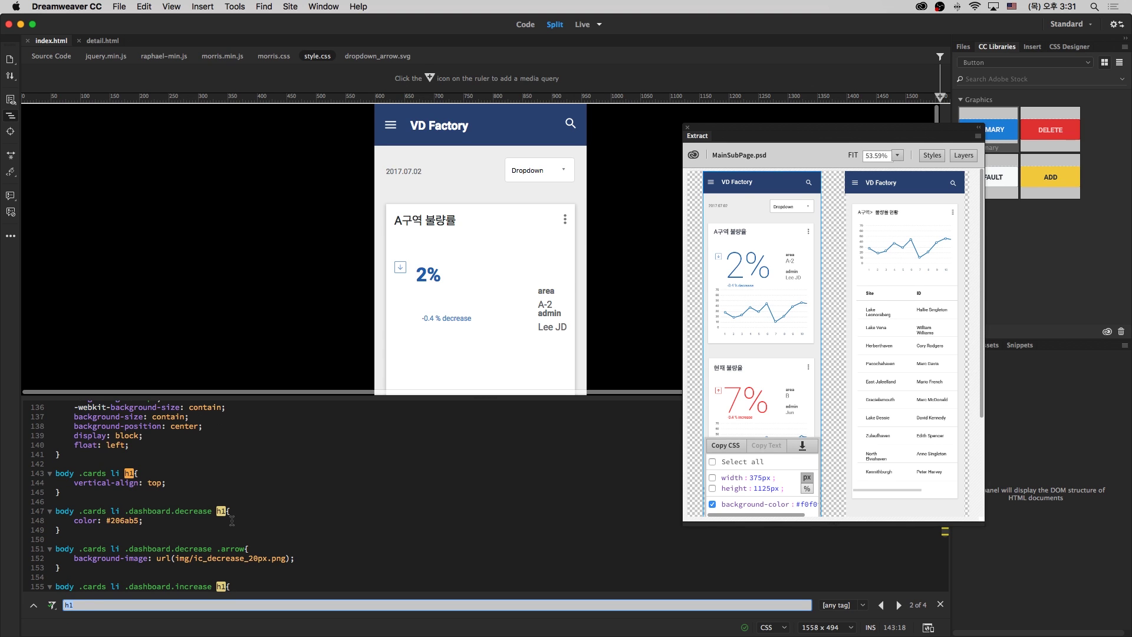
scroll(321, 482, down, 2)
scroll(179, 495, up, 3)
key(Escape)
key(Right)
key(Right)
key(Left)
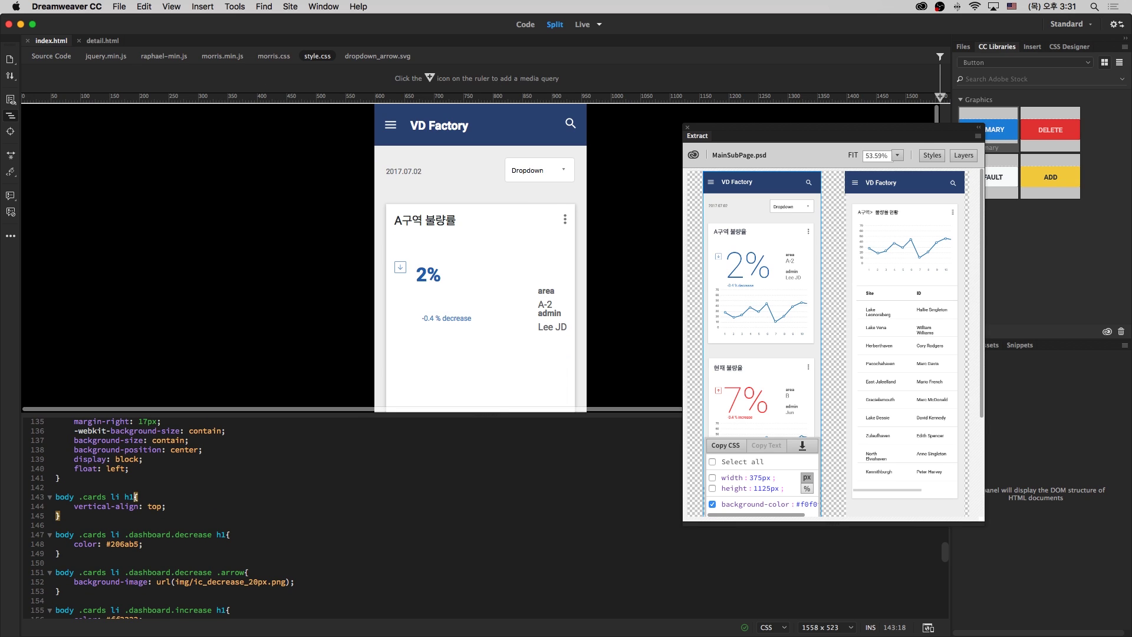
Paste the copied Roboto, #206ab5, 112px, weight 100 and 40px line-height declarations into the body .cards li h1 rule and indent the font-family line
key(Return)
key(cmd+v)
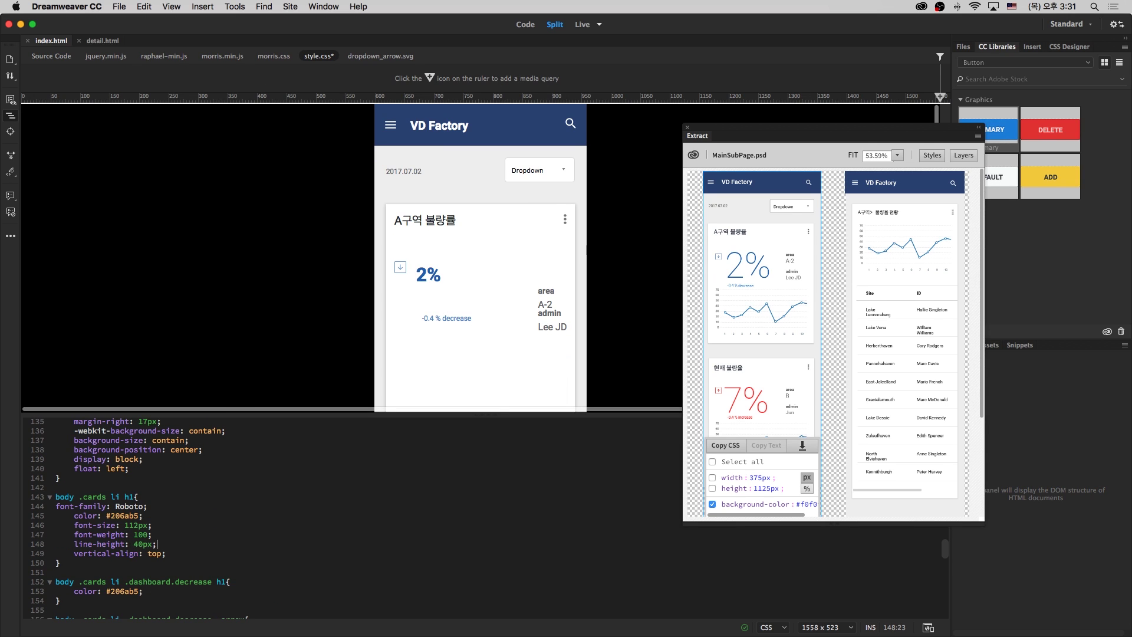
click(75, 505)
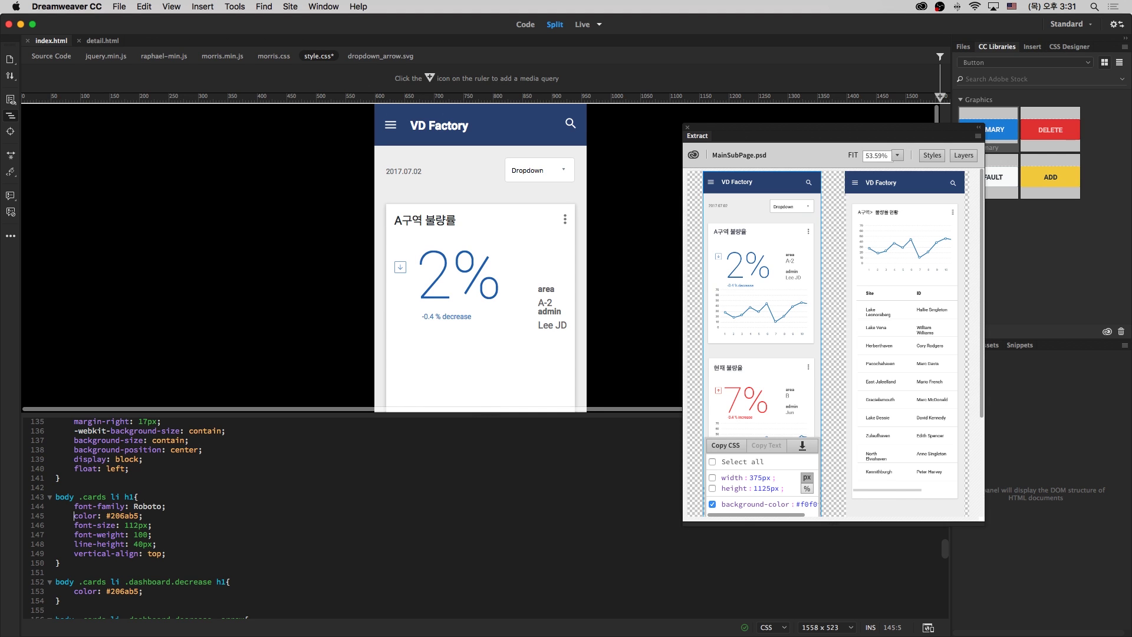
key(shift+Down)
key(shift+Down)
key(shift+Down)
key(shift+Down)
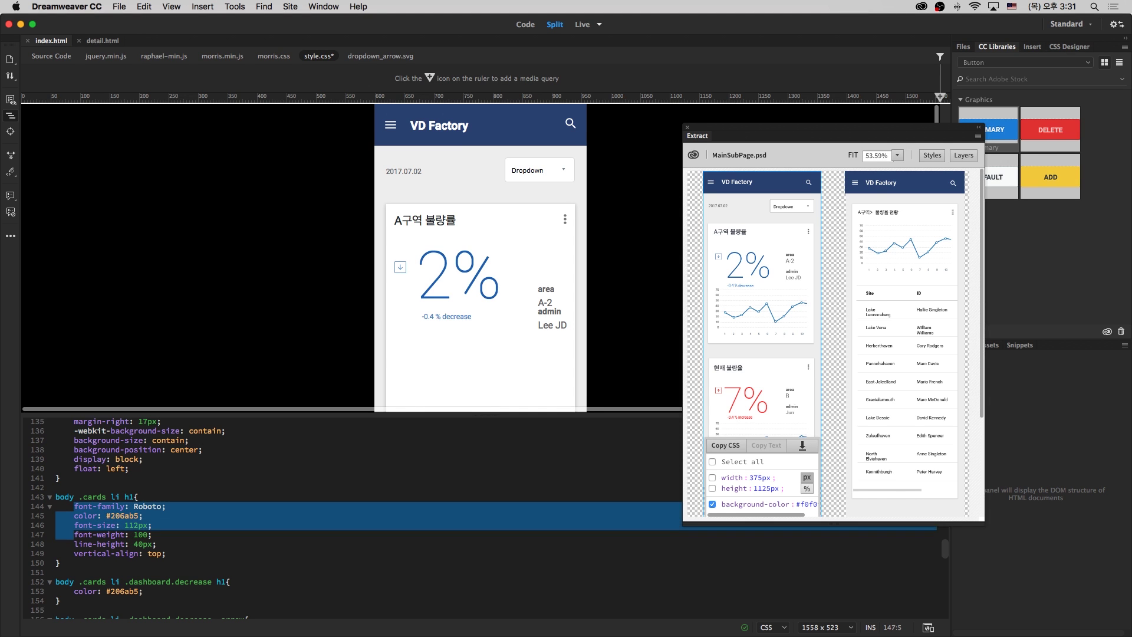
key(shift+End)
key(Right)
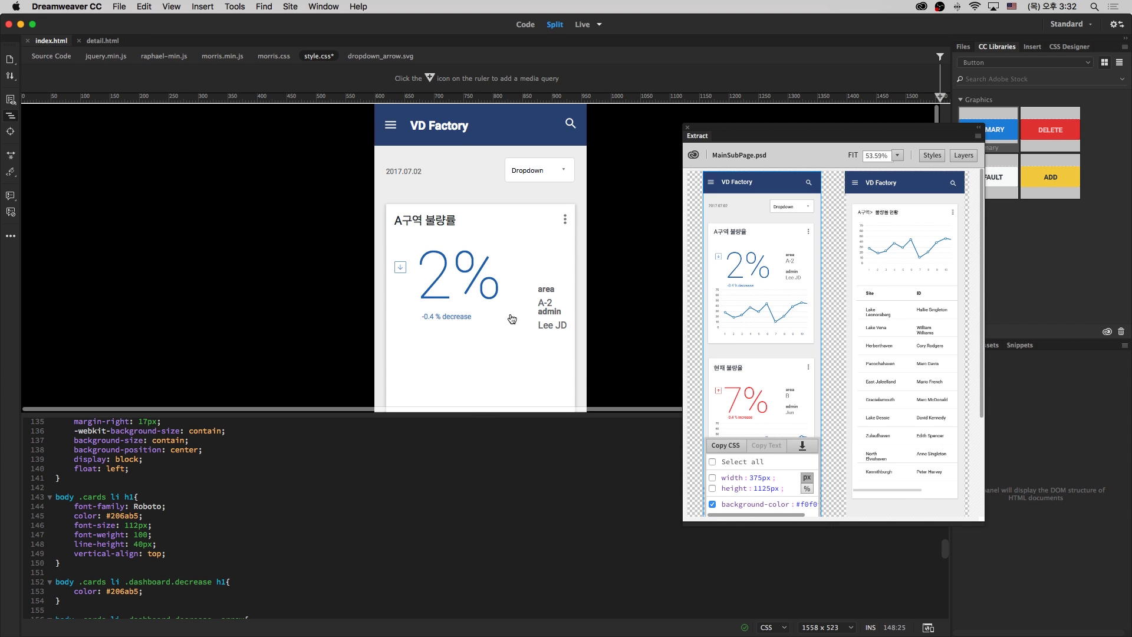
Copy the CSS of the first card's area label in MainSubPage.psd, and select the matching label in the page preview
scroll(502, 319, down, 2)
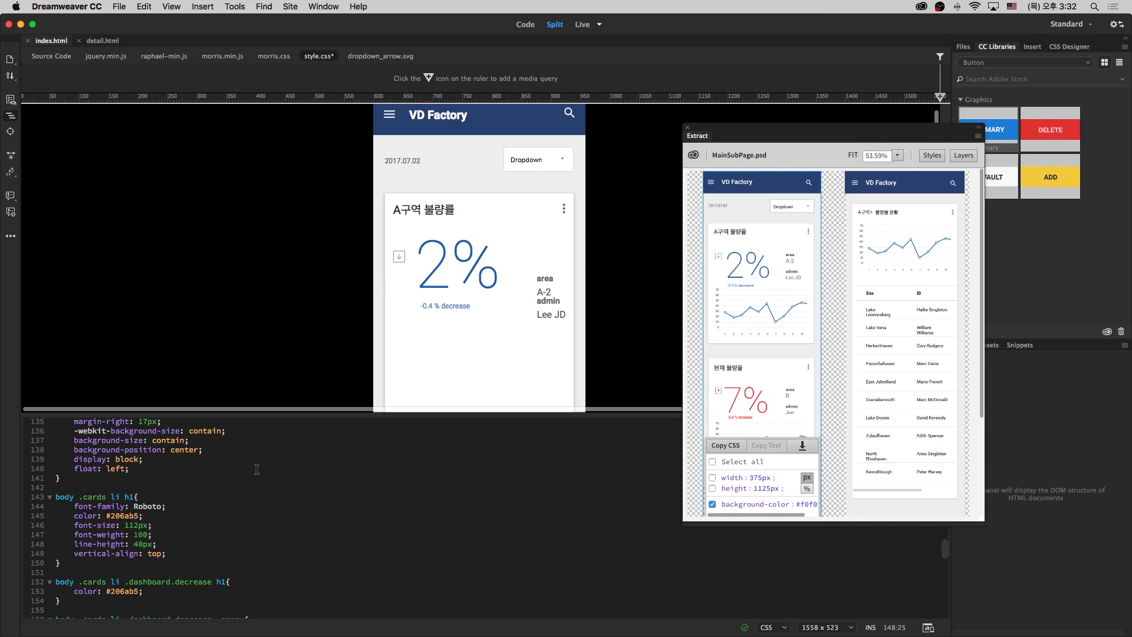
click(790, 256)
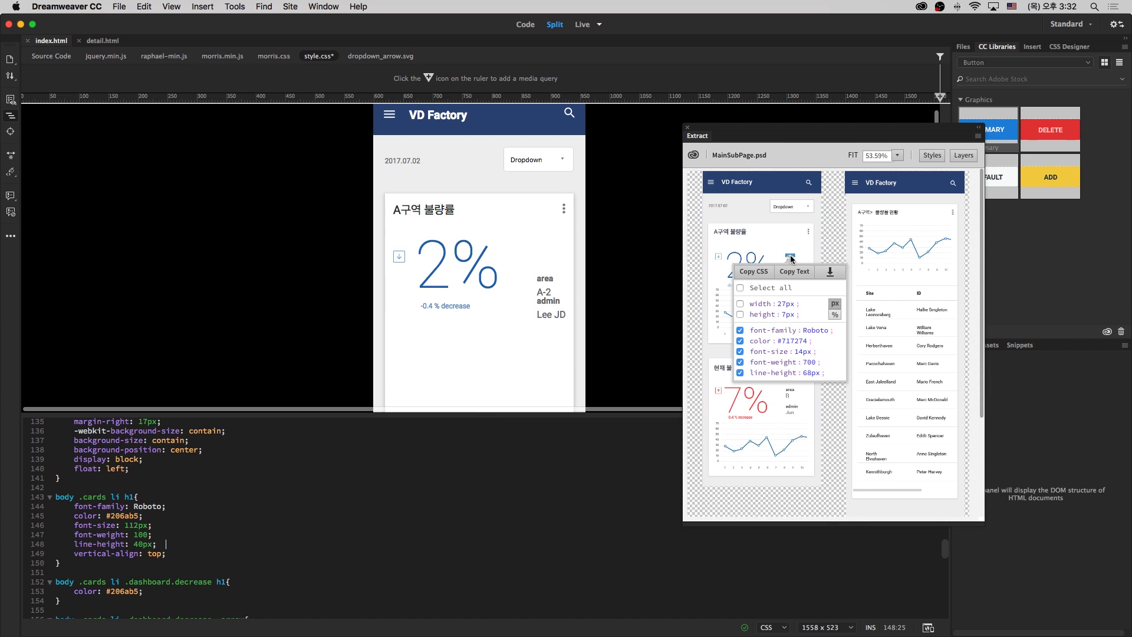
click(753, 270)
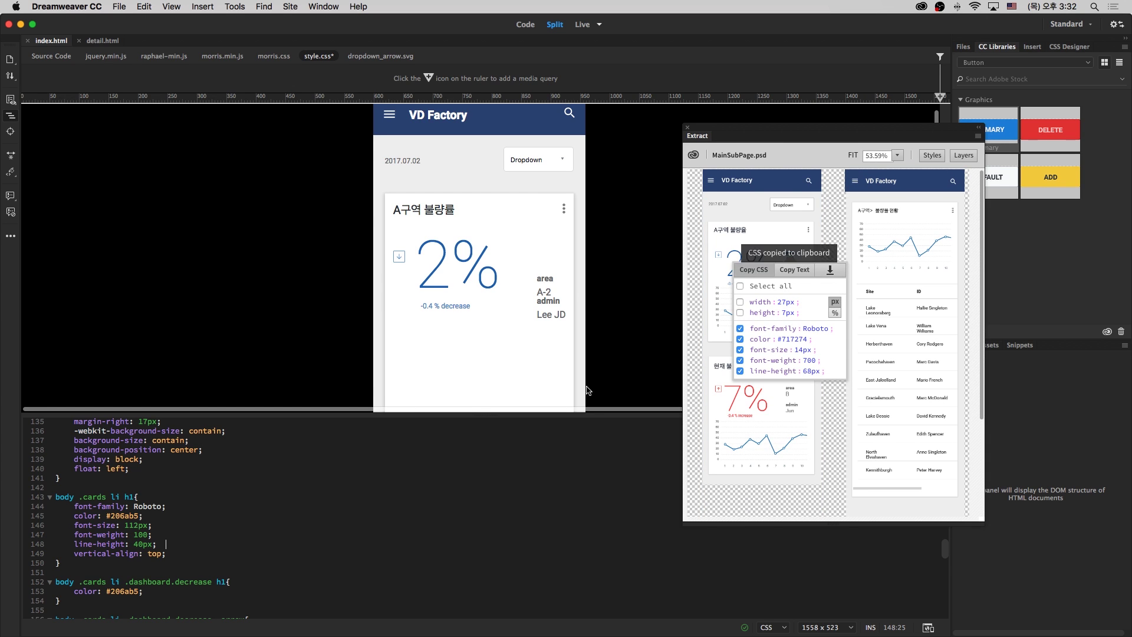
click(545, 282)
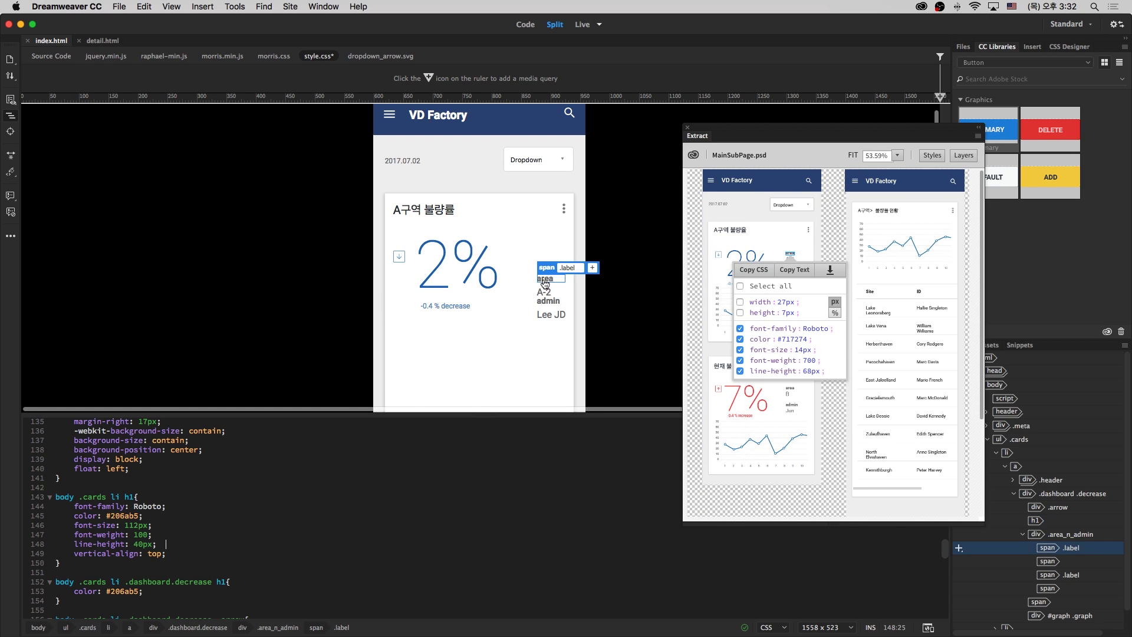
Search style.css for label to locate the body .cards li .area_n_admin rules
click(398, 495)
key(super+f)
text(label)
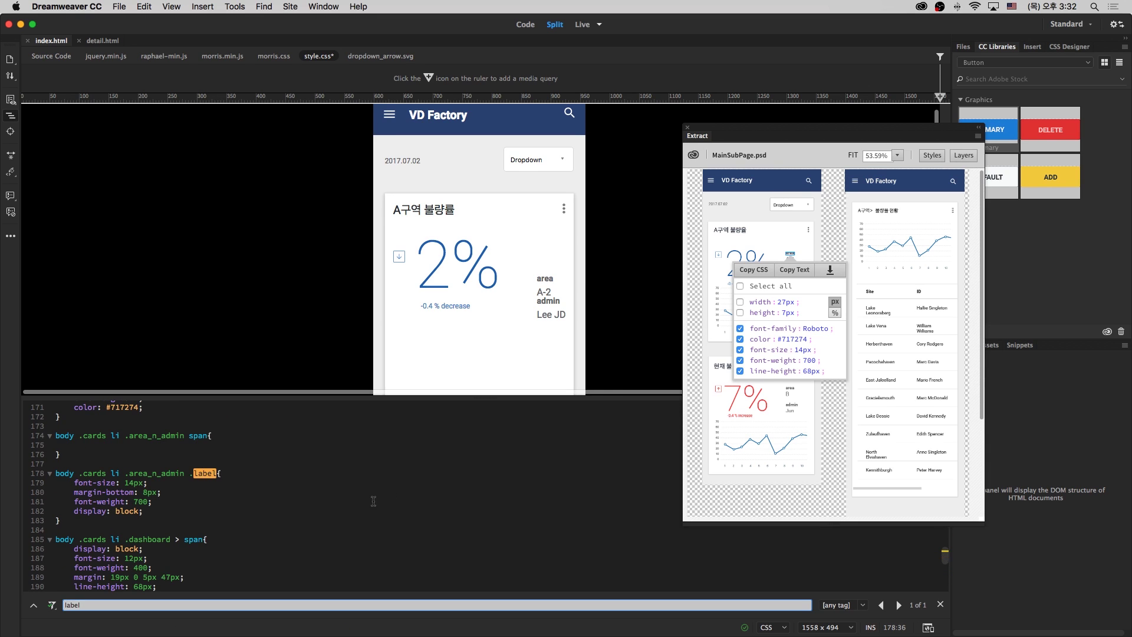
key(Escape)
click(245, 487)
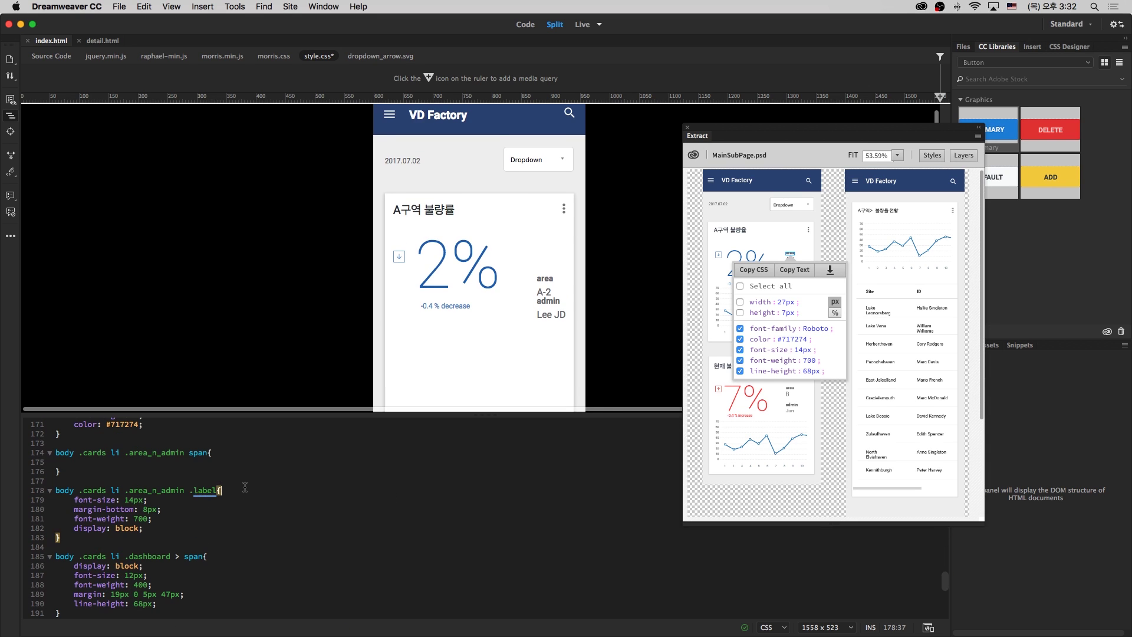
key(Return)
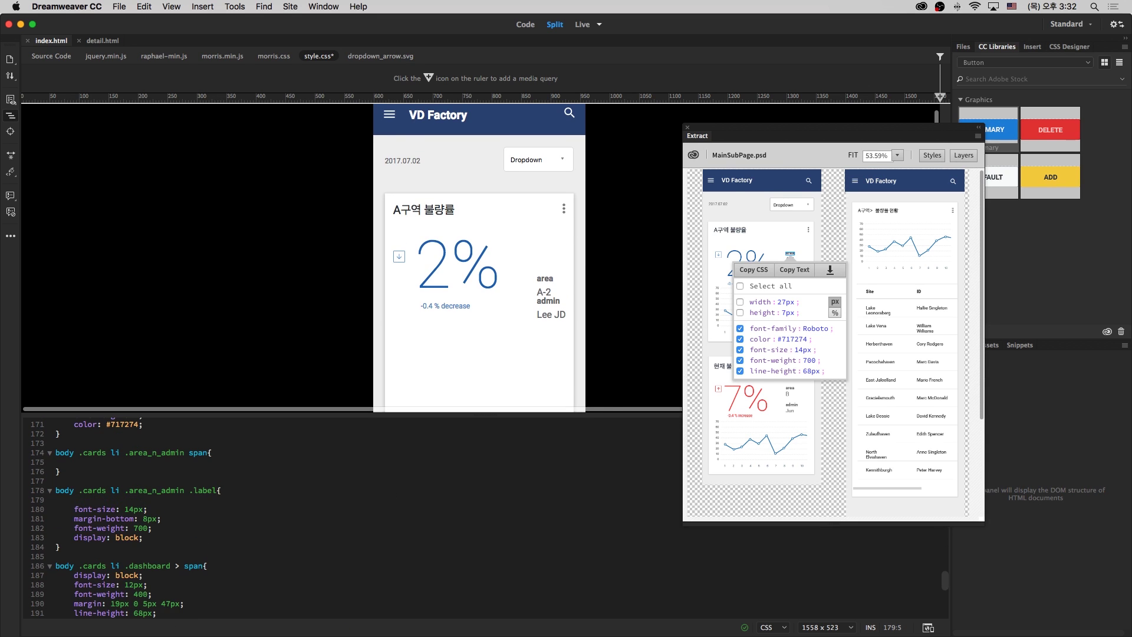
key(super+z)
Paste the copied Roboto, #717274, 14px, weight 700 declarations into the .area_n_admin span rule, removing line-height and indenting font-family
click(57, 462)
key(super+v)
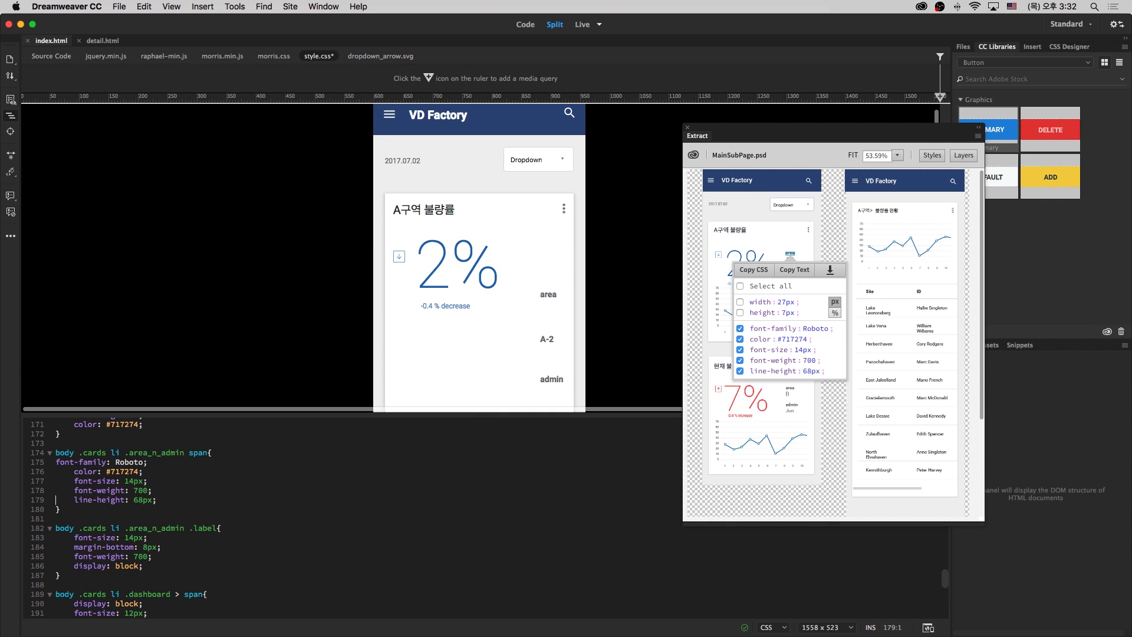
triple_click(56, 499)
key(BackSpace)
click(56, 481)
key(Tab)
triple_click(56, 462)
click(56, 471)
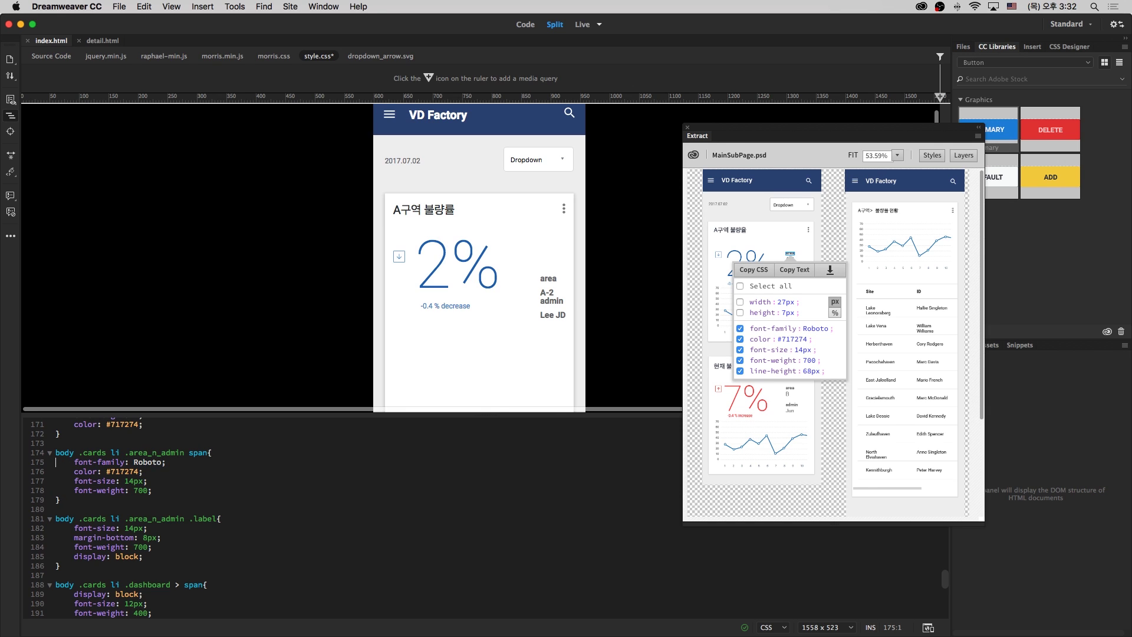
click(169, 479)
scroll(169, 479, up, 1)
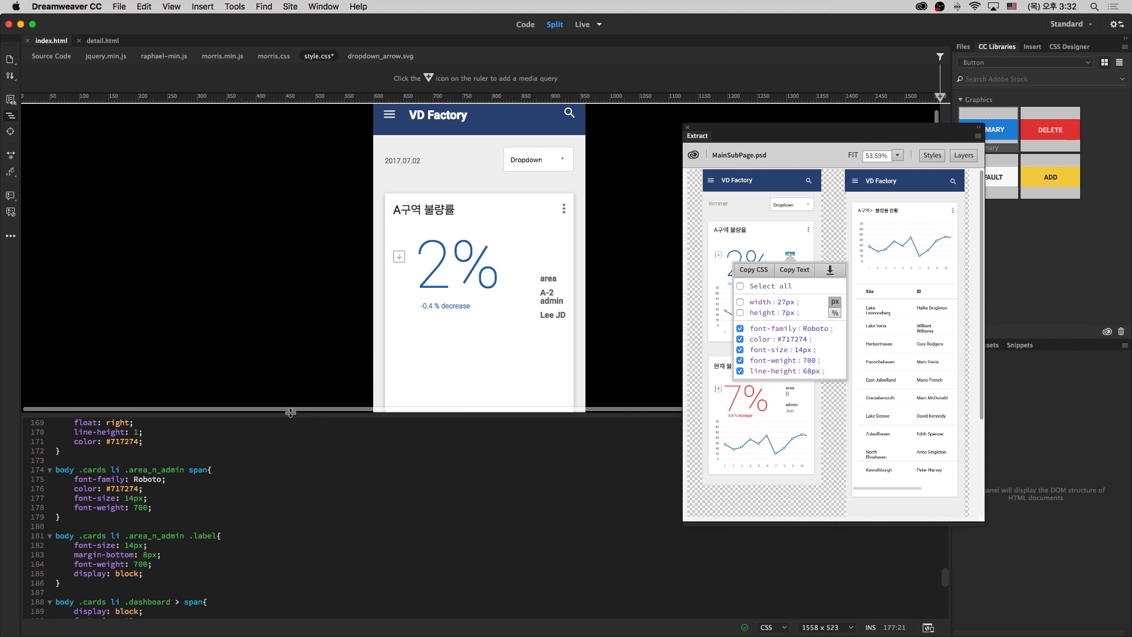
Save the changes to style.css
click(467, 489)
key(Up)
scroll(465, 266, down, 1)
click(378, 468)
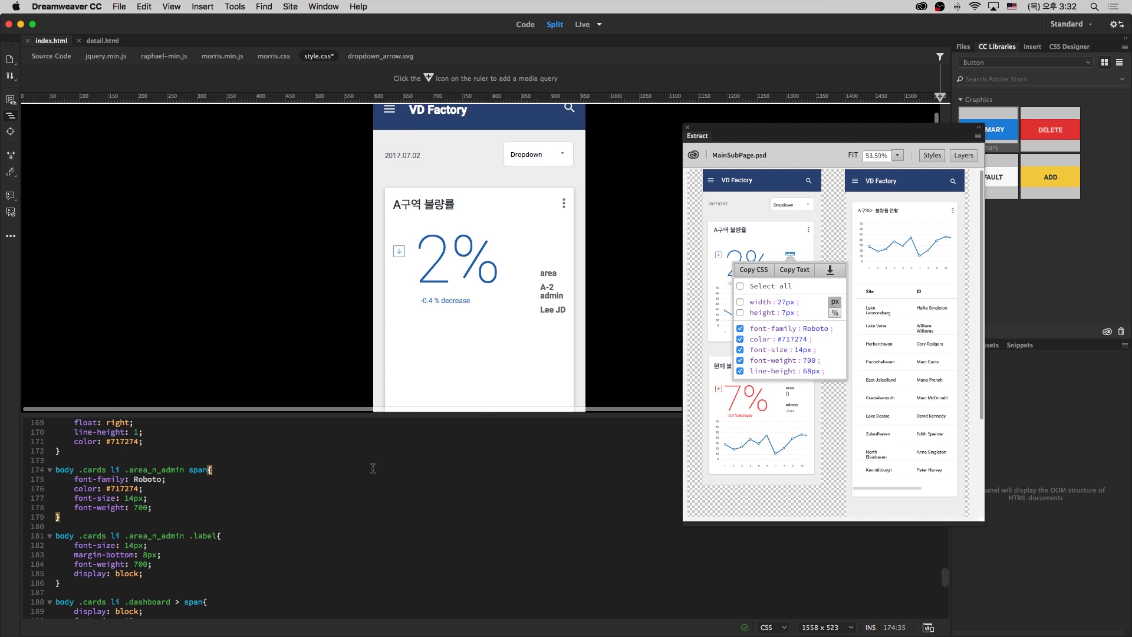
key(super+s)
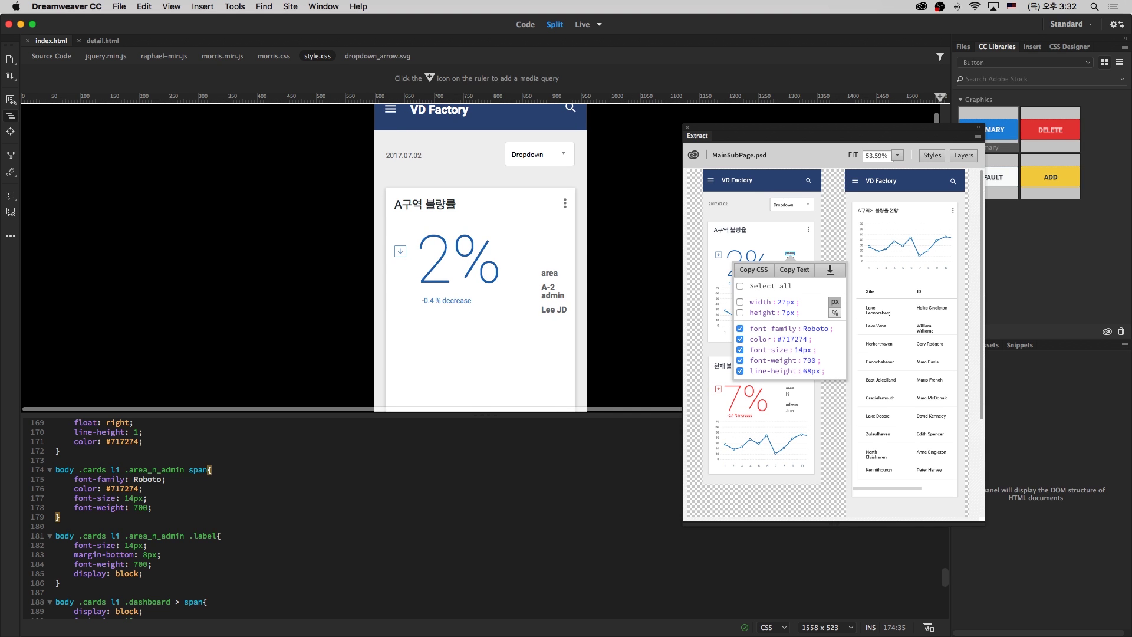
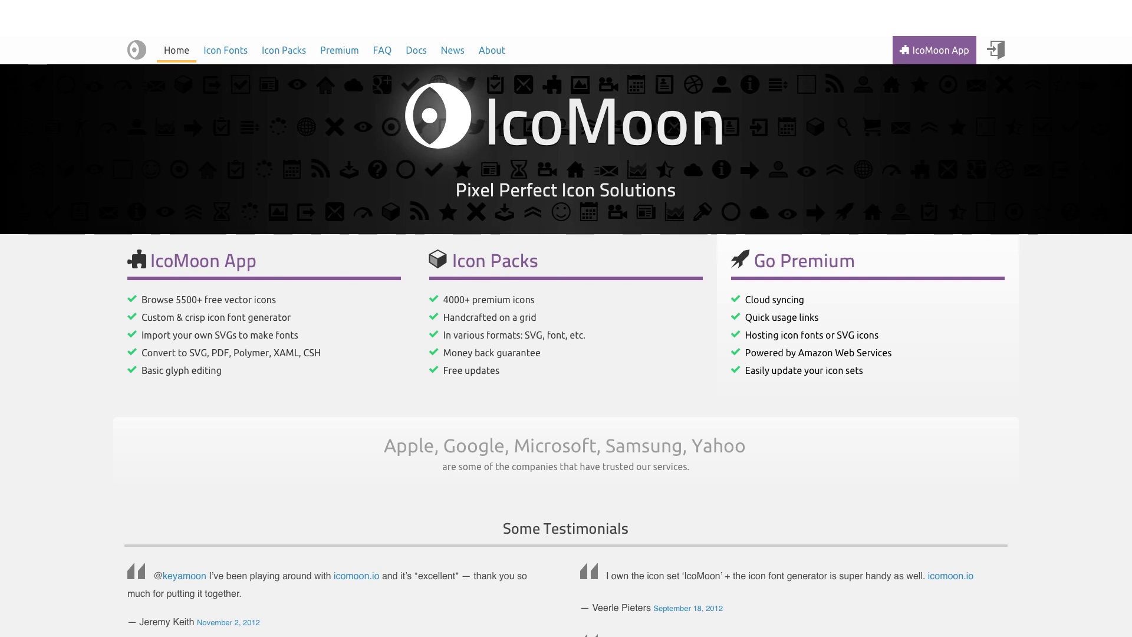
Look over the IcoMoon home page and its Icon Fonts page
scroll(867, 318, down, 5)
scroll(867, 318, up, 5)
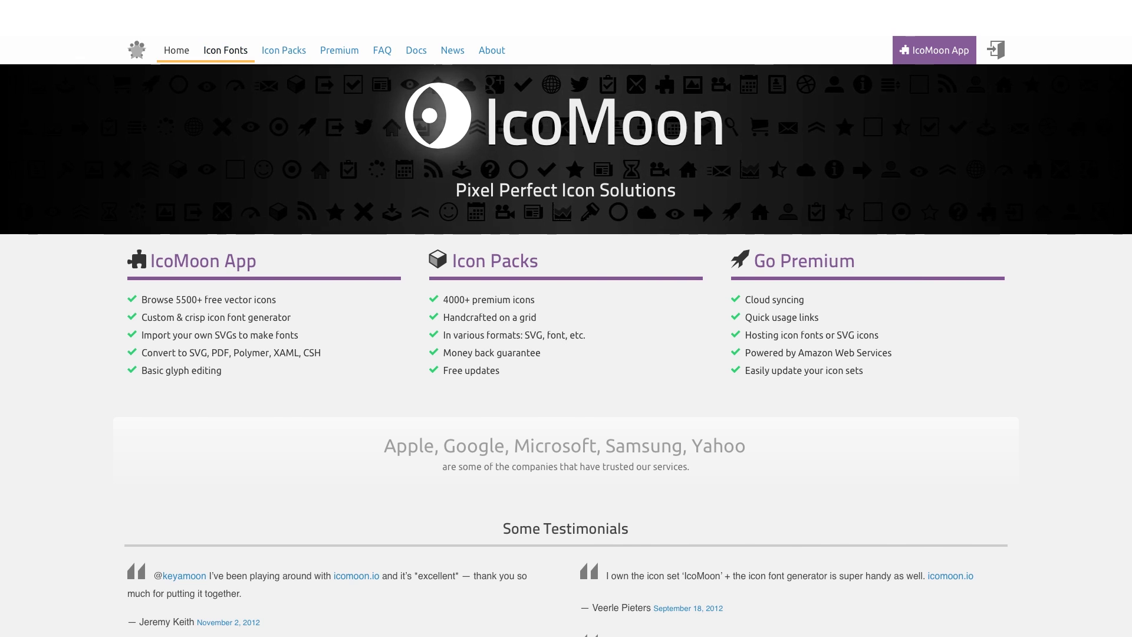
click(225, 50)
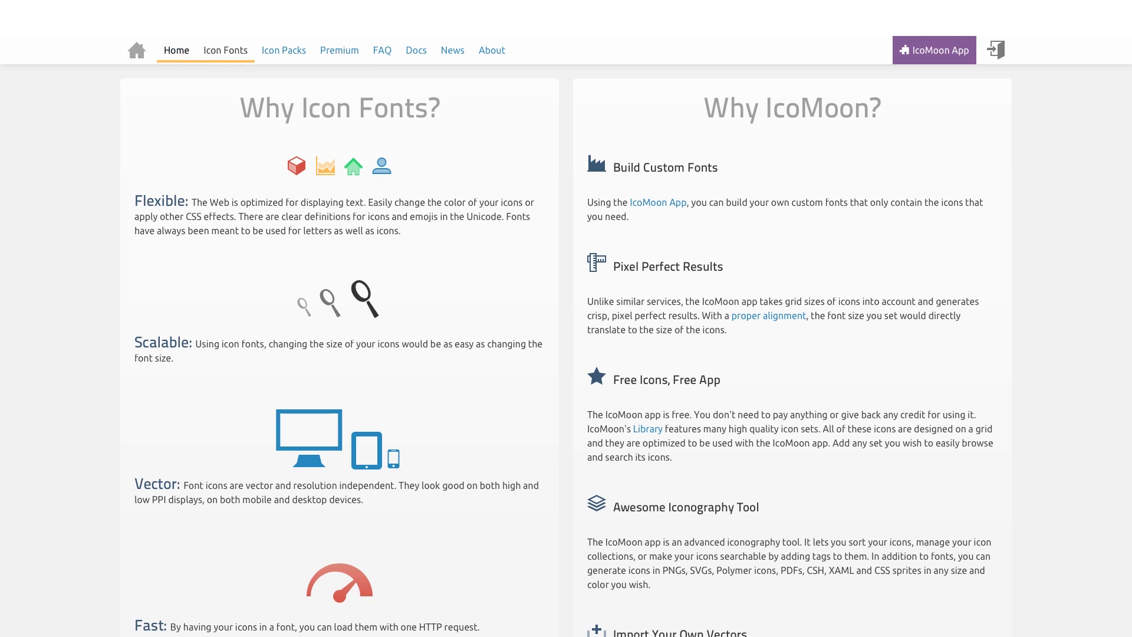
click(176, 50)
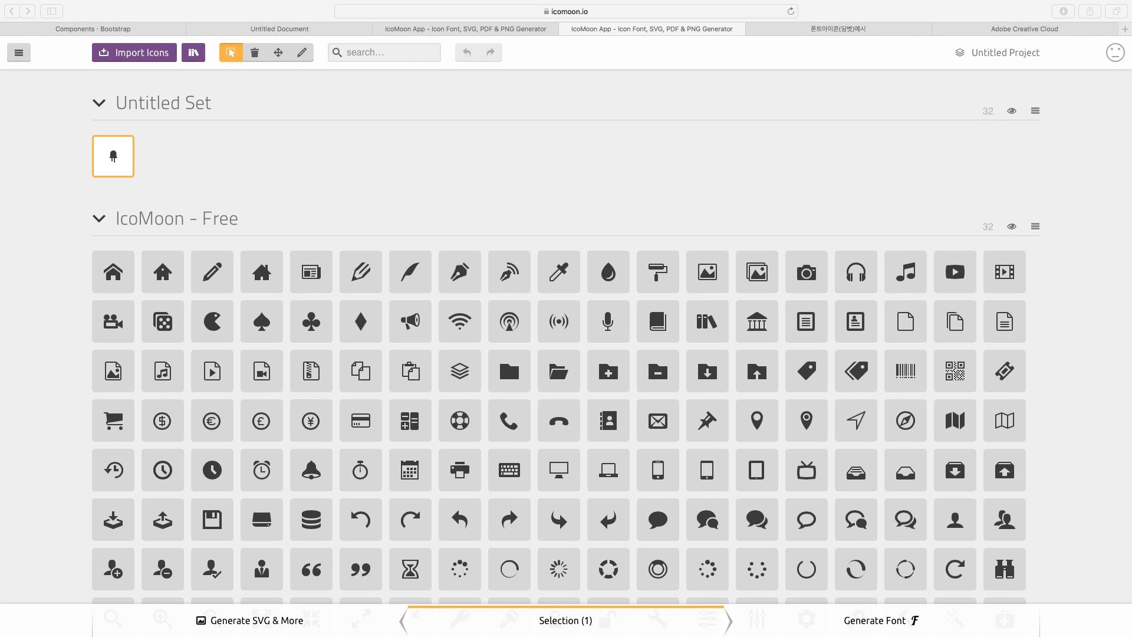
Switch to Illustrator and create a new document 64 mm wide and 64 mm high
key(ctrl+Left)
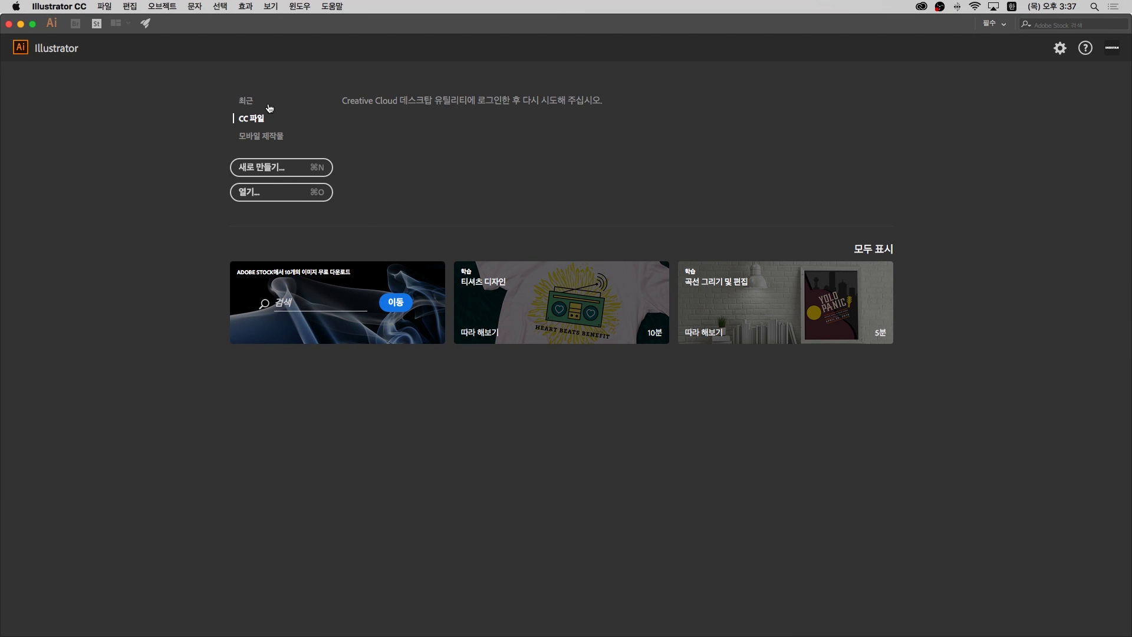
click(306, 177)
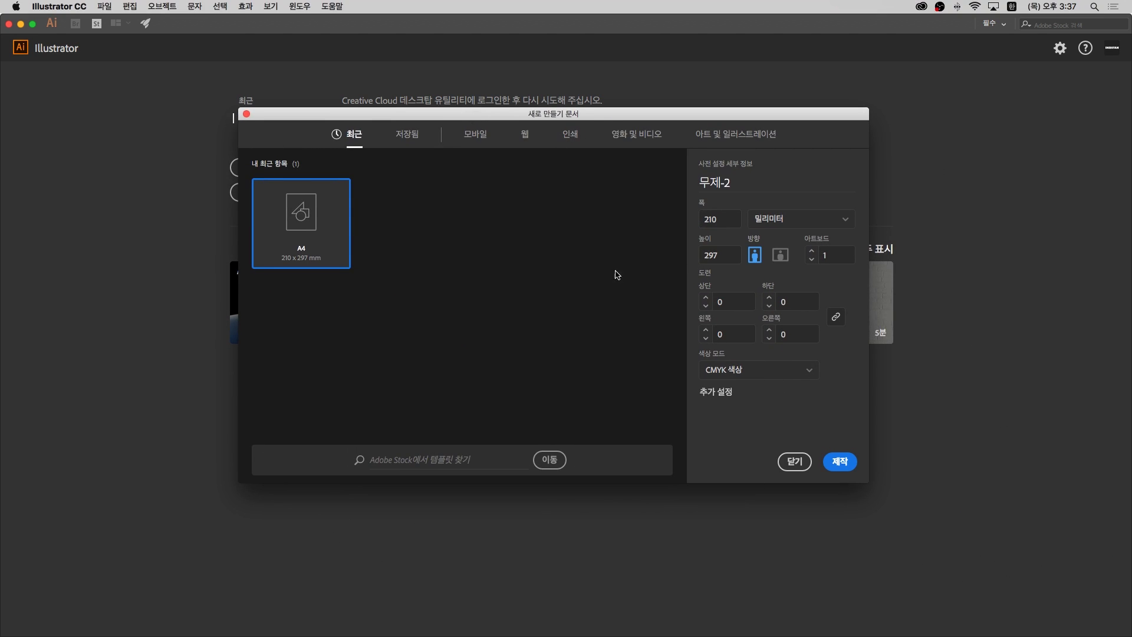
drag(719, 222, 704, 217)
text(64)
click(717, 250)
text(64)
click(843, 254)
click(841, 461)
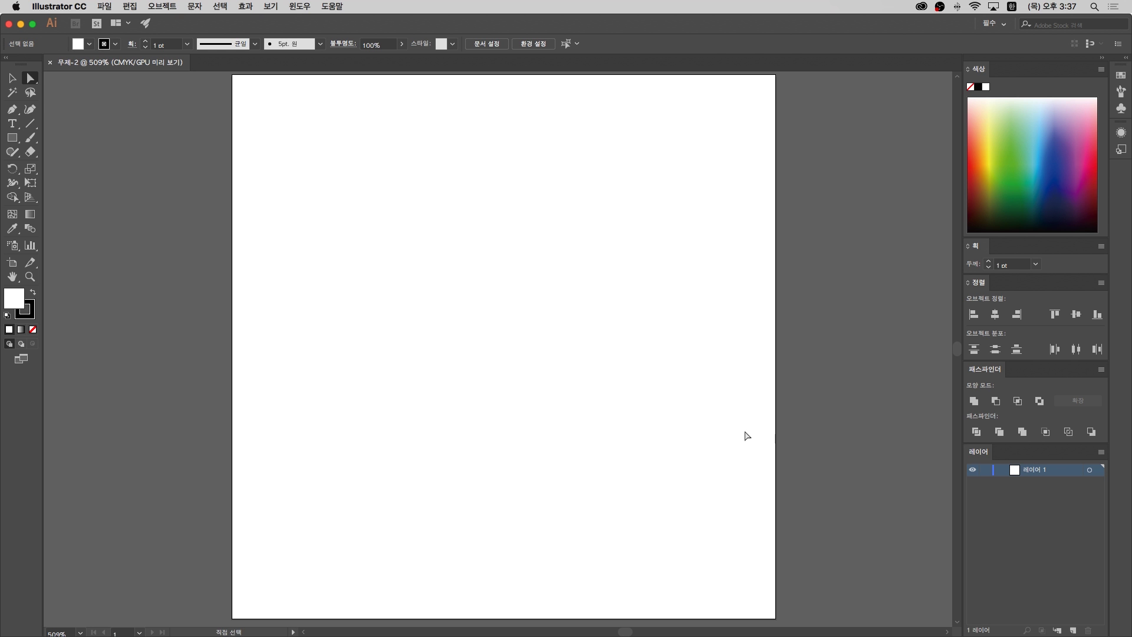
Show the grid and the rulers around the new artboard
key(super+minus)
key(super+minus)
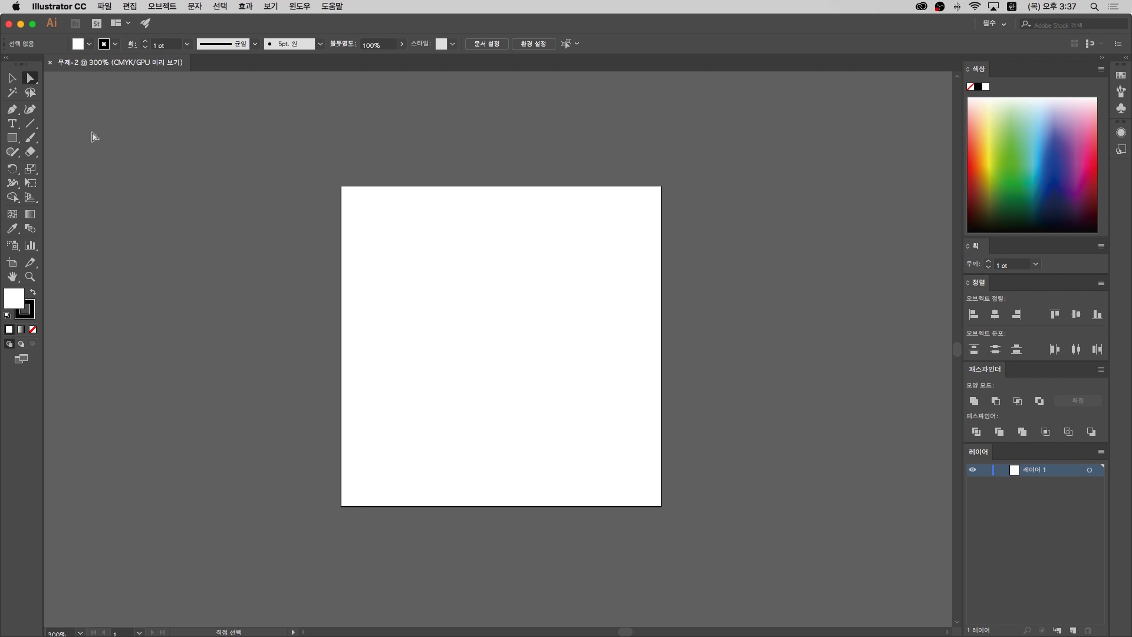
key(v)
click(270, 6)
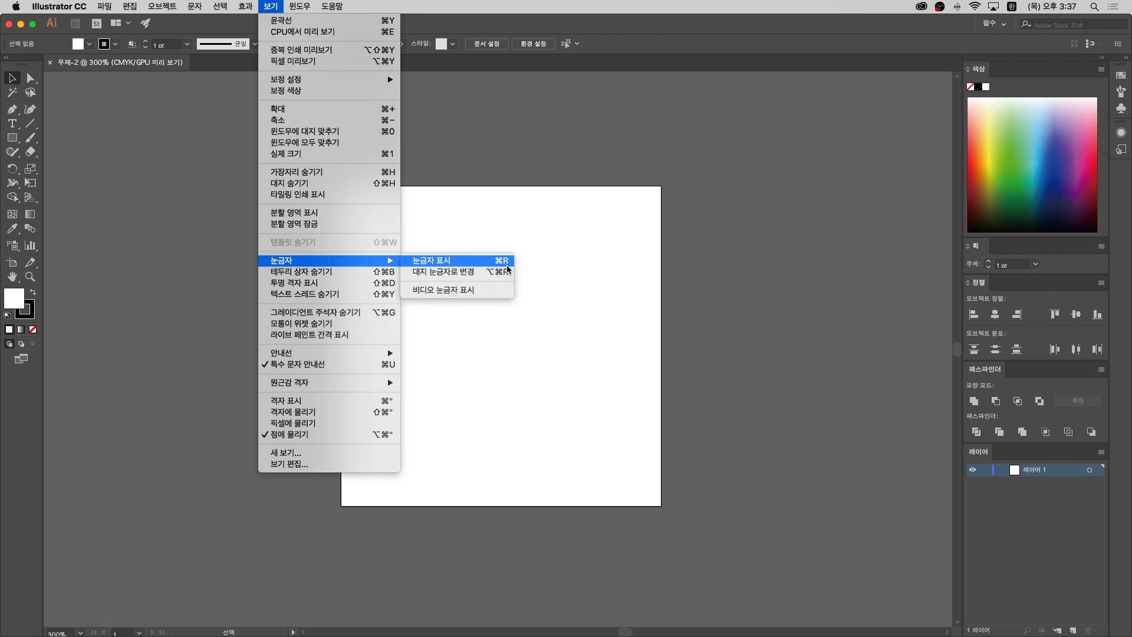
mouse_move(289, 7)
click(549, 140)
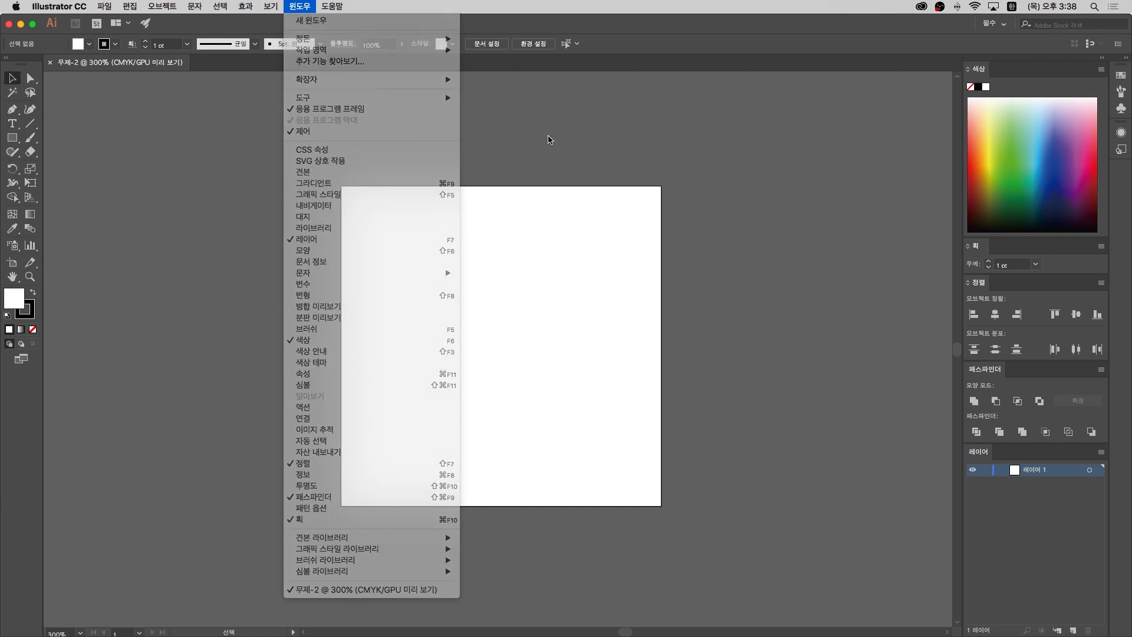
key(super+apostrophe)
key(super+r)
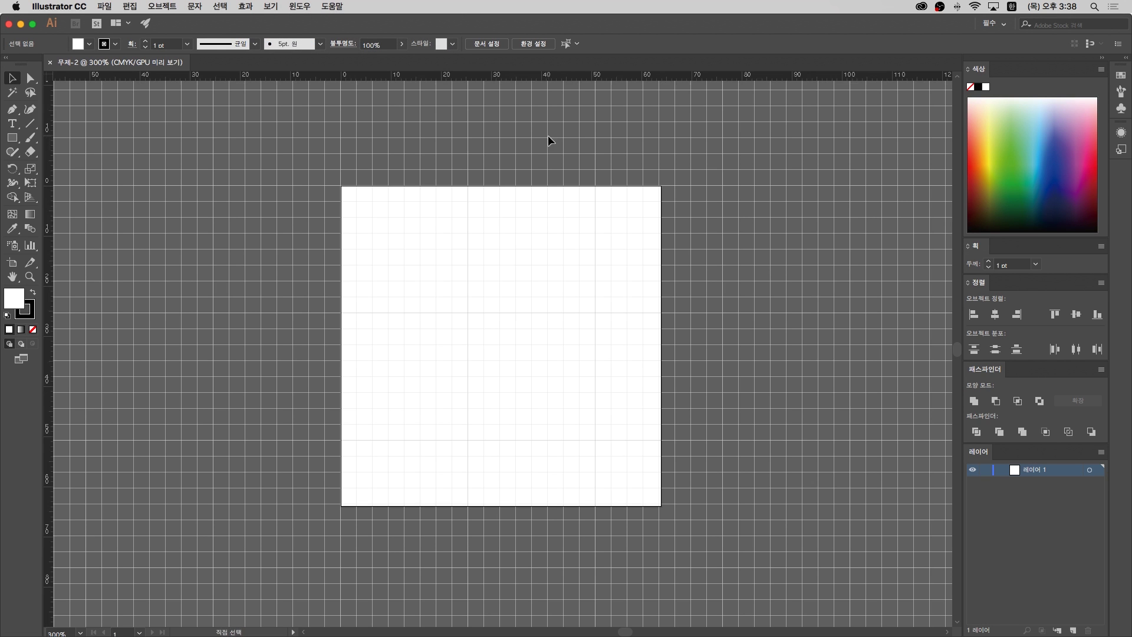
scroll(503, 260, right, 2)
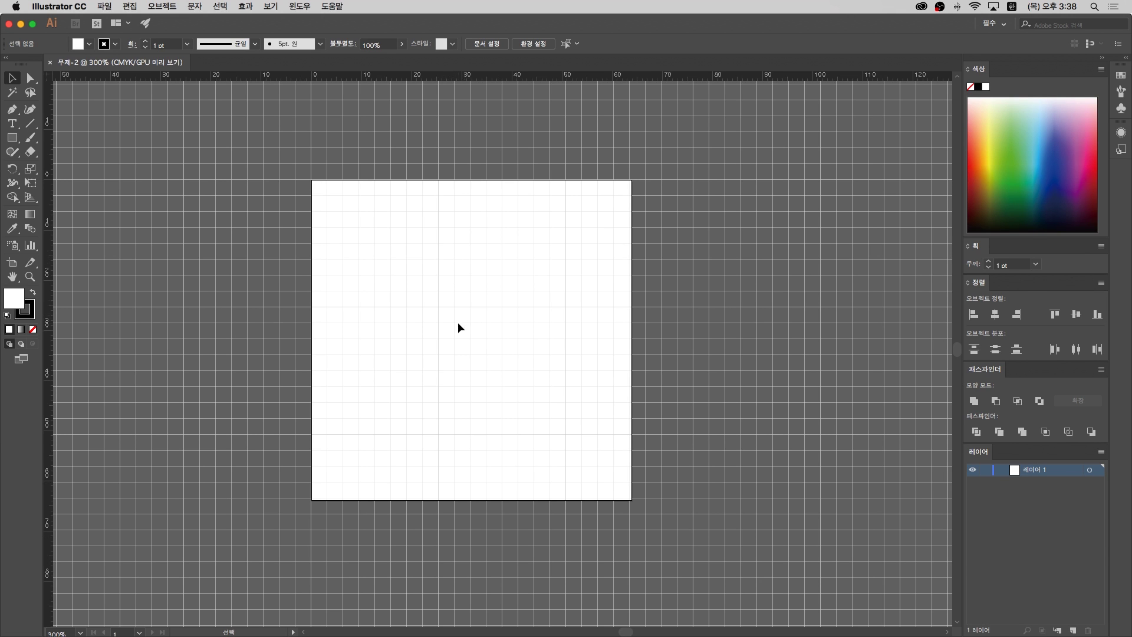
scroll(460, 328, up, 2)
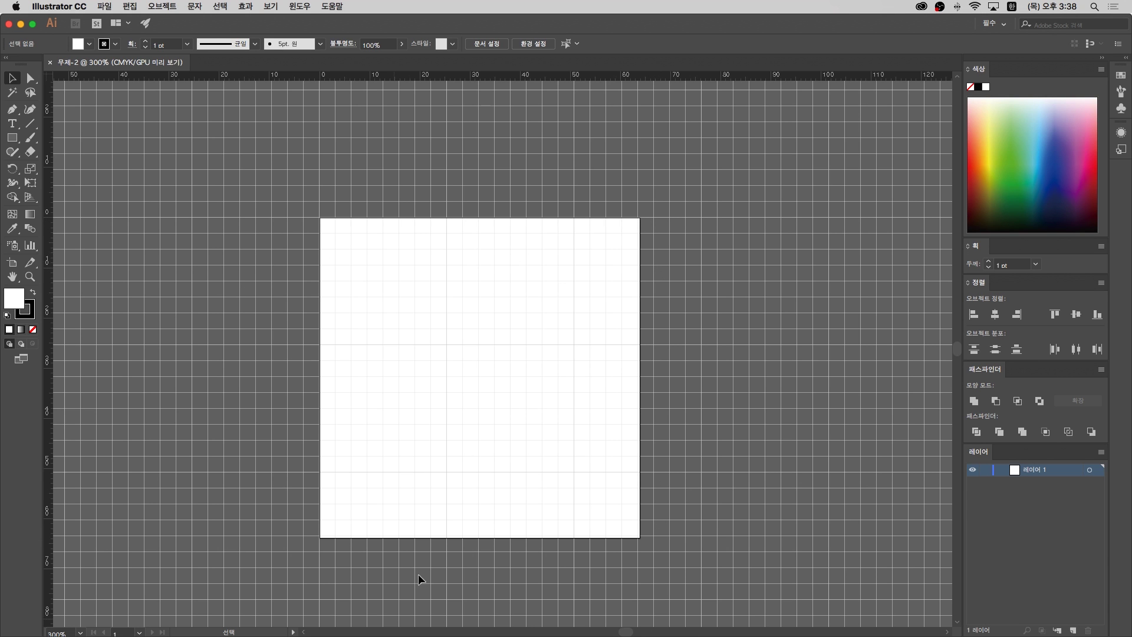
scroll(430, 554, down, 3)
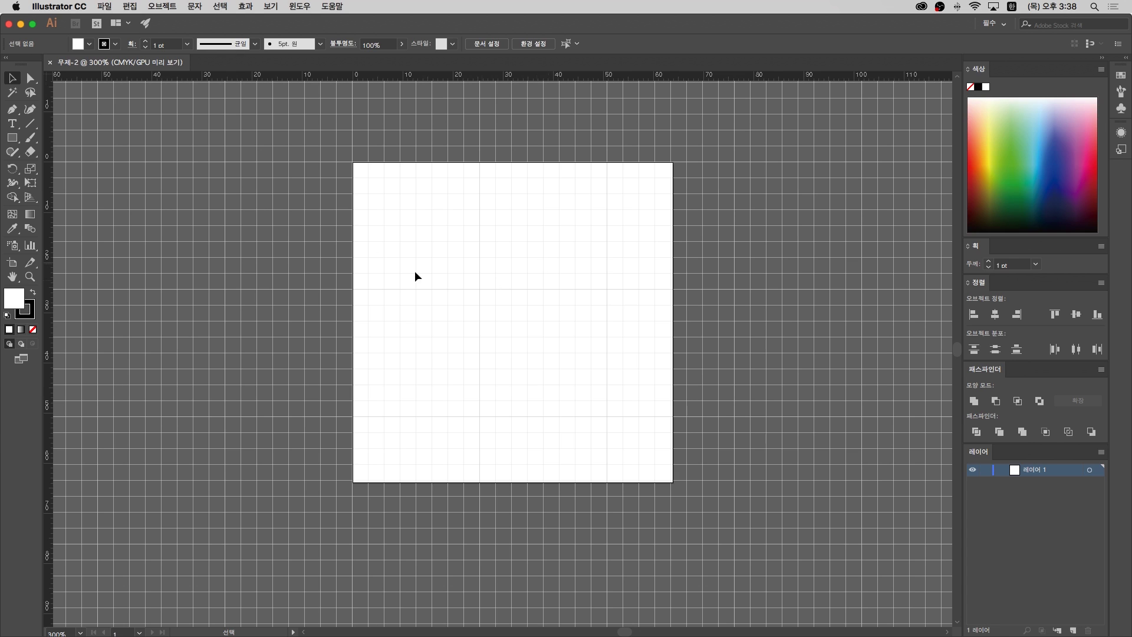
Set the general unit to pixels in the preferences, check the guides and grid settings, and apply
click(114, 9)
click(113, 8)
click(84, 9)
mouse_move(83, 43)
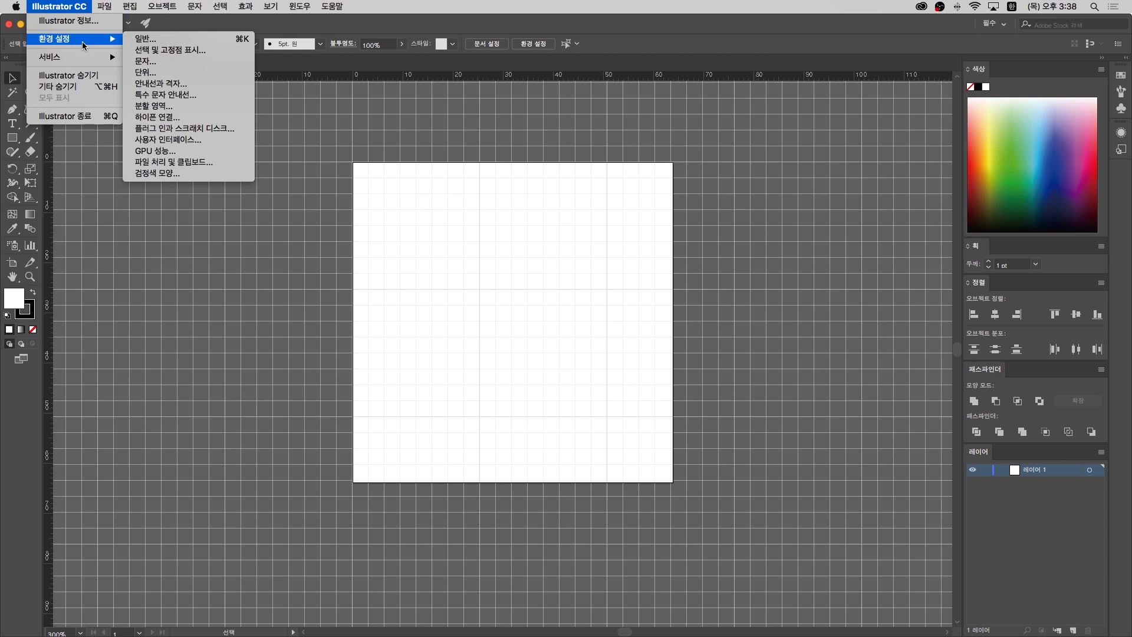
click(190, 40)
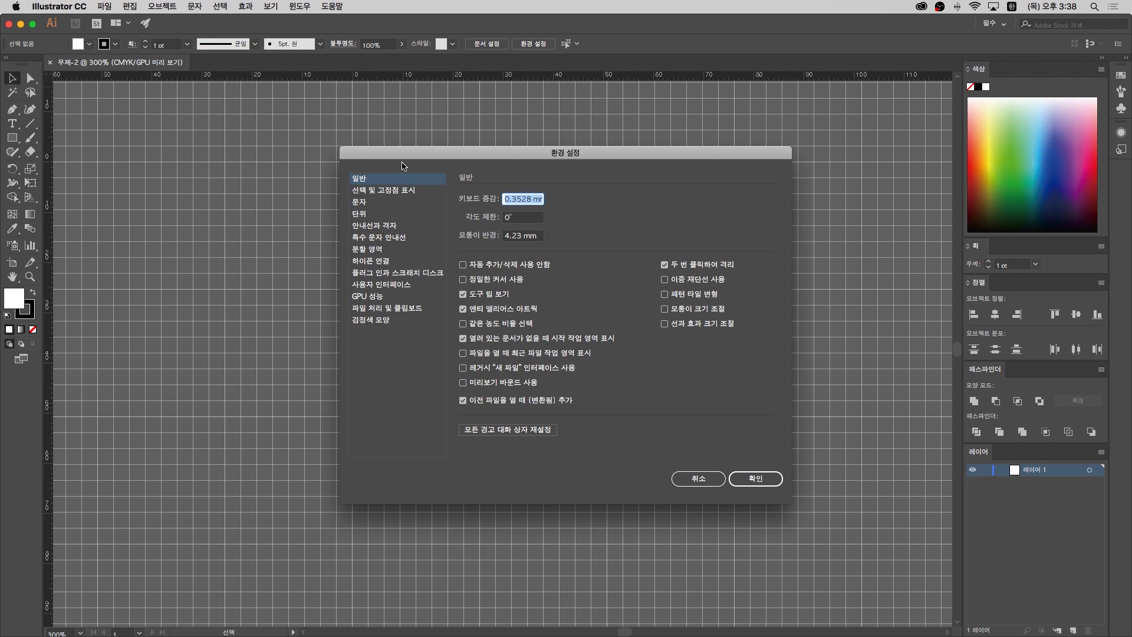
drag(406, 154, 376, 151)
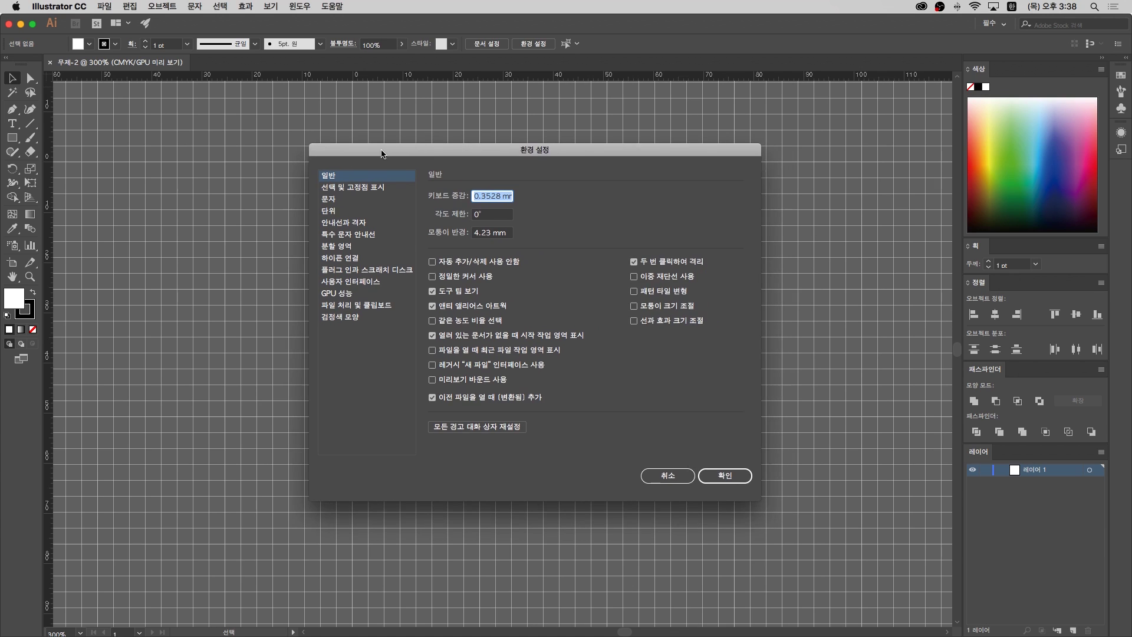
click(366, 223)
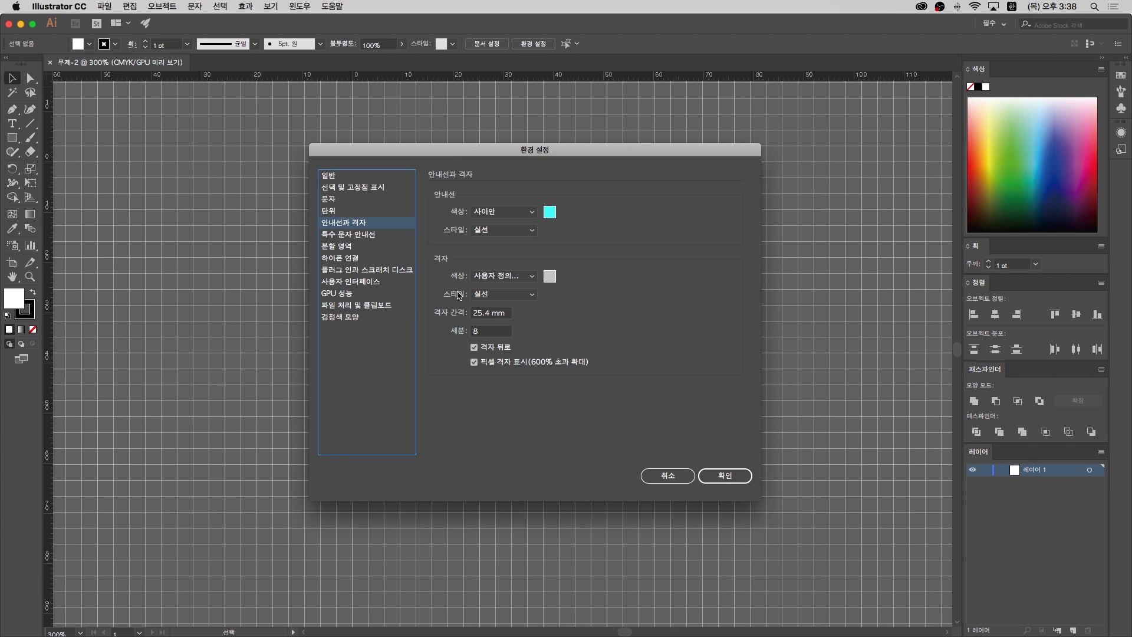
click(338, 213)
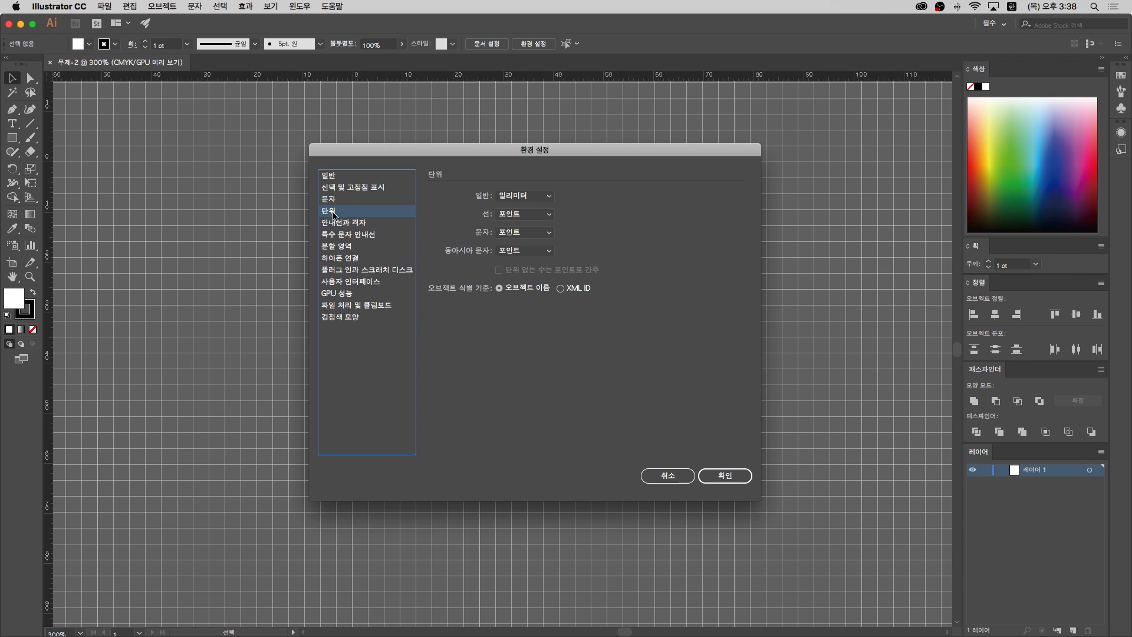
click(530, 197)
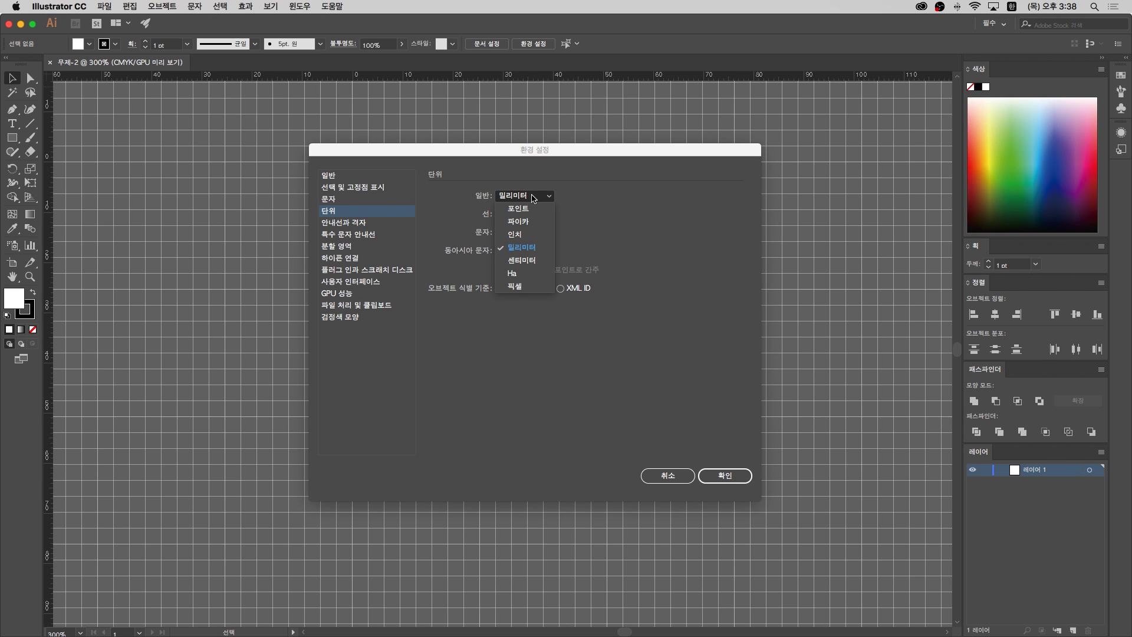
click(533, 288)
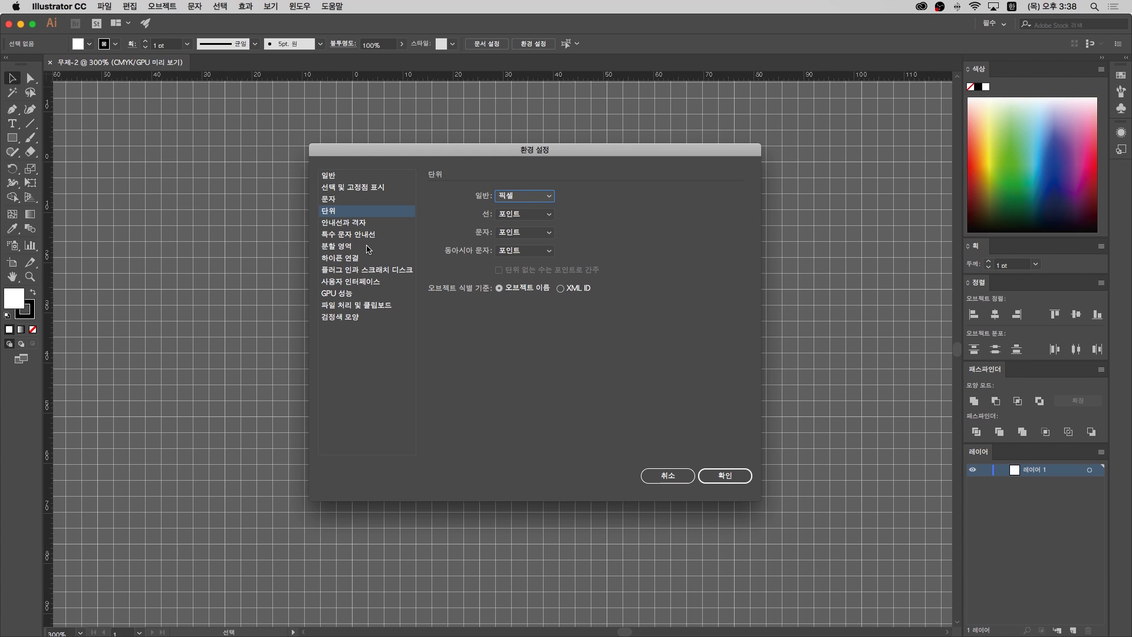
click(375, 224)
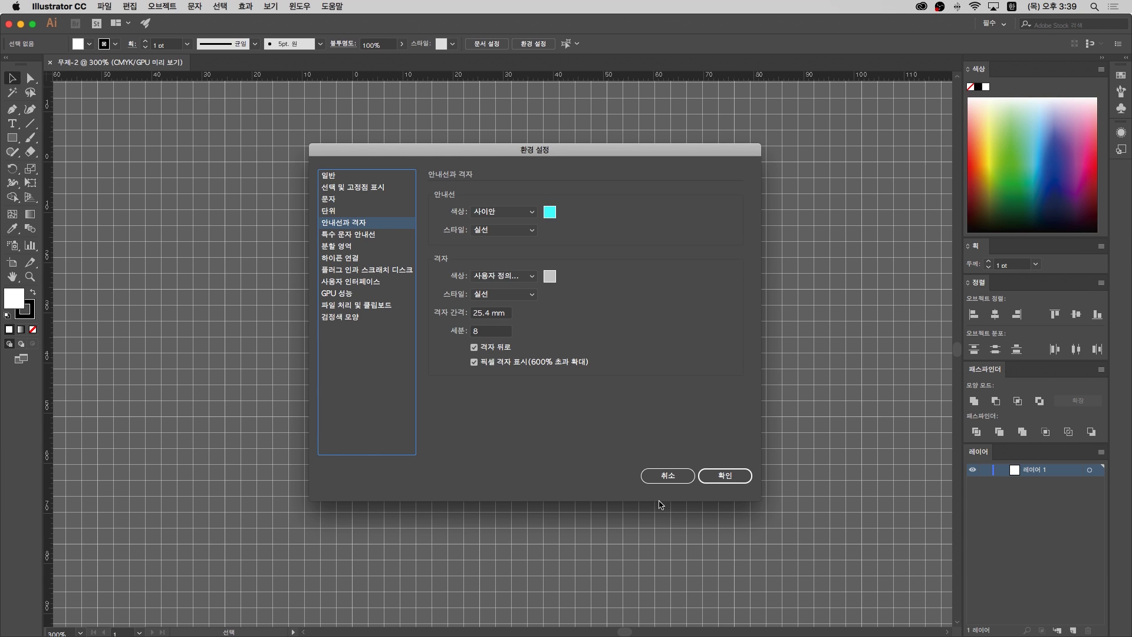
click(707, 480)
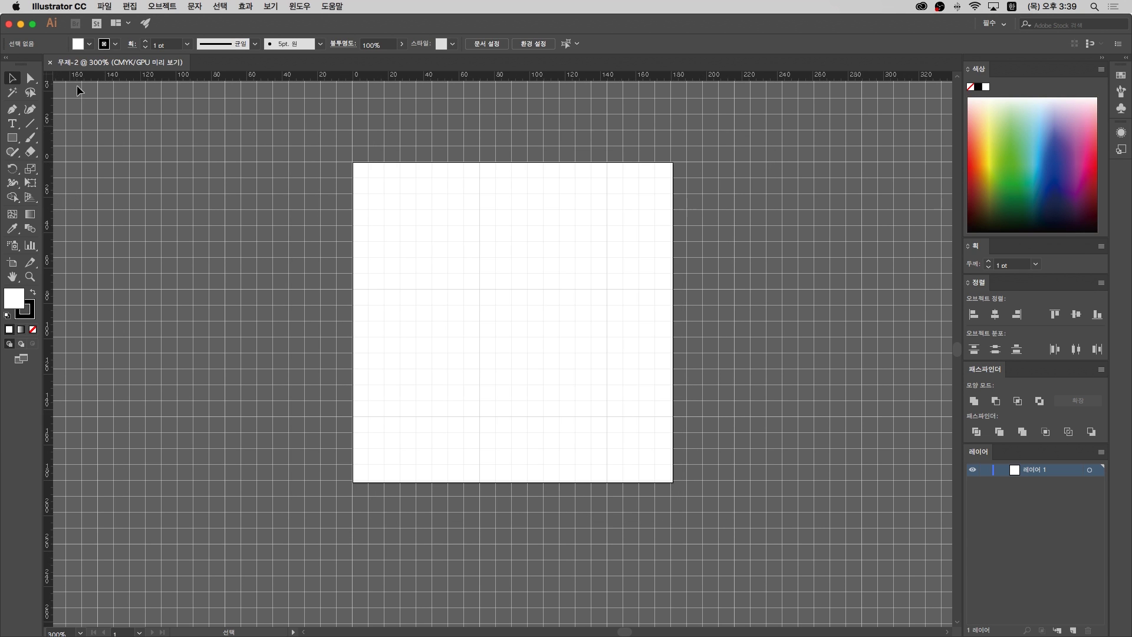
Set the grid spacing to 16 px with 2 subdivisions in the guides and grid preferences
click(68, 8)
mouse_move(99, 40)
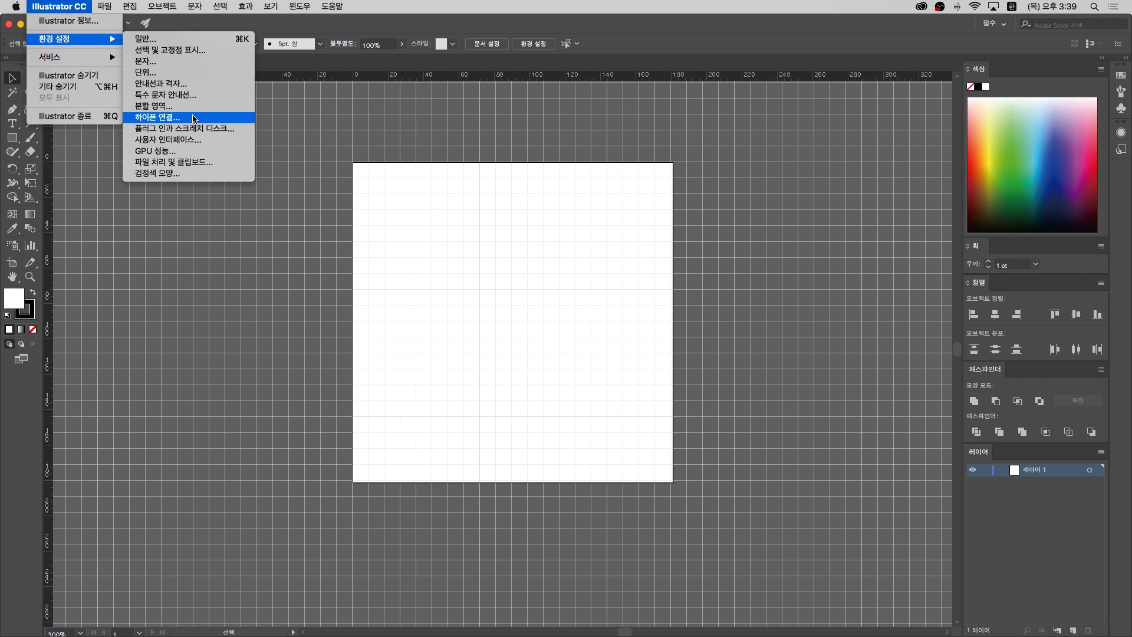
click(197, 84)
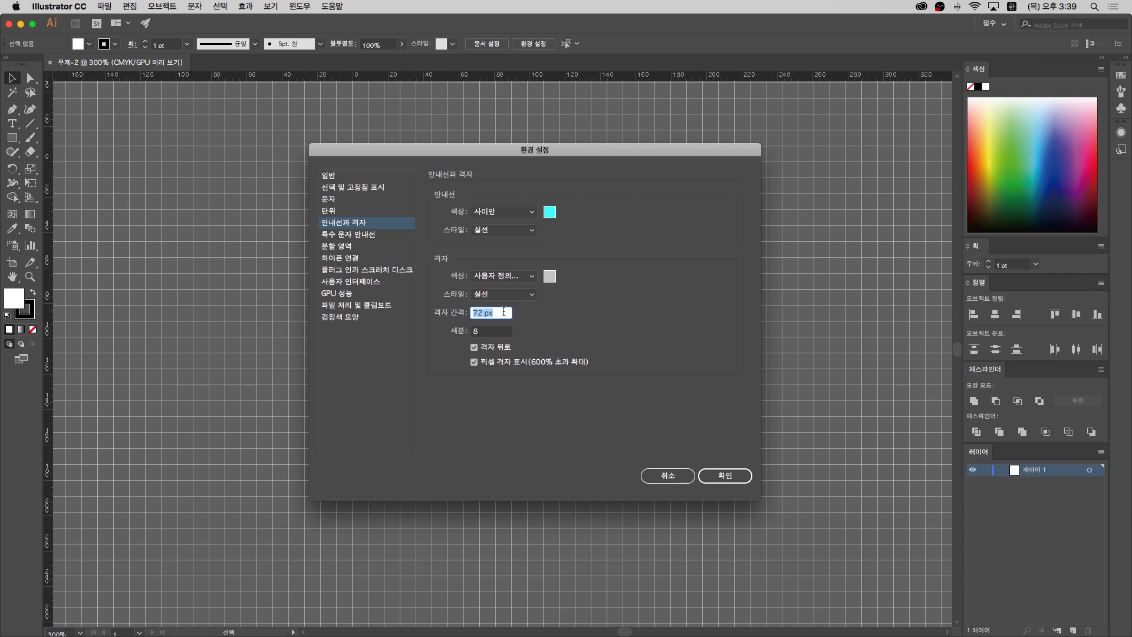
text(16)
click(499, 334)
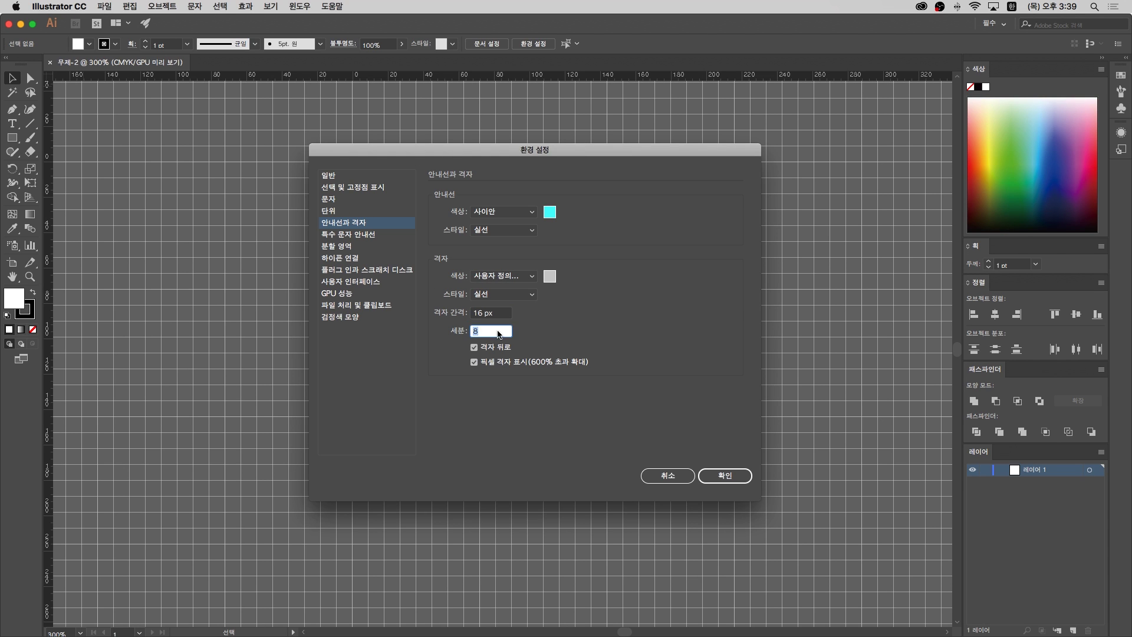
click(507, 314)
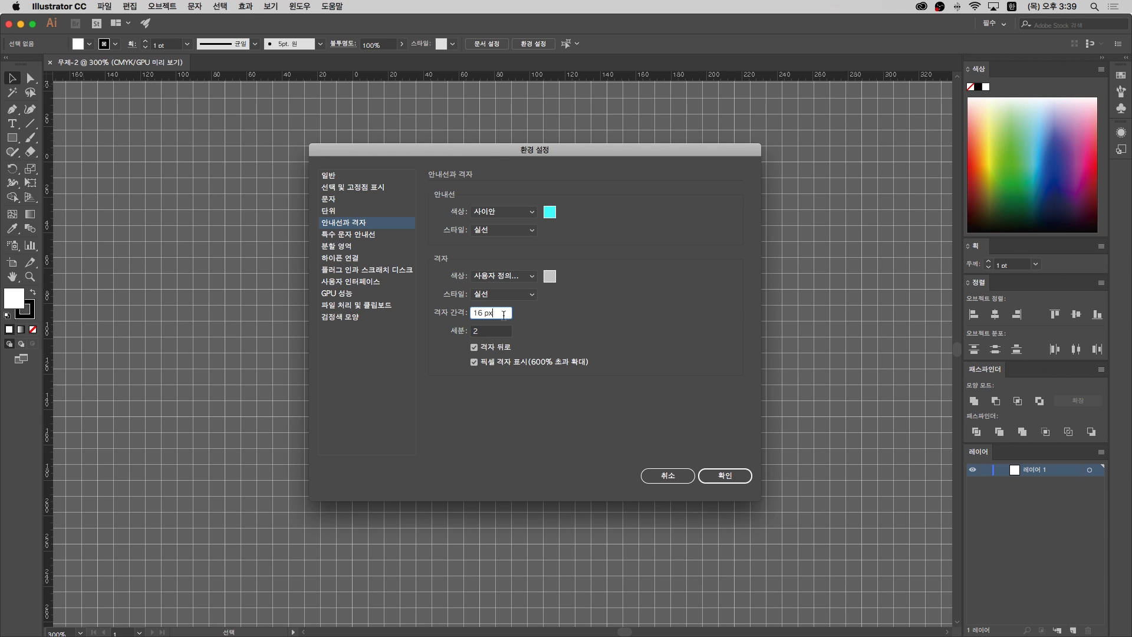
click(715, 476)
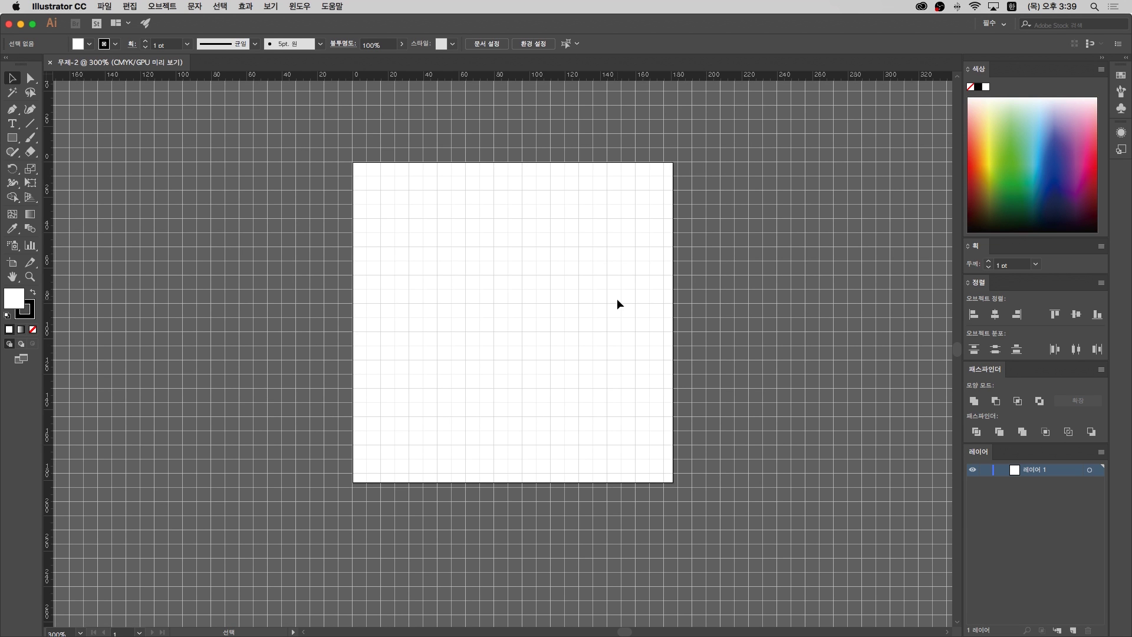
Resize the artboard to 64 px wide and 64 px high
drag(617, 303, 596, 336)
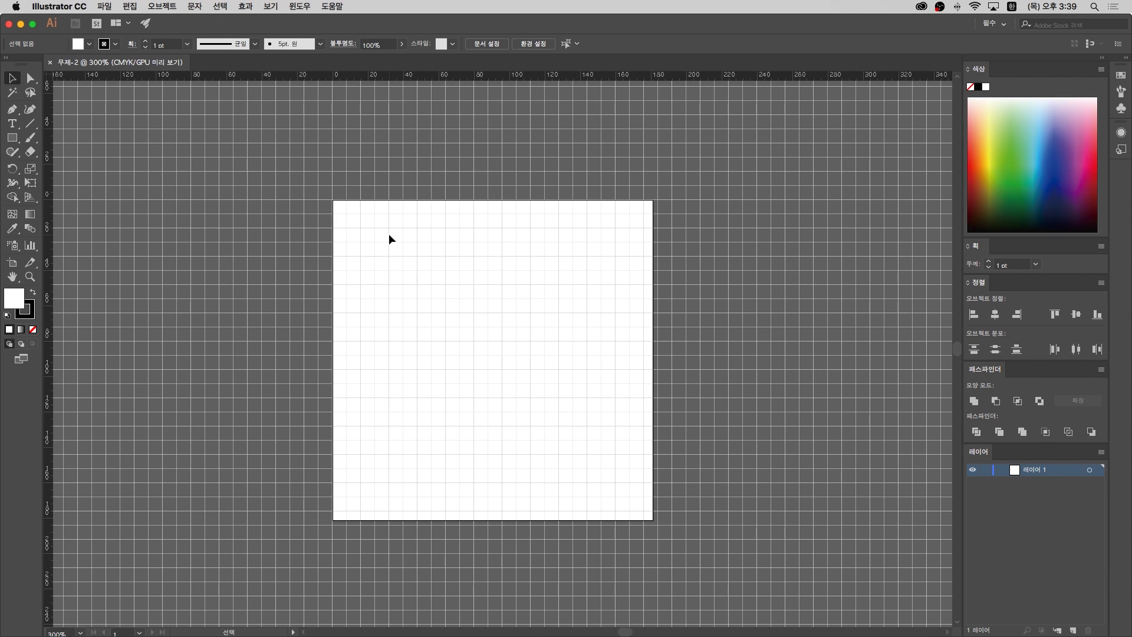
click(12, 263)
drag(525, 298, 513, 286)
key(super+z)
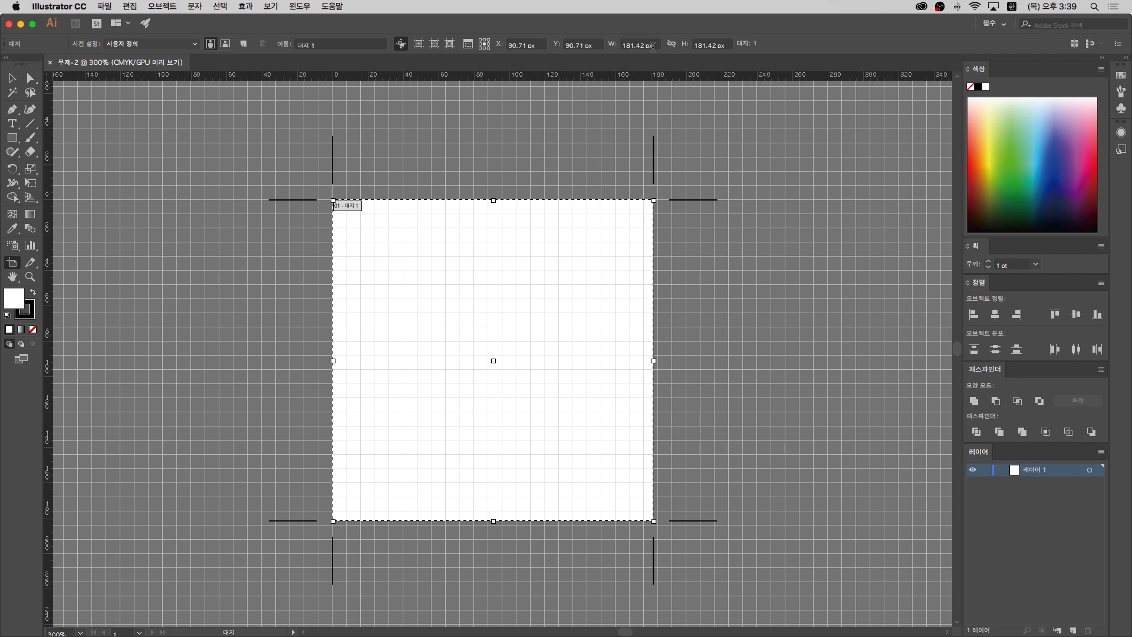
click(625, 44)
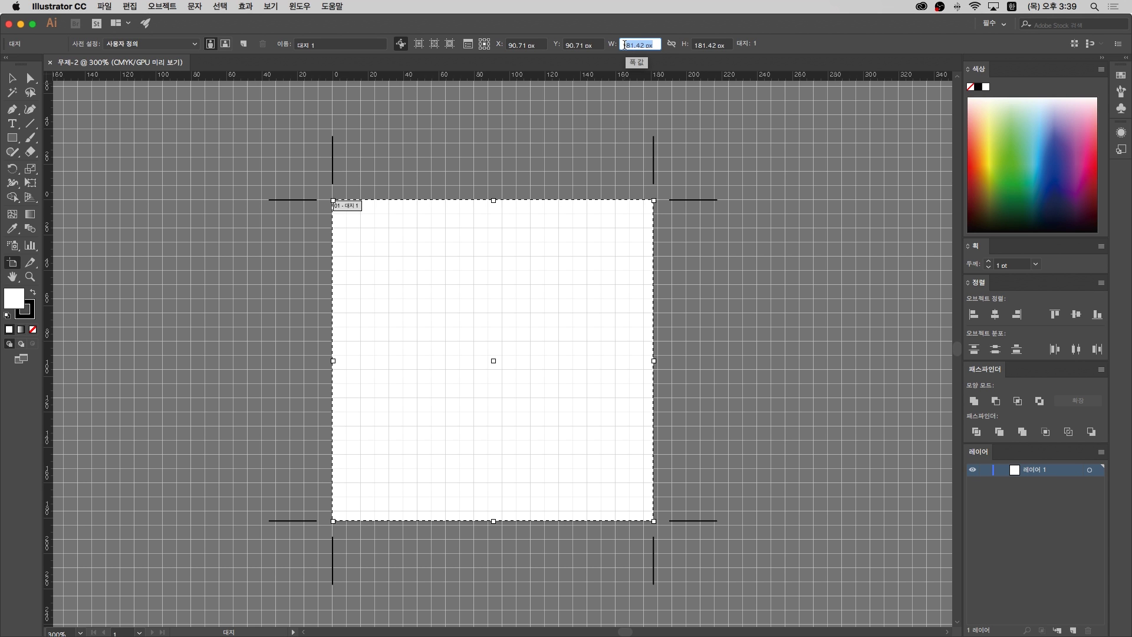
text(164)
double_click(639, 43)
text(64)
key(Tab)
text(64)
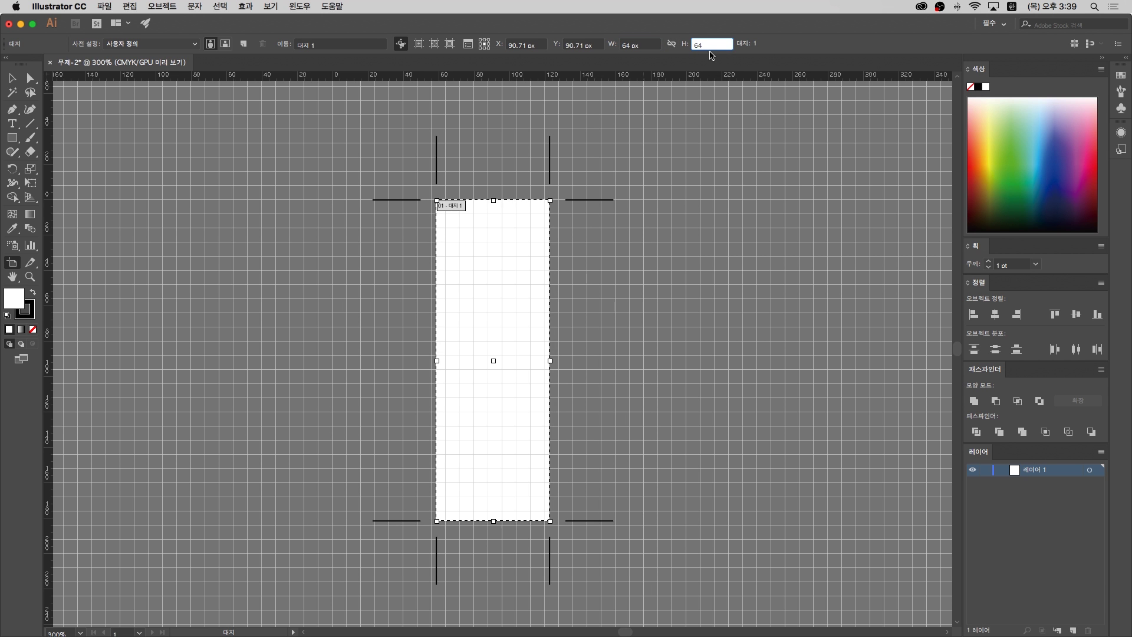
key(Return)
click(23, 77)
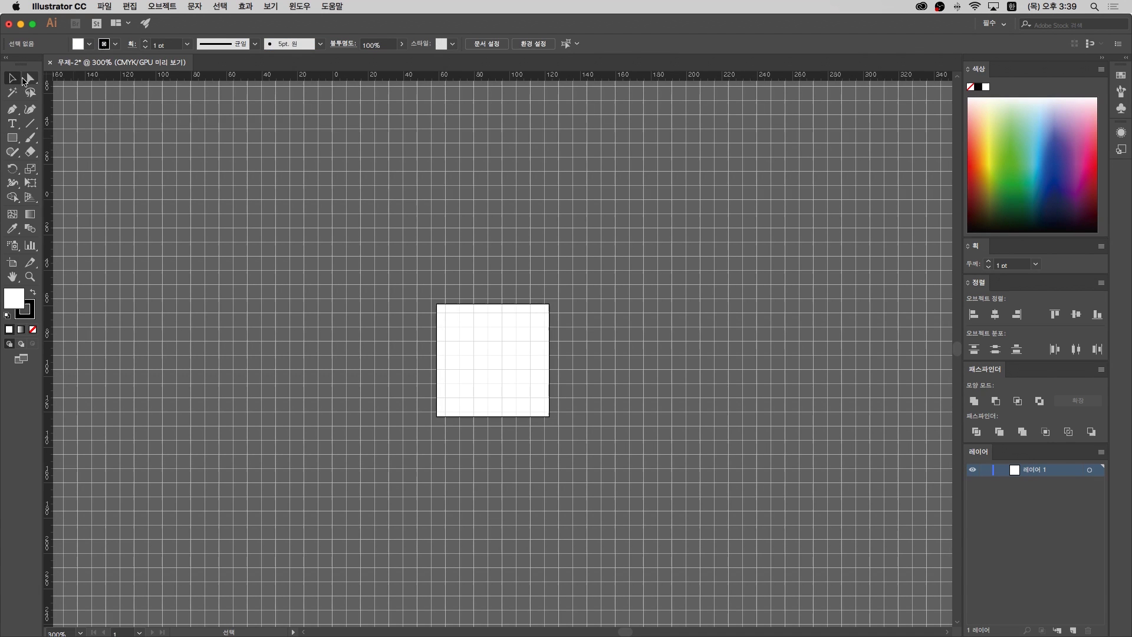
click(12, 262)
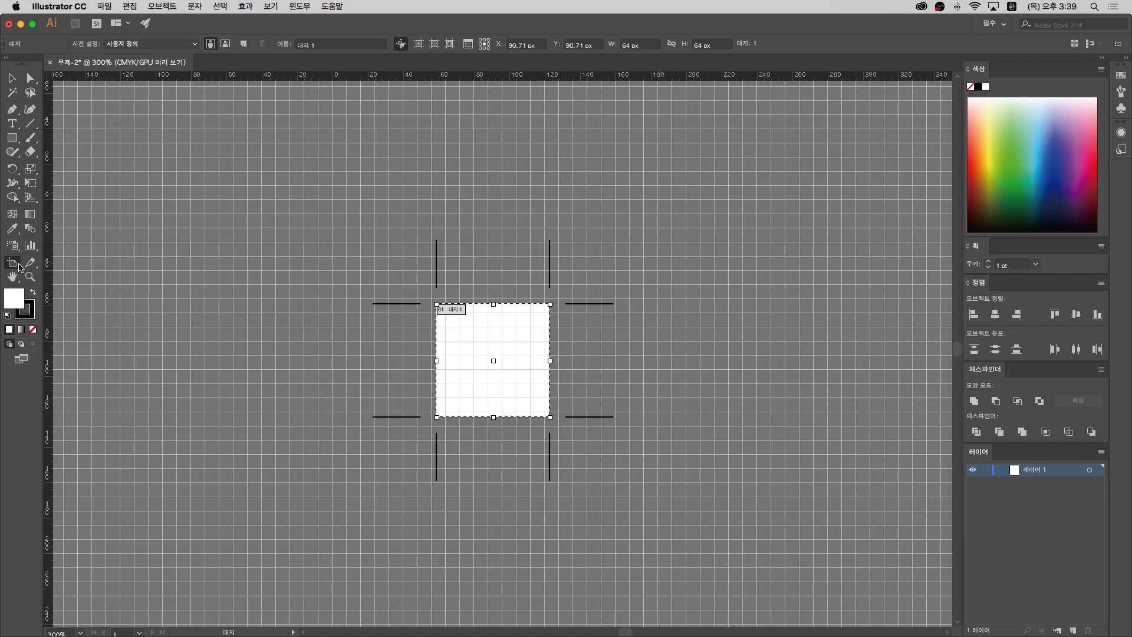
Reset the ruler origin to the artboard's upper-left corner
key(z)
click(475, 341)
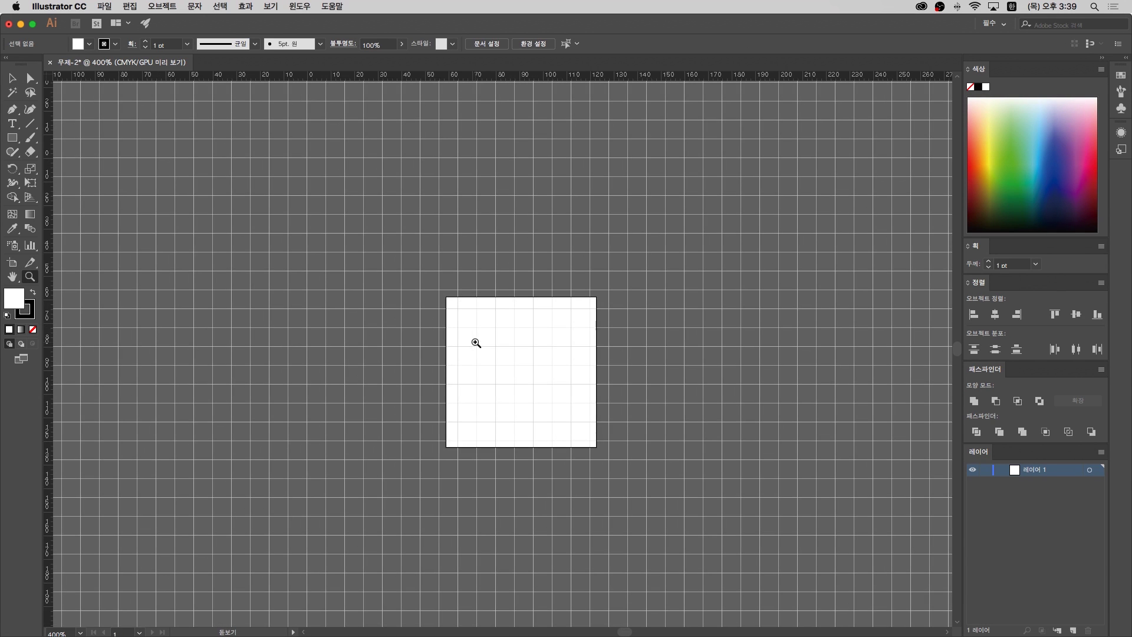
click(504, 356)
drag(504, 356, 449, 342)
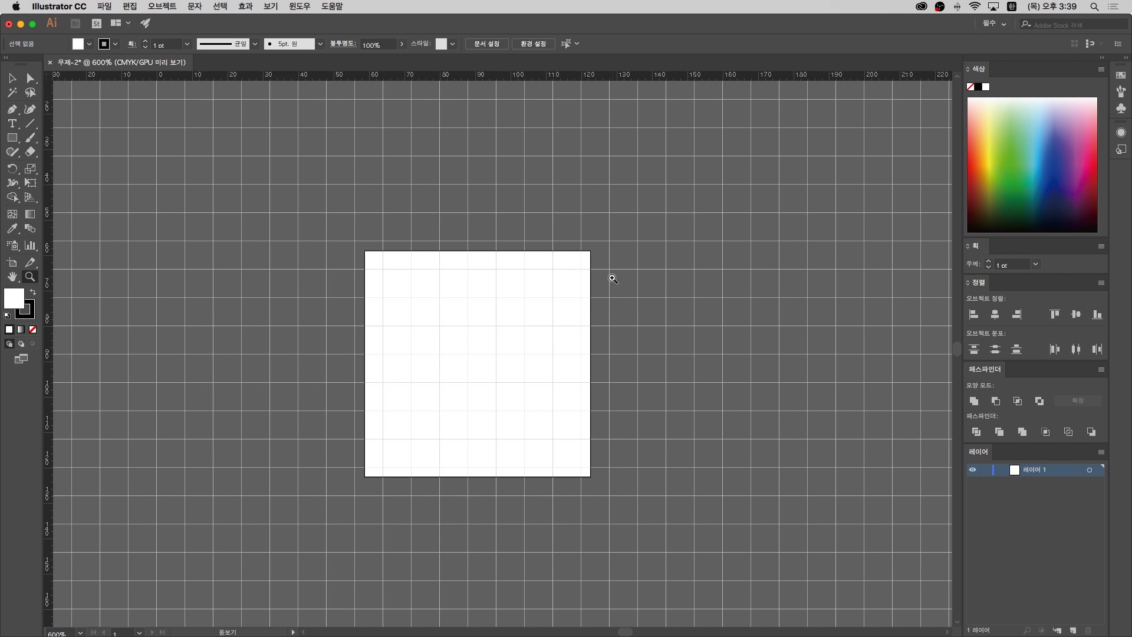
click(11, 79)
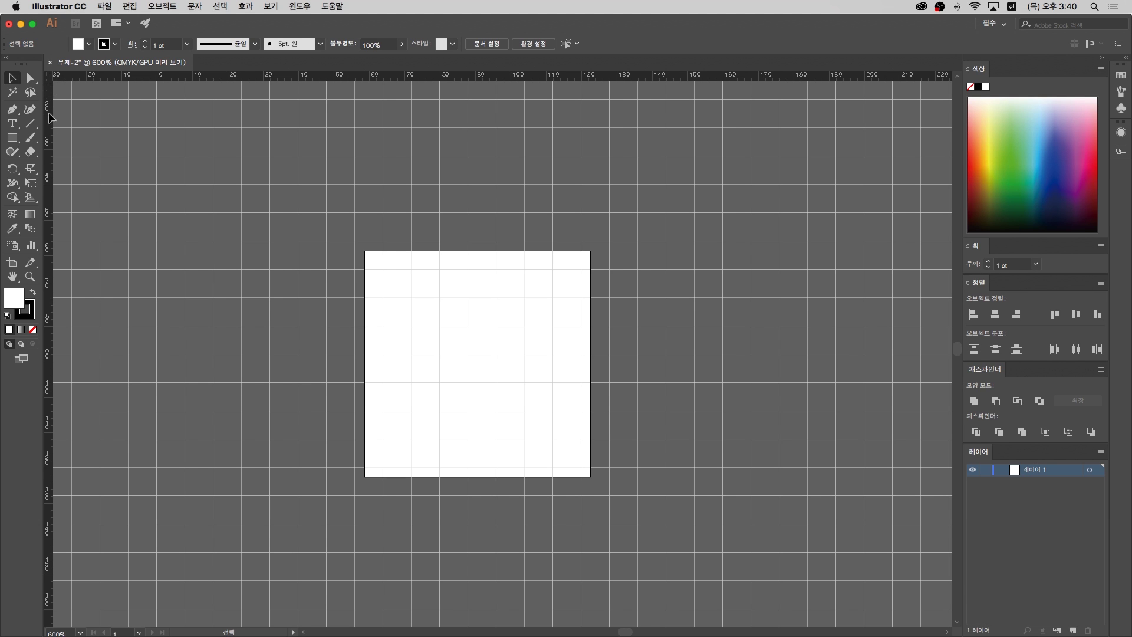
double_click(49, 77)
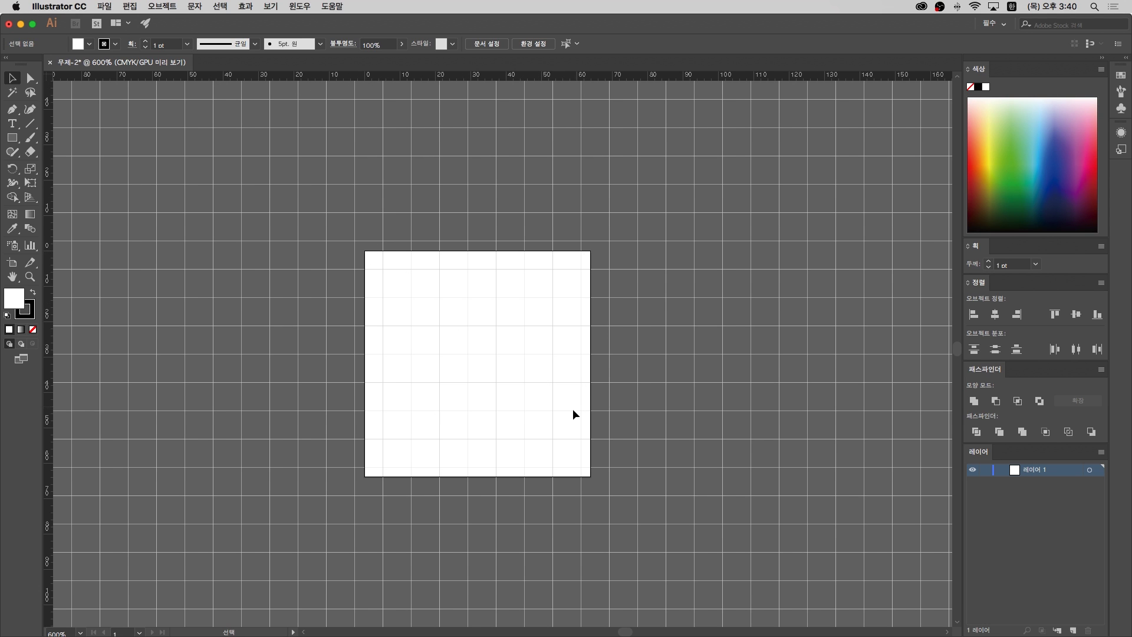
Duplicate the artboard to its right at the same height, leaving a gap of about 24 px
key(super+minus)
key(super+minus)
key(super+equal)
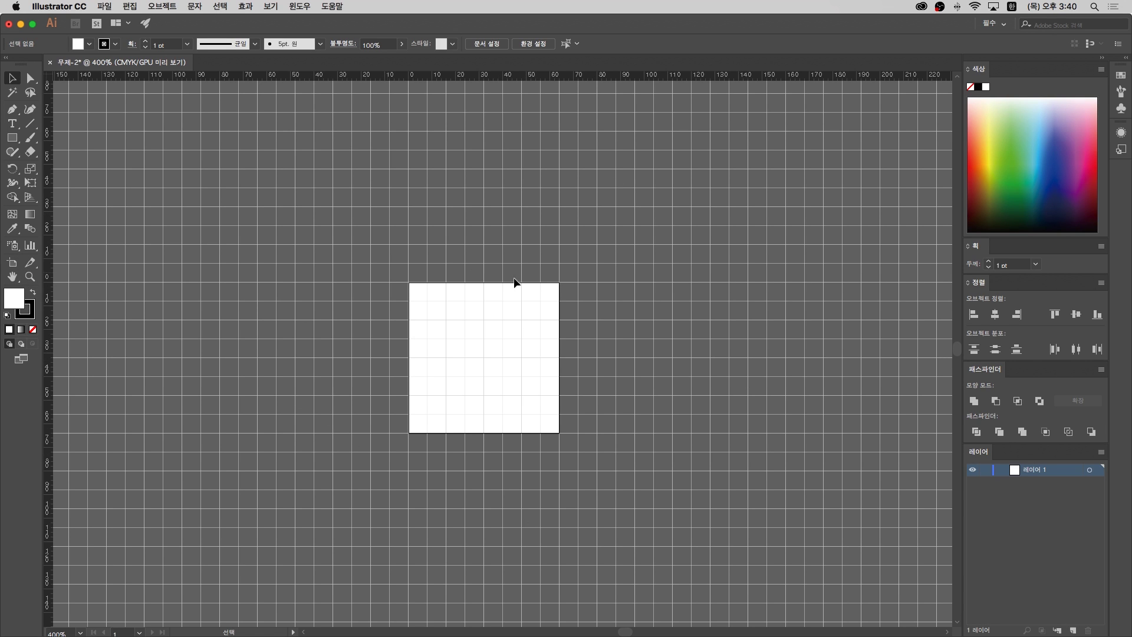
click(12, 263)
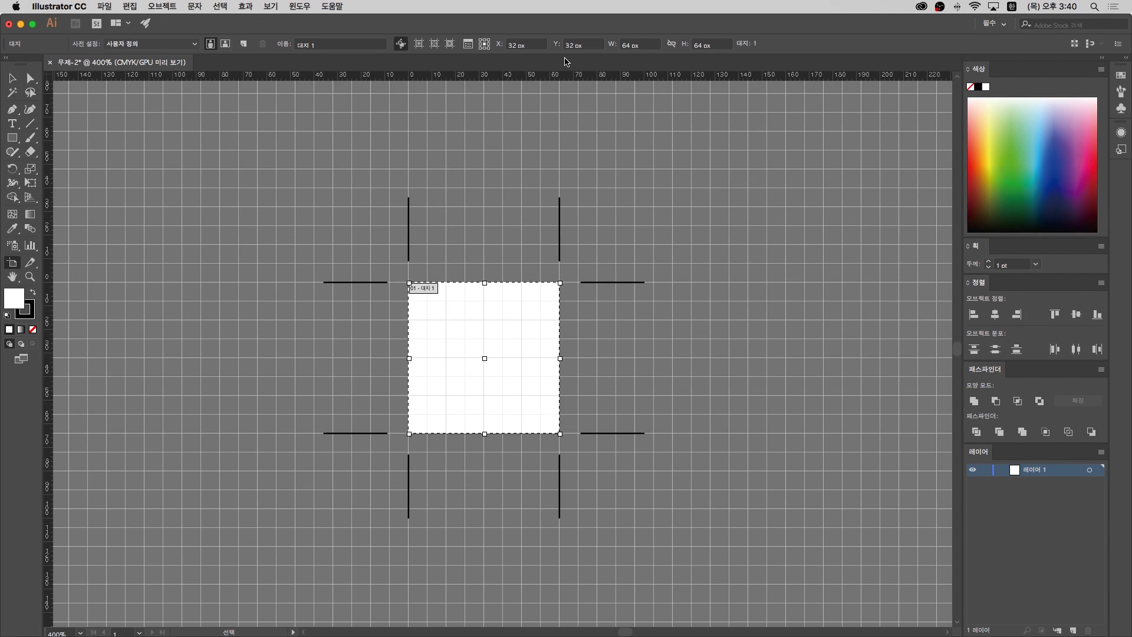
drag(410, 287, 617, 287)
key(Escape)
drag(754, 336, 659, 309)
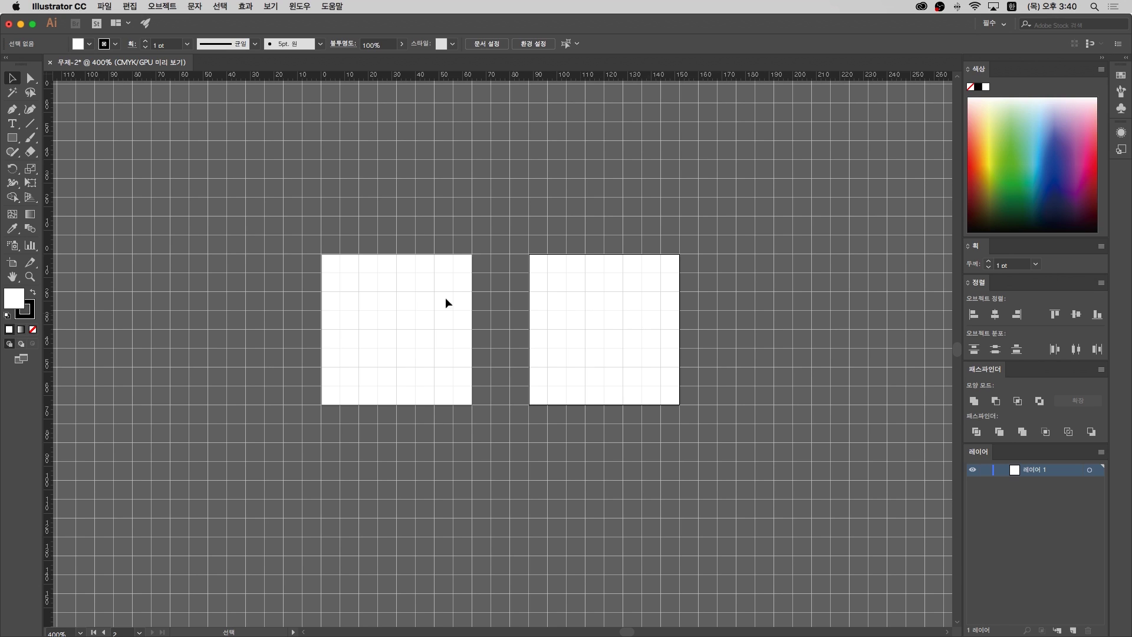
Activate the two artboards in turn to check whether the ruler origin changes between them
click(380, 292)
click(627, 317)
click(373, 371)
click(581, 336)
click(433, 330)
click(589, 295)
click(450, 294)
click(585, 308)
click(386, 321)
click(556, 316)
Change the global rulers to artboard rulers
click(270, 7)
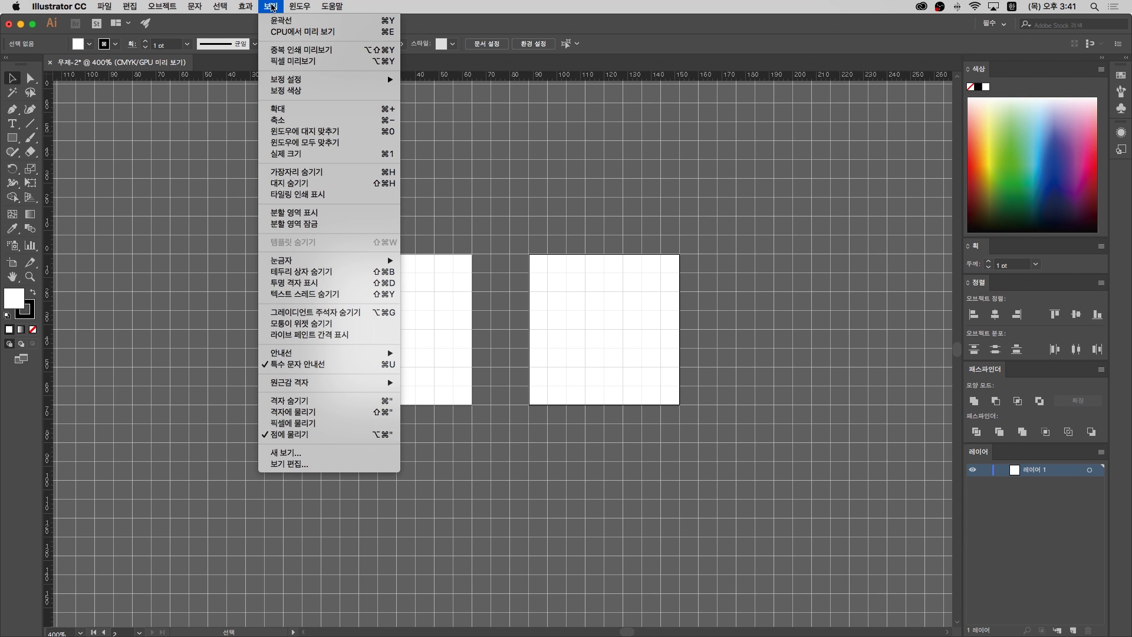
mouse_move(326, 264)
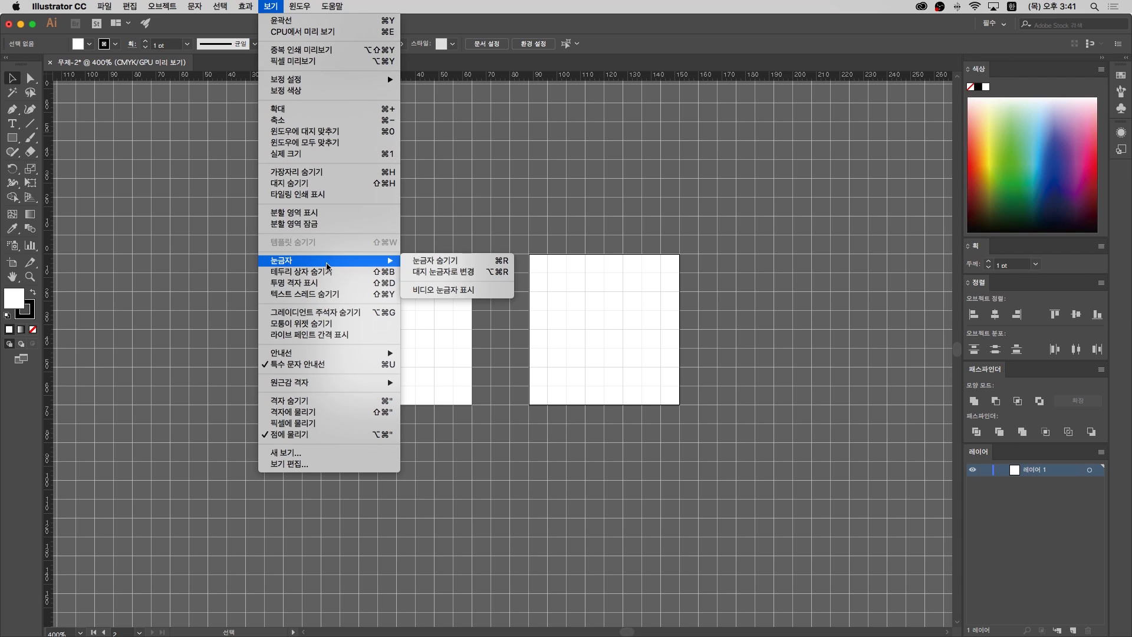
click(473, 273)
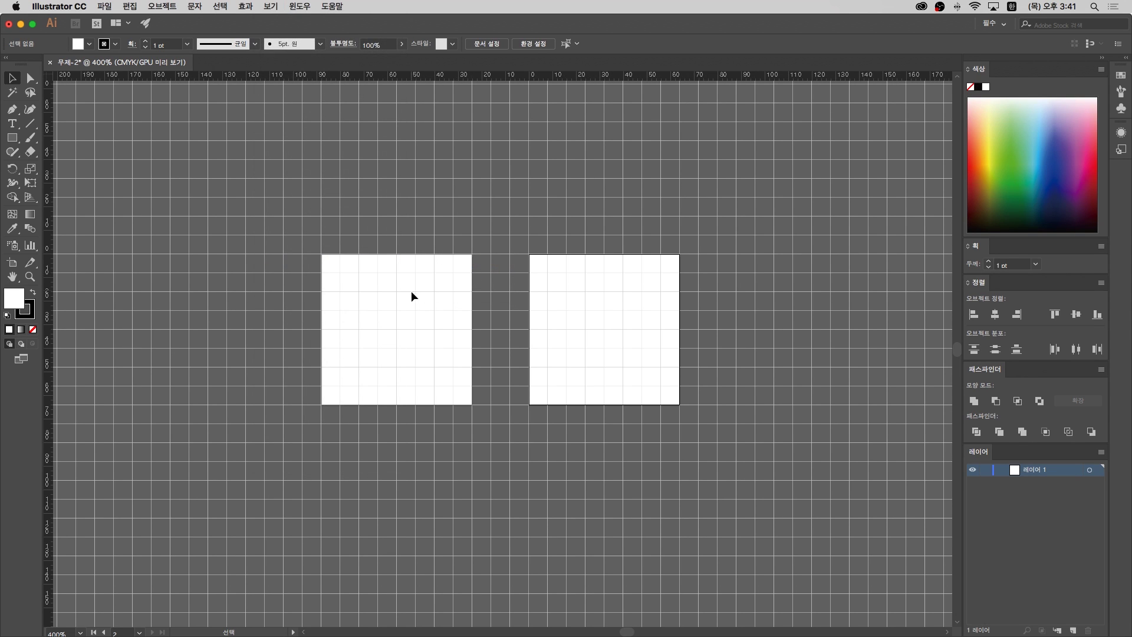
Alternate between both artboards to examine how the artboard rulers follow the active one
click(369, 301)
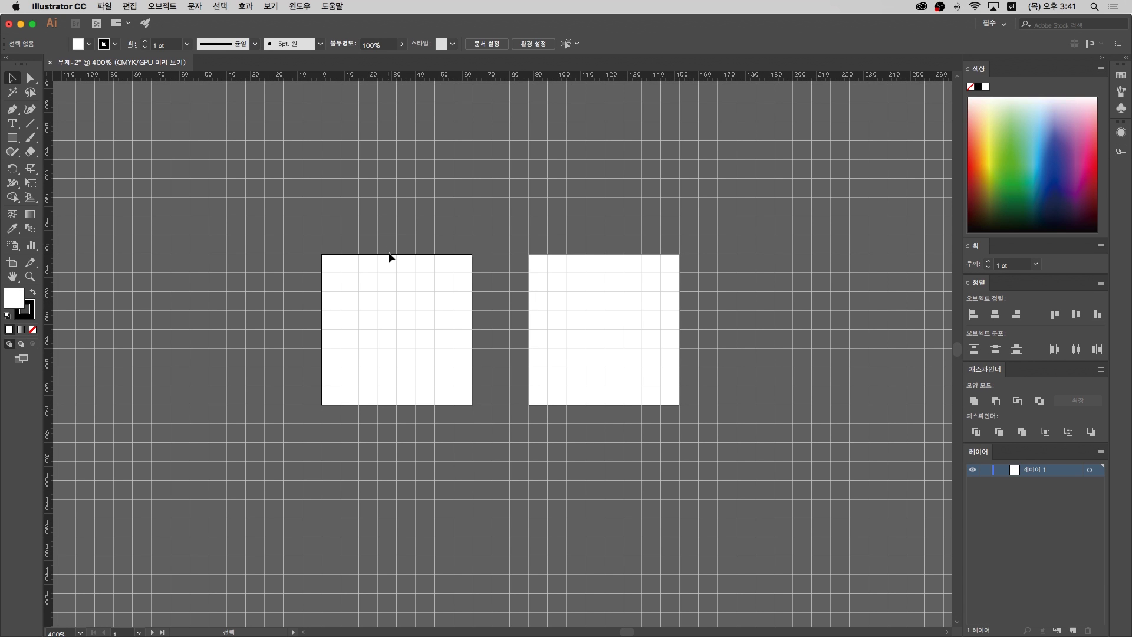
click(649, 300)
click(408, 313)
click(584, 318)
click(401, 339)
click(626, 332)
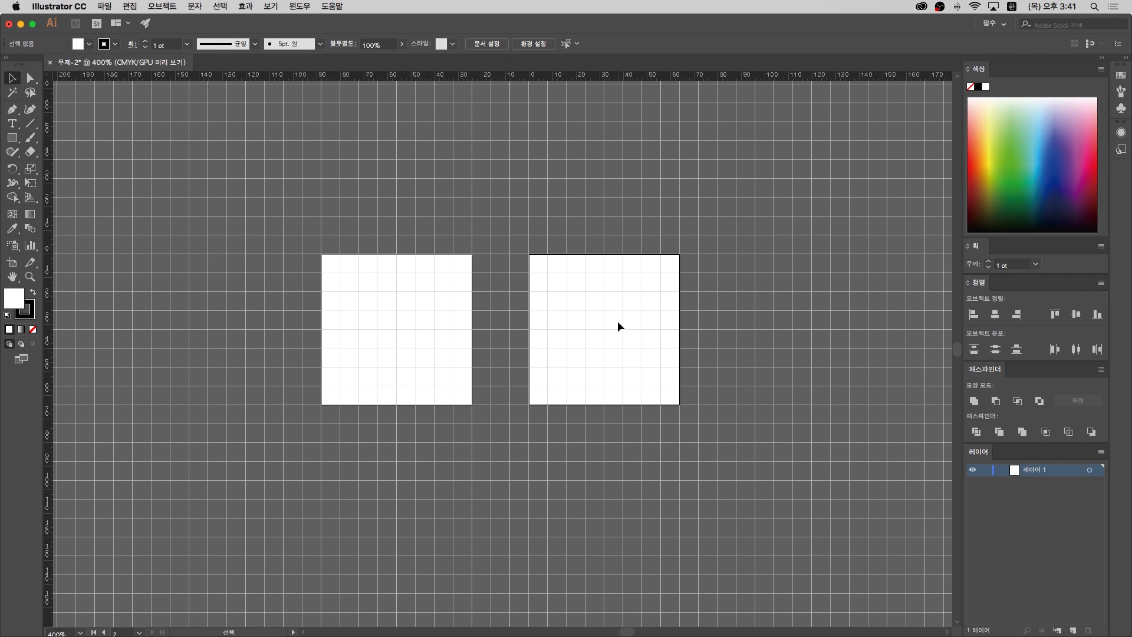
click(380, 361)
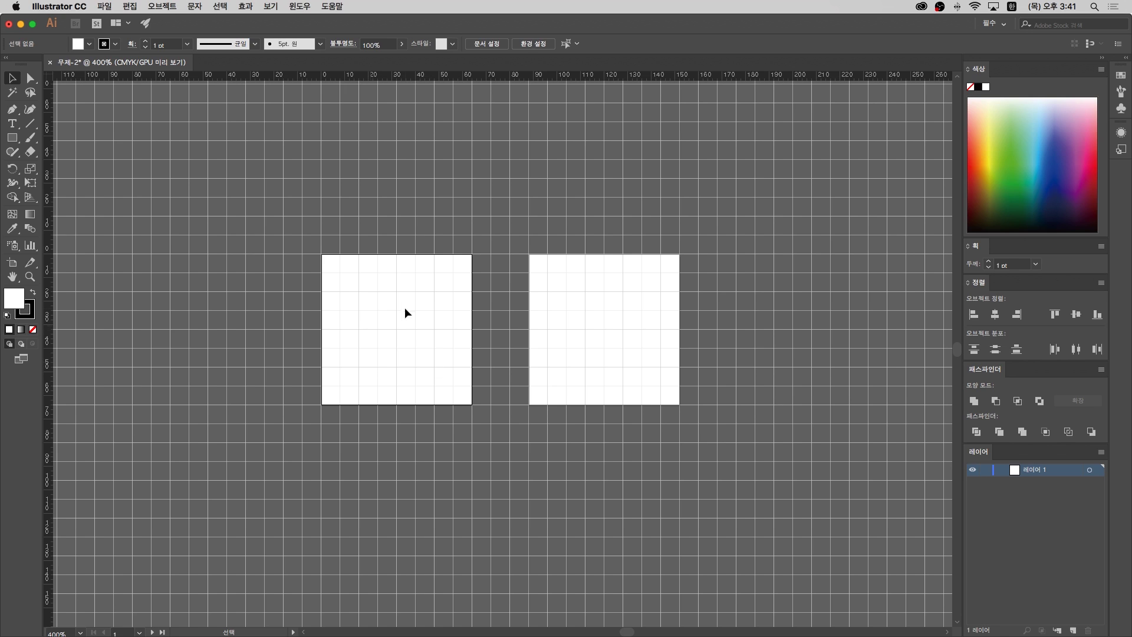
click(618, 348)
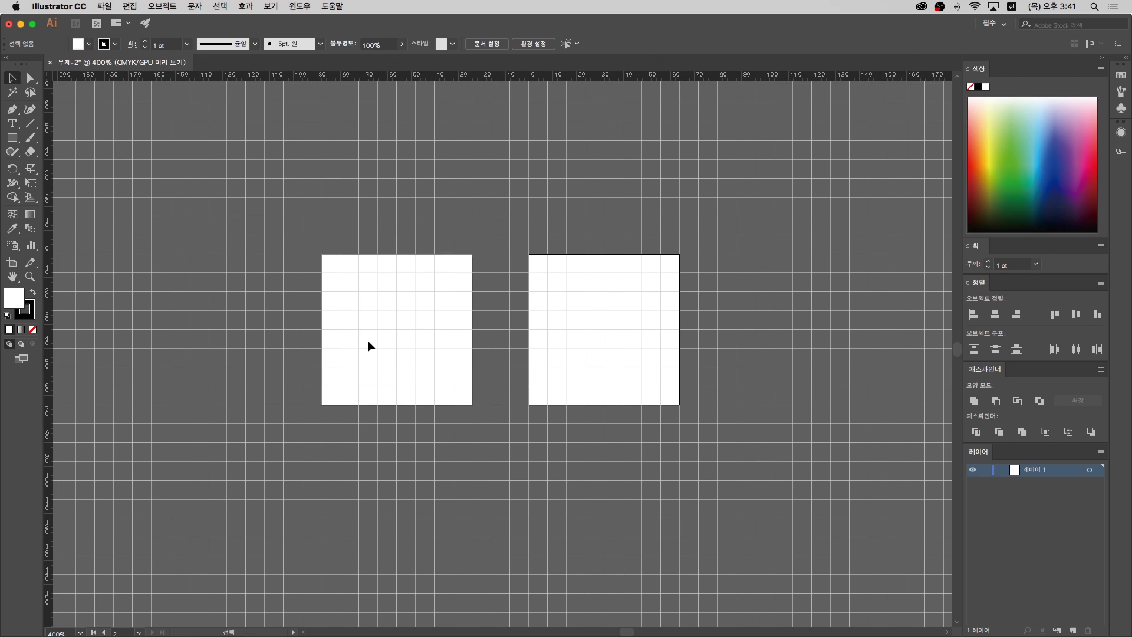
drag(371, 341, 455, 308)
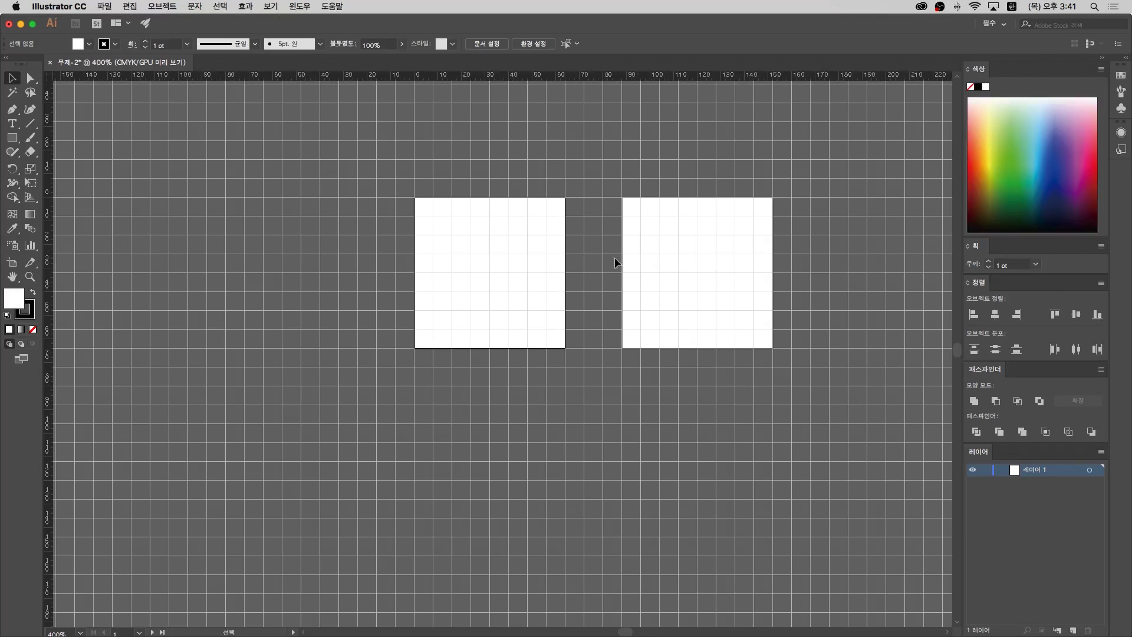
Draw a trial square of about 41 px in the middle of the first artboard
click(30, 277)
click(534, 284)
drag(527, 329, 569, 296)
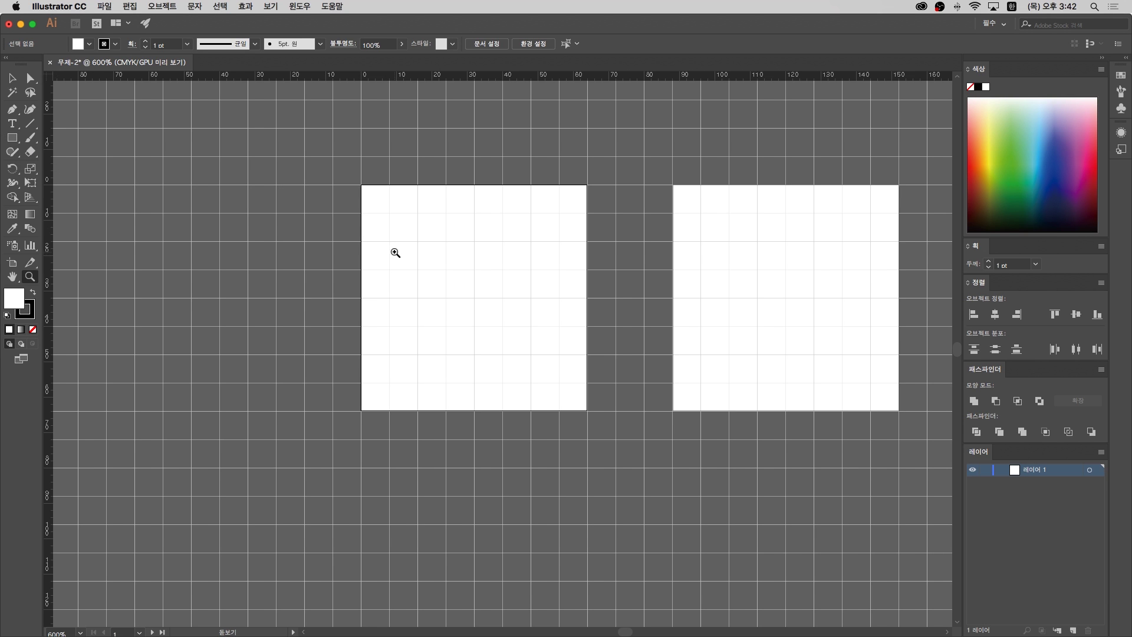
click(13, 138)
click(12, 110)
click(12, 139)
click(14, 141)
drag(399, 226, 545, 373)
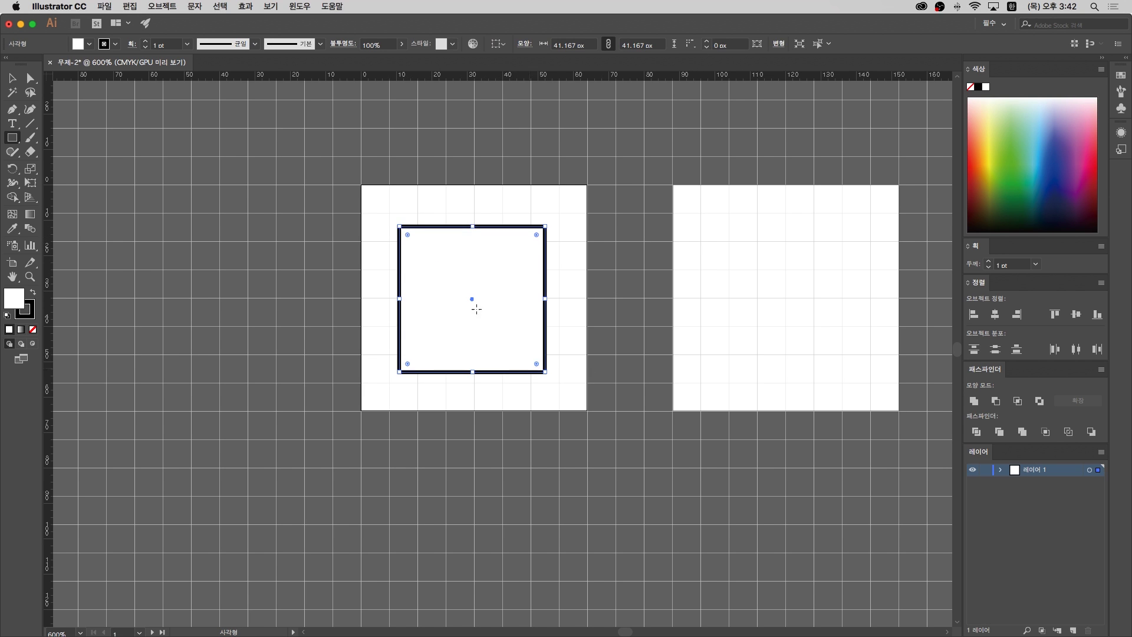
Shift the trial square slightly and delete it from the first artboard
key(v)
drag(587, 215, 398, 391)
drag(460, 341, 458, 346)
click(598, 344)
click(502, 334)
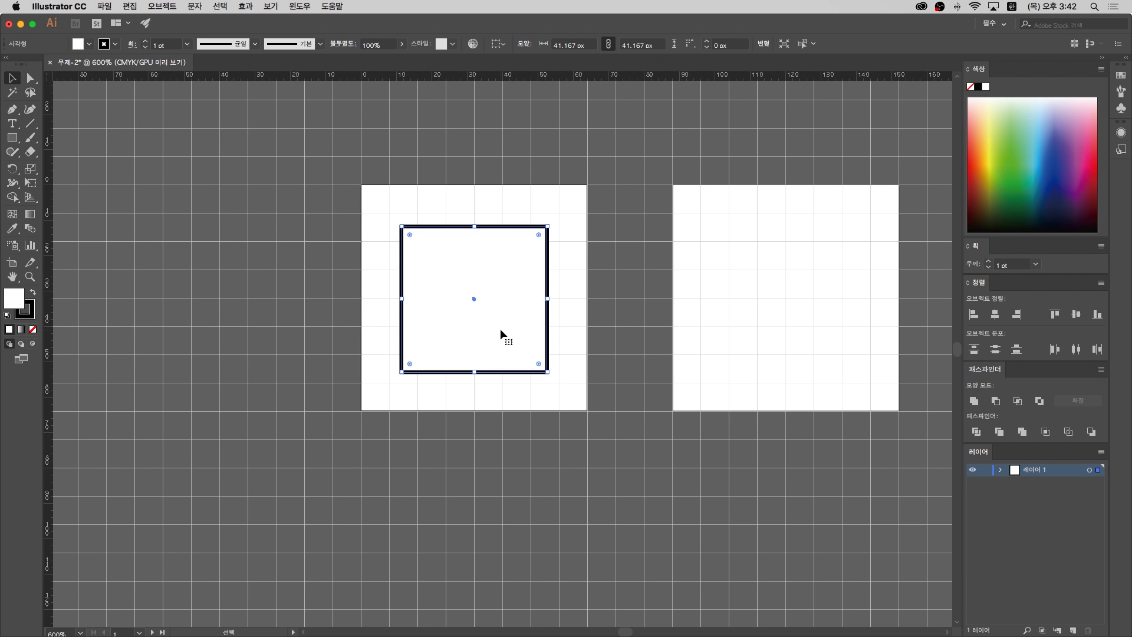
key(Delete)
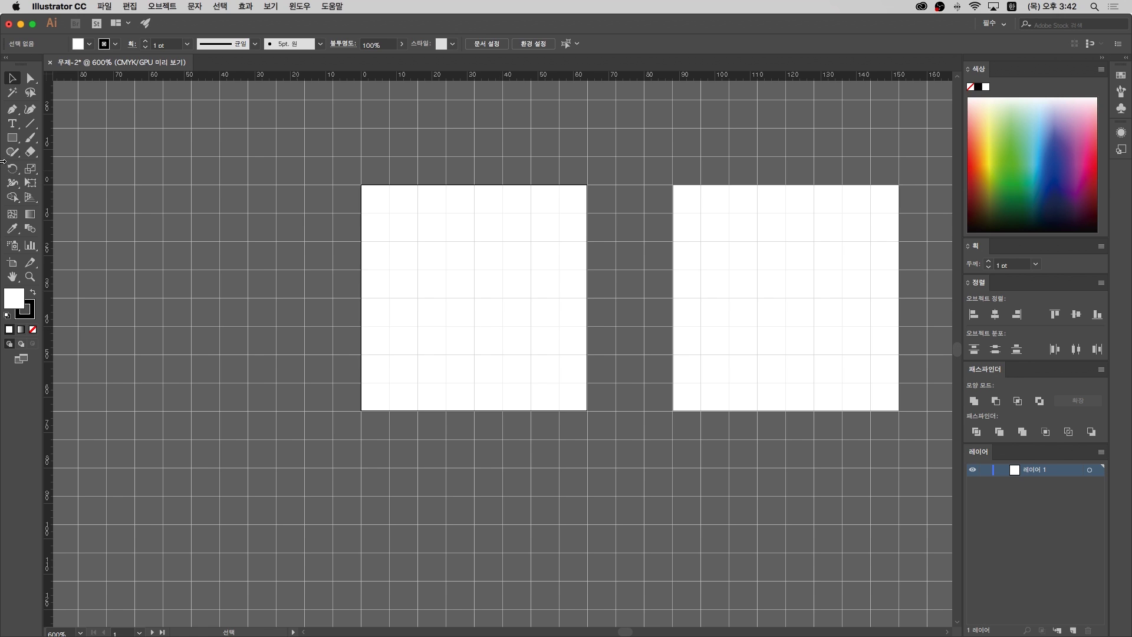
click(12, 137)
click(12, 154)
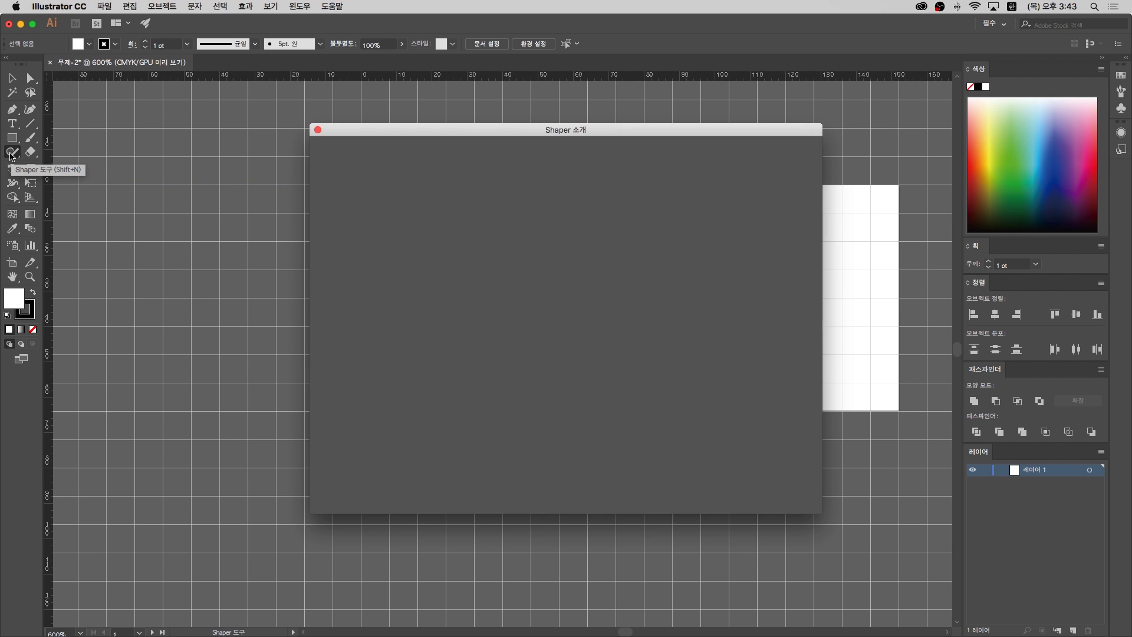
click(317, 129)
Draw a body rectangle about 21 by 26 px, a wide bar across its base and a narrow leg below
key(m)
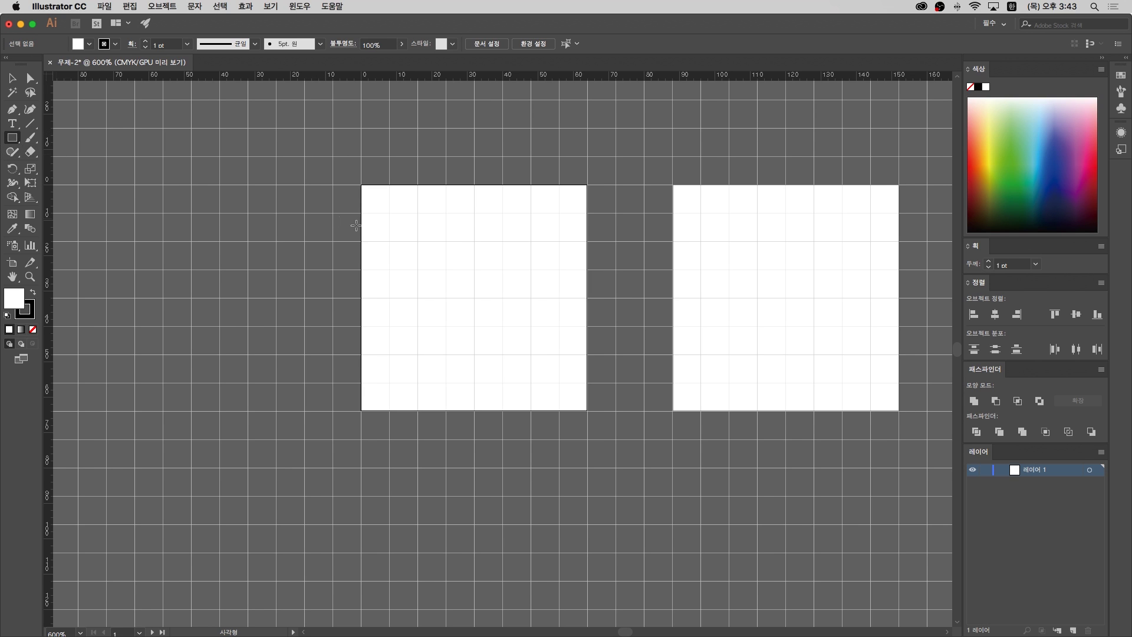
drag(438, 217, 517, 314)
drag(511, 306, 512, 308)
drag(411, 298, 537, 323)
drag(453, 373, 467, 313)
Place a second narrow leg to the right of the first and lengthen it downward
click(14, 82)
drag(459, 370, 452, 367)
click(466, 367)
drag(495, 324, 500, 391)
key(super+shift+a)
click(544, 349)
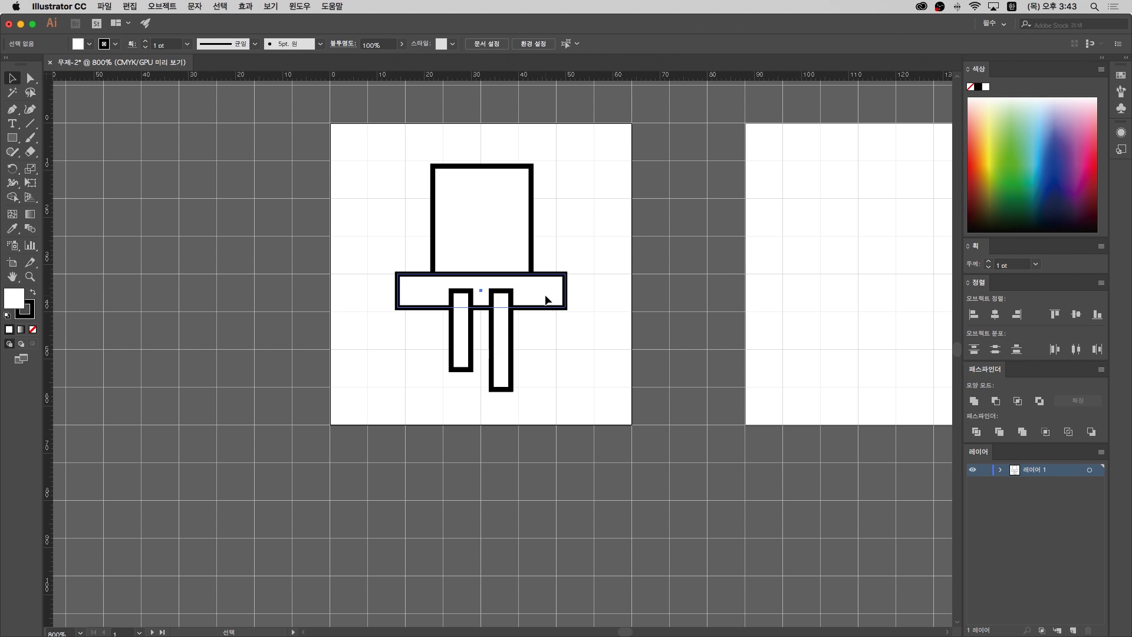
Narrow the wide bar equally from both ends to about 32 px, matching the grid lines
click(546, 298)
drag(565, 290, 554, 292)
click(560, 356)
Round the two upper corners of the body rectangle fully to form a dome
click(481, 207)
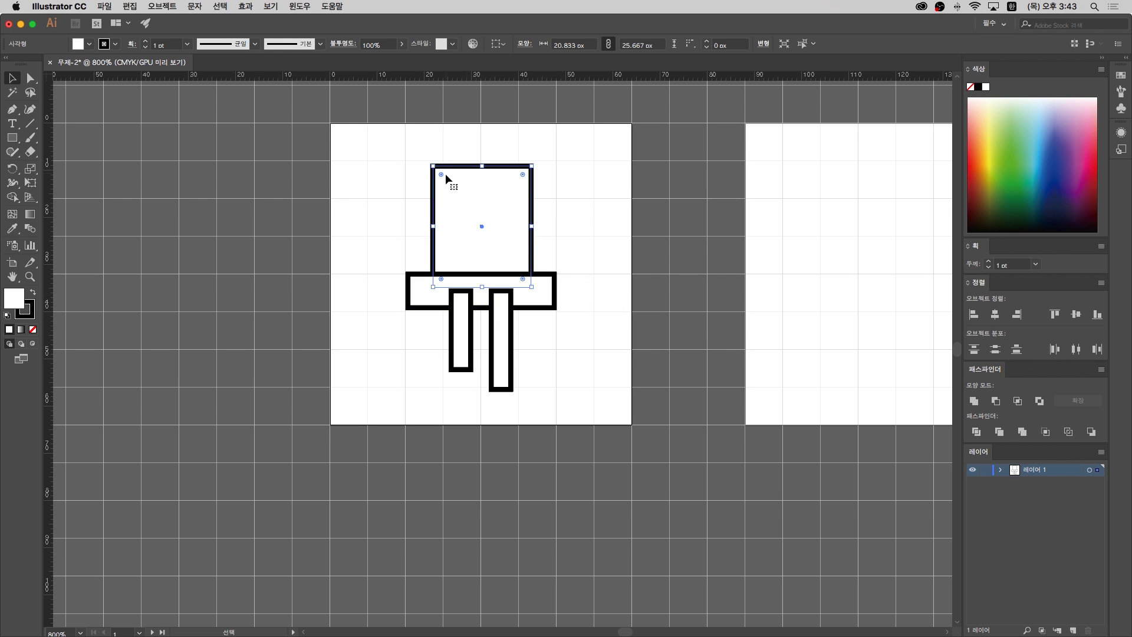
key(a)
drag(405, 153, 489, 248)
click(346, 228)
Round all corners of the wide bar fully so that its ends become semicircles
drag(398, 258, 512, 319)
click(445, 296)
click(552, 344)
key(v)
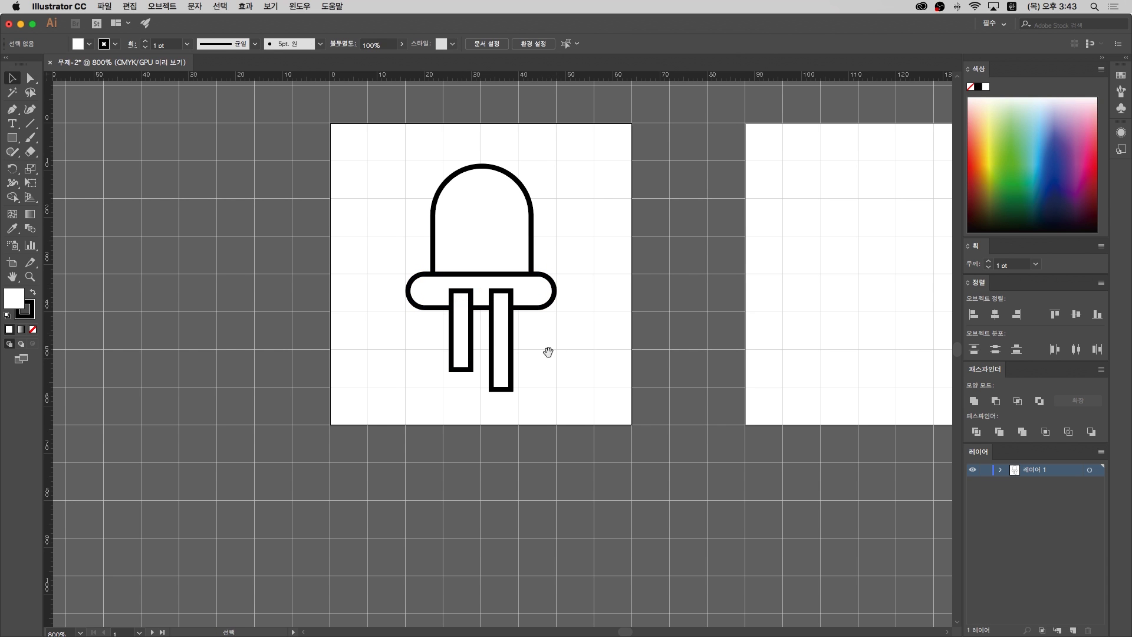
Round all corners of both narrow legs fully so that their ends become semicircles
scroll(547, 352, up, 1)
drag(466, 352, 502, 346)
drag(456, 378, 511, 357)
key(a)
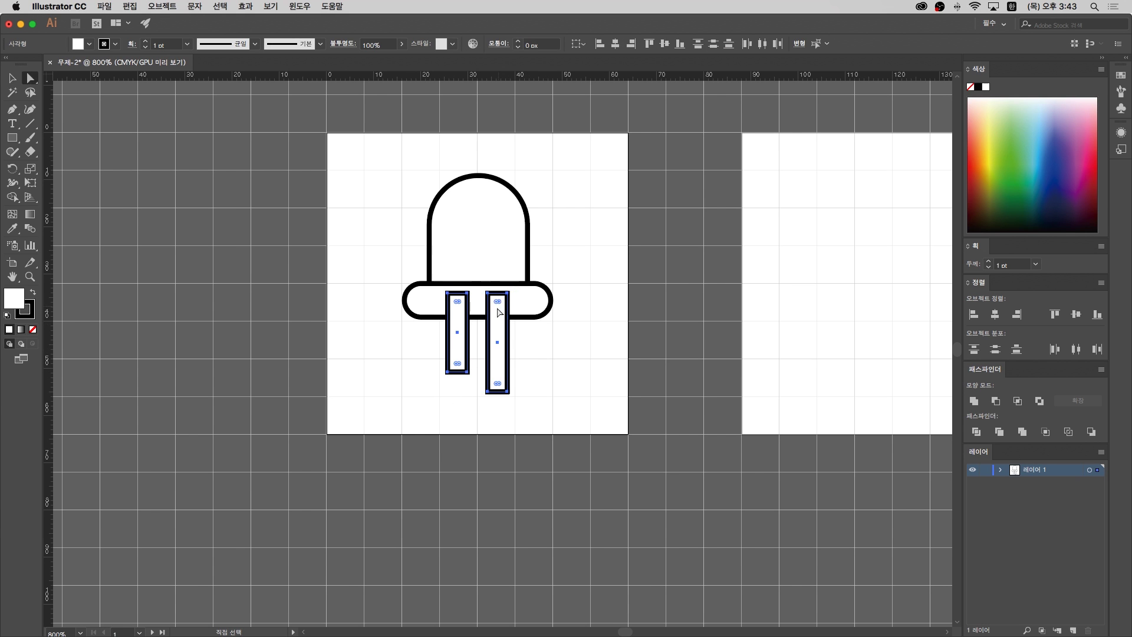
drag(486, 310, 415, 417)
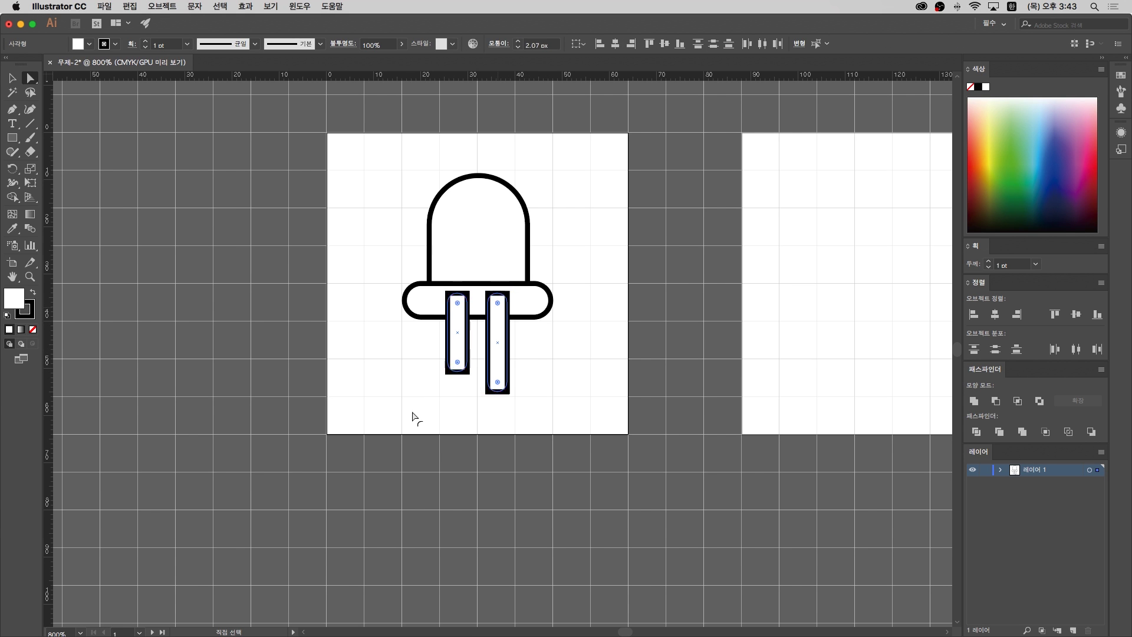
click(465, 433)
drag(529, 434, 535, 443)
Move the dome, wide bar and both legs together slightly down on the first artboard
key(v)
drag(559, 288, 454, 365)
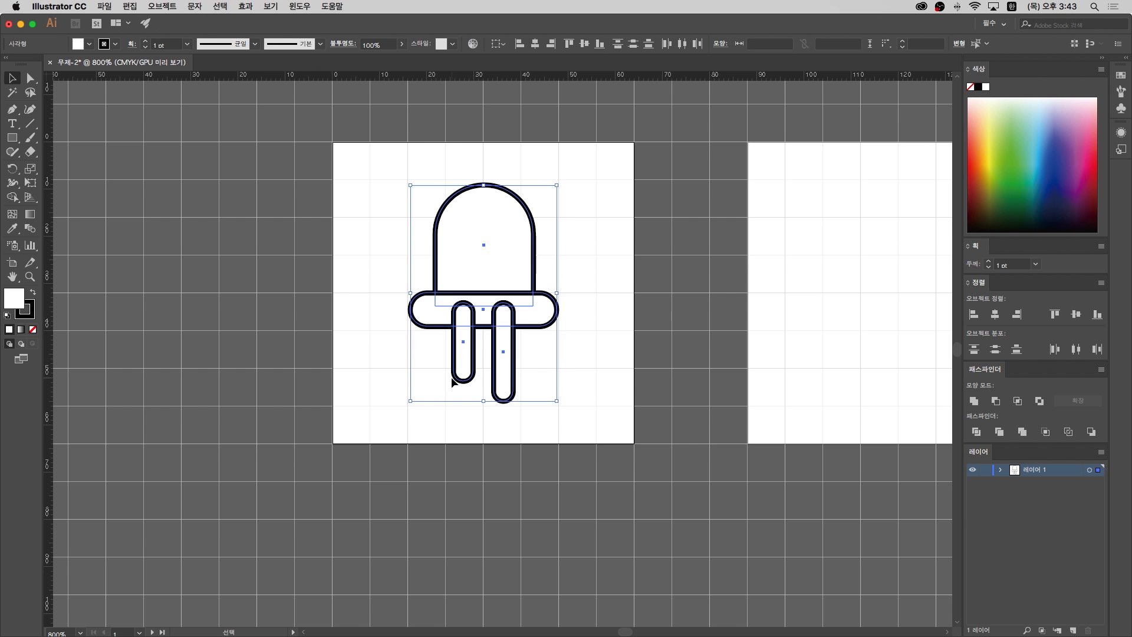
drag(504, 306, 504, 310)
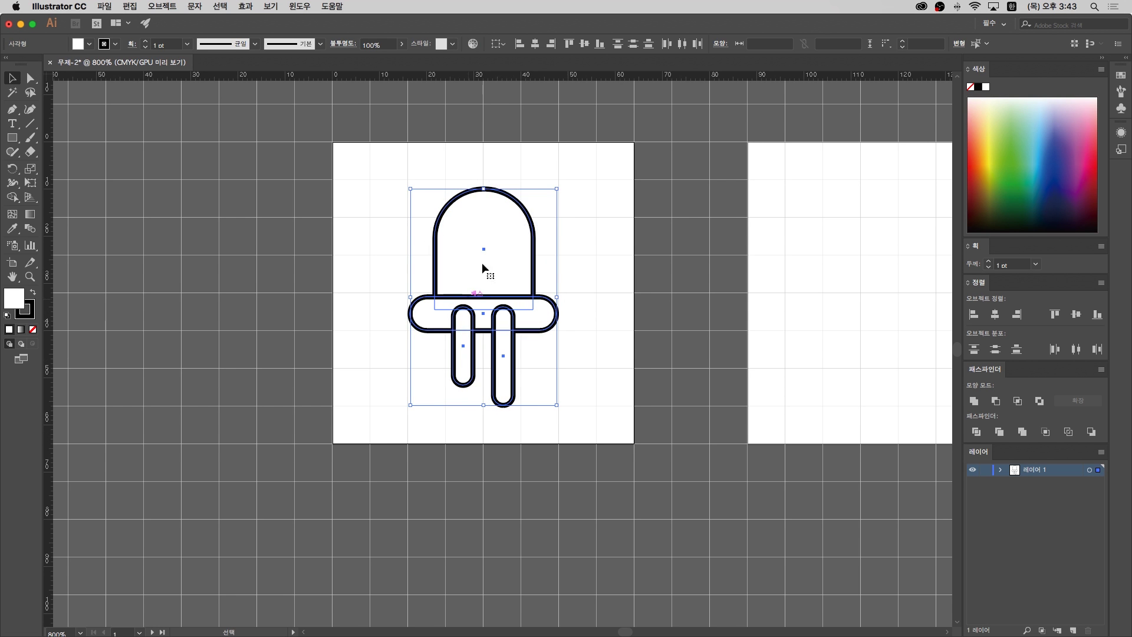
click(553, 366)
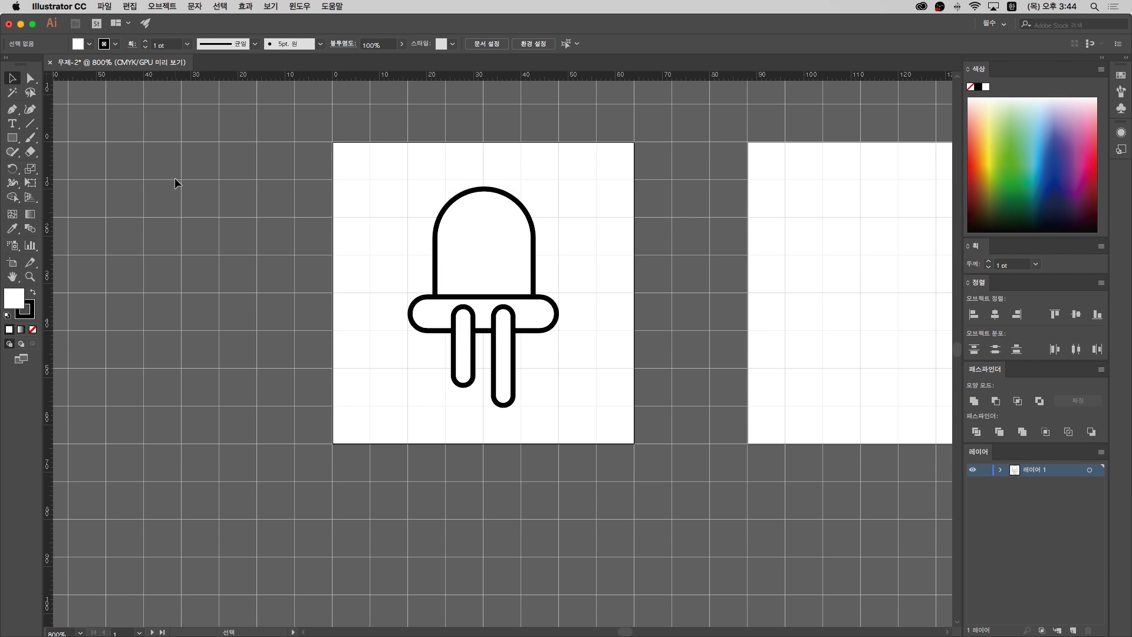
Draw a circle about 16 px in diameter on the second artboard with the Shaper tool and move it towards the upper left
click(11, 152)
scroll(318, 265, right, 5)
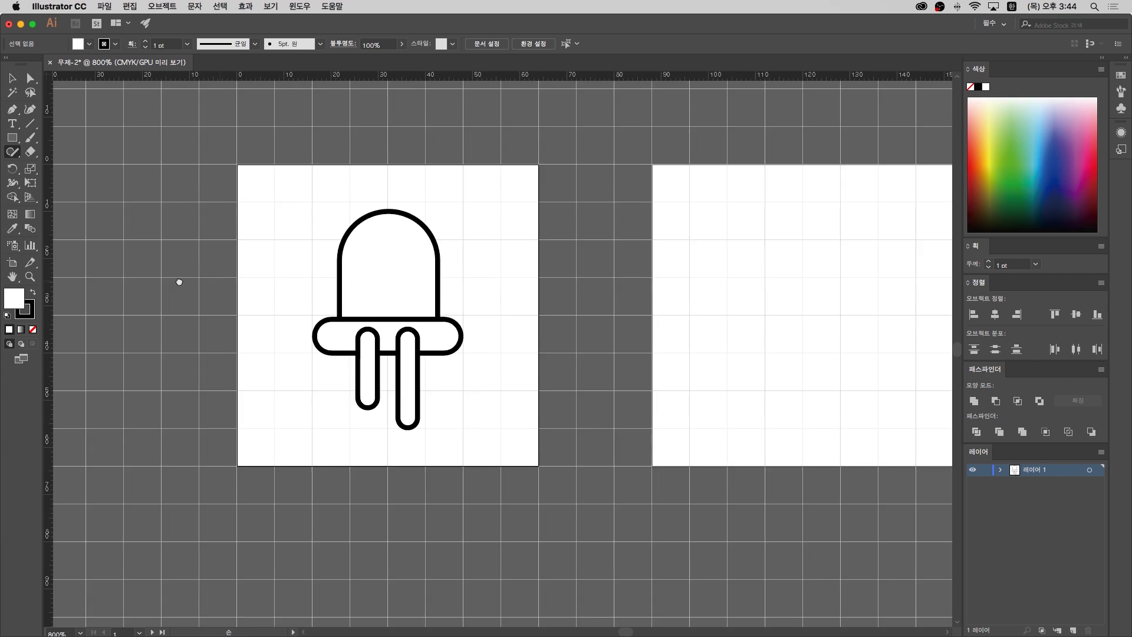
scroll(584, 265, right, 8)
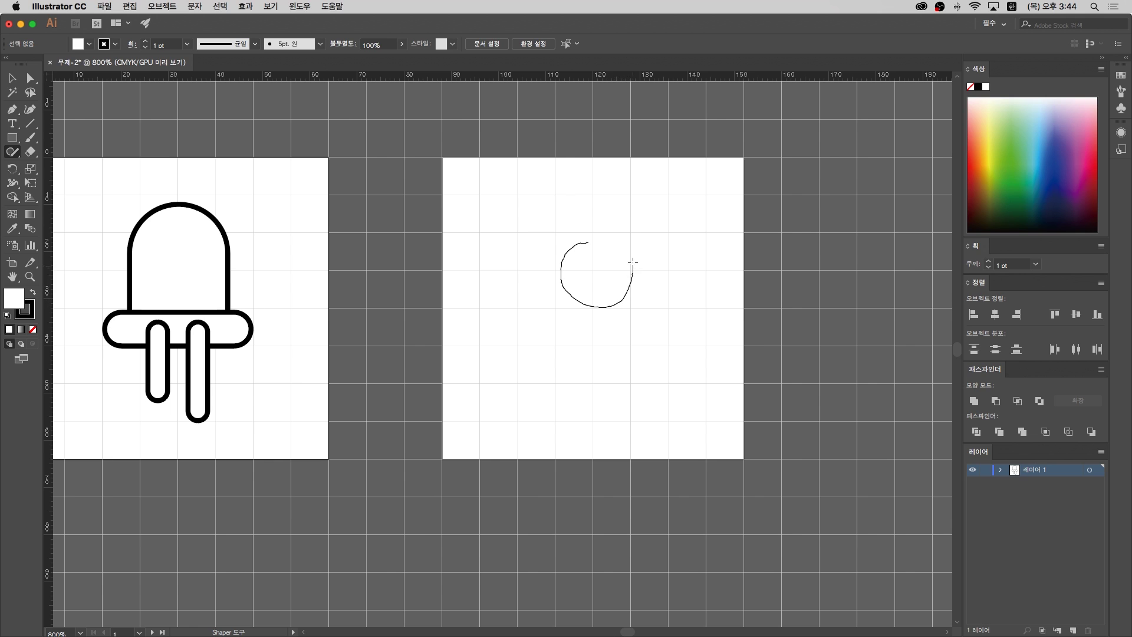
drag(590, 240, 590, 240)
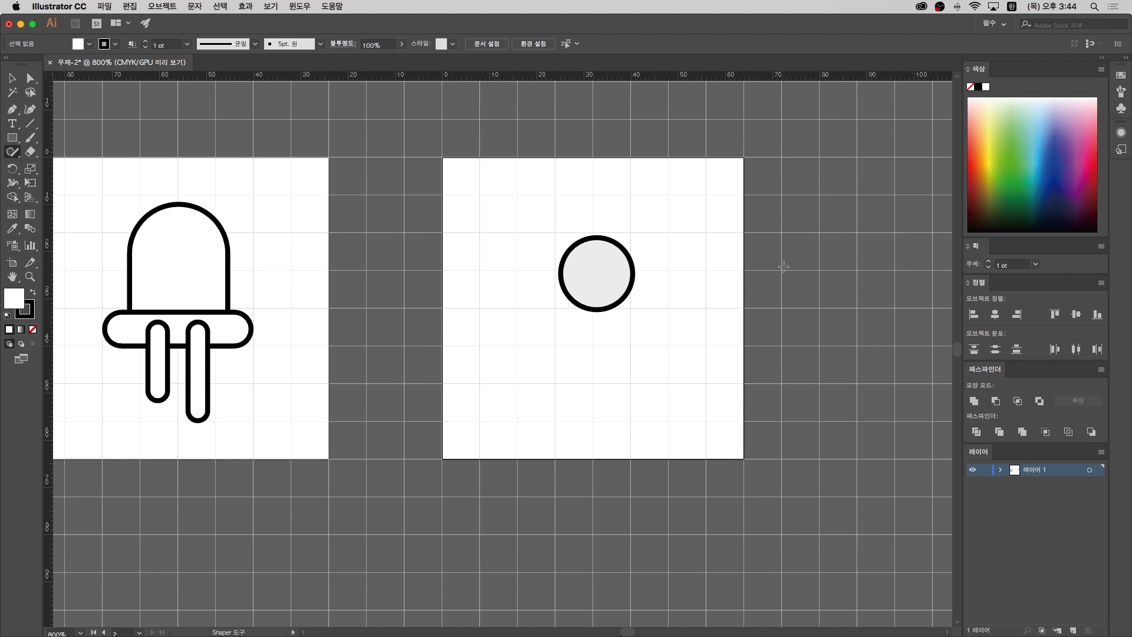
key(v)
drag(634, 274, 579, 272)
click(628, 323)
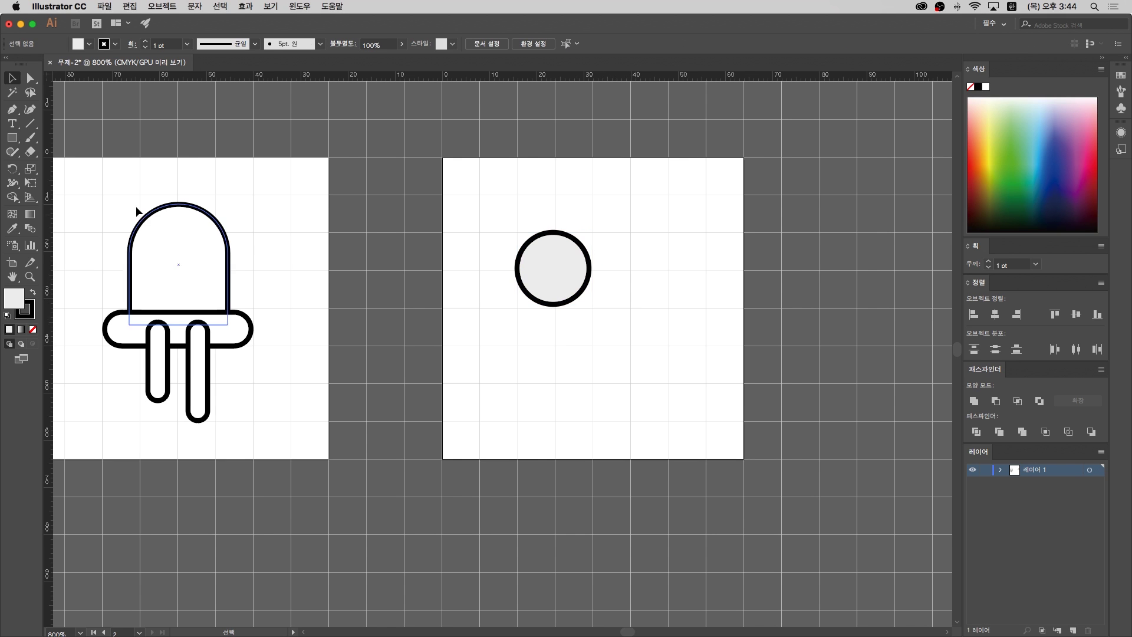
Draw a triangle with the Shaper tool and move it so that it overlaps the circle's lower right part
click(12, 152)
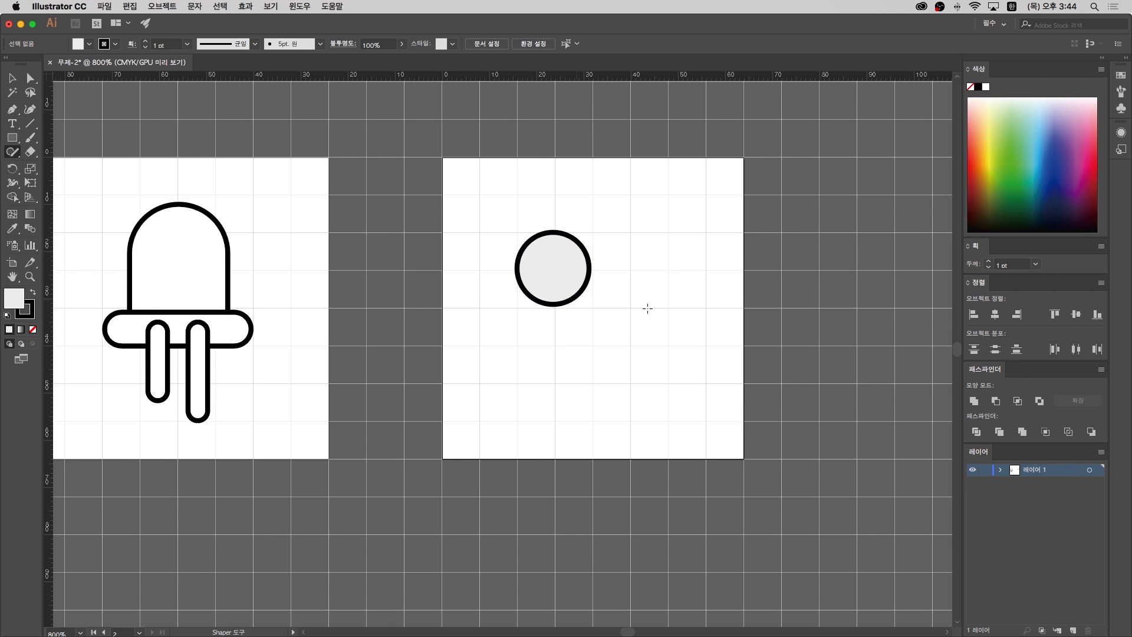
mouse_move(631, 298)
mouse_down()
mouse_move(590, 354)
mouse_move(655, 359)
mouse_move(629, 301)
mouse_up()
key(v)
drag(632, 341, 582, 310)
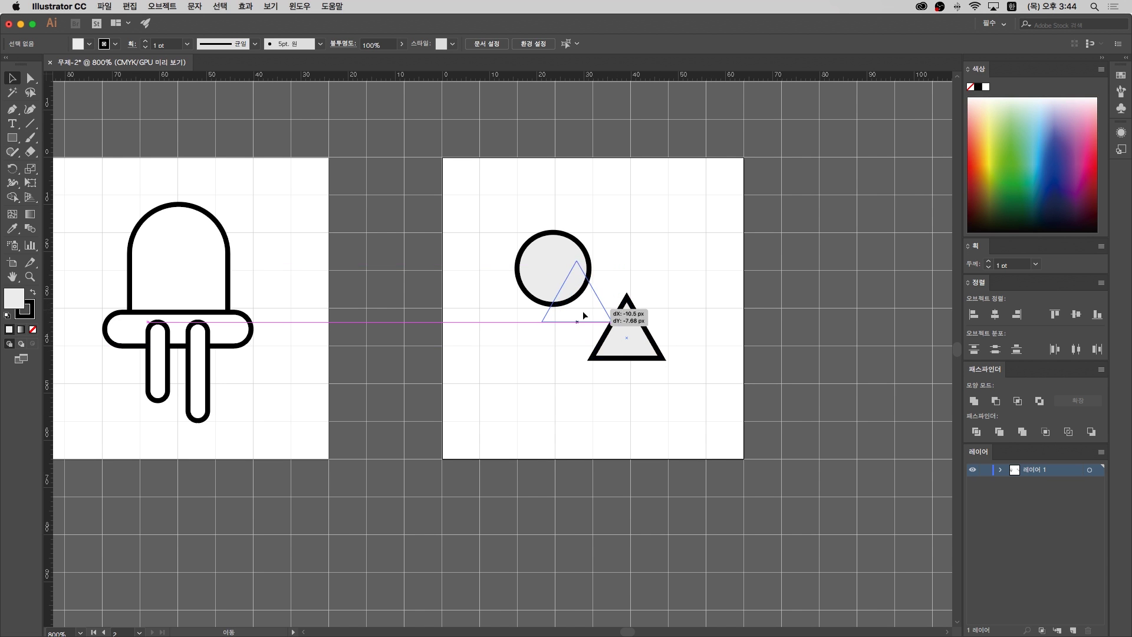
drag(619, 355, 479, 198)
click(474, 192)
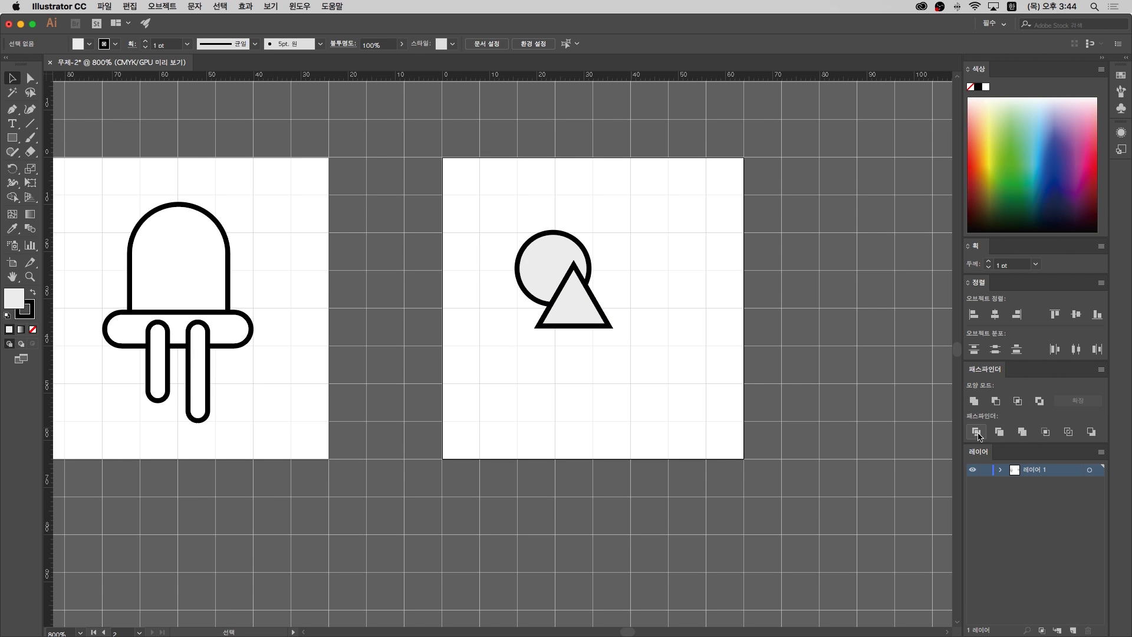
Remove the part of the triangle lying outside the circle with the Shaper tool
click(11, 152)
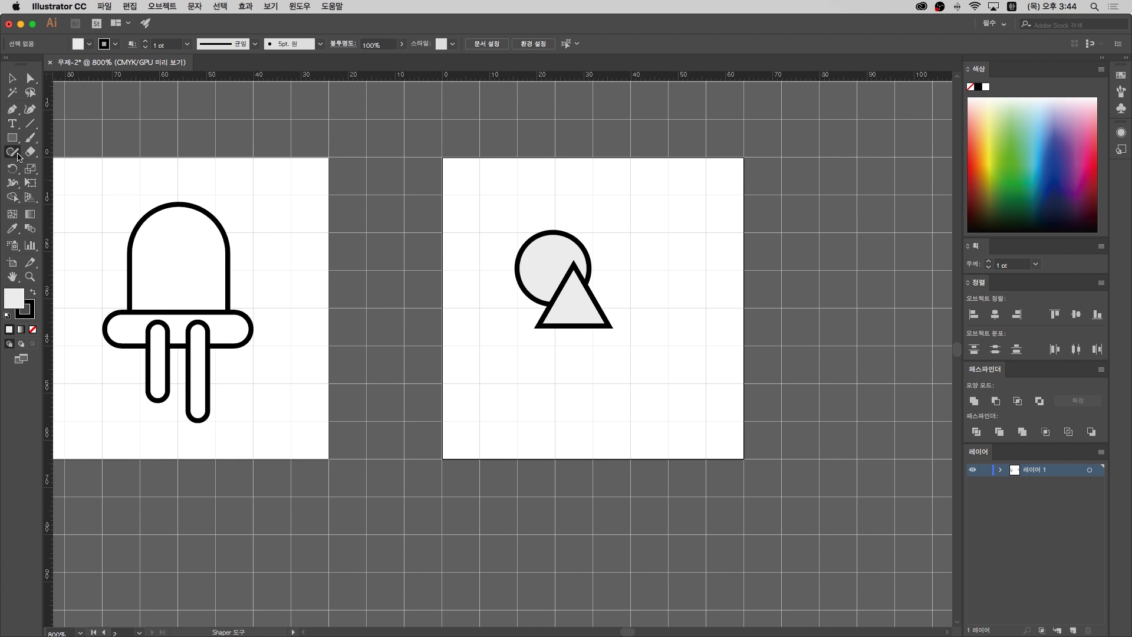
mouse_move(546, 285)
mouse_down()
mouse_move(549, 259)
mouse_move(594, 298)
mouse_up()
click(642, 267)
double_click(588, 321)
drag(558, 324, 587, 316)
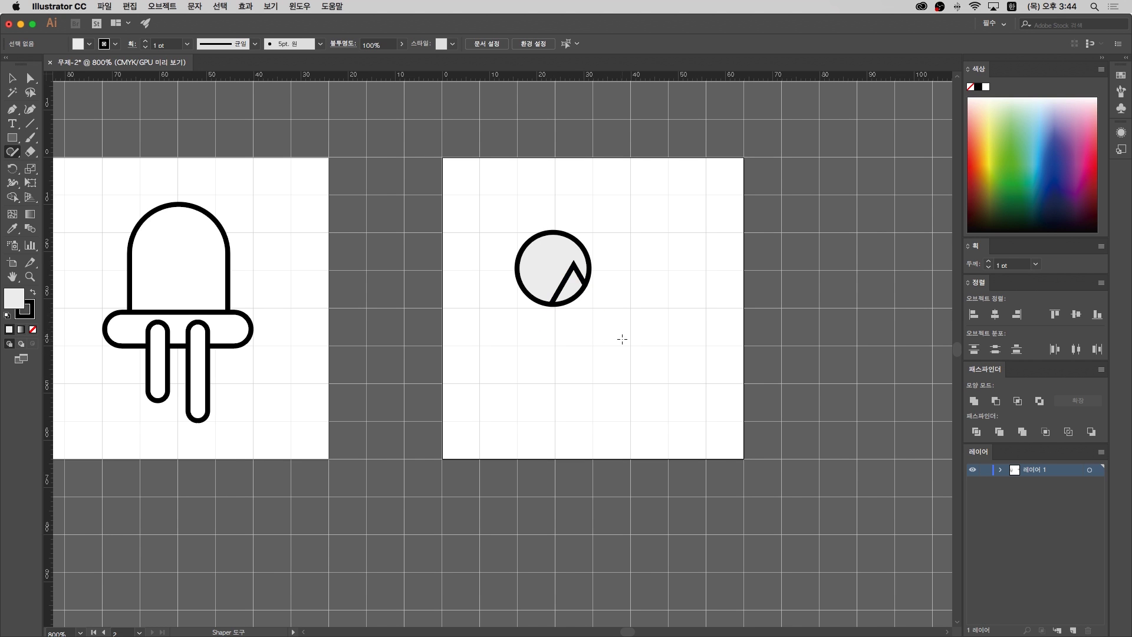
Undo the triangle's removal and merge the circle and triangle into one outline with the Shaper tool
key(super+z)
key(v)
click(22, 153)
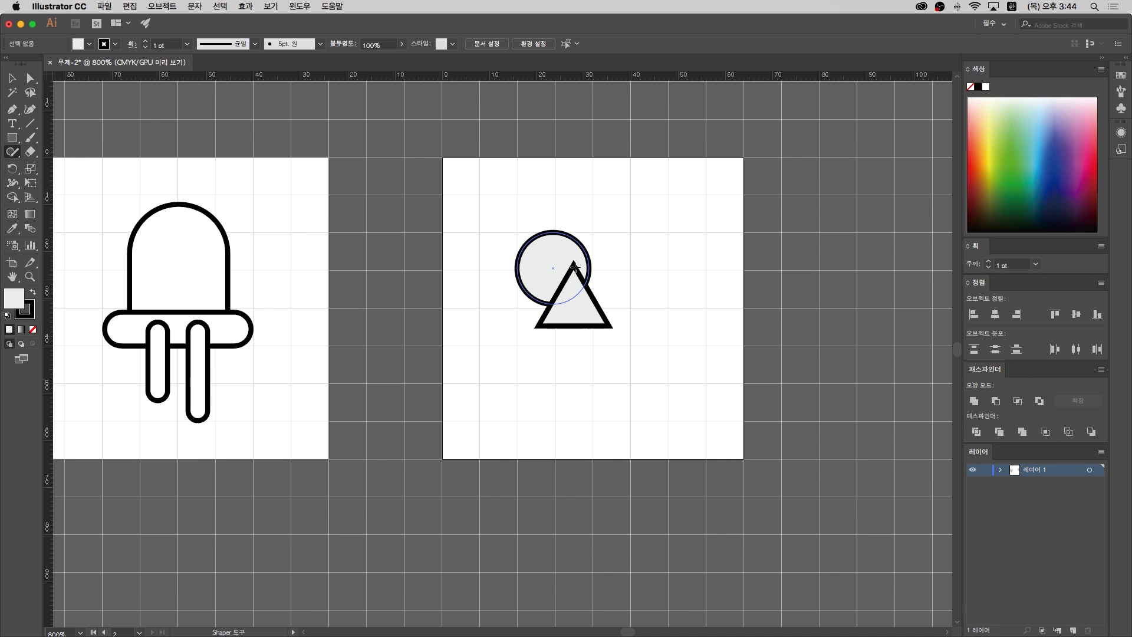
mouse_move(550, 271)
mouse_down()
mouse_move(556, 294)
mouse_move(581, 290)
mouse_up()
key(v)
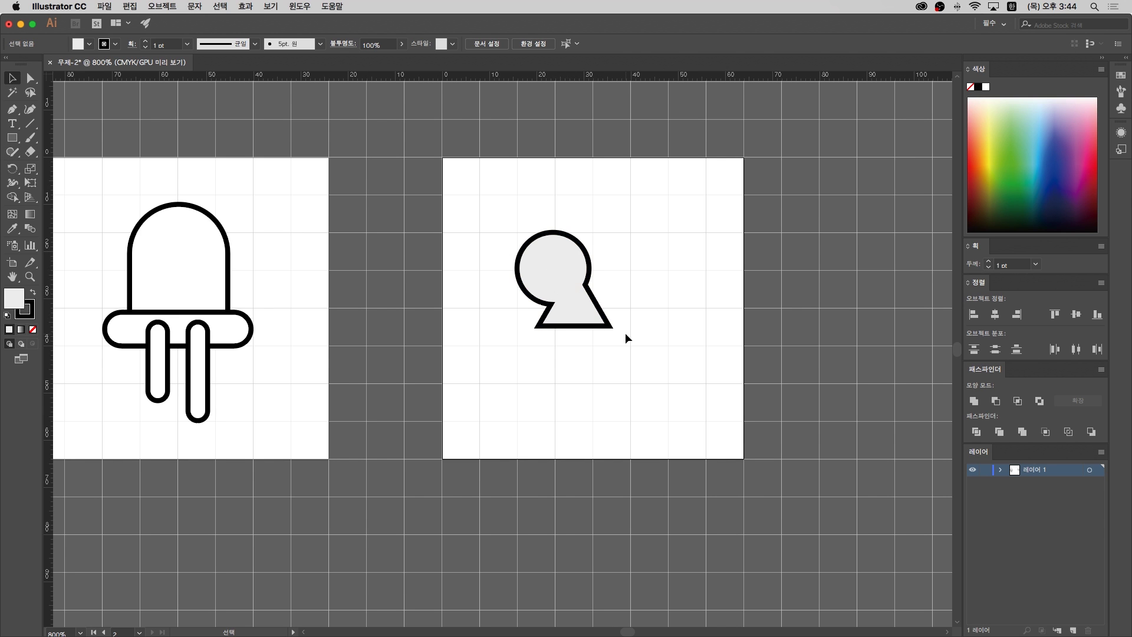
Edit inside the merged Shaper Group and reposition the triangle and circle to form a keyhole shape
click(582, 317)
double_click(574, 309)
click(560, 318)
drag(556, 317, 560, 345)
click(575, 363)
drag(554, 283, 601, 290)
click(662, 306)
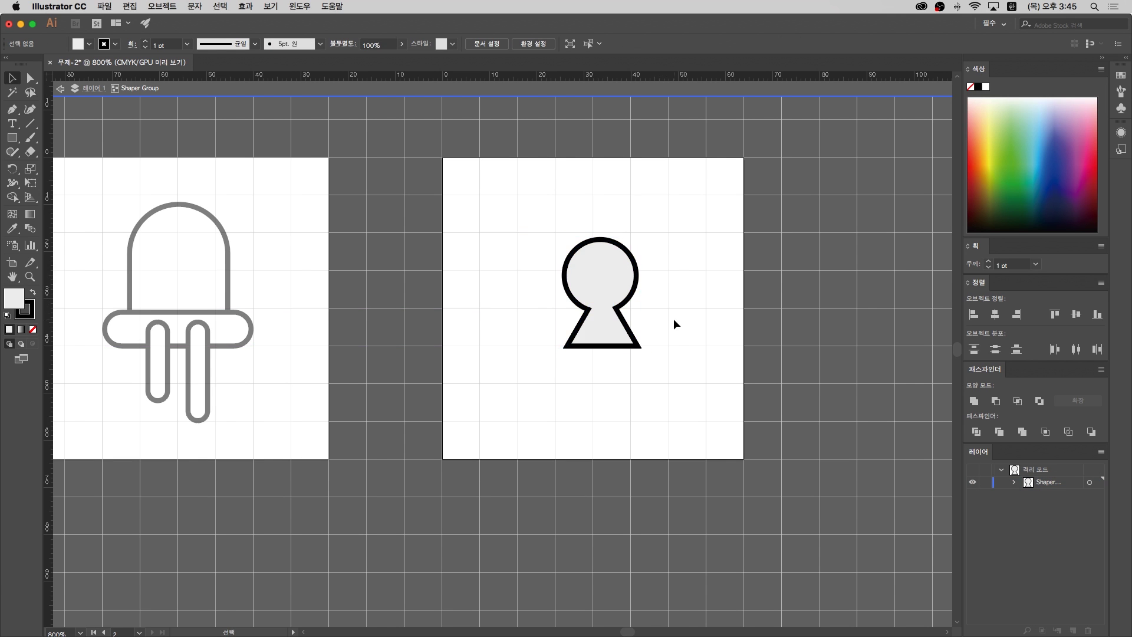
drag(673, 319, 711, 321)
double_click(750, 334)
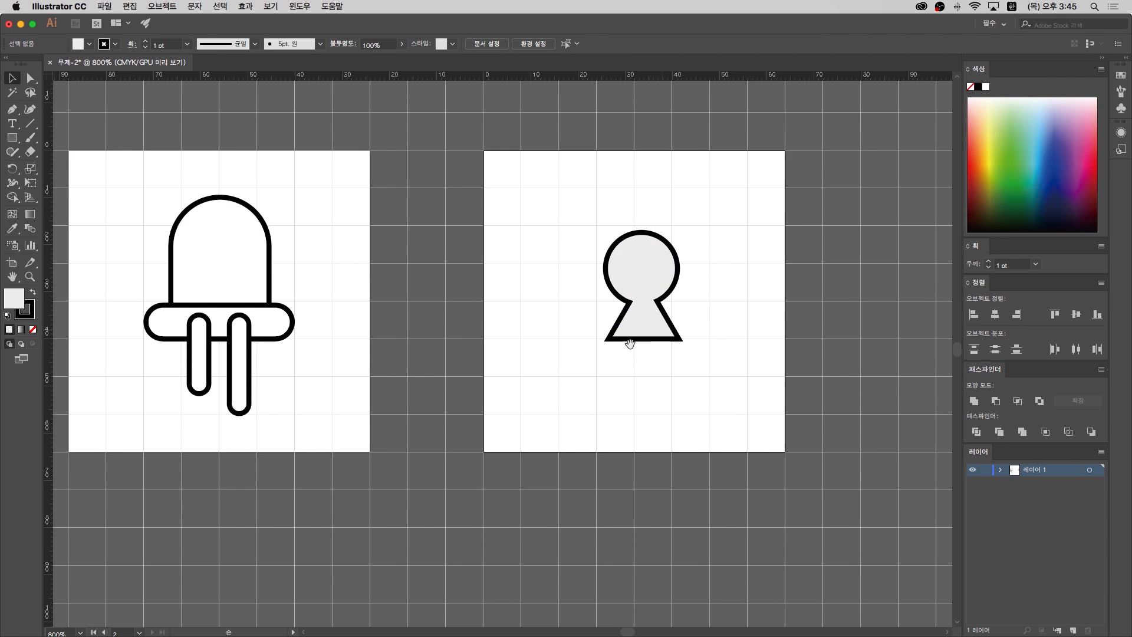
Delete the keyhole shape from the second artboard
scroll(647, 328, left, 5)
click(801, 303)
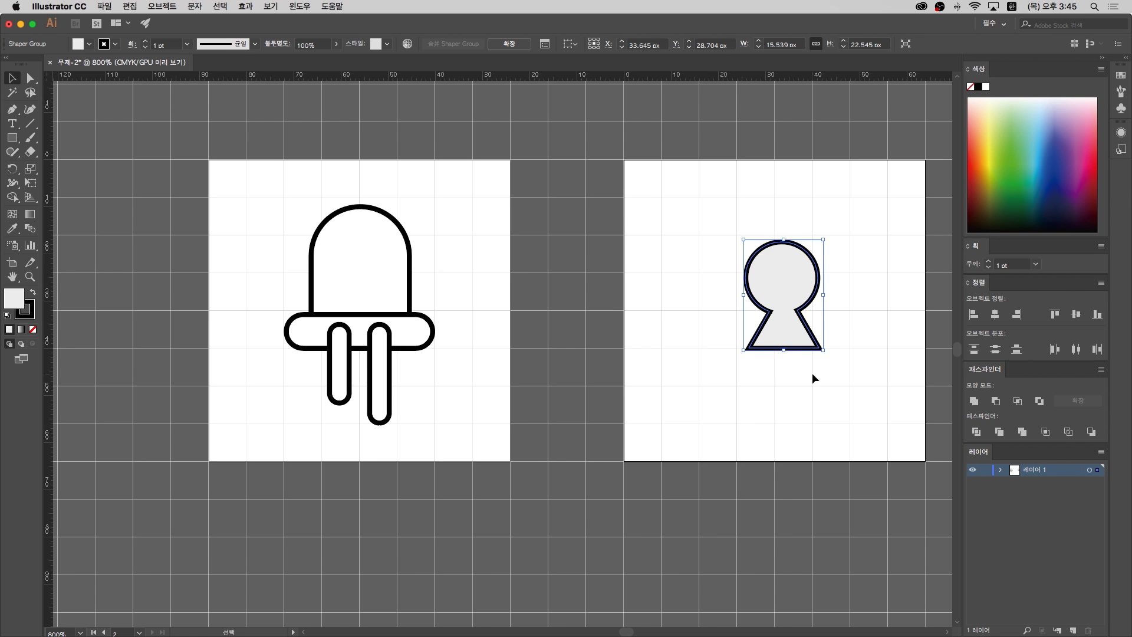
key(Delete)
Merge the LED's dome, wide bar and both legs into one outline with the Shaper tool
scroll(536, 356, left, 5)
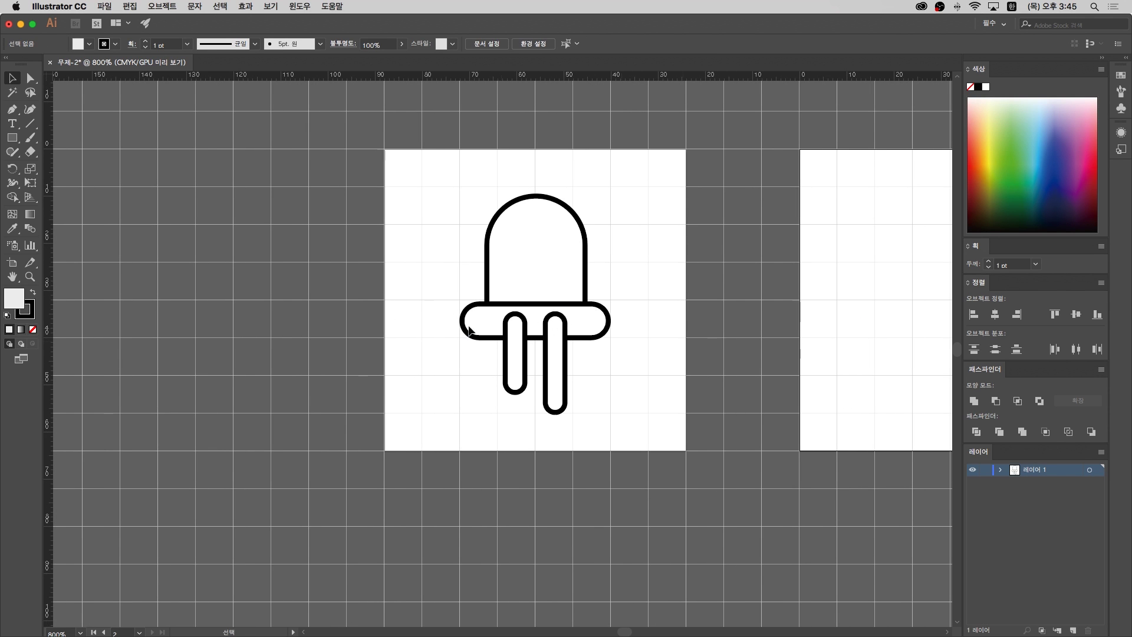
click(12, 151)
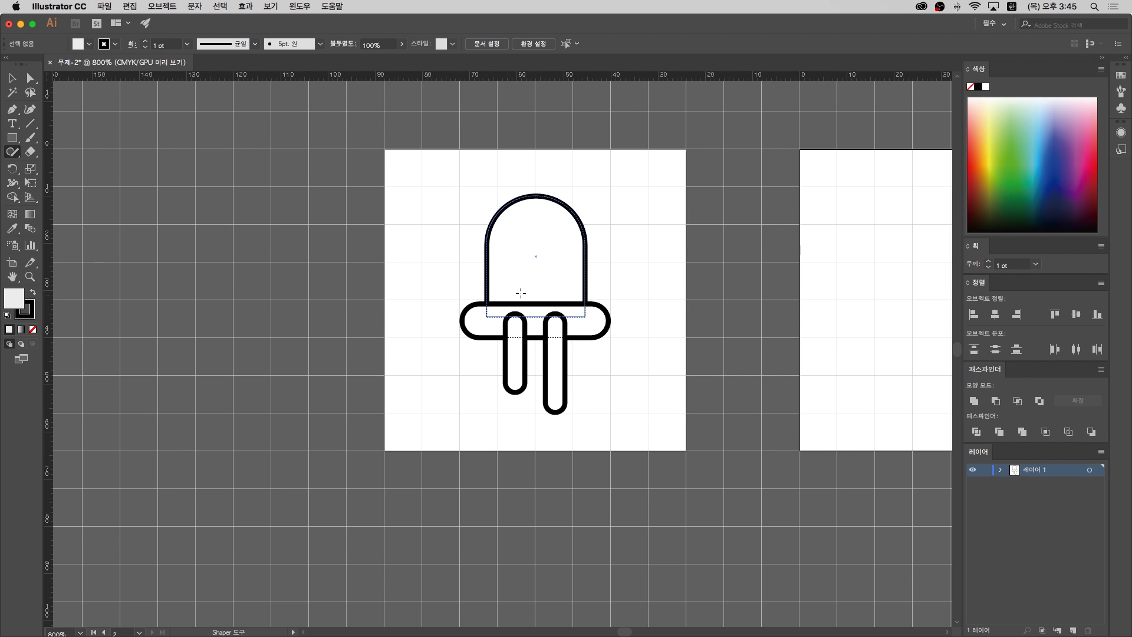
drag(487, 326, 507, 301)
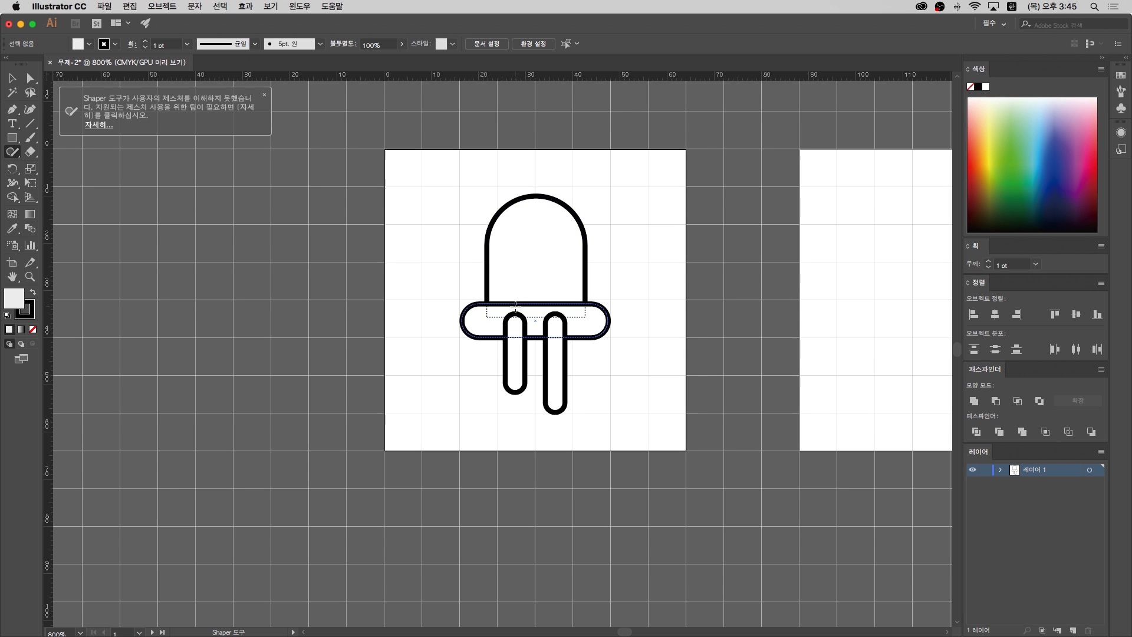
click(264, 97)
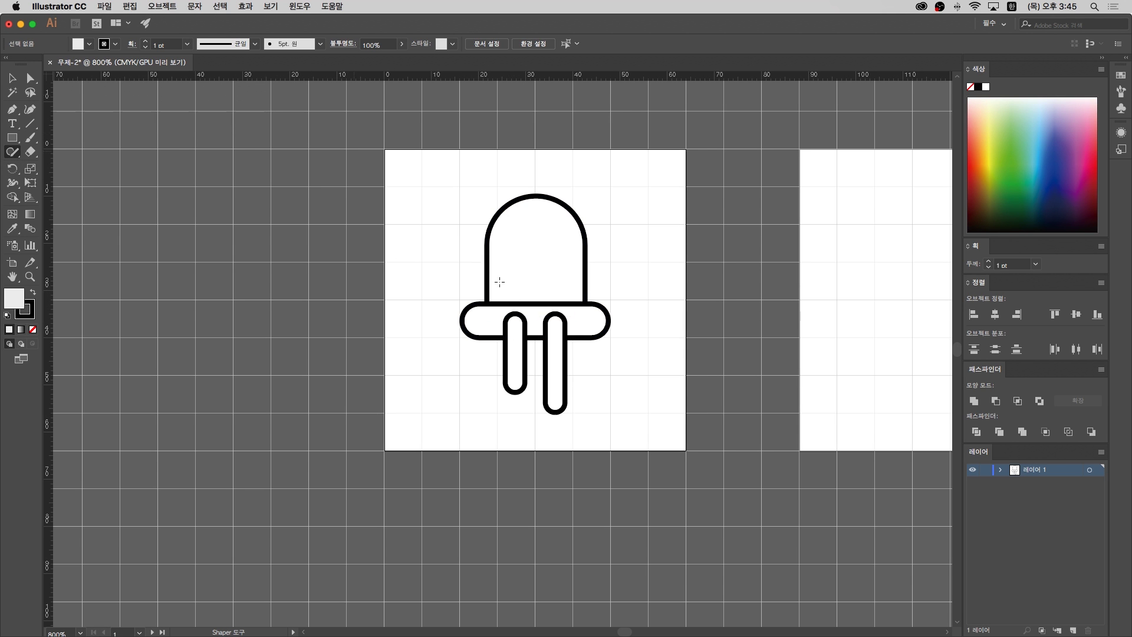
drag(485, 323, 522, 306)
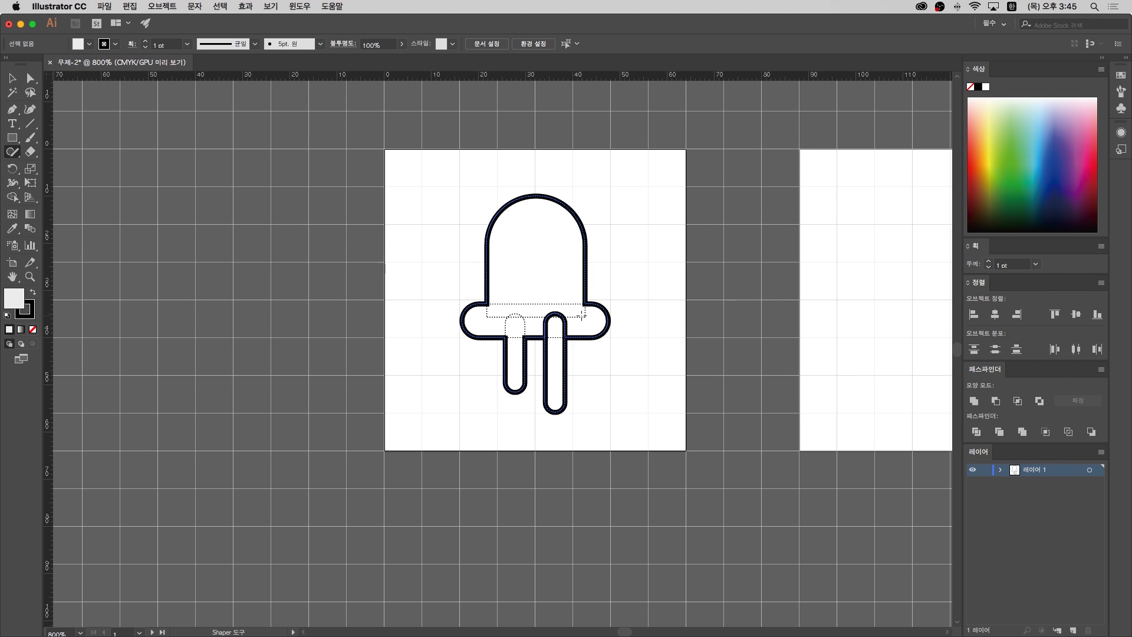
drag(557, 330, 565, 282)
key(v)
drag(655, 342, 629, 361)
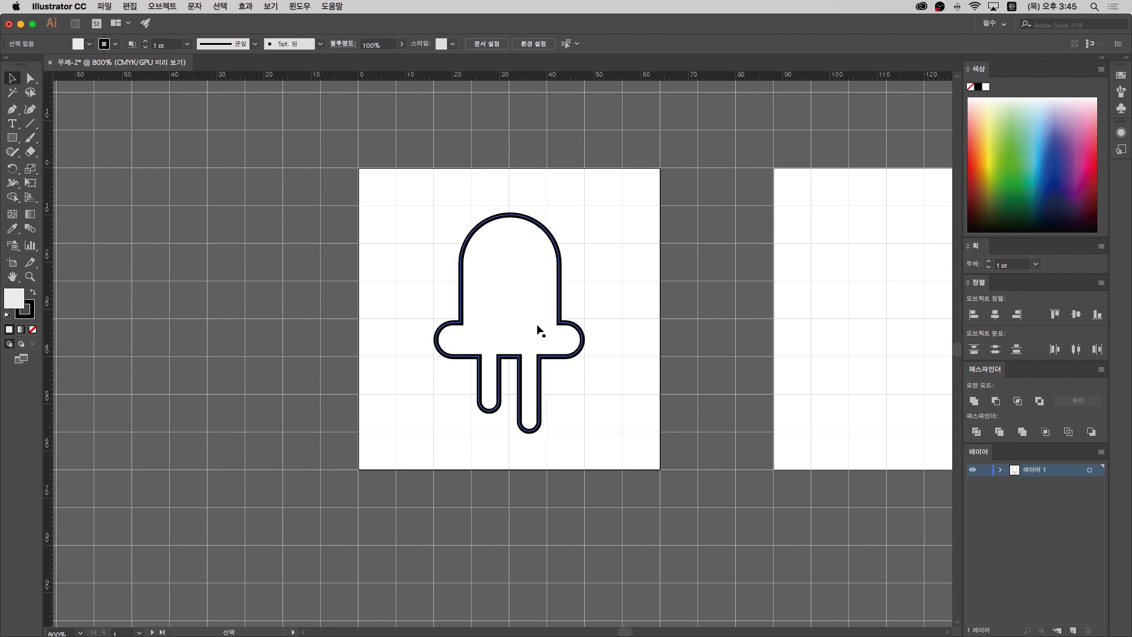
Inside the LED's Shaper Group, shorten the dome to about 23 px high and move the wide bar slightly up
click(572, 357)
double_click(519, 352)
click(502, 277)
drag(558, 215, 553, 217)
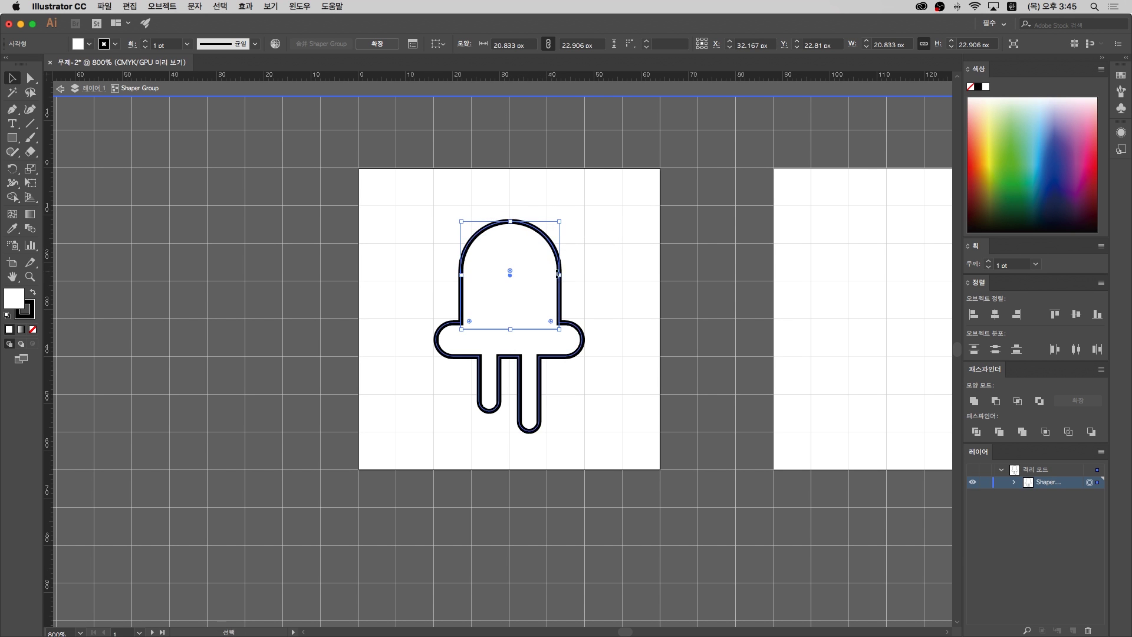
click(560, 338)
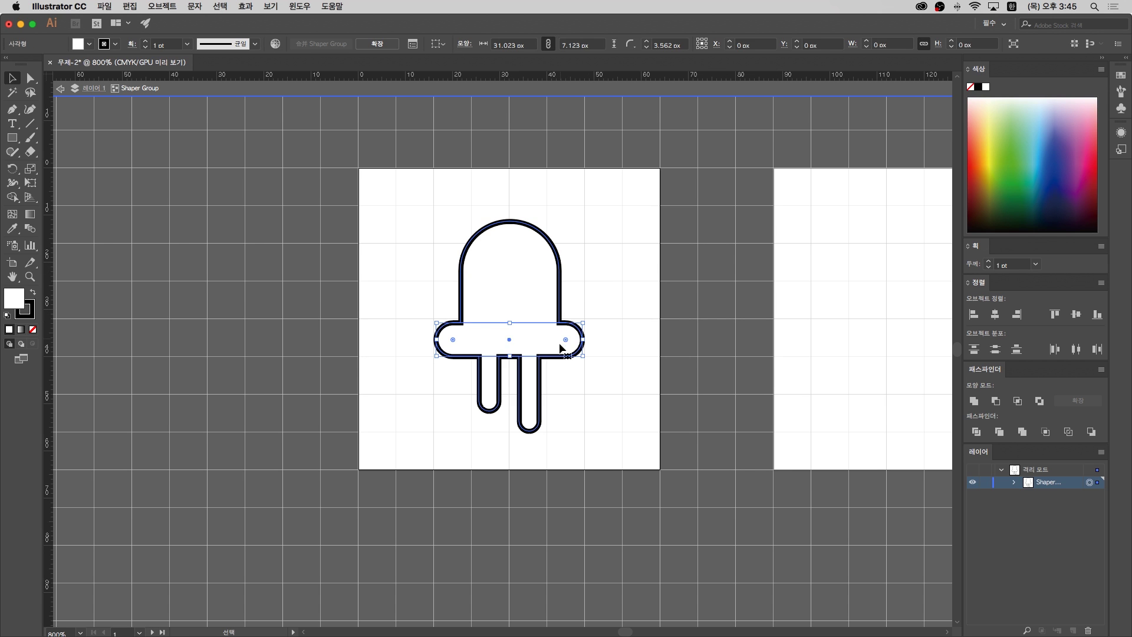
click(576, 367)
drag(459, 434, 533, 405)
double_click(567, 401)
key(ctrl+z)
double_click(567, 402)
key(a)
click(460, 322)
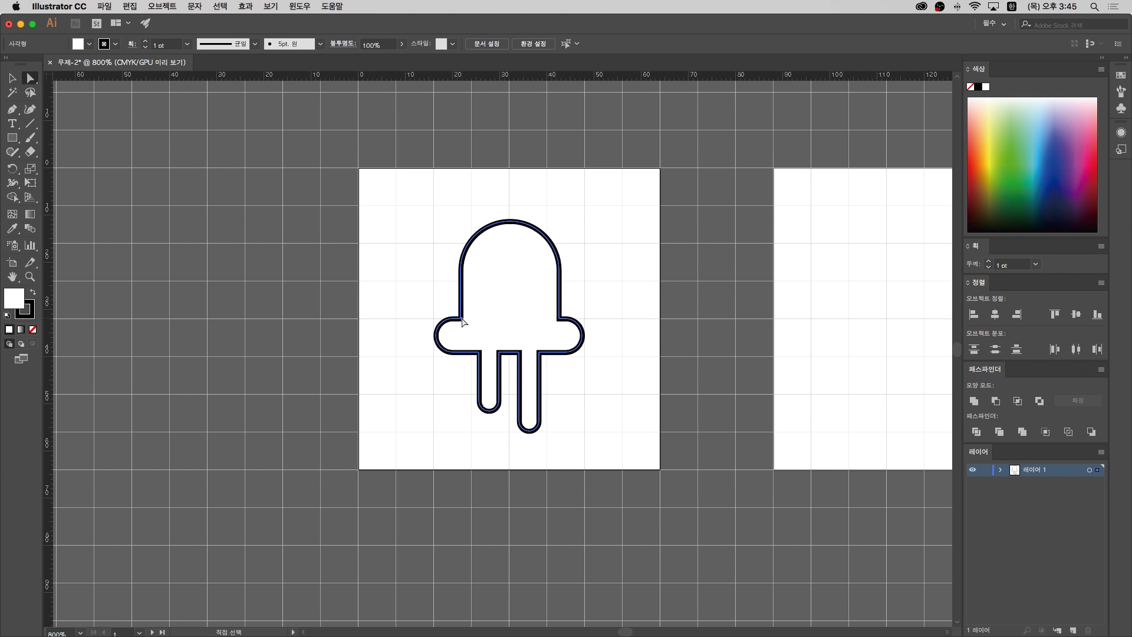
drag(454, 321, 399, 285)
click(396, 274)
key(v)
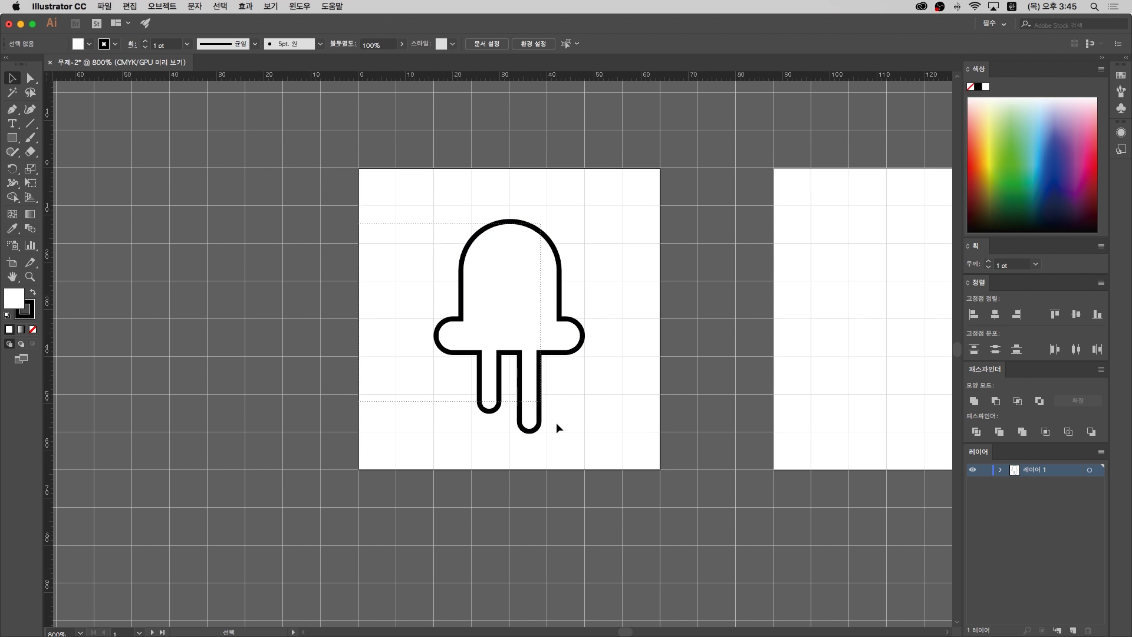
Give the merged LED shape a black fill and no stroke
drag(593, 451, 609, 460)
click(455, 300)
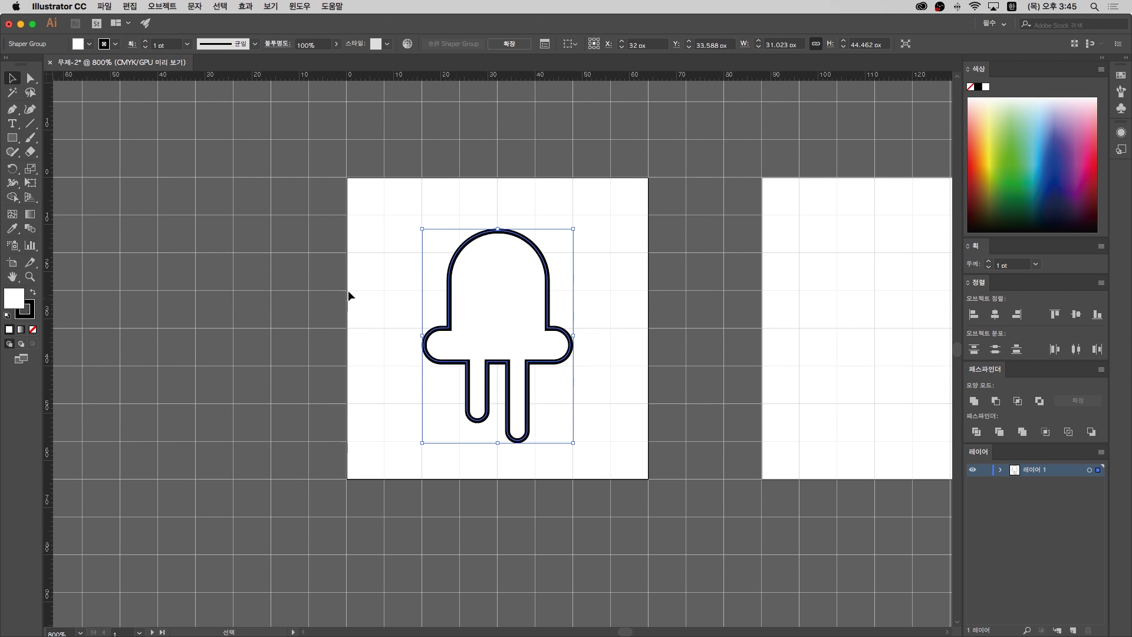
click(33, 330)
click(34, 294)
click(599, 356)
Move both legs of the LED together about 2 px up so that they protrude less below the bar
key(a)
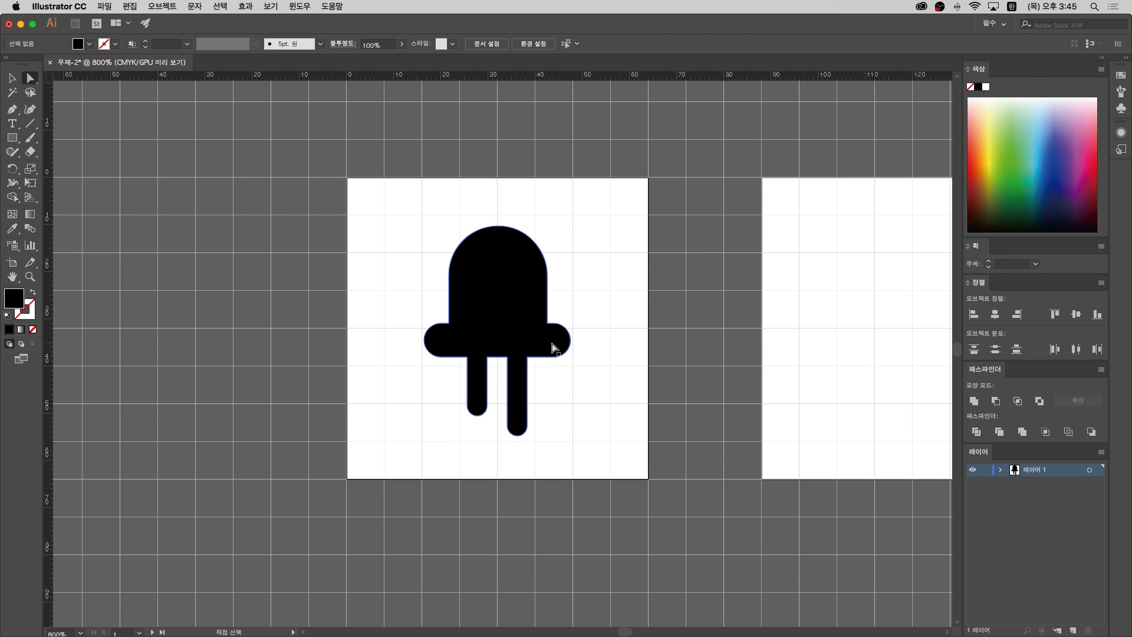
click(521, 379)
shift+click(475, 391)
drag(475, 392, 476, 382)
key(v)
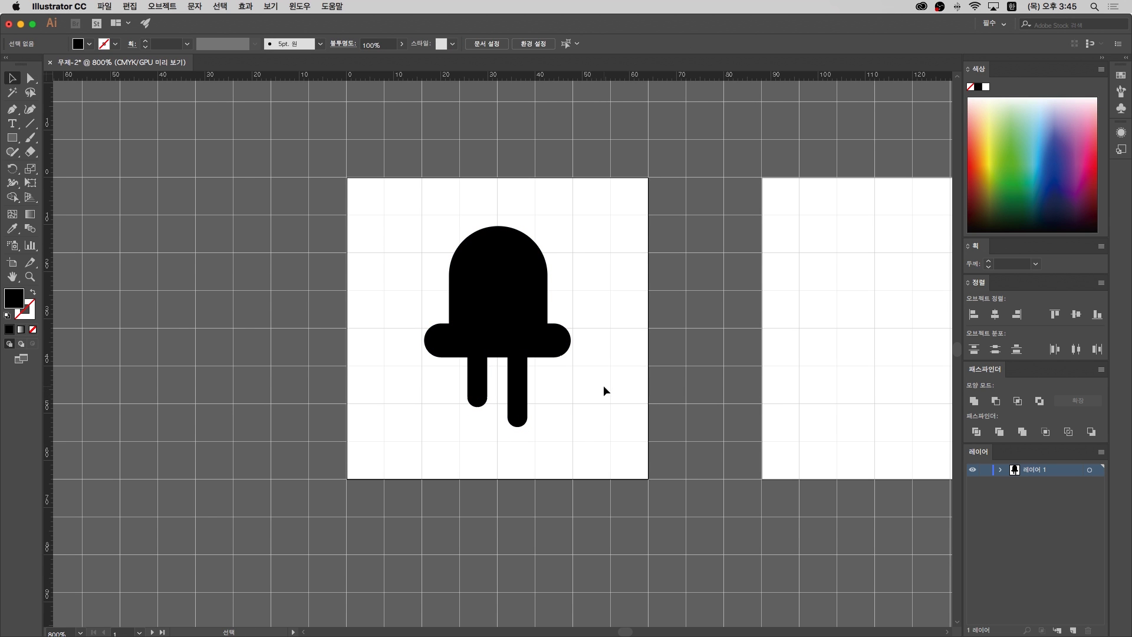
click(536, 326)
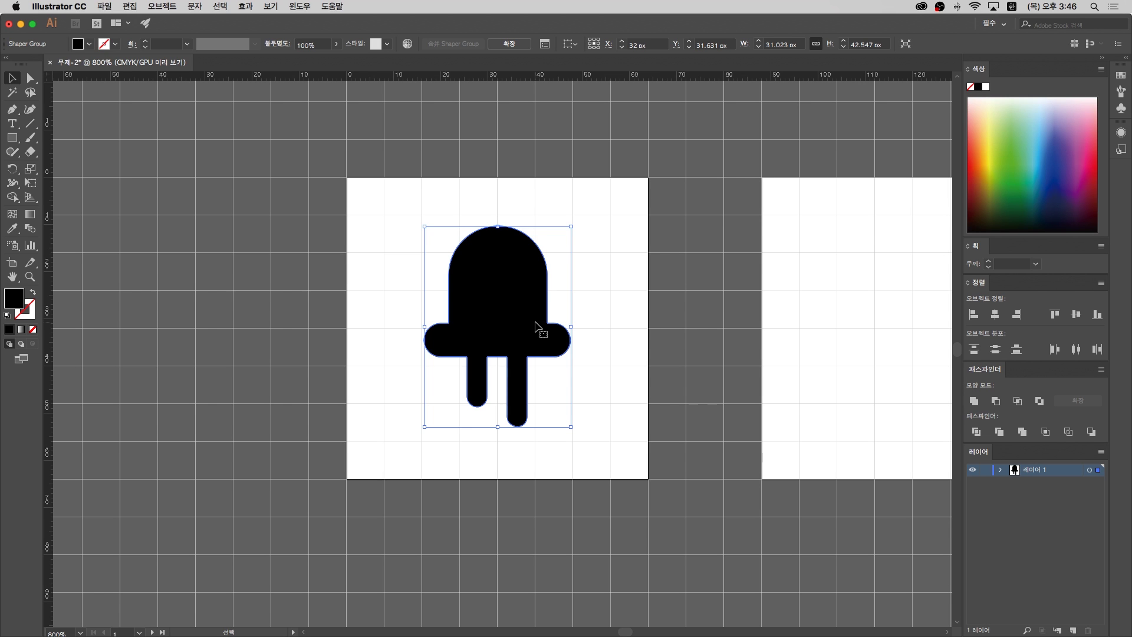
click(675, 319)
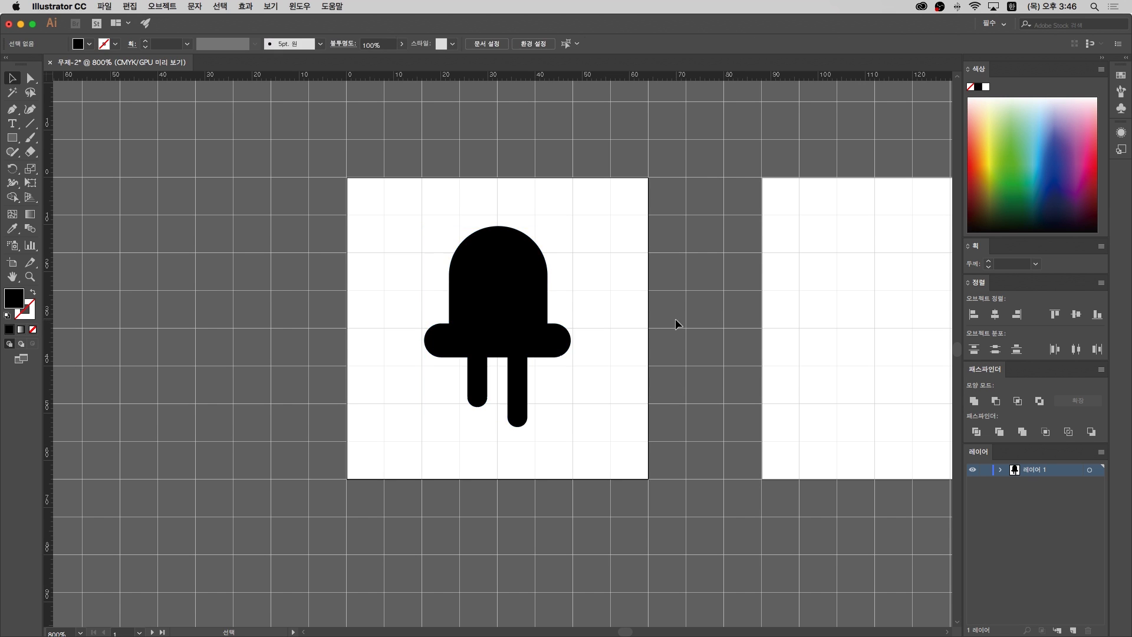
click(512, 338)
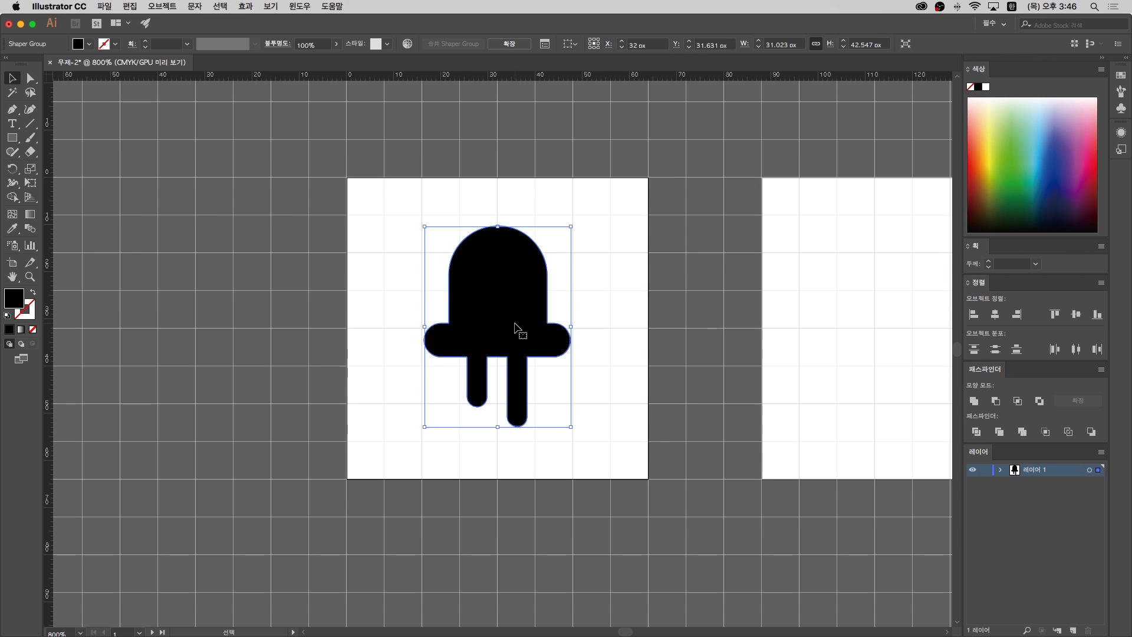
click(610, 294)
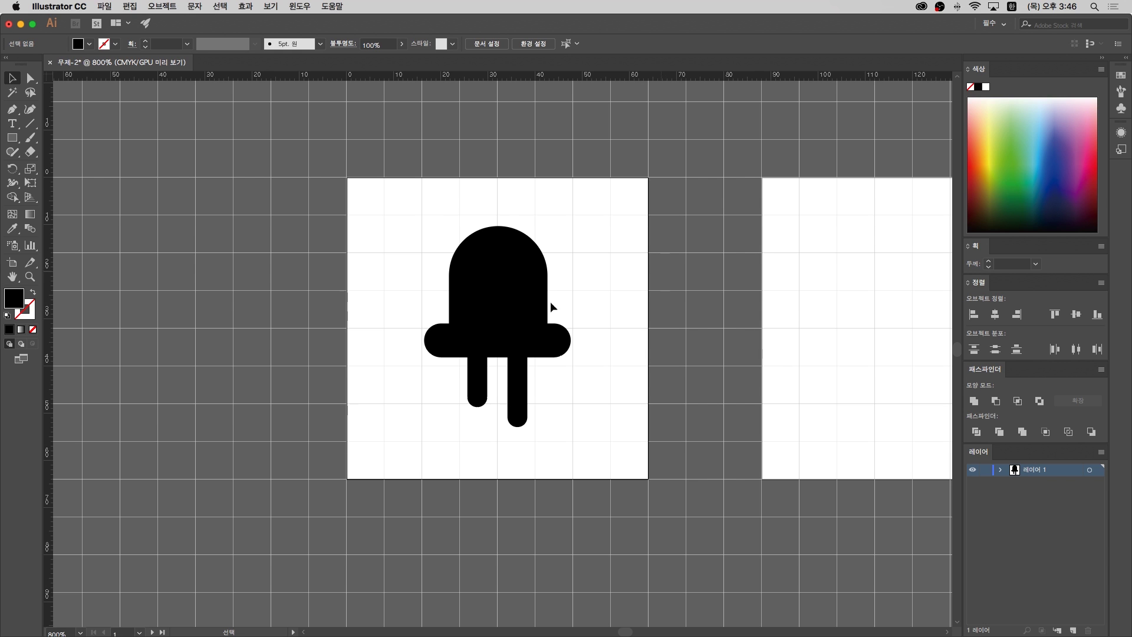
click(32, 308)
click(18, 295)
drag(416, 259, 546, 457)
click(601, 469)
click(537, 268)
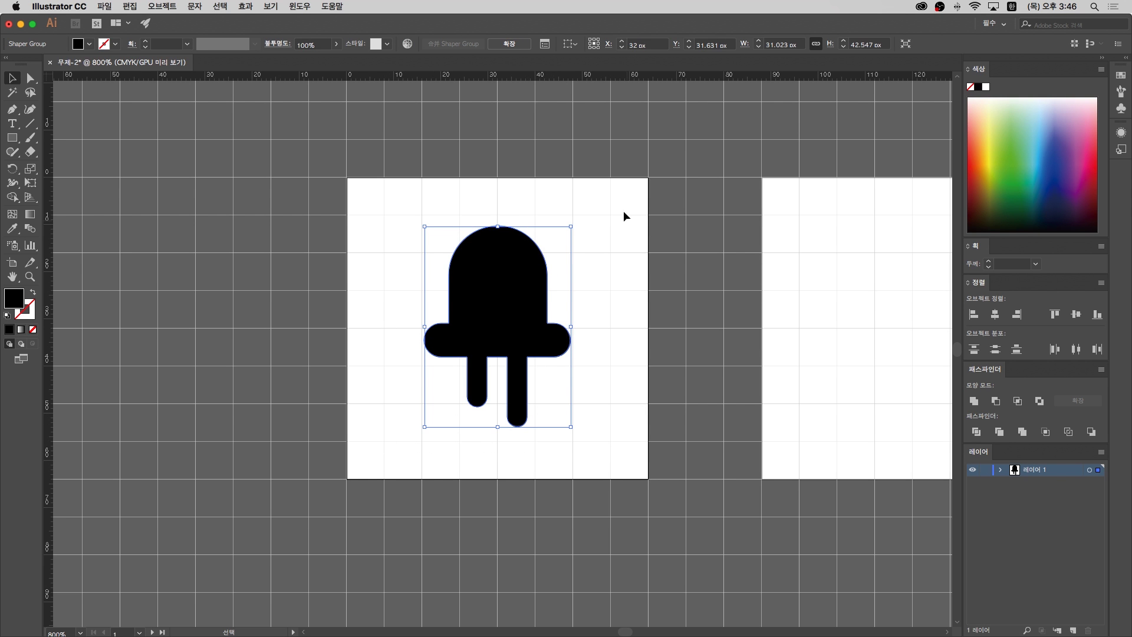
click(665, 274)
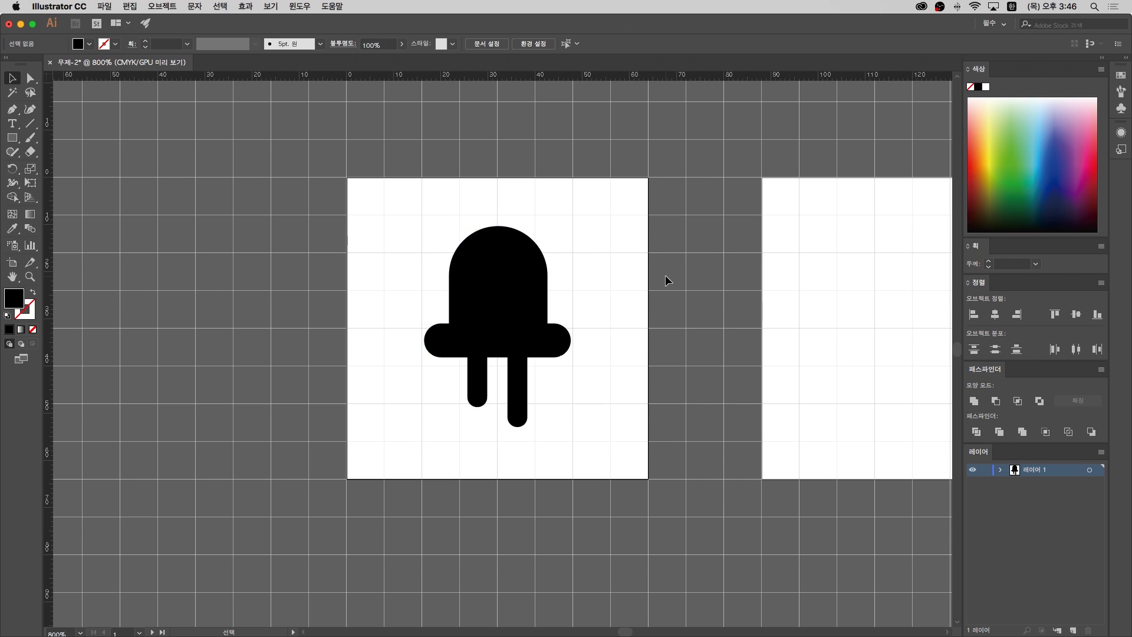
click(525, 299)
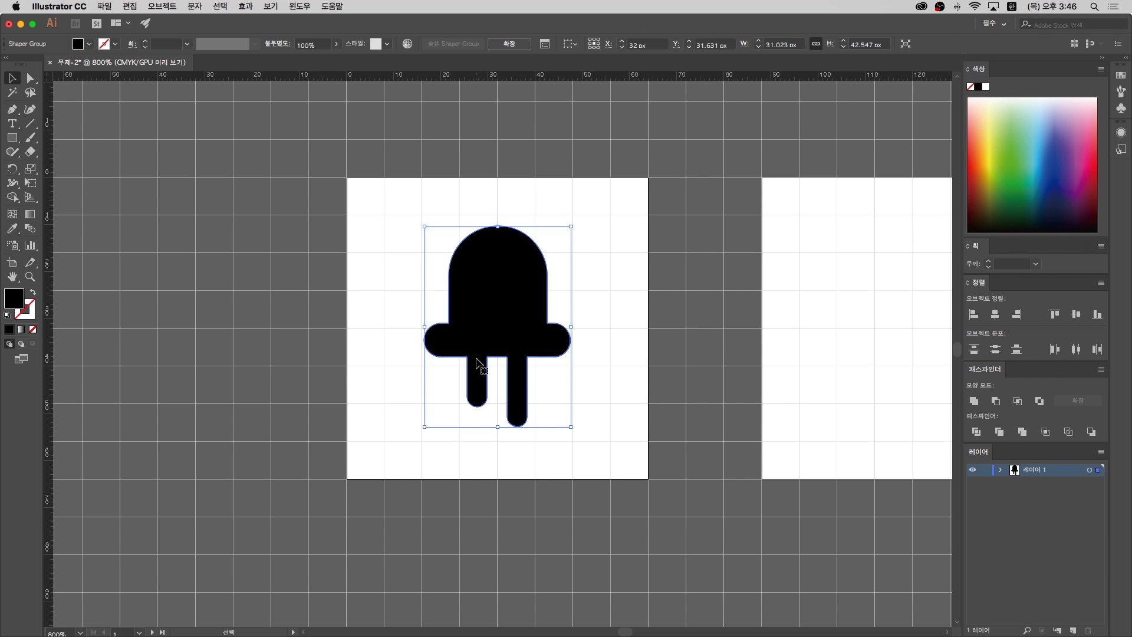
click(651, 340)
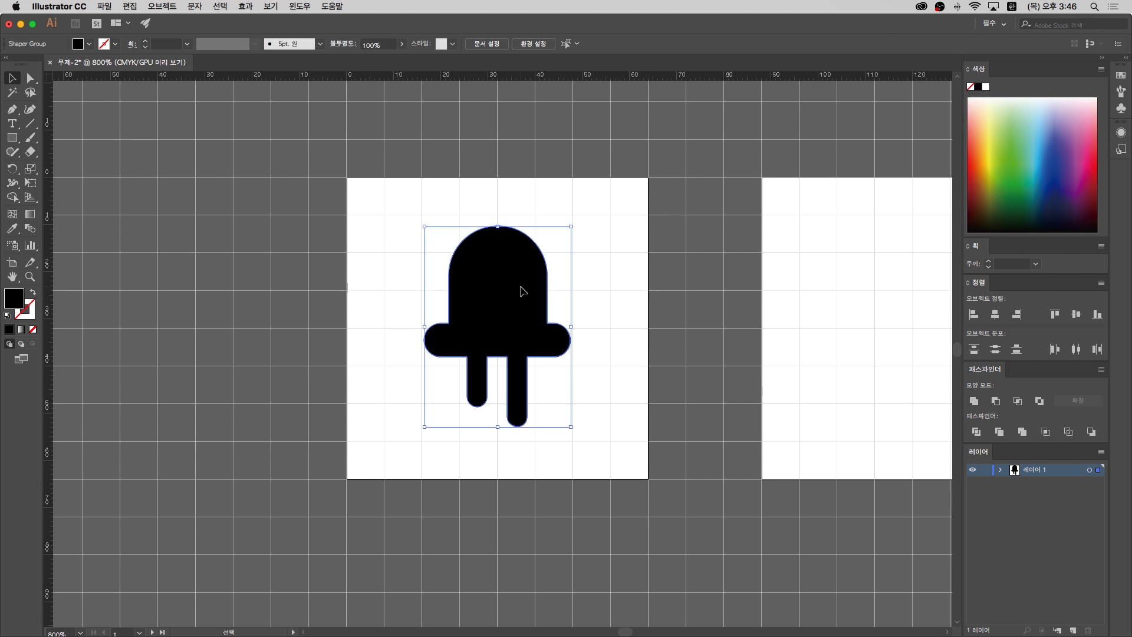
Expand the LED's Shaper Group into a plain path, including object, fill and stroke
click(518, 290)
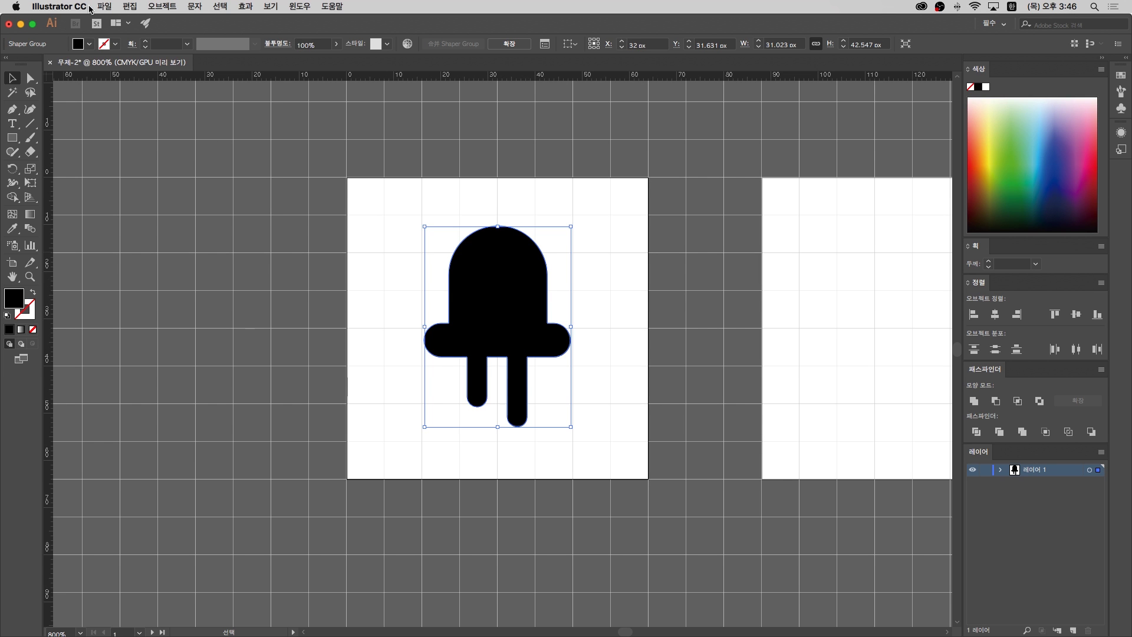
click(161, 6)
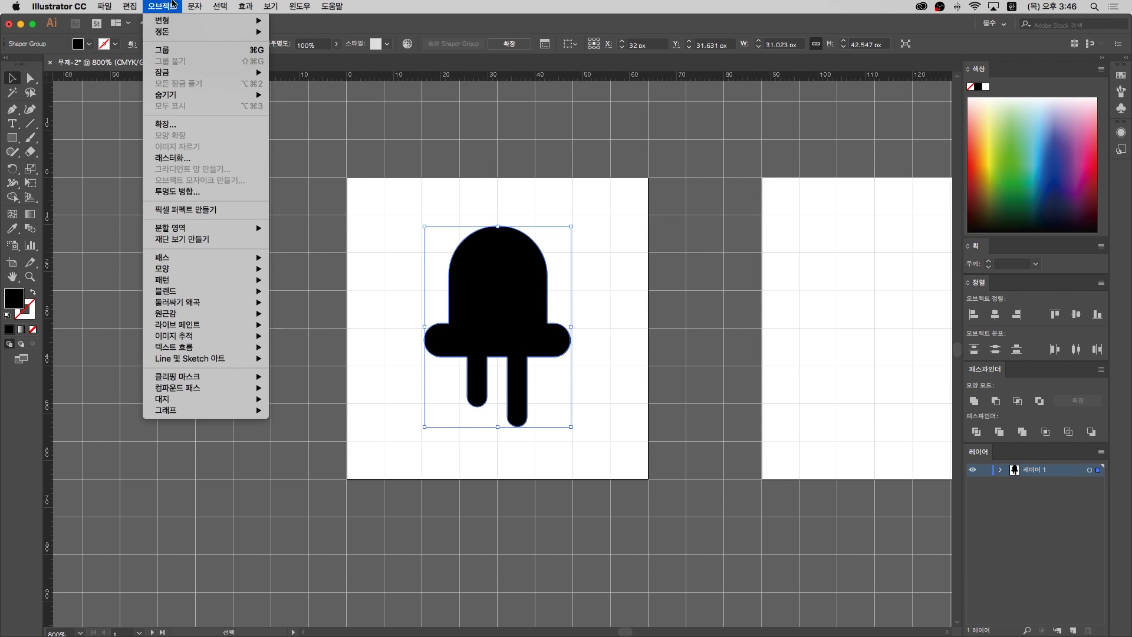
click(187, 123)
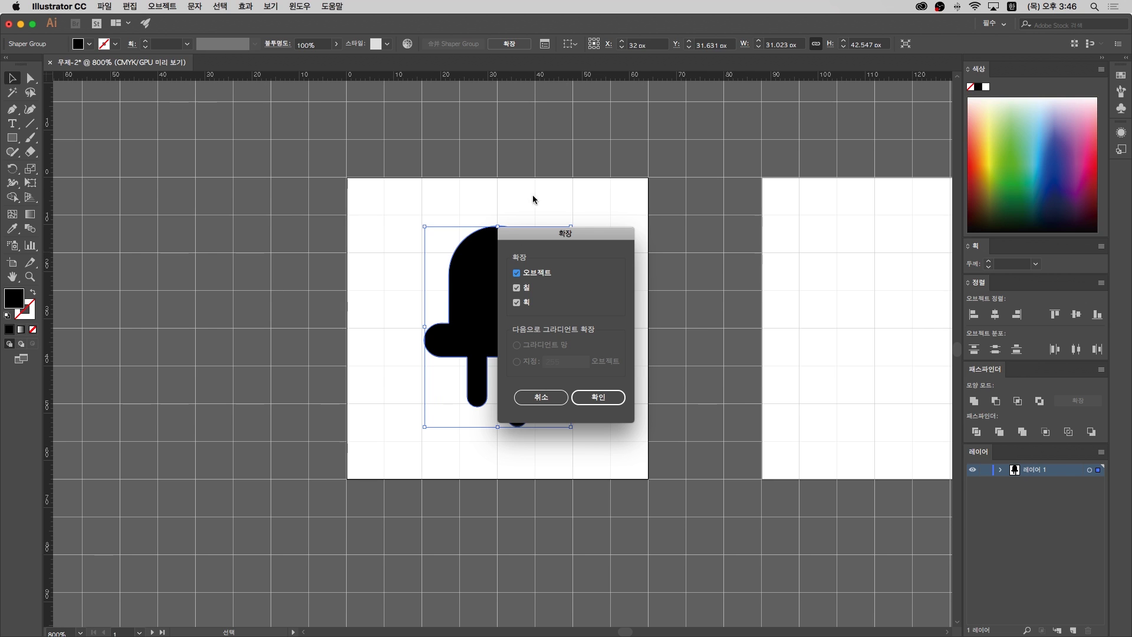
click(599, 397)
double_click(525, 331)
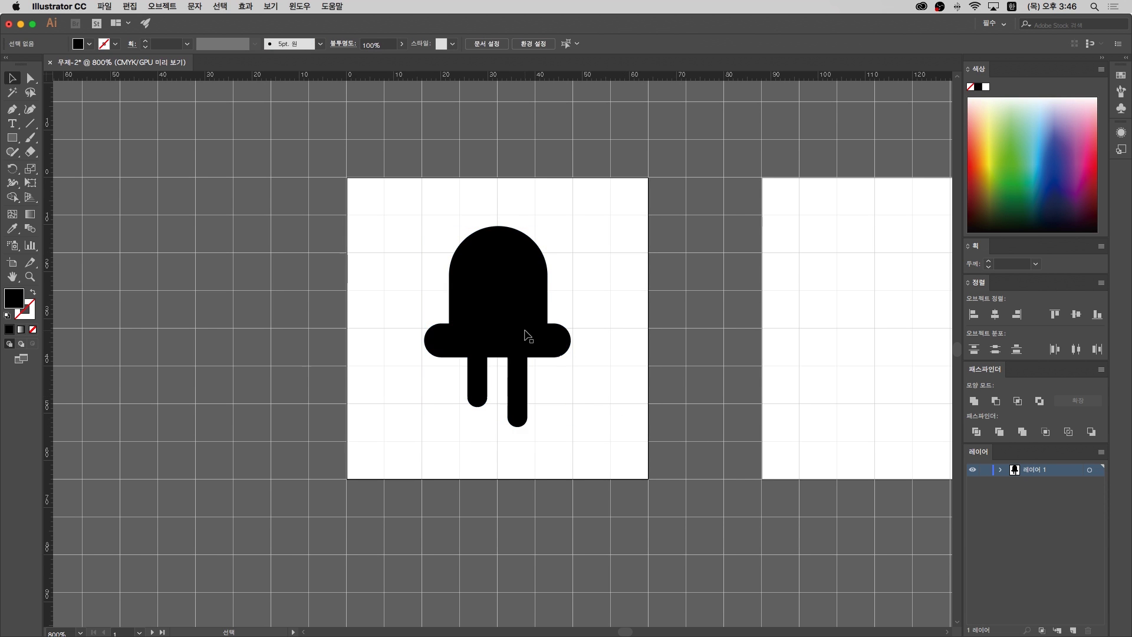
double_click(655, 349)
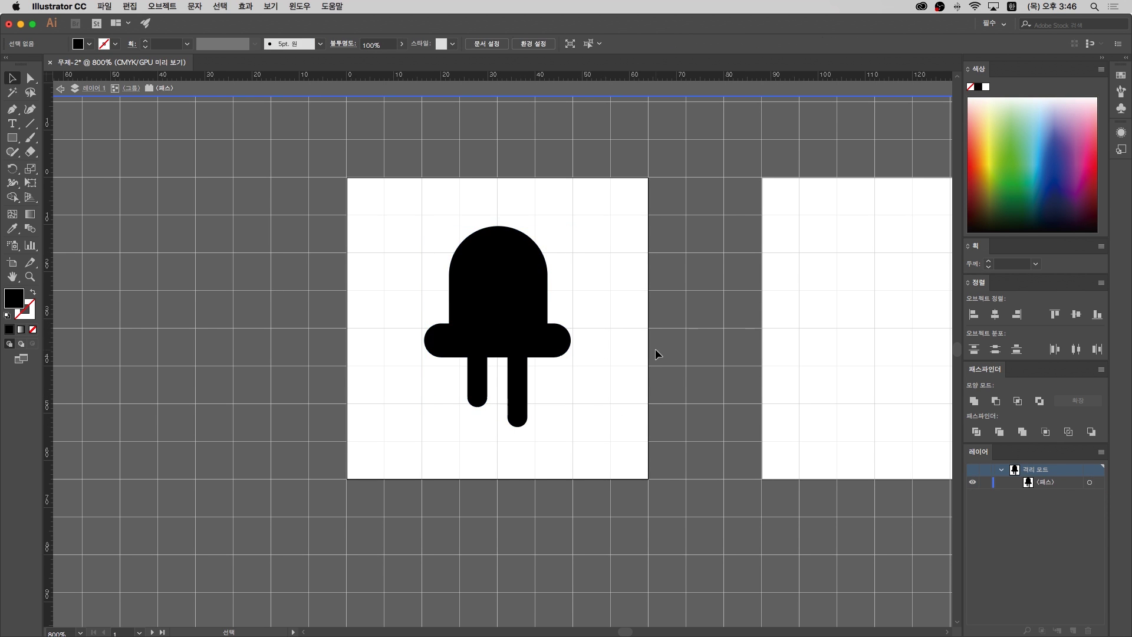
Move the expanded LED about 1 px down and enlarge it proportionally from its centre to about 34.4 × 47.2 px
drag(522, 335, 522, 340)
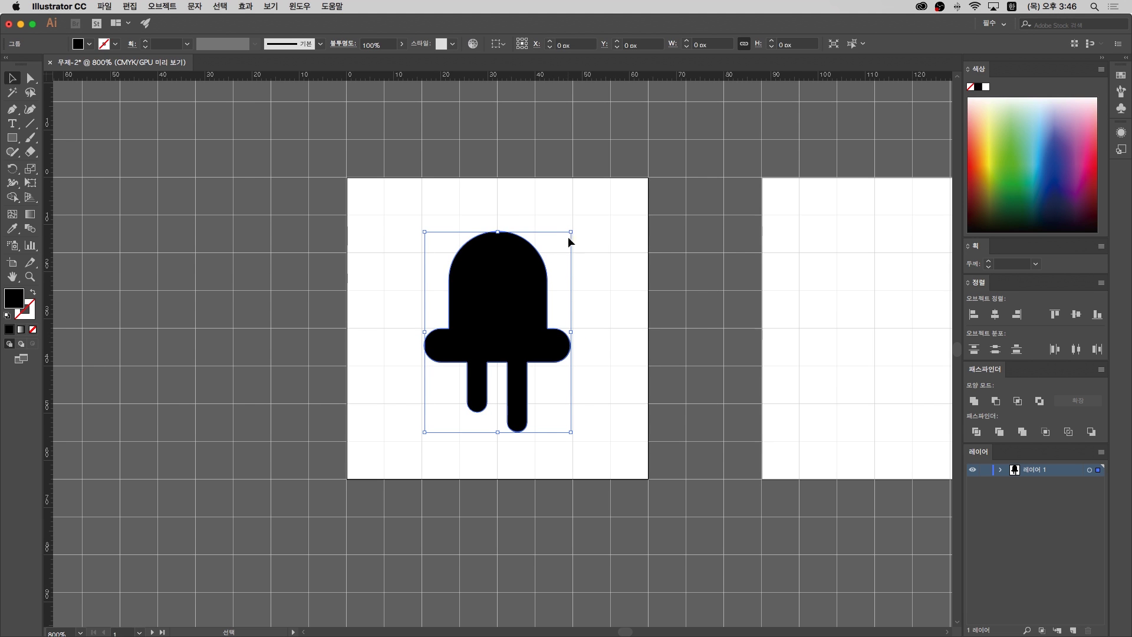
drag(569, 231, 582, 220)
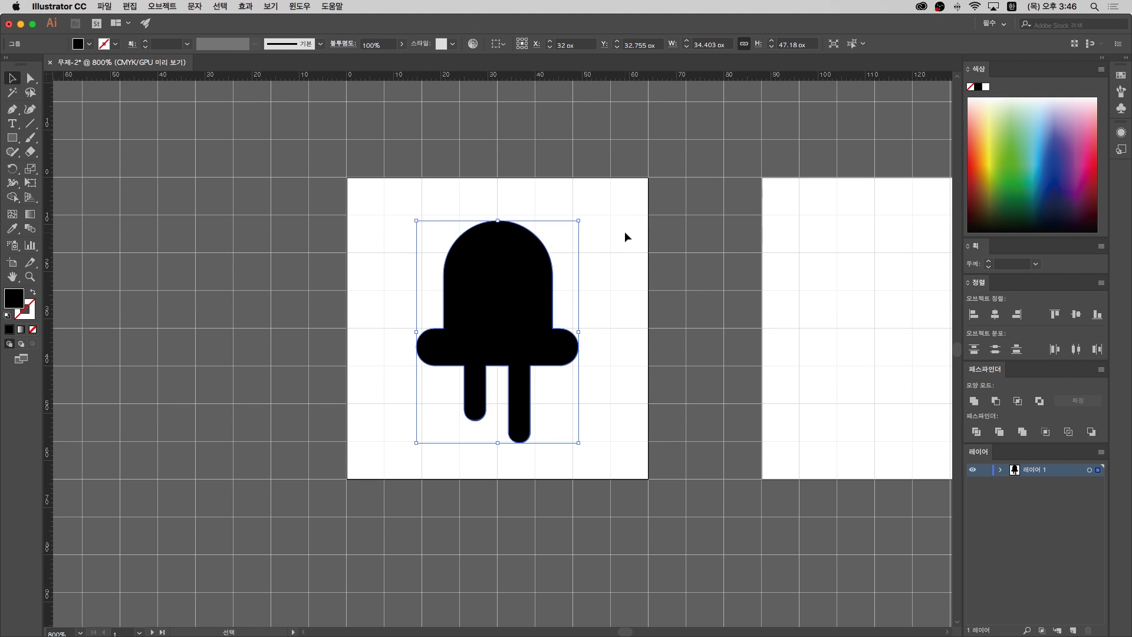
click(602, 277)
drag(602, 277, 567, 287)
click(477, 443)
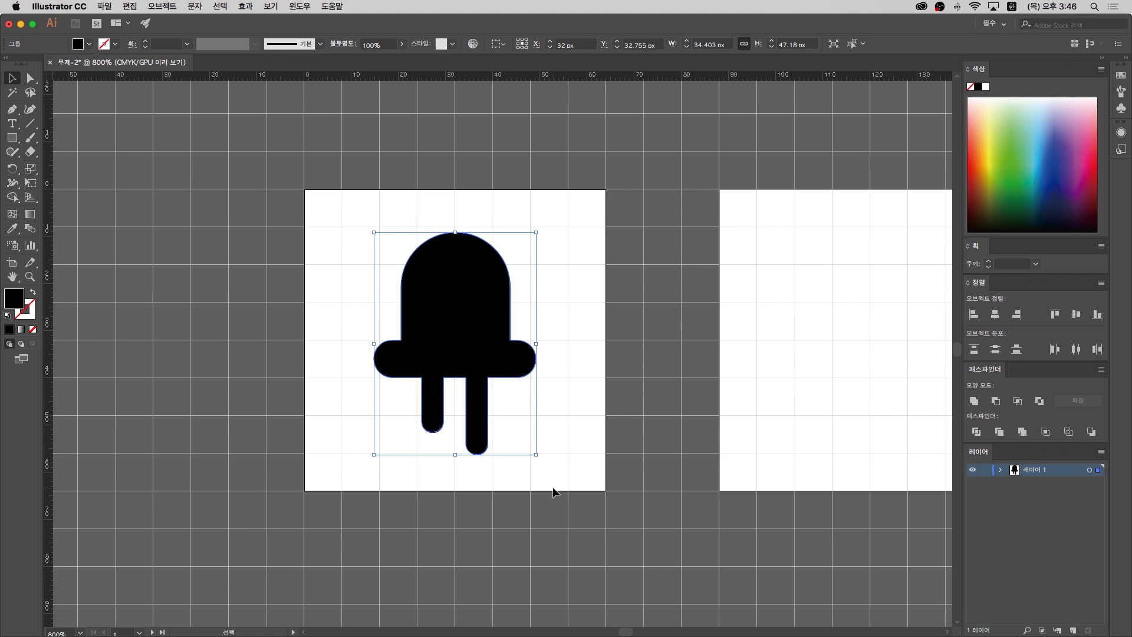
click(475, 497)
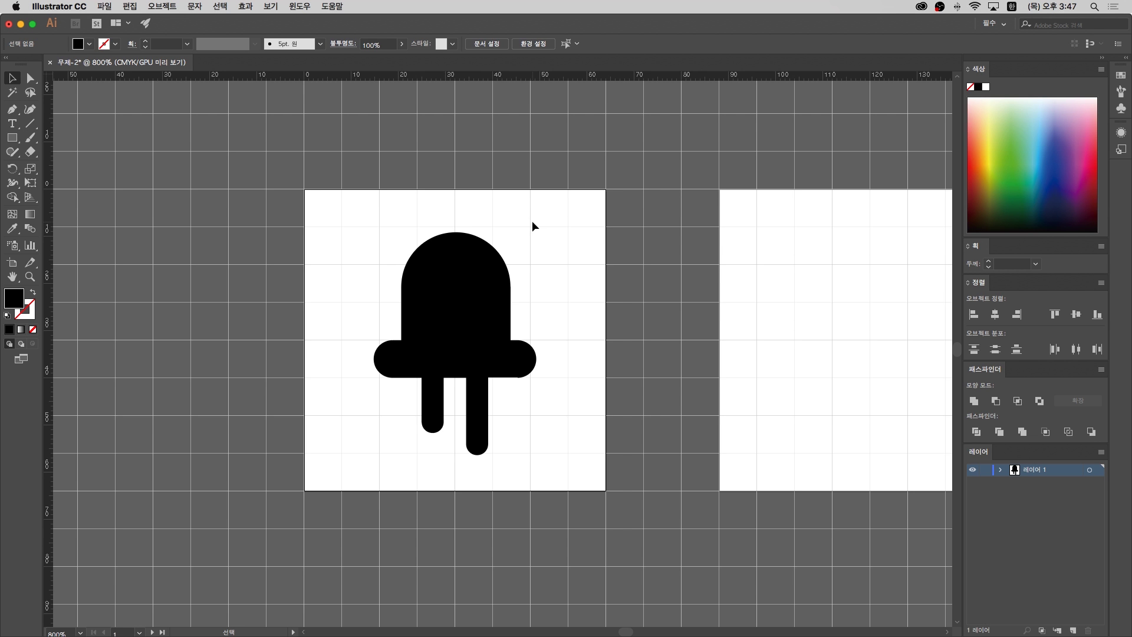
Round both inner corners where the LED's dome meets the wide bar, with a radius of about 1.9 px
key(a)
click(402, 341)
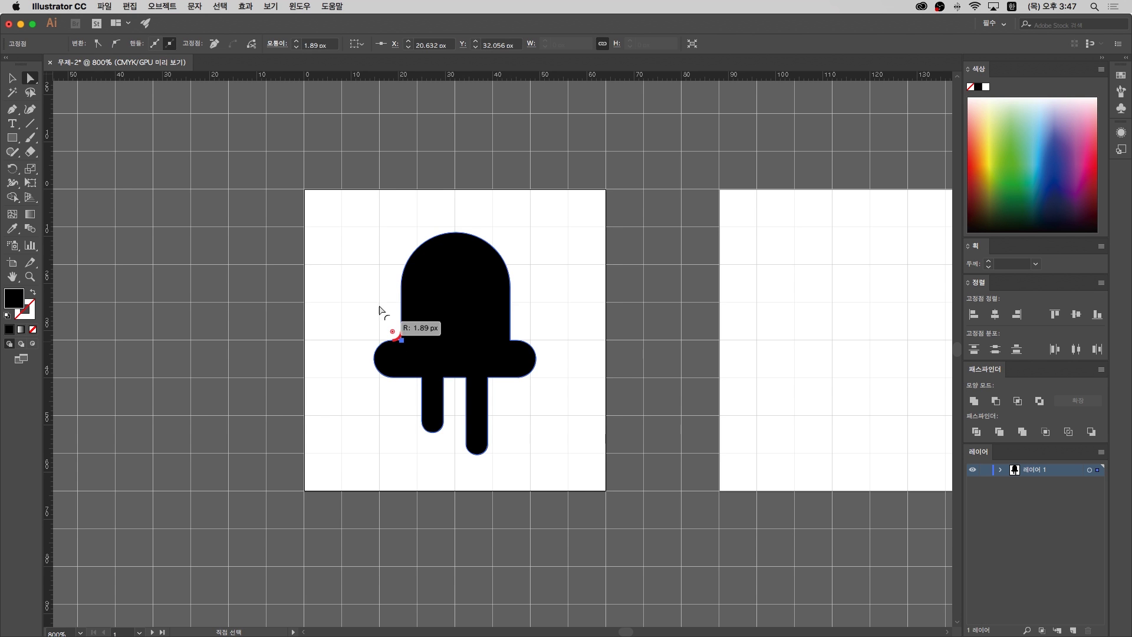
click(515, 340)
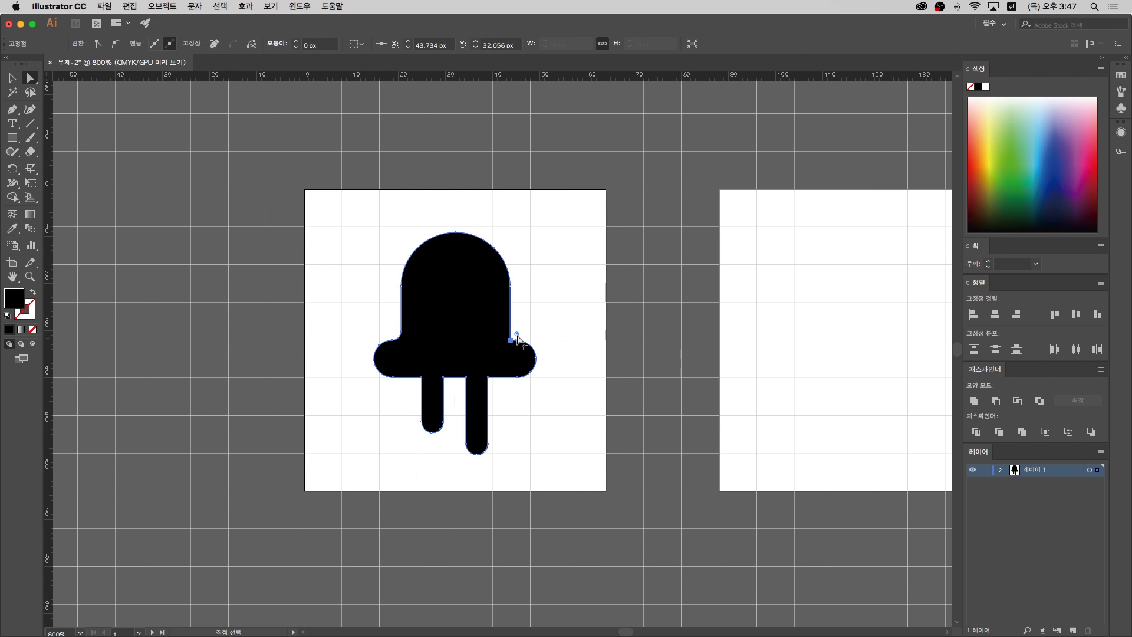
click(568, 303)
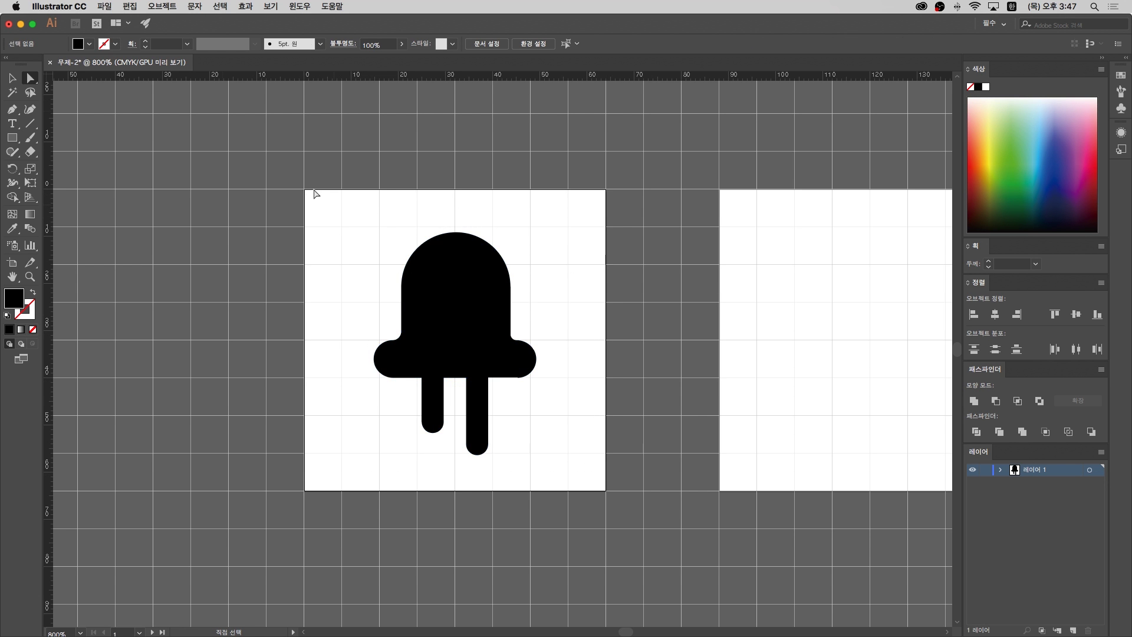
Open the finished icon file fonticon-svg.ai from the File folder
click(111, 9)
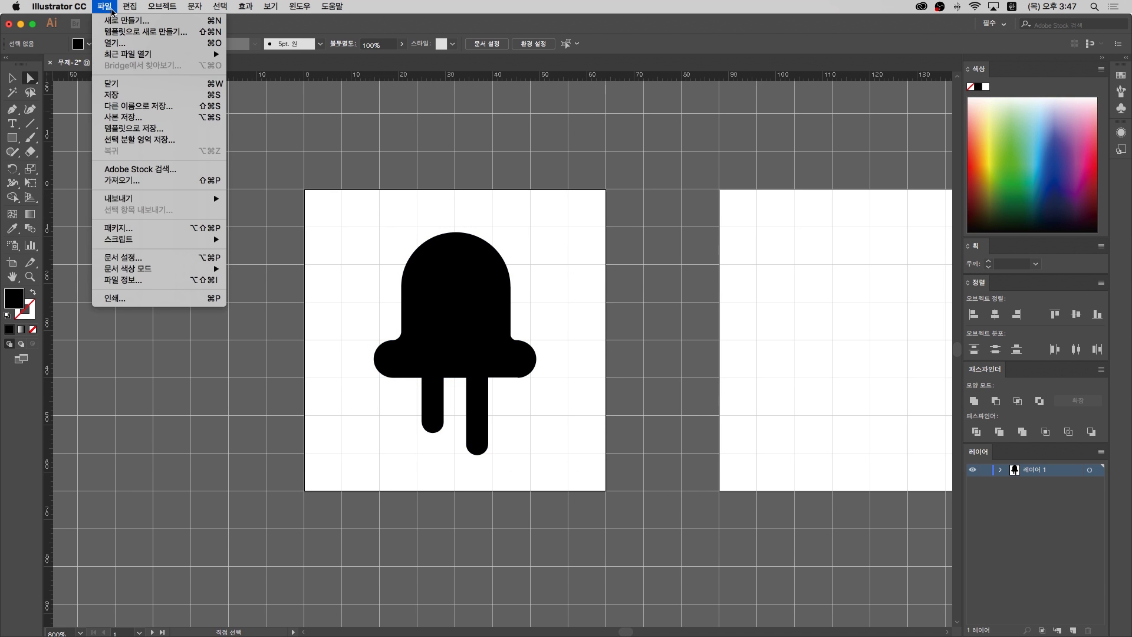
click(116, 42)
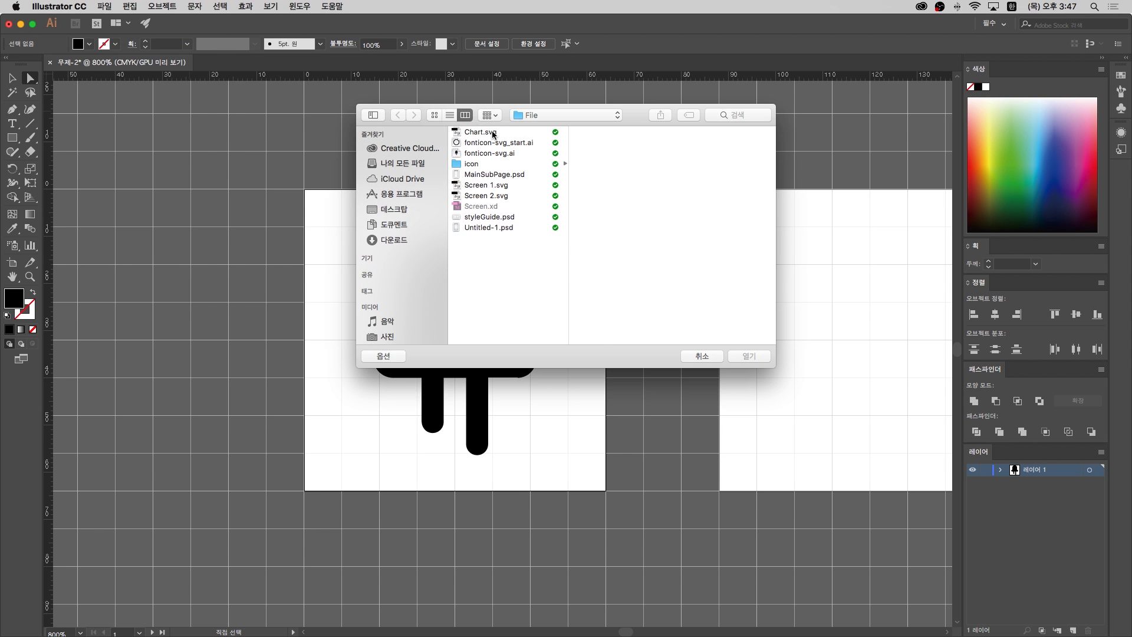
click(525, 144)
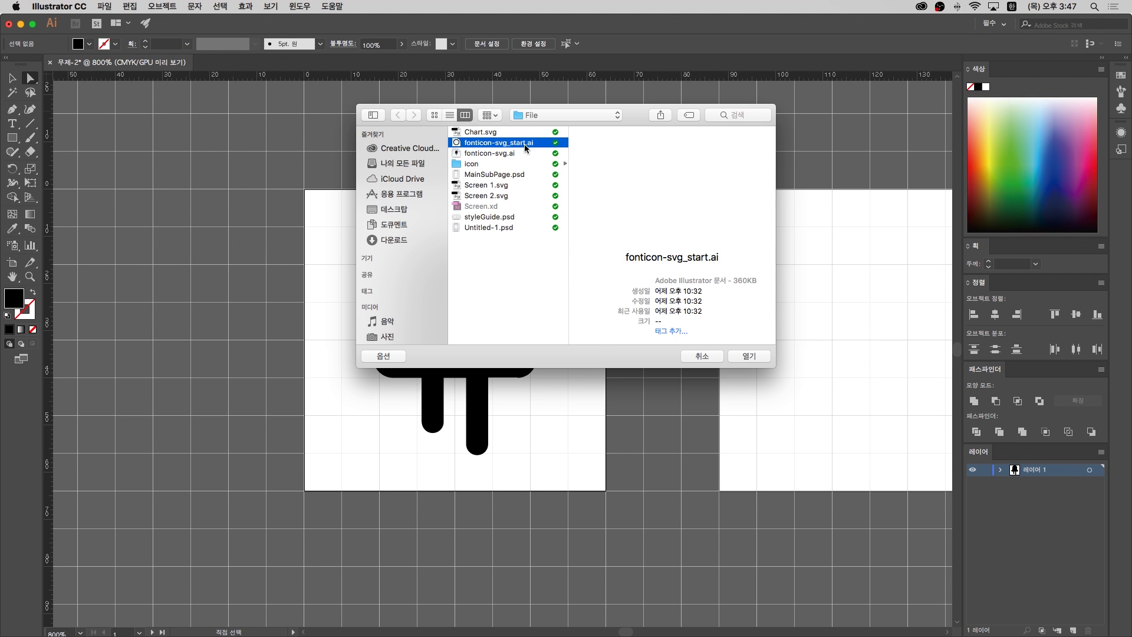
click(525, 154)
click(763, 357)
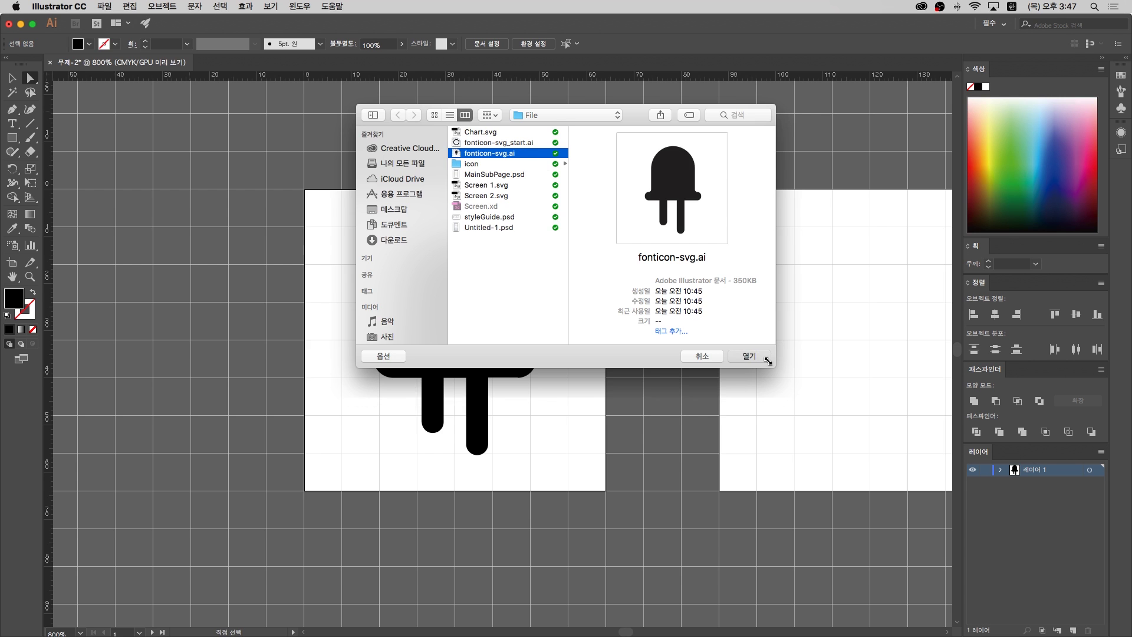
scroll(614, 342, up, 3)
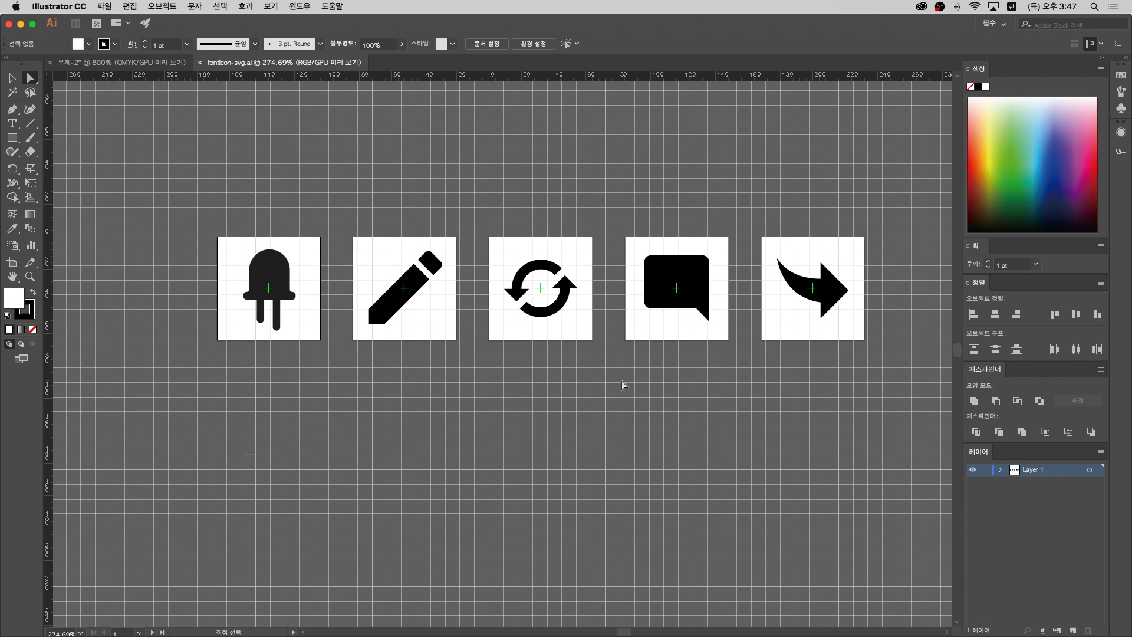
Examine the names and sizes of the icon artboards with the Artboard tool, ending on the LED's artboard
key(v)
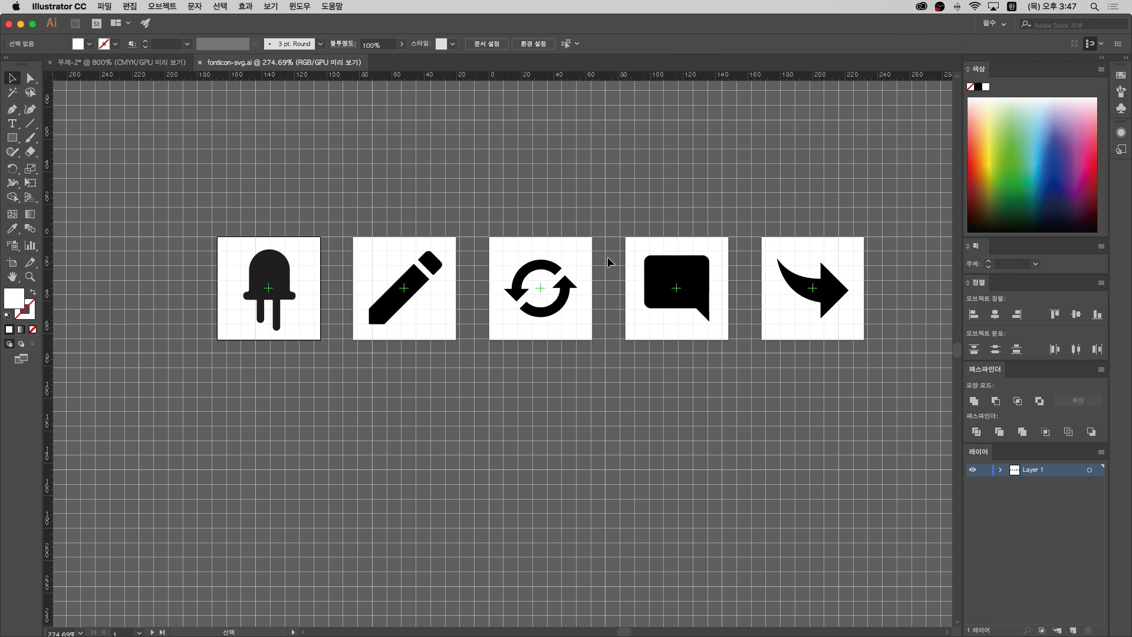
click(581, 246)
click(312, 245)
click(17, 266)
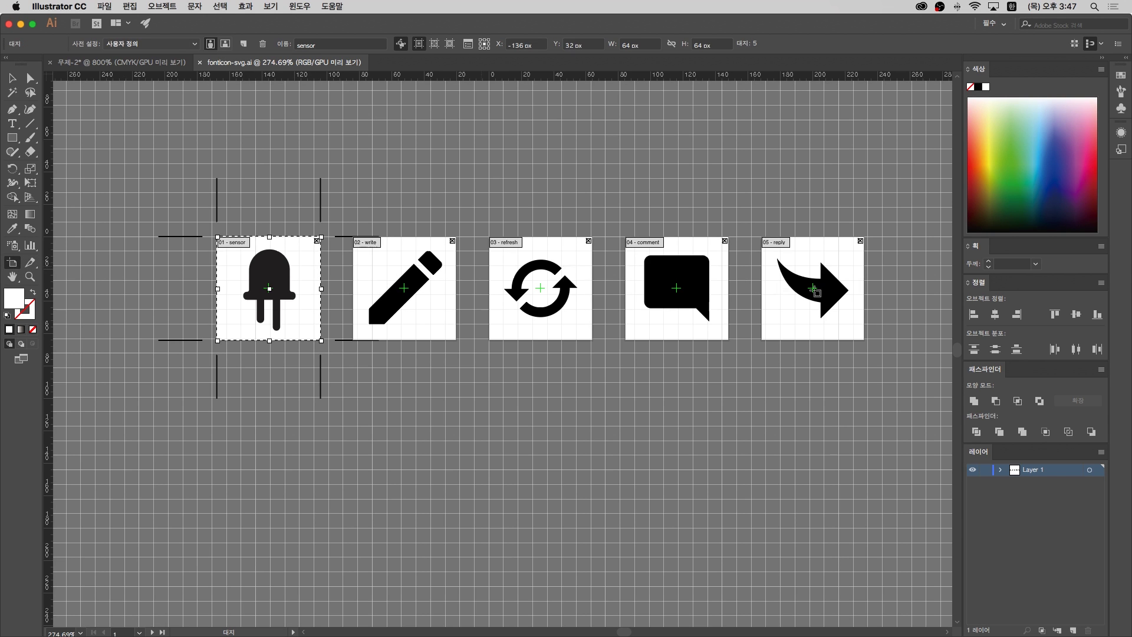
click(389, 266)
click(520, 267)
click(678, 265)
click(311, 244)
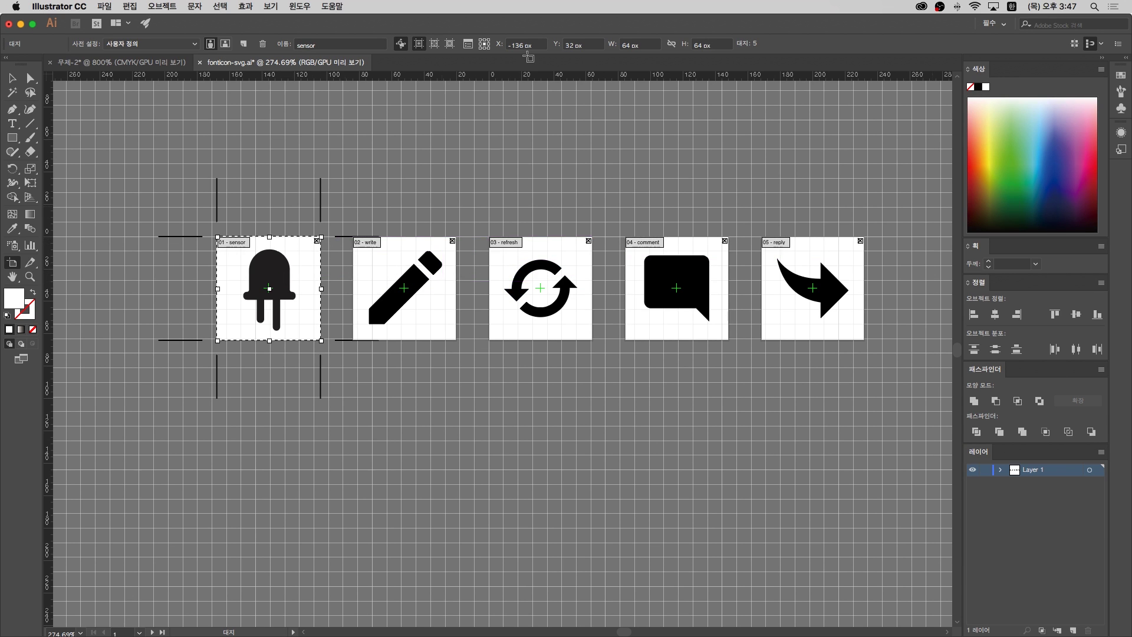
Display the list of artboards over the canvas and go through its refresh, comment, reply and sensor entries
click(308, 6)
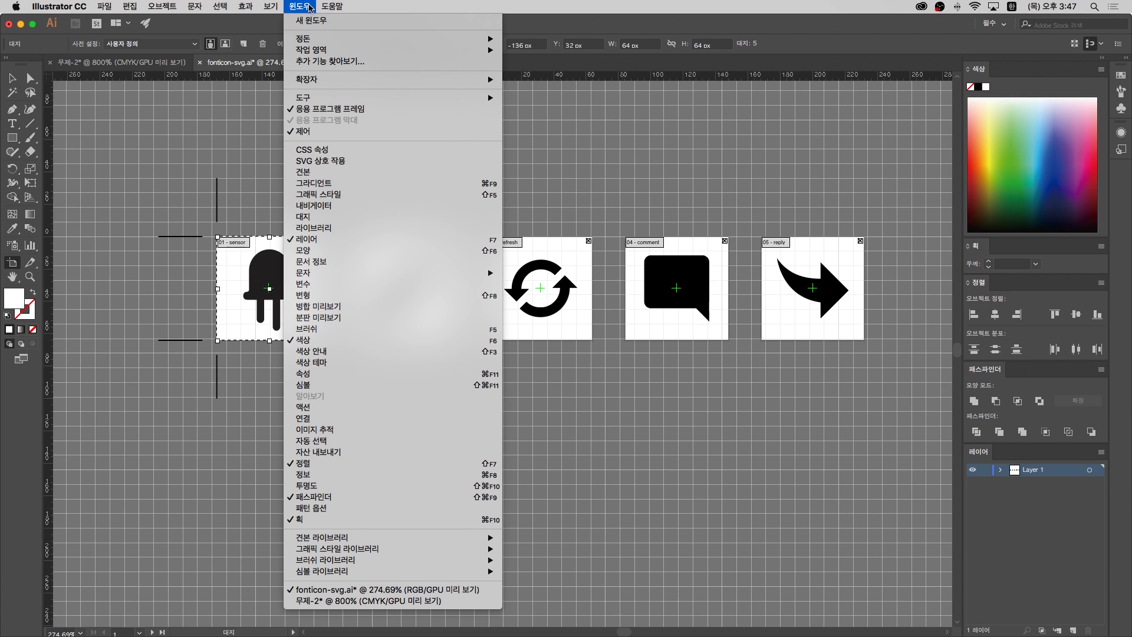
mouse_move(336, 83)
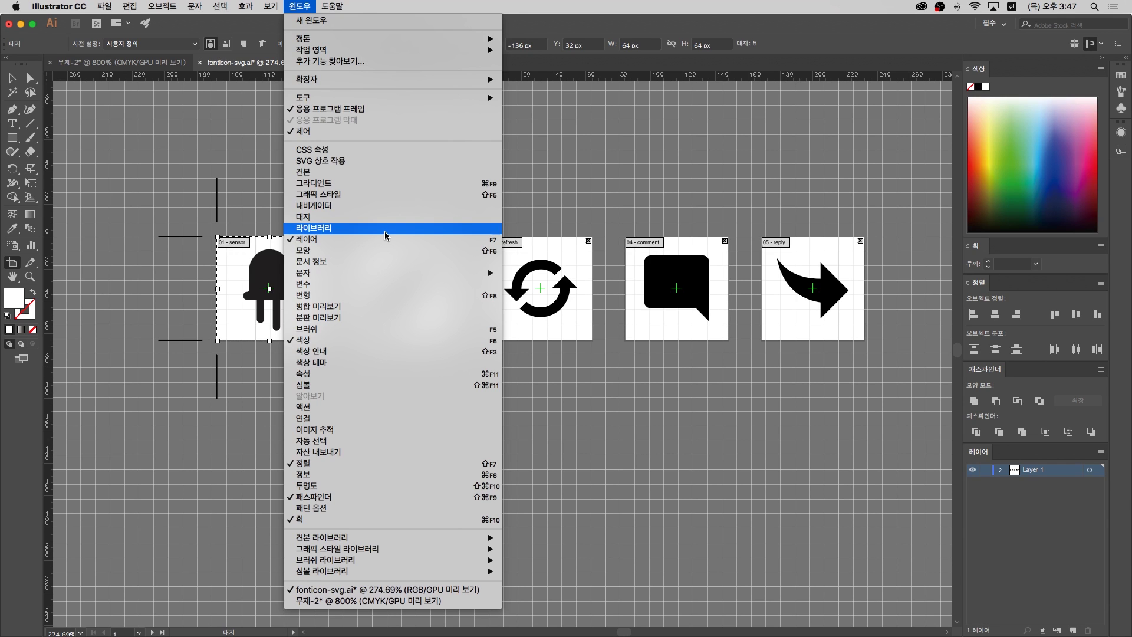
click(384, 216)
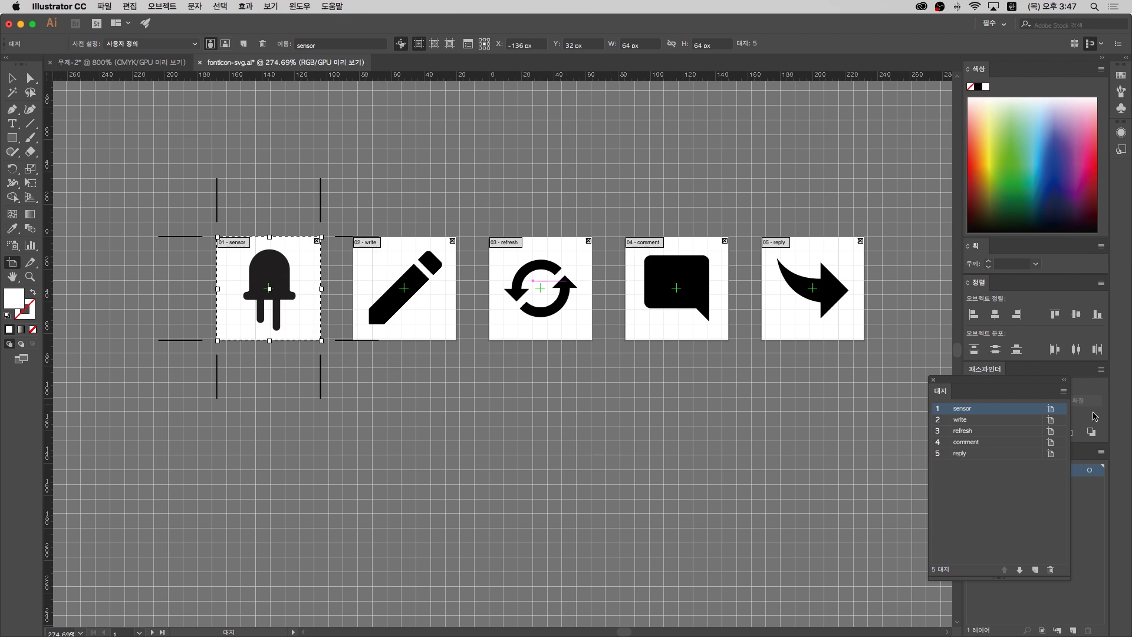
drag(1028, 386, 872, 156)
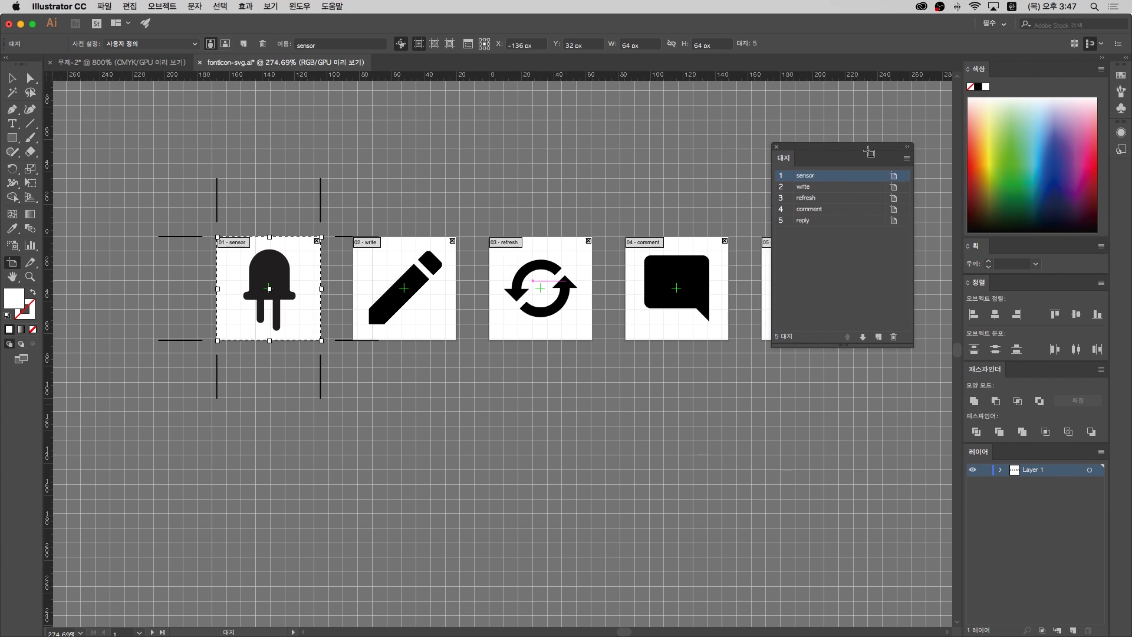
click(377, 254)
click(845, 195)
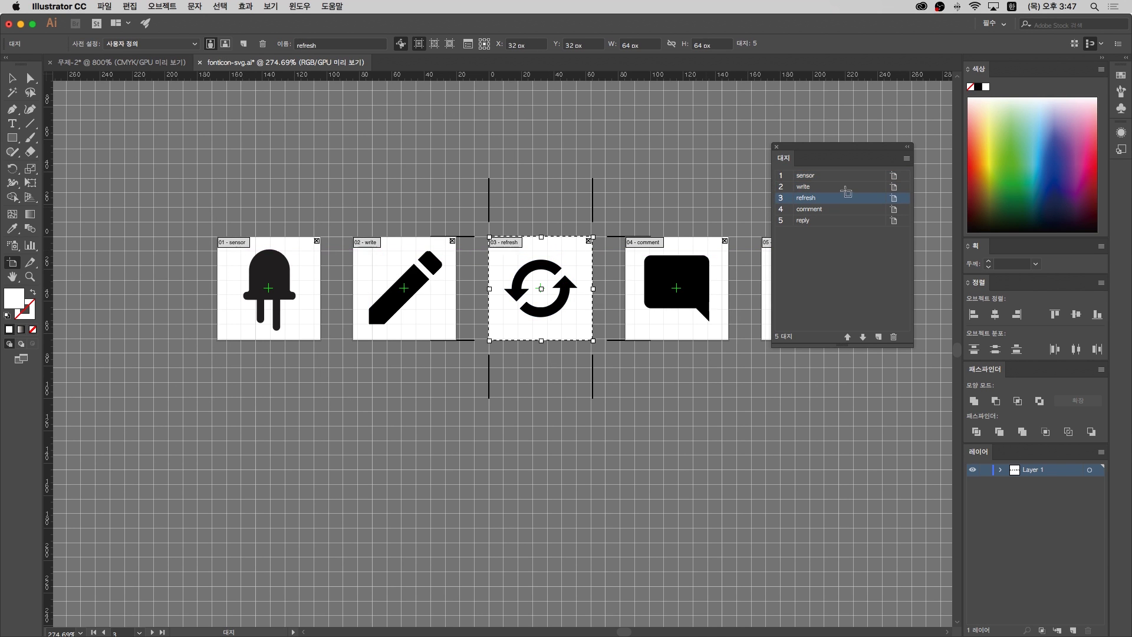
click(819, 210)
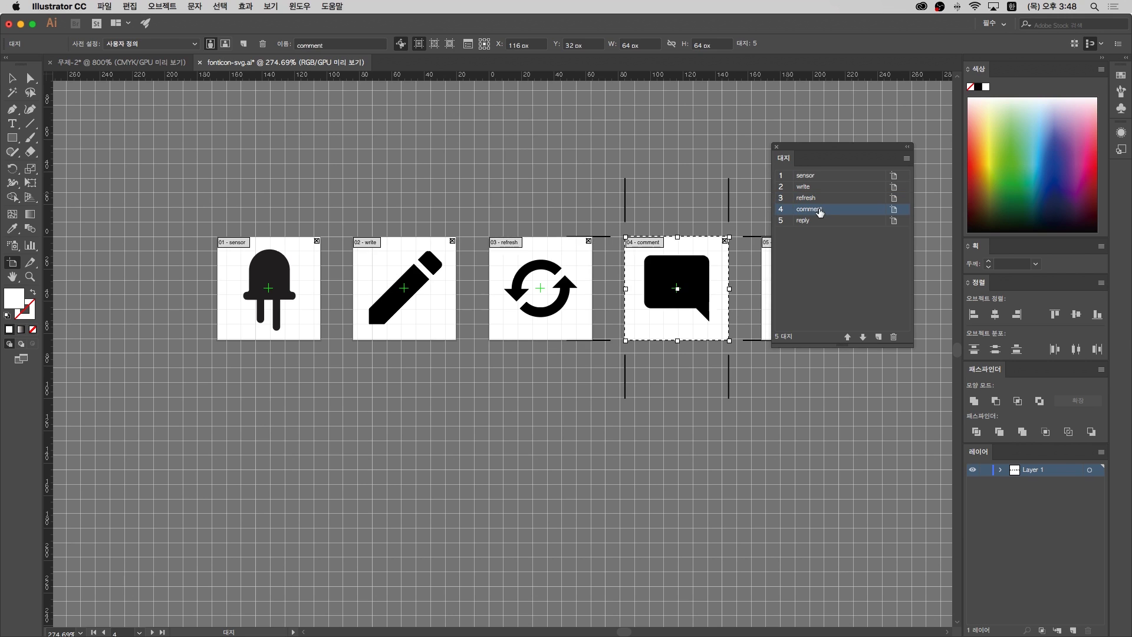
click(819, 222)
click(823, 178)
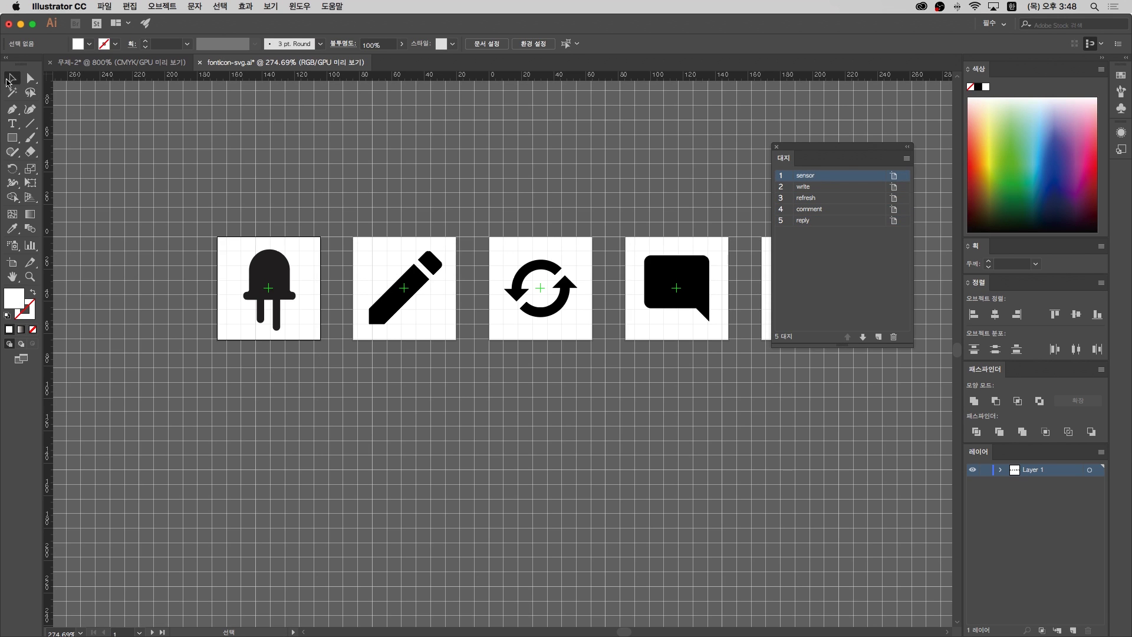
click(12, 78)
click(109, 7)
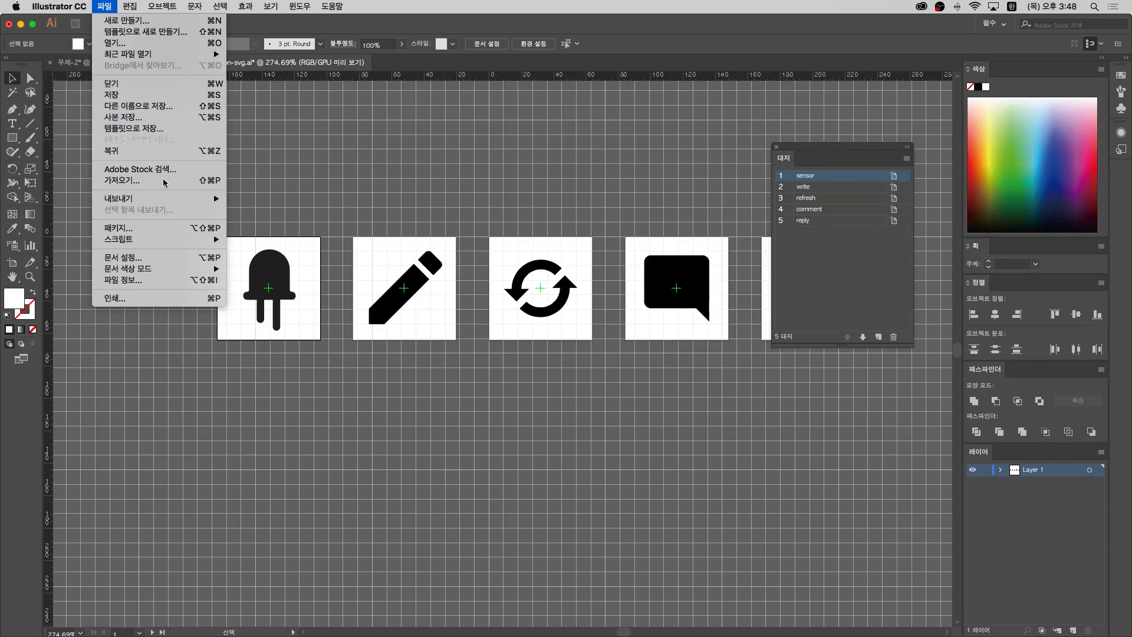
mouse_move(189, 199)
click(290, 210)
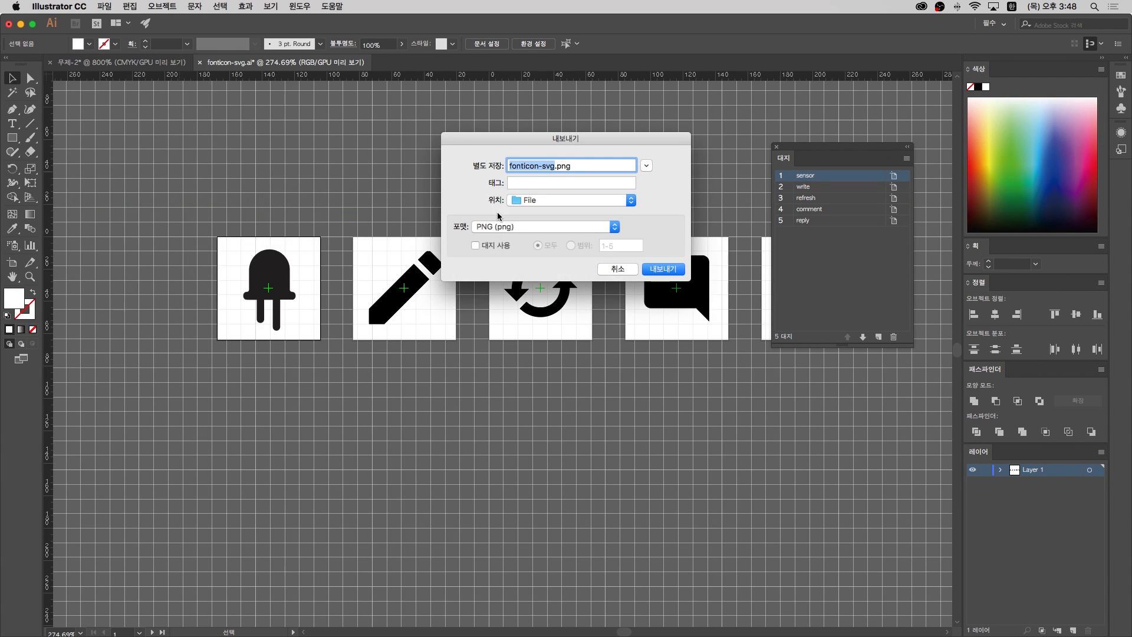
click(649, 165)
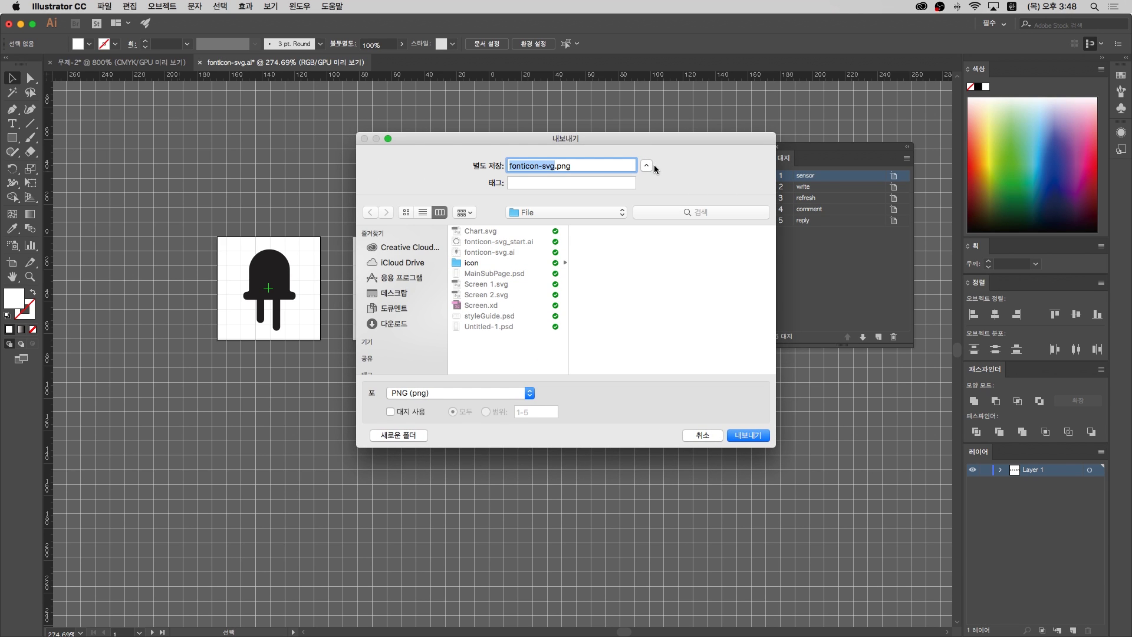
click(493, 392)
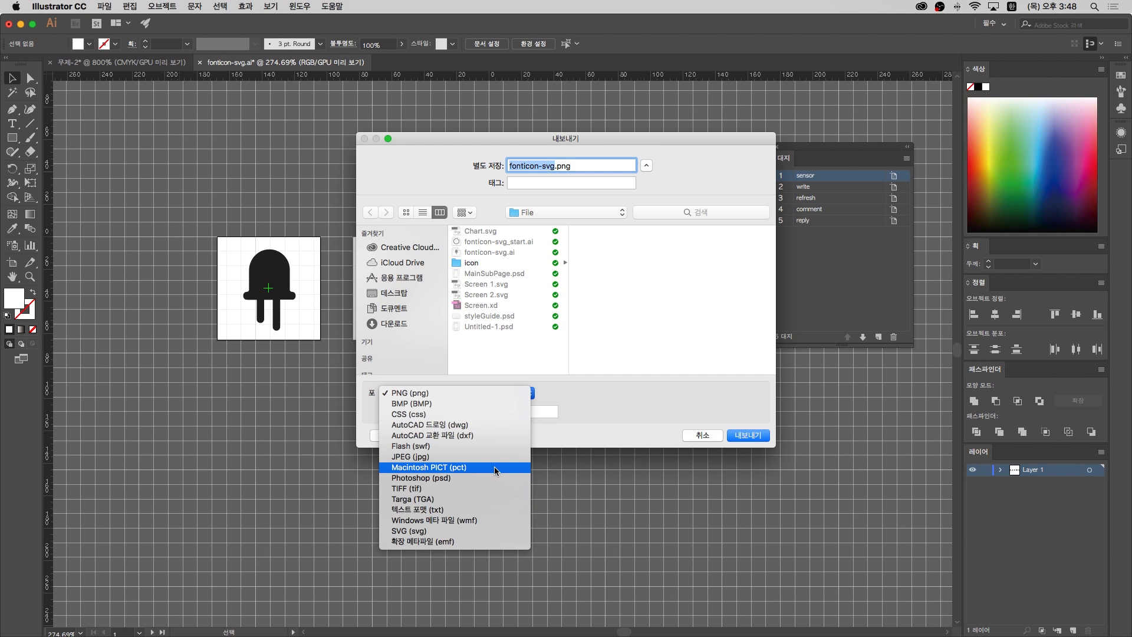
click(458, 531)
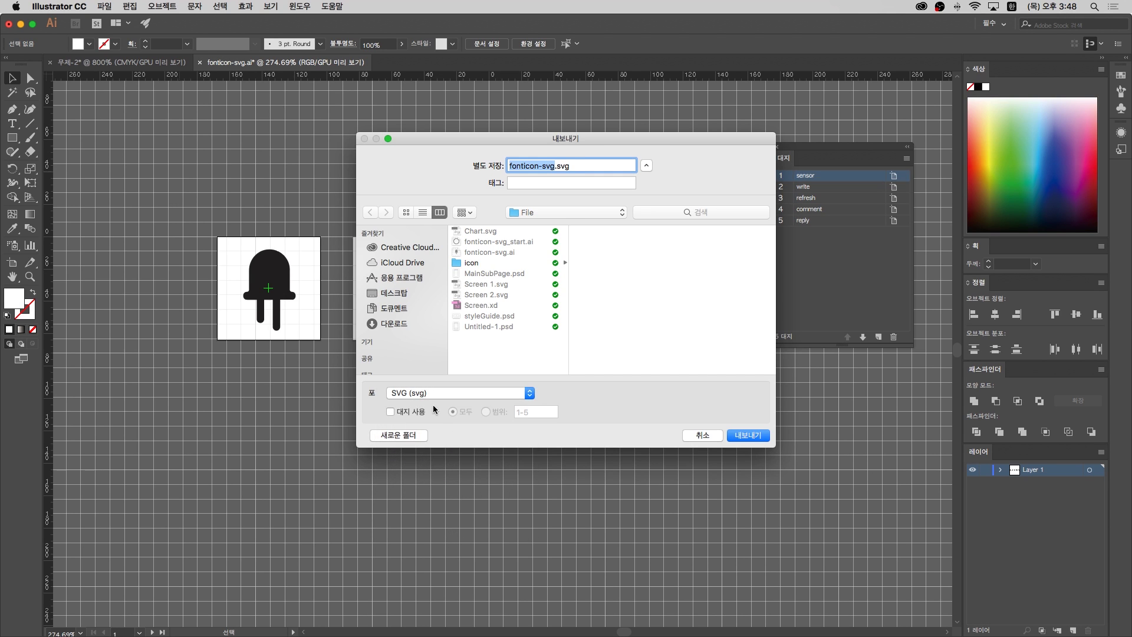
click(418, 415)
click(513, 263)
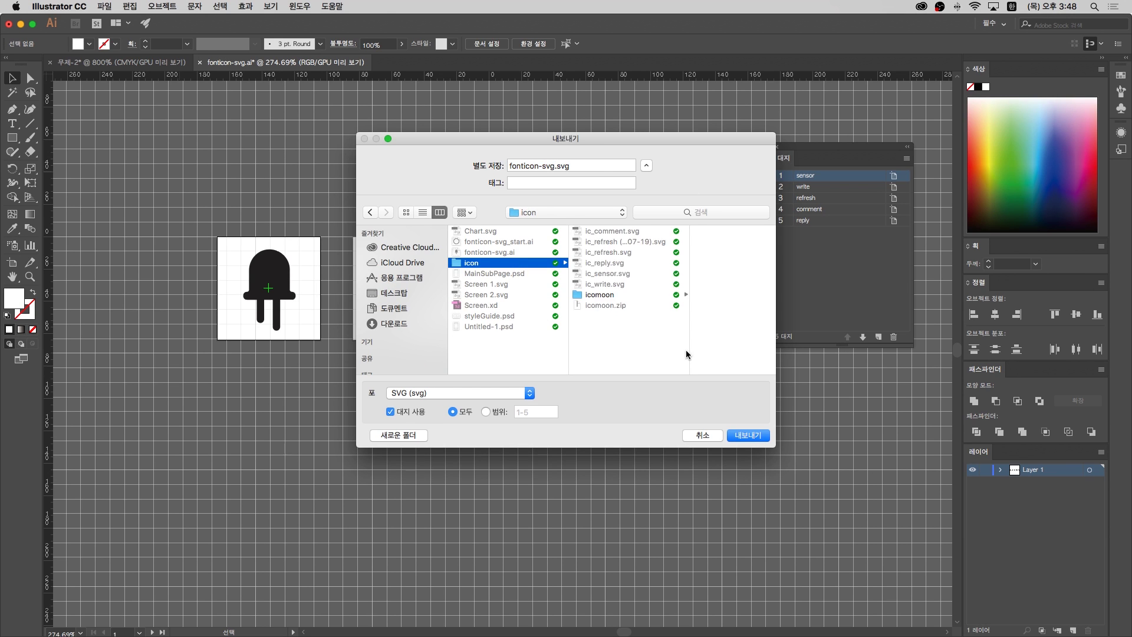
click(698, 435)
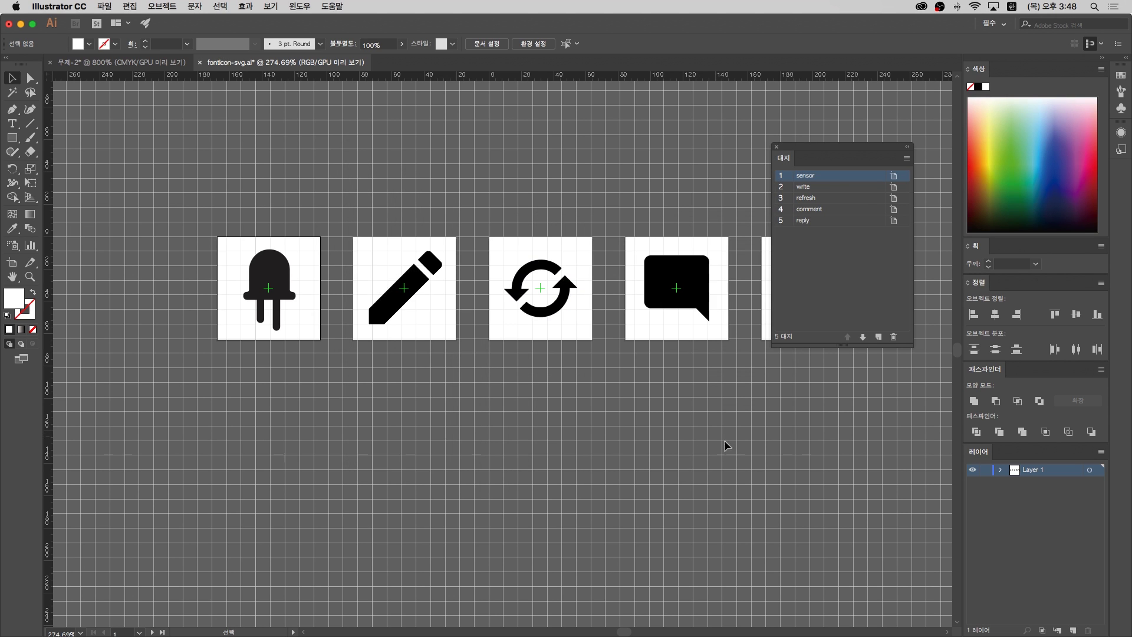
Open Export for Screens for all five icon artboards and set the file format to SVG
click(104, 7)
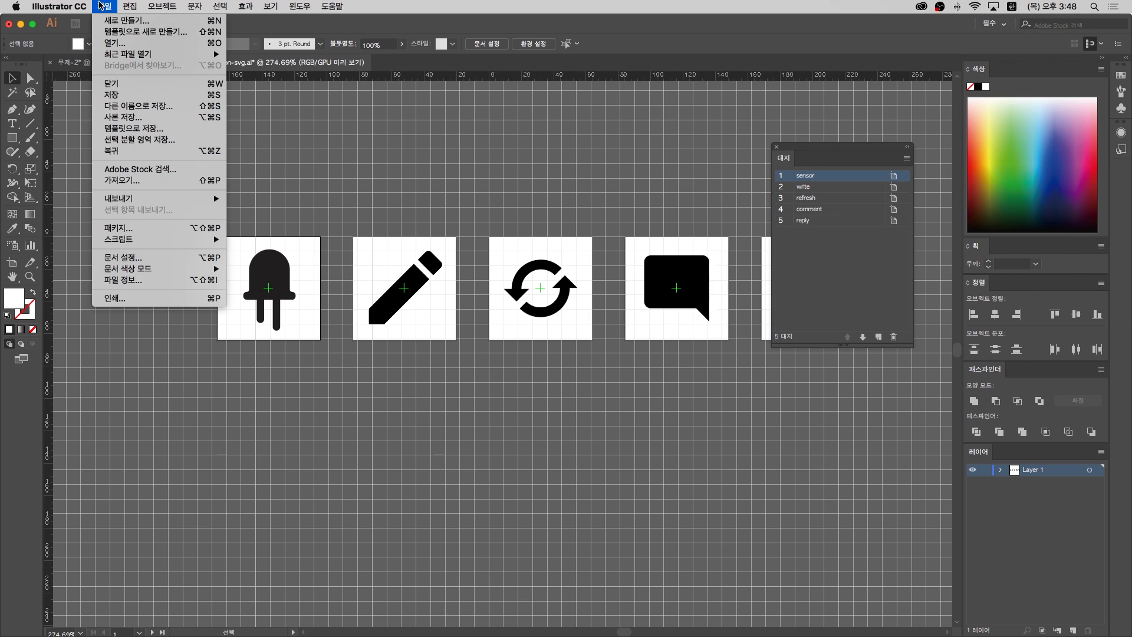
mouse_move(187, 199)
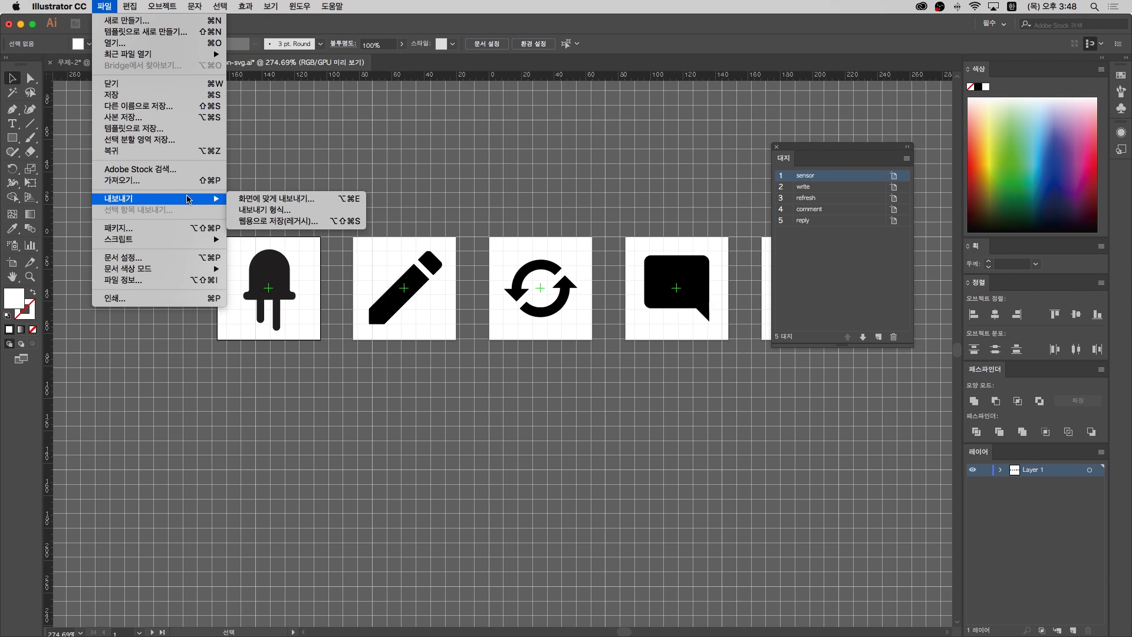
click(272, 200)
drag(576, 177, 659, 188)
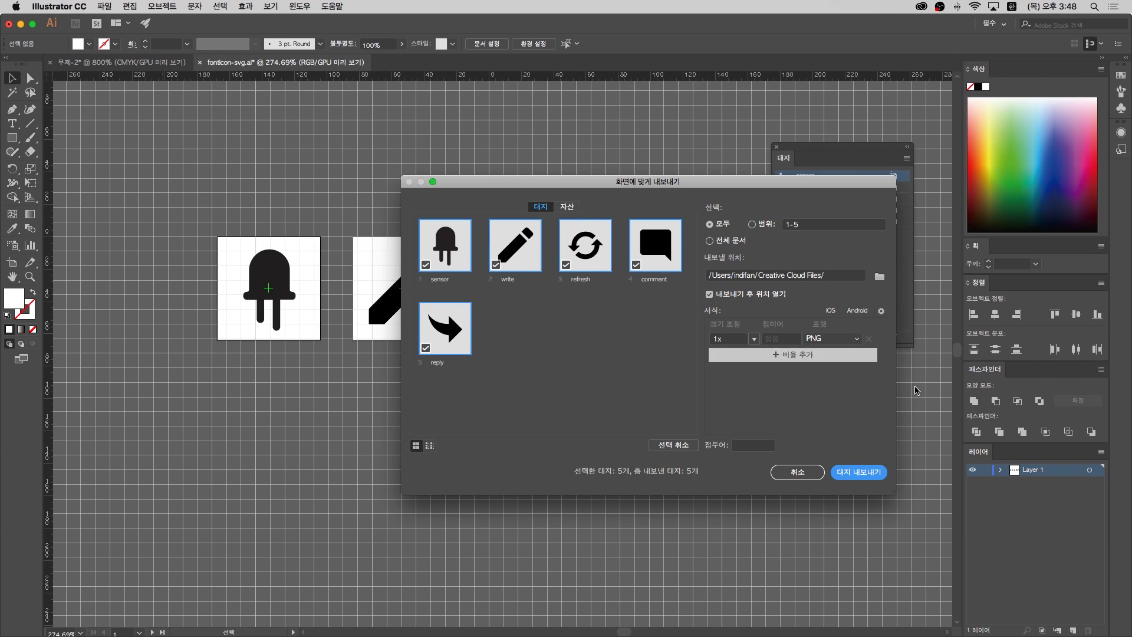
click(858, 340)
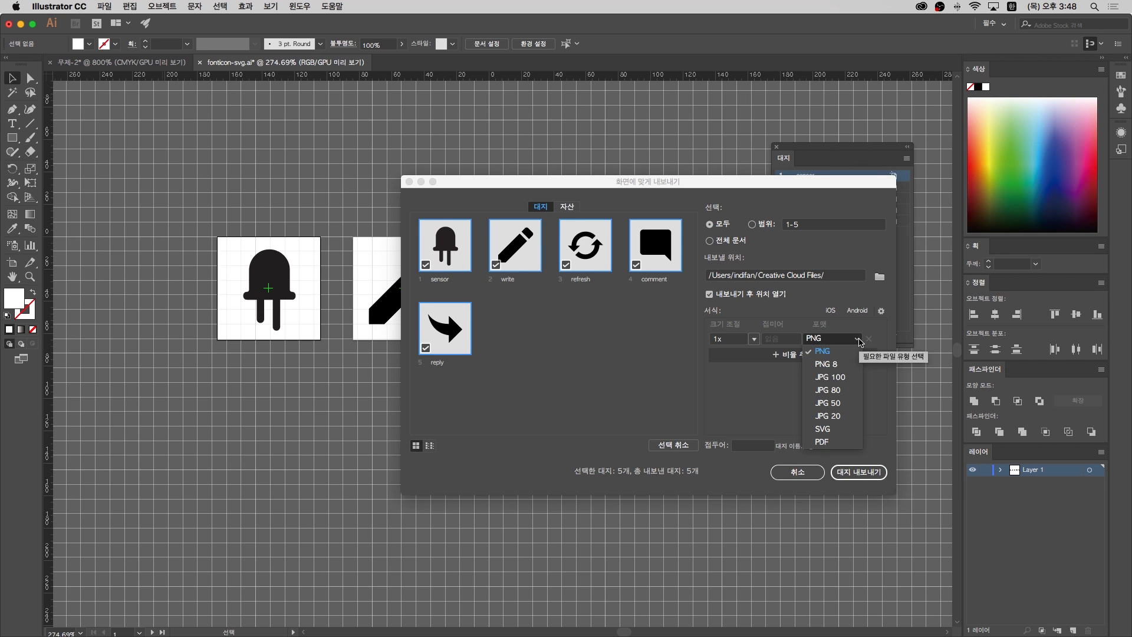
click(836, 429)
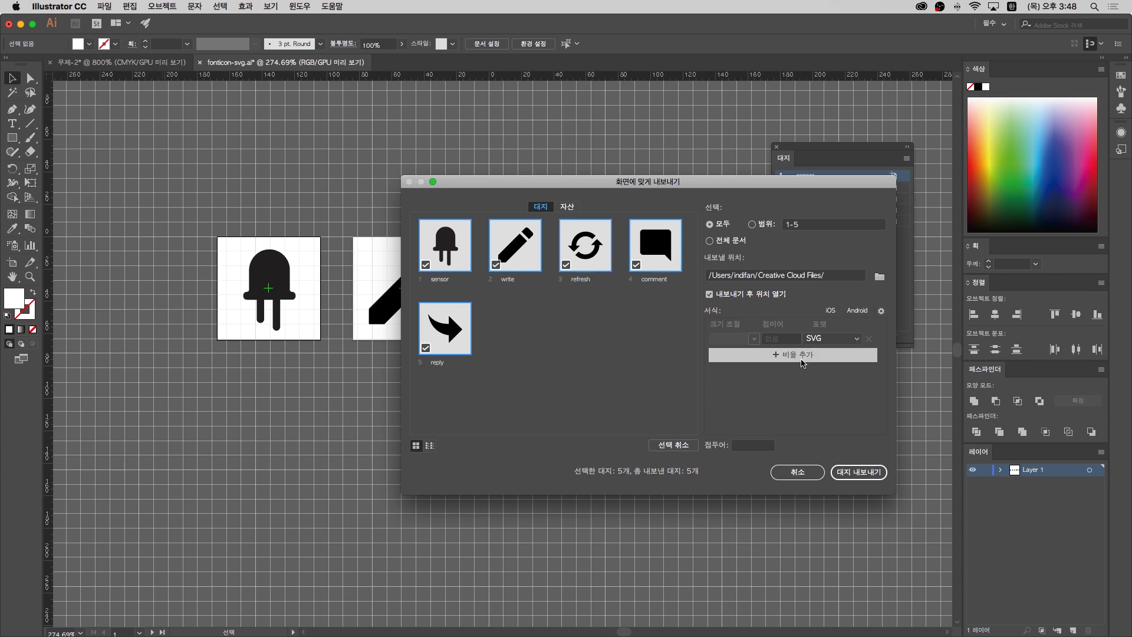
Set the file name prefix for the exported artboards to ic_
click(755, 446)
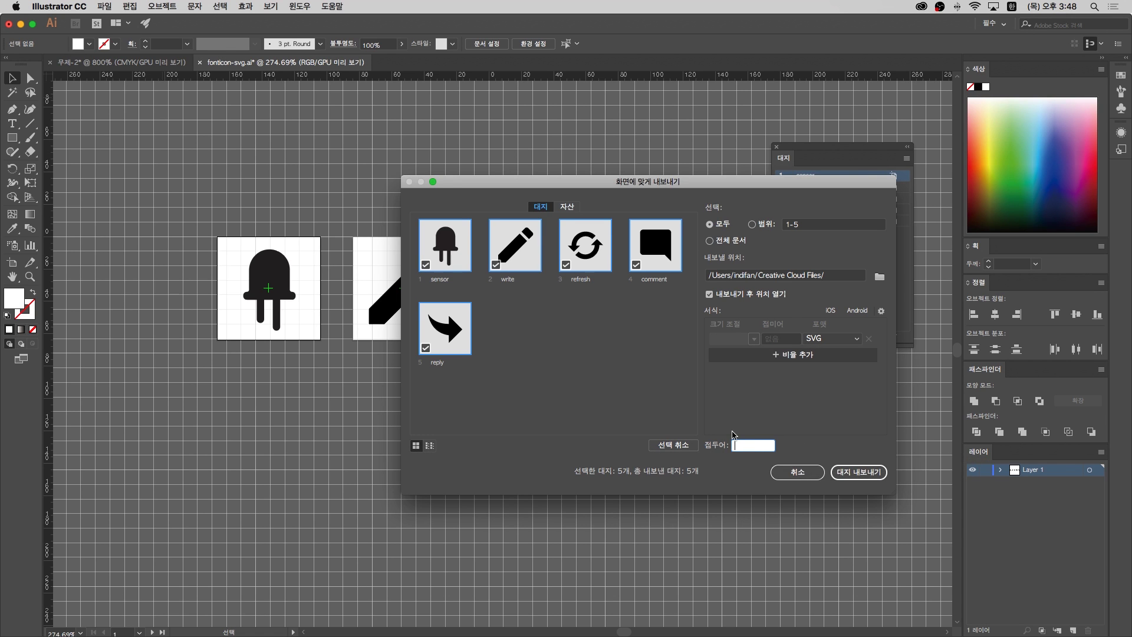
text(ㅑ)
key(BackSpace)
key(BackSpace)
key(BackSpace)
key(ctrl+space)
Export the artboards to the icon folder inside Adobe Webinar's File folder, replacing the existing SVG files there
click(879, 276)
click(608, 244)
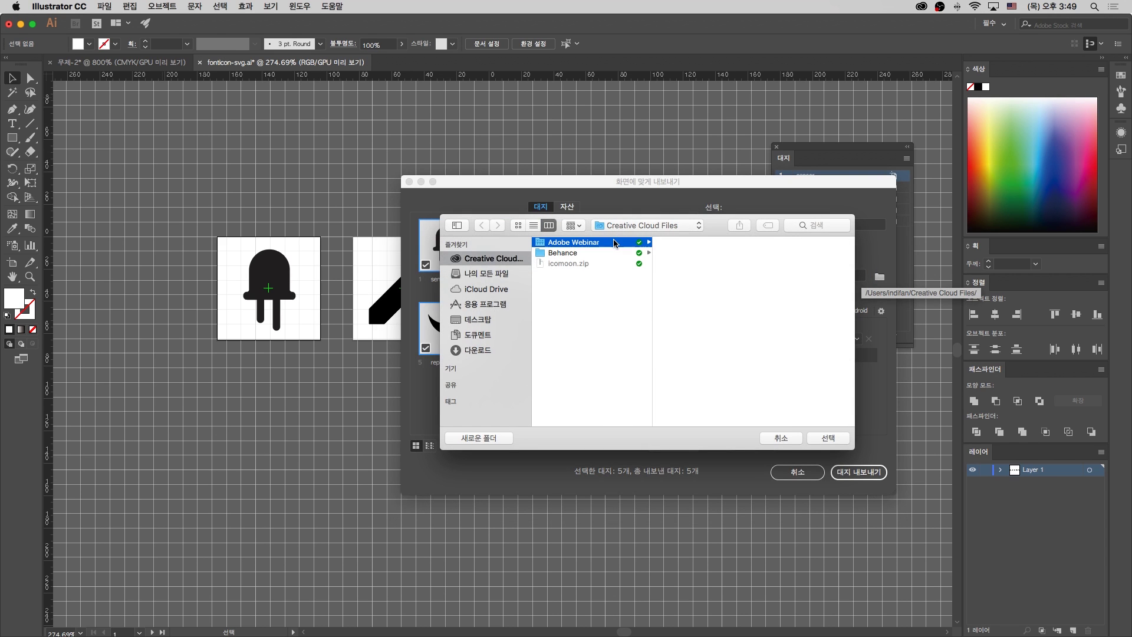
click(666, 244)
click(749, 274)
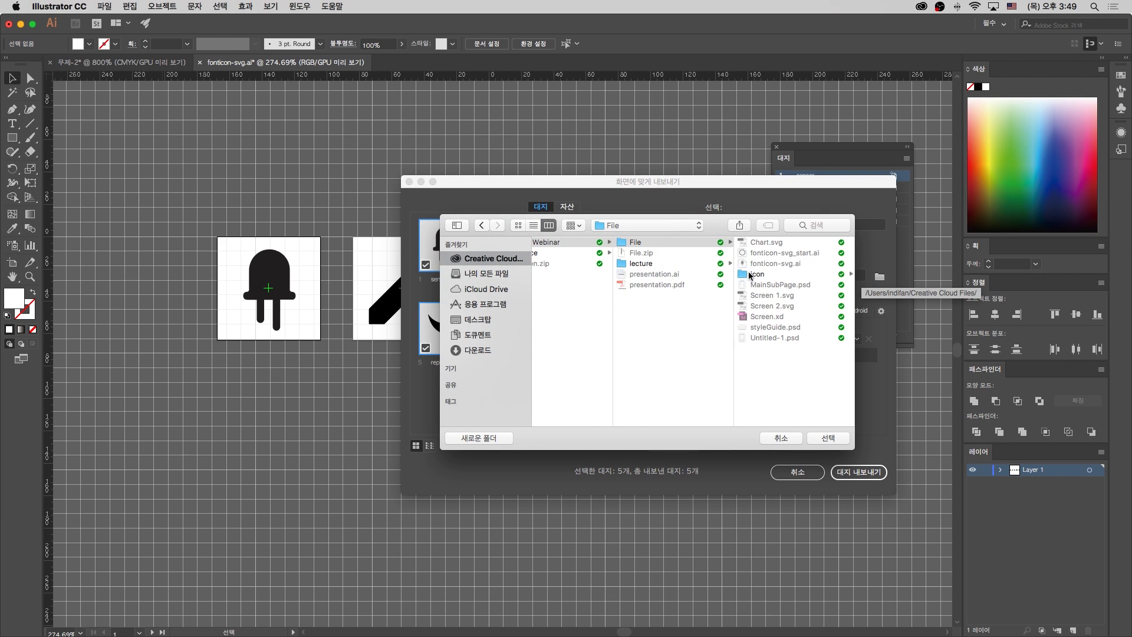
click(834, 438)
click(858, 472)
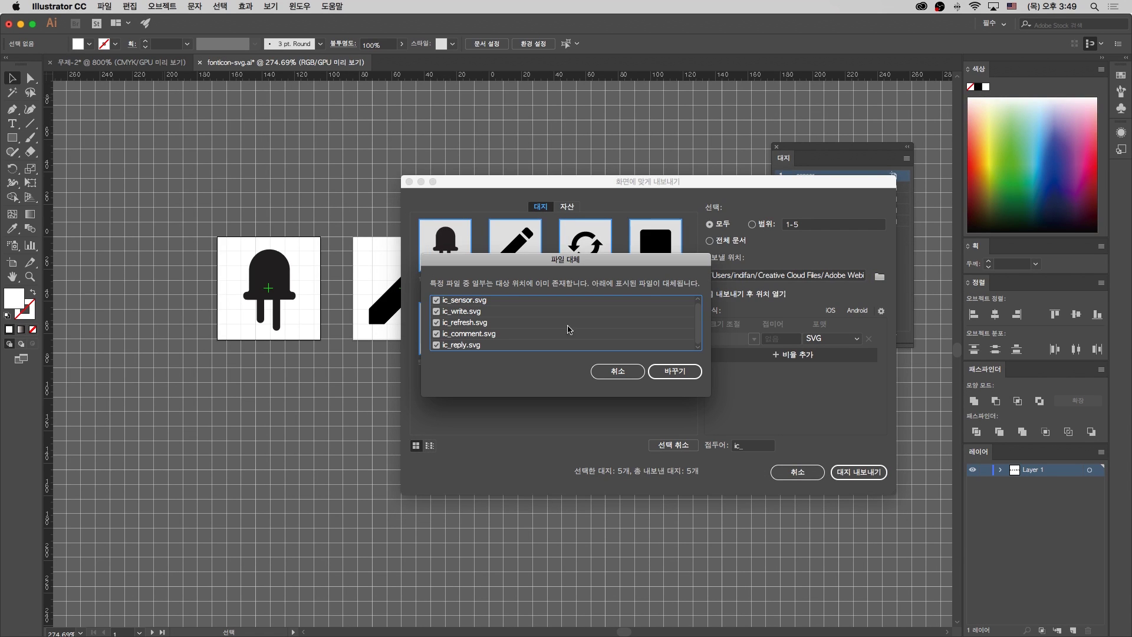
click(660, 371)
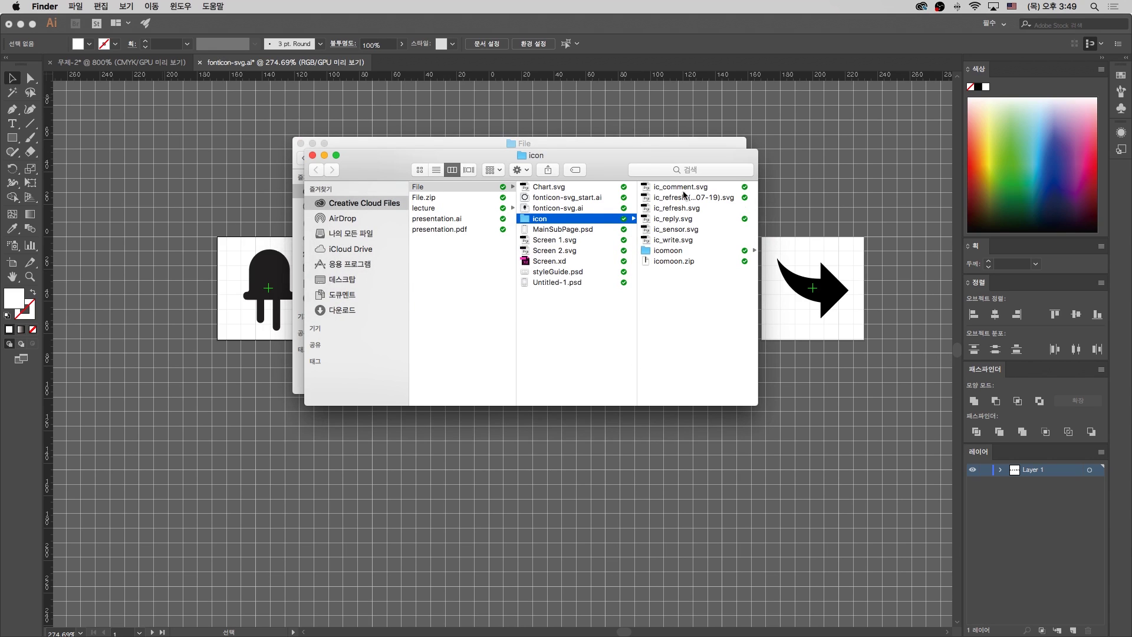
Close the separate File folder window and keep the icon folder window with the exported SVGs open
drag(621, 159, 617, 217)
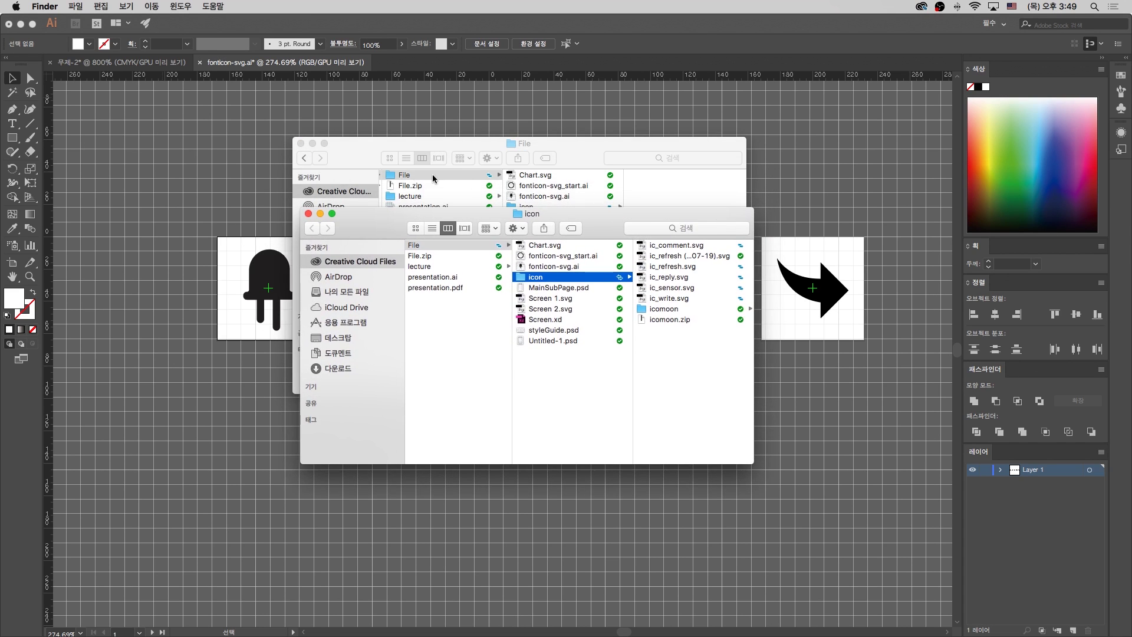
click(314, 144)
drag(366, 215, 342, 192)
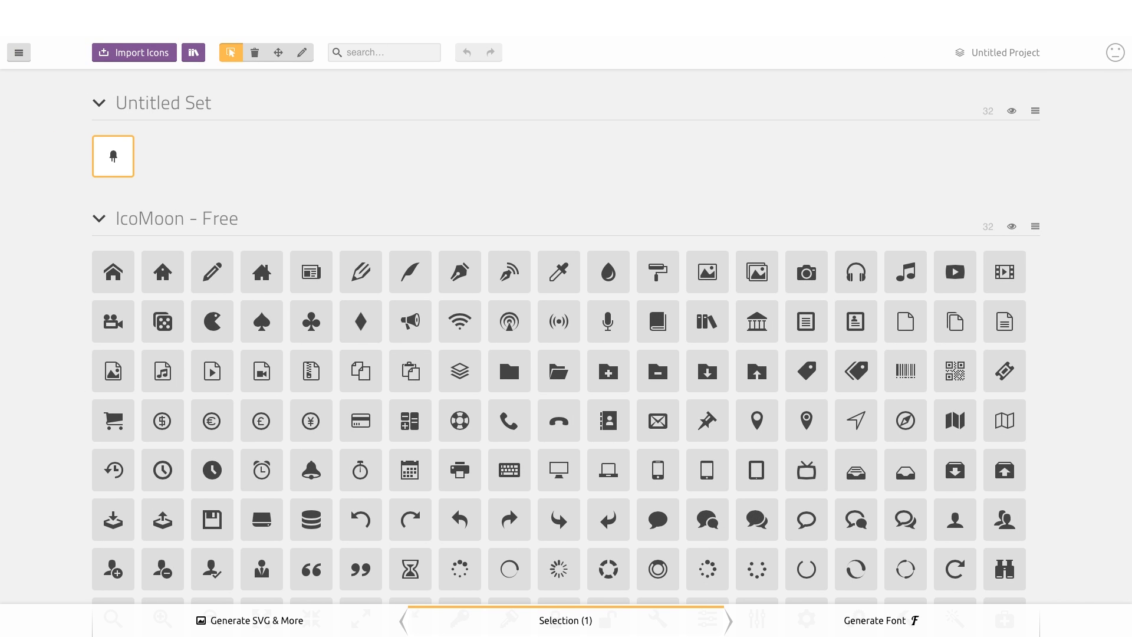
In IcoMoon, delete the old LED icon from Untitled Set and import the five exported SVG icons
click(254, 52)
click(113, 156)
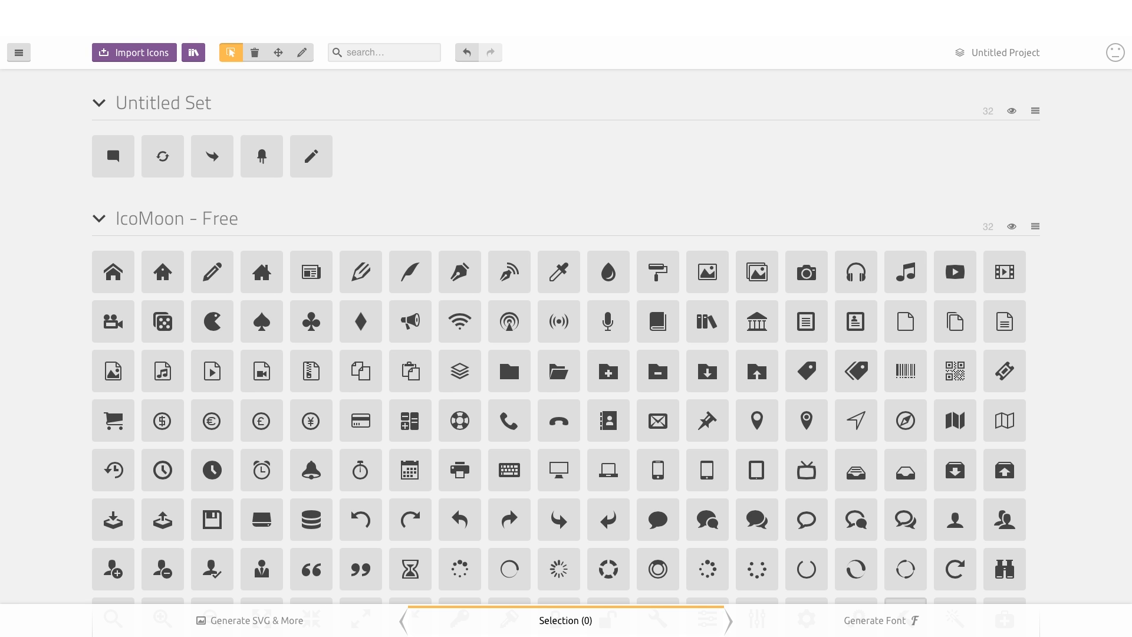
Select the comment, refresh, reply, sensor and write icons in Untitled Set and generate a font from them
click(114, 156)
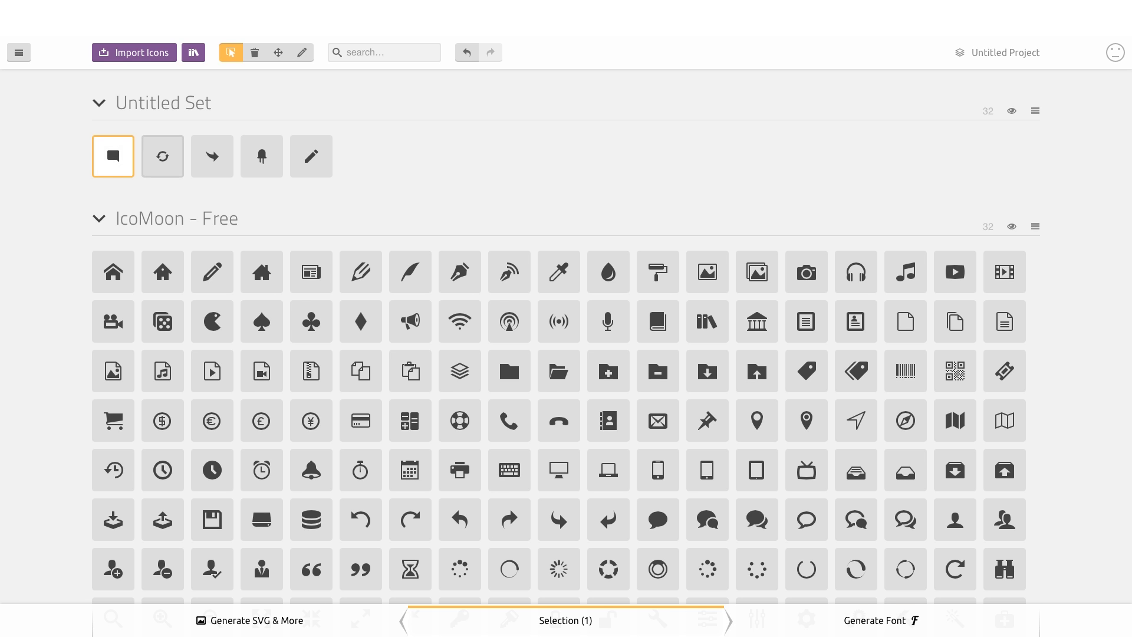
click(163, 156)
click(213, 156)
click(262, 157)
click(311, 156)
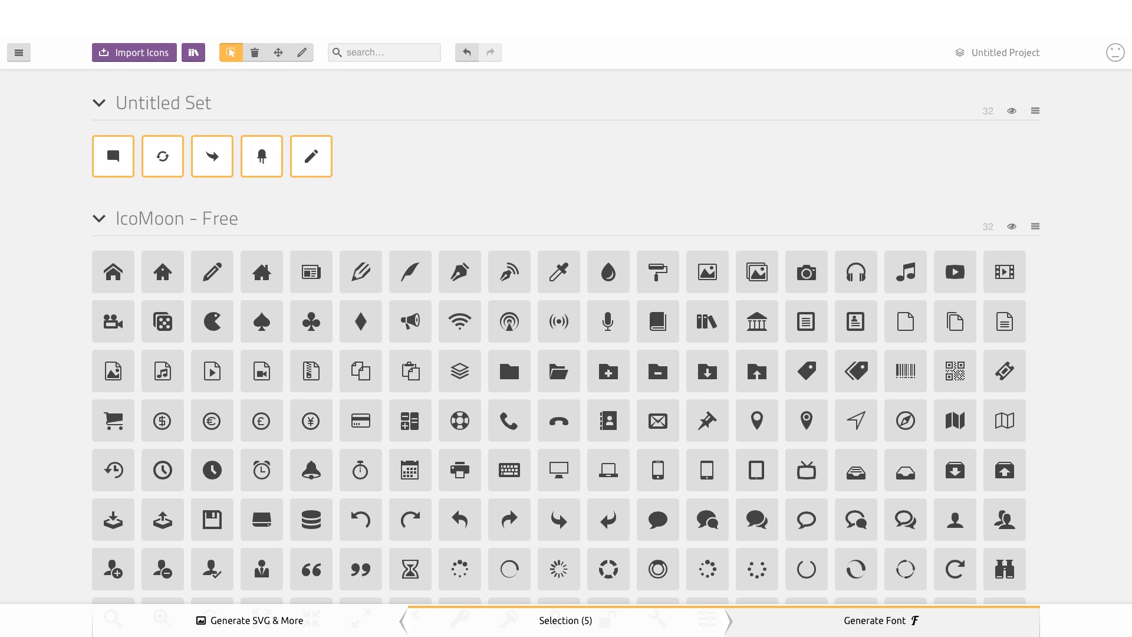
click(881, 620)
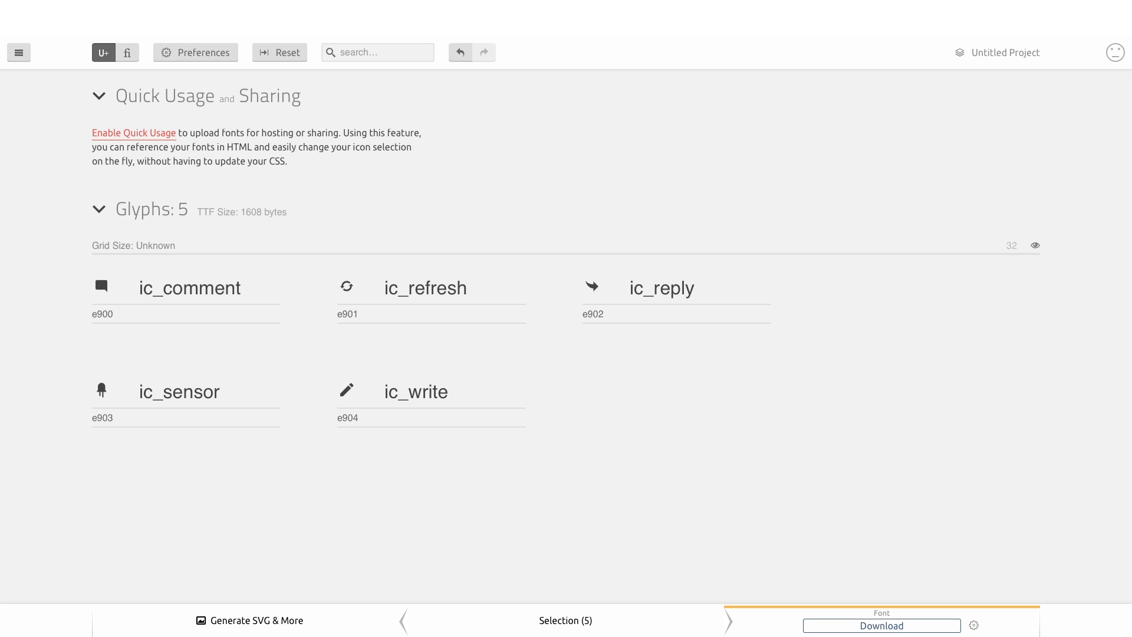
key(super+shift+f)
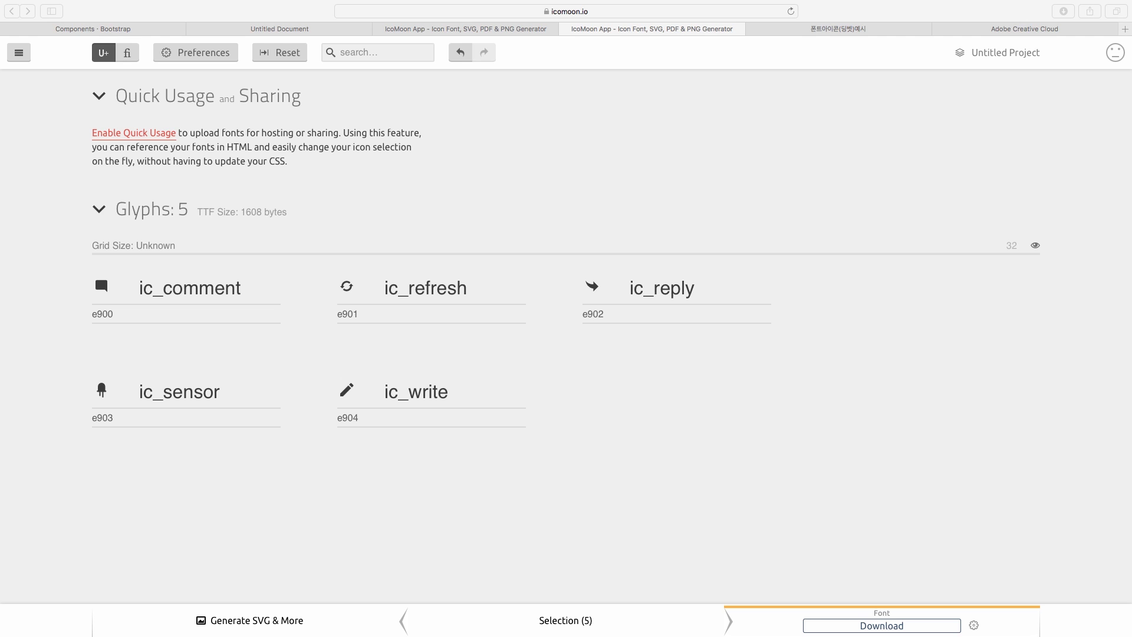